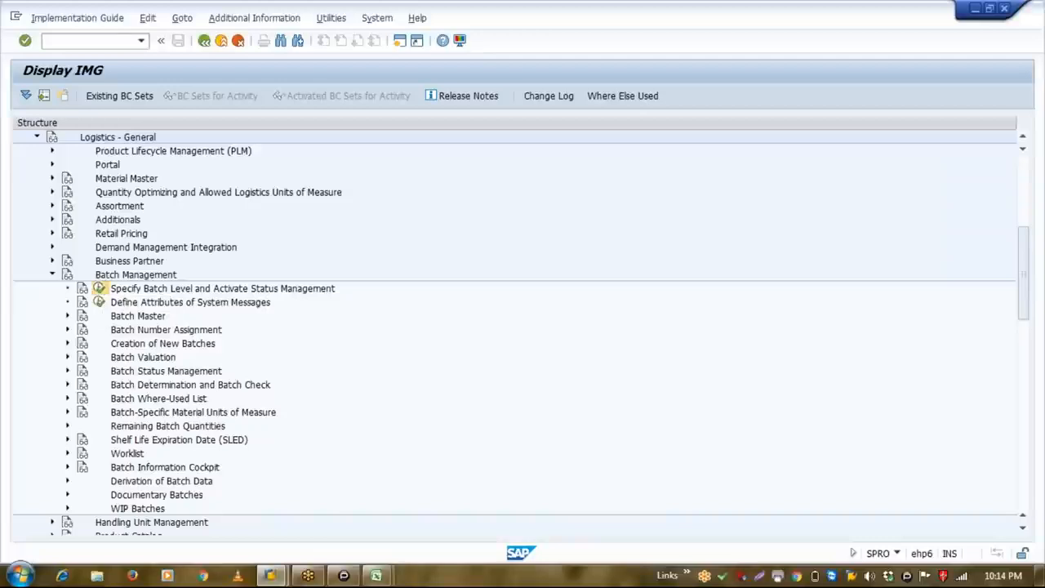
Open the Specify Batch Level and Activate Status Management activity and switch to the PP workbook's batch mgt sheet in Excel.
click(98, 288)
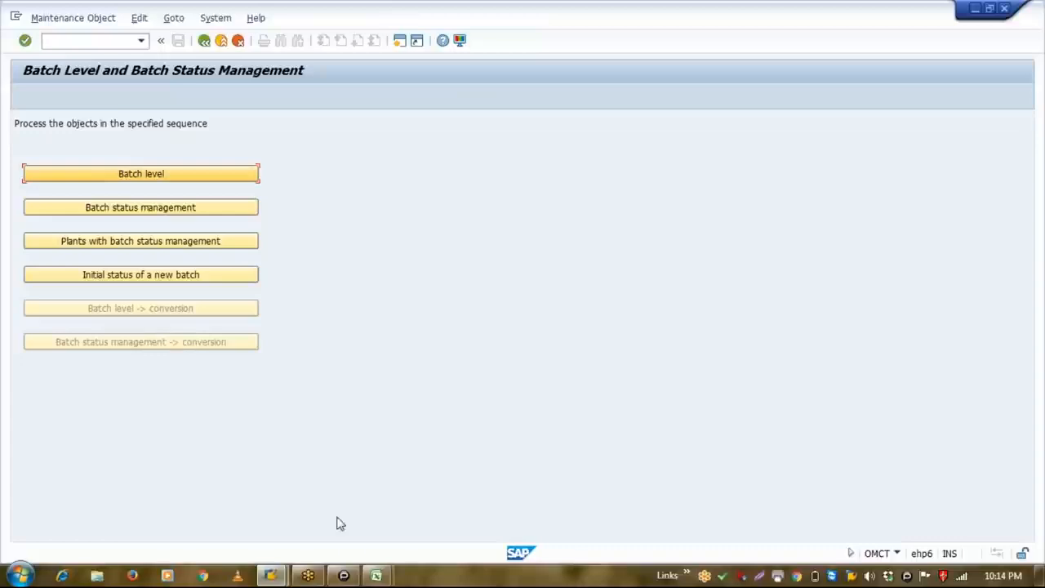
click(376, 576)
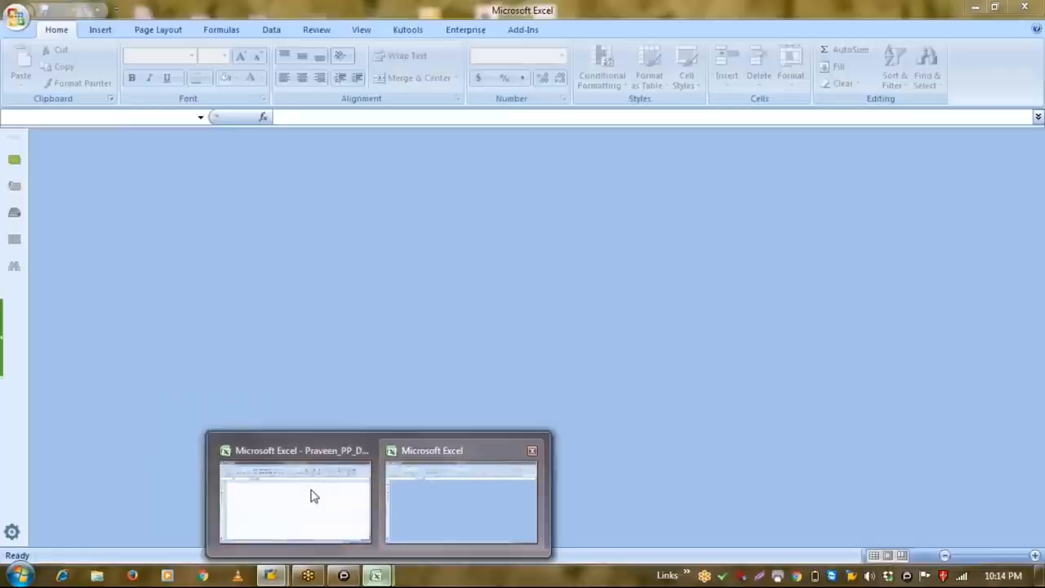
click(310, 491)
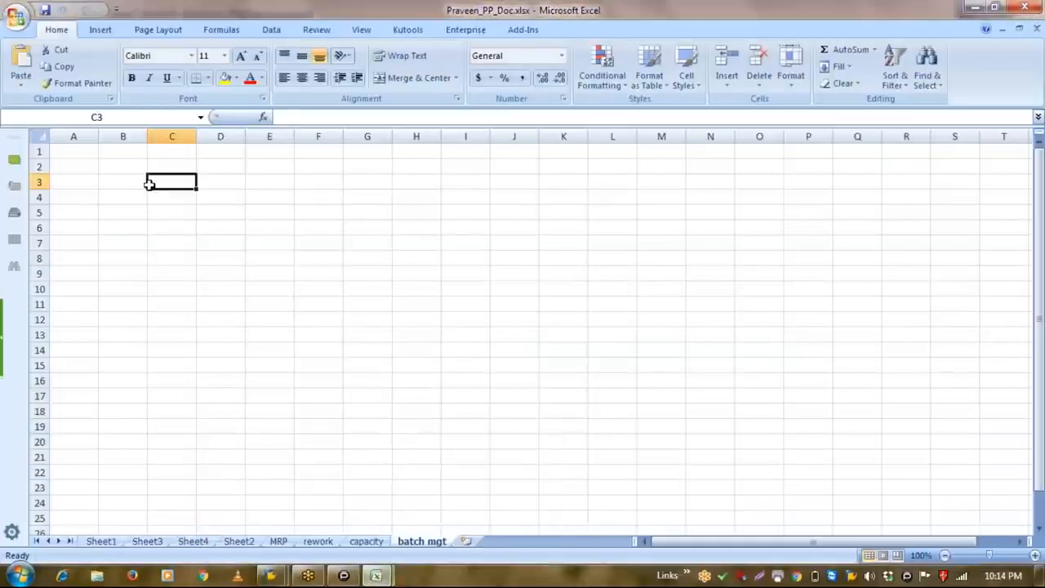
Enter the plant codes 1110, 1120, 1130 and 1140 down cells C3 to C6.
text(1110)
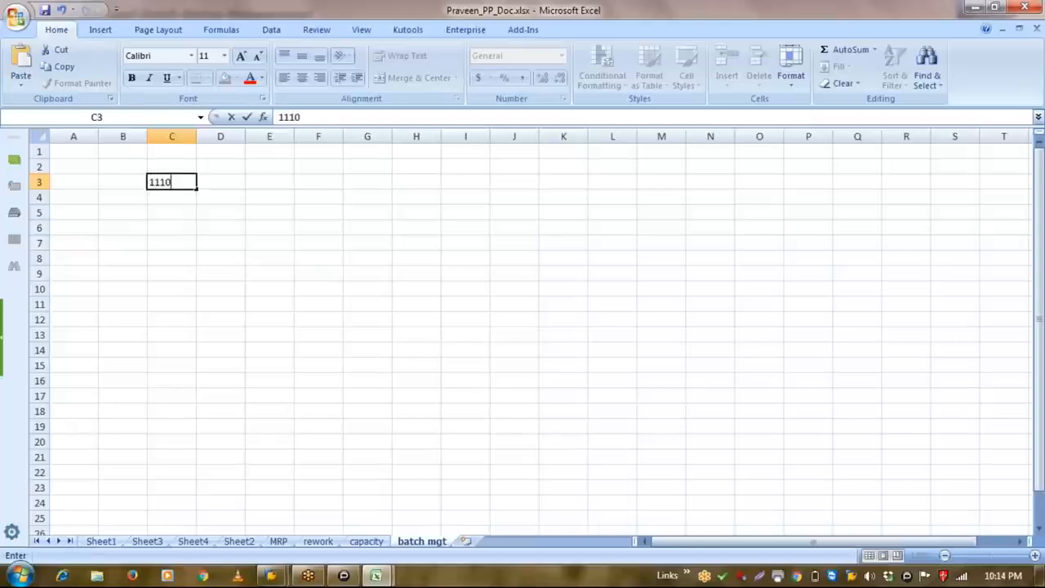
key(Return)
text(1120)
key(Return)
text(1130)
key(Return)
text(1140)
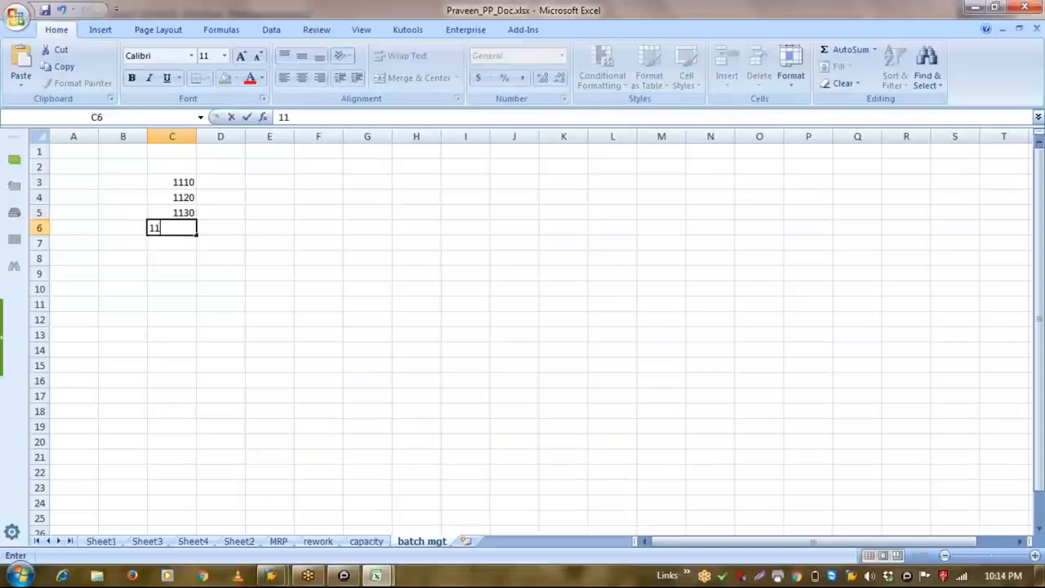
key(Return)
Enter 10 in cell E3 and add the heading Plant above it in E2.
key(Up)
key(Up)
key(Up)
key(Up)
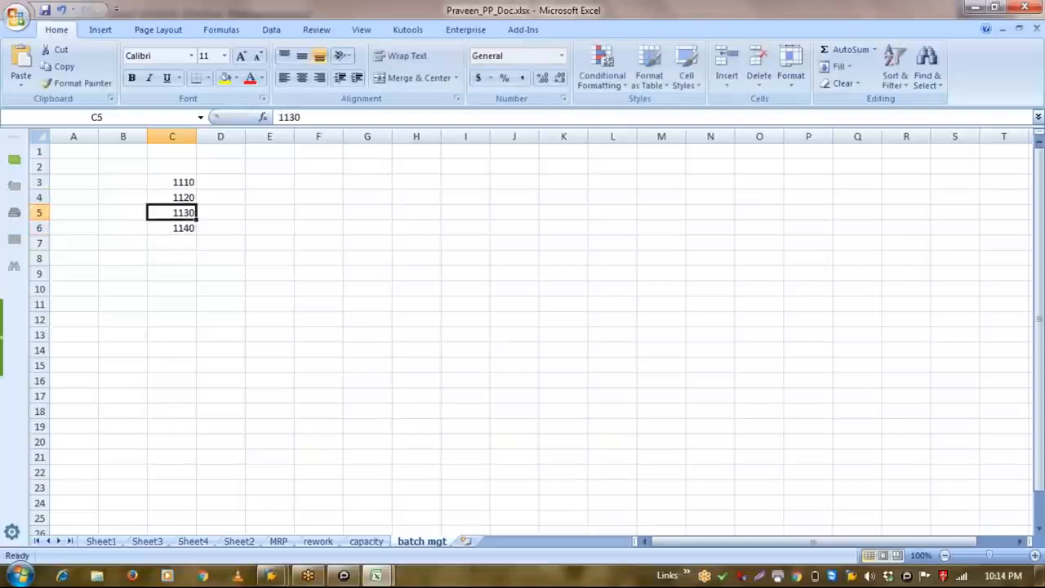
key(Right)
key(Right)
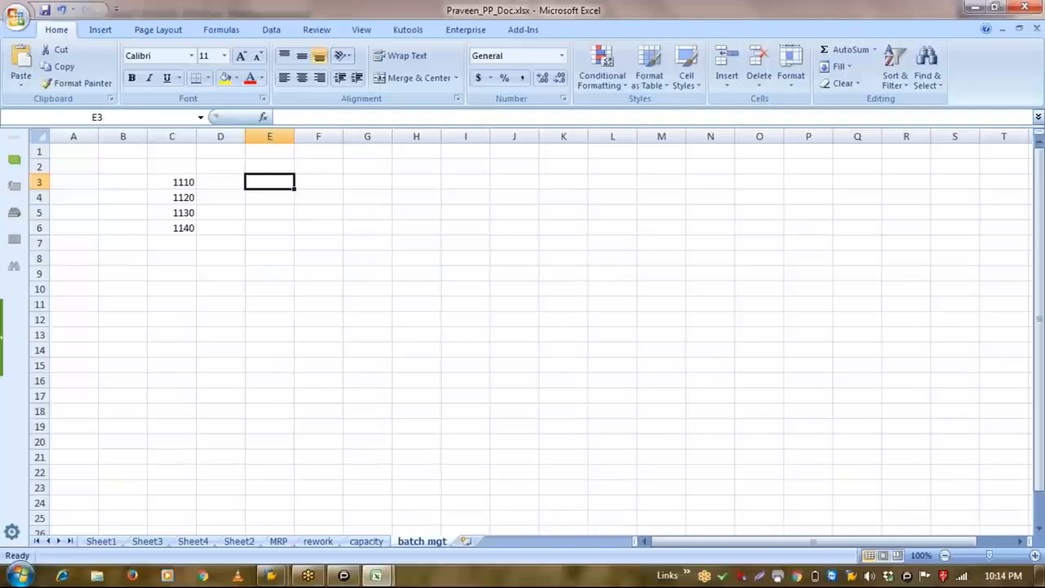
text(10)
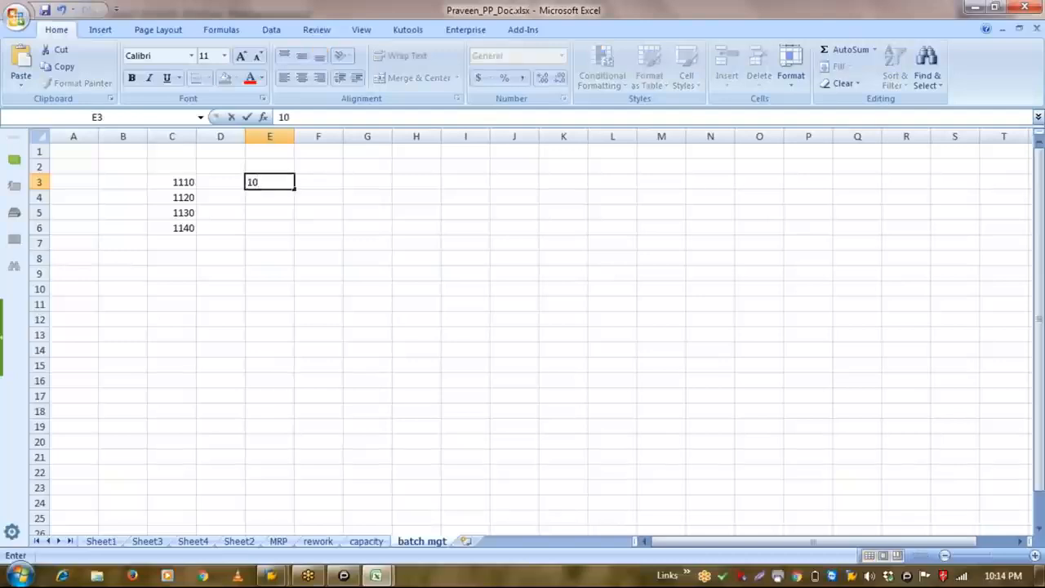
key(Up)
text(Plant)
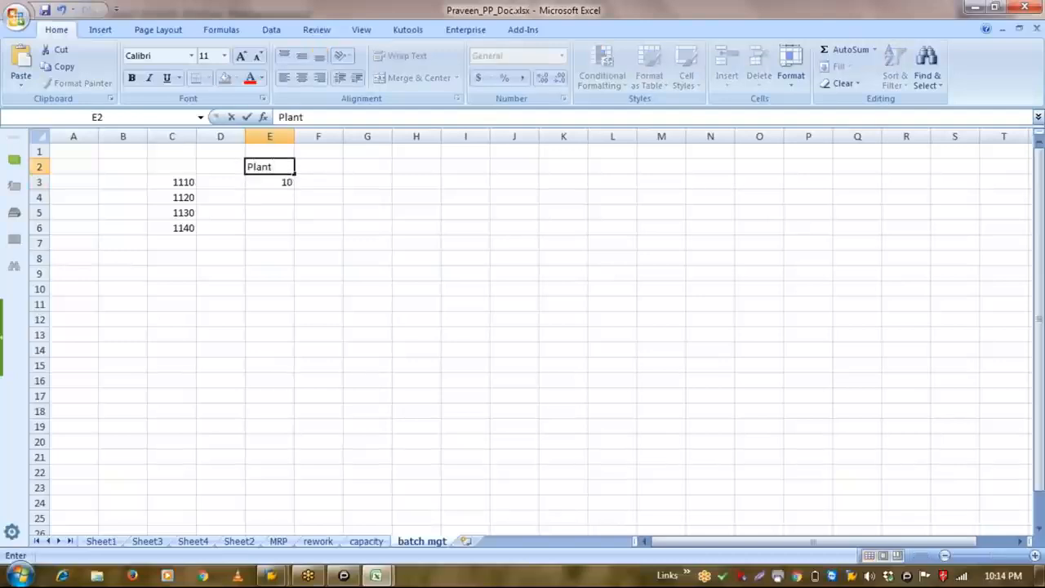
Add the heading DDMMYY in cell F2, beside the Plant heading.
key(Right)
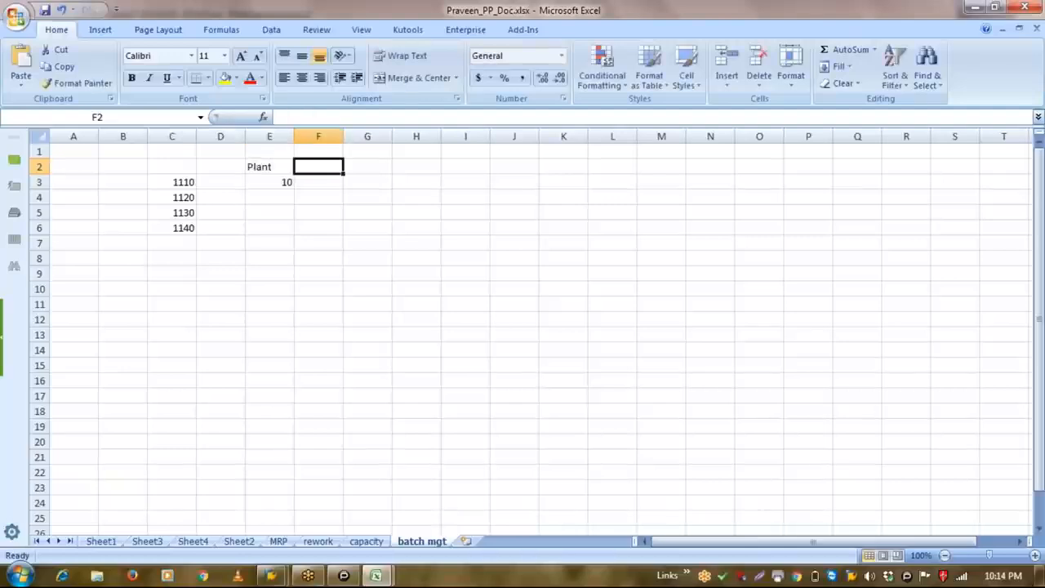
text(DD)
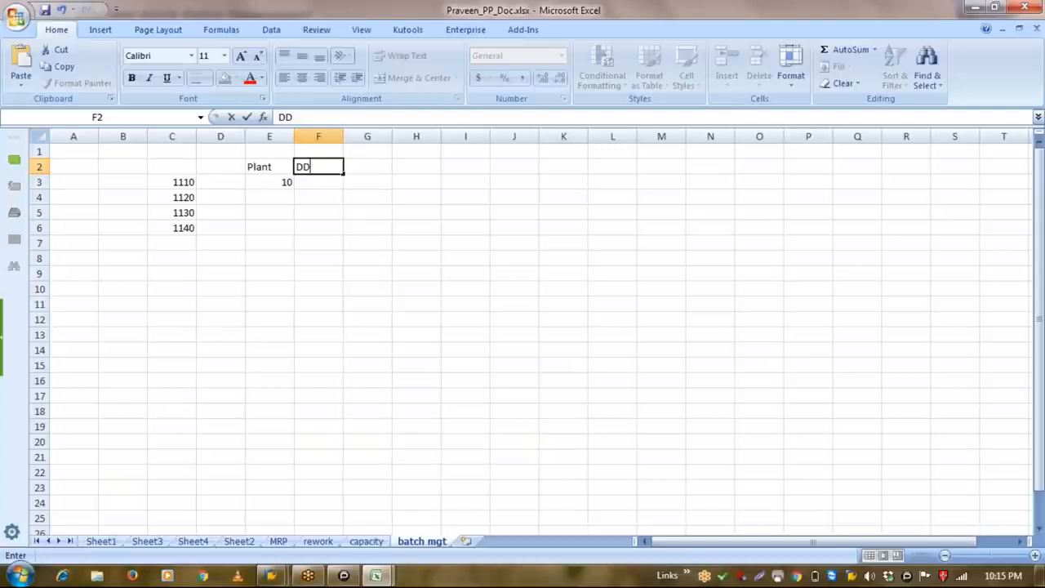
key(BackSpace)
text(DMMYY)
key(Return)
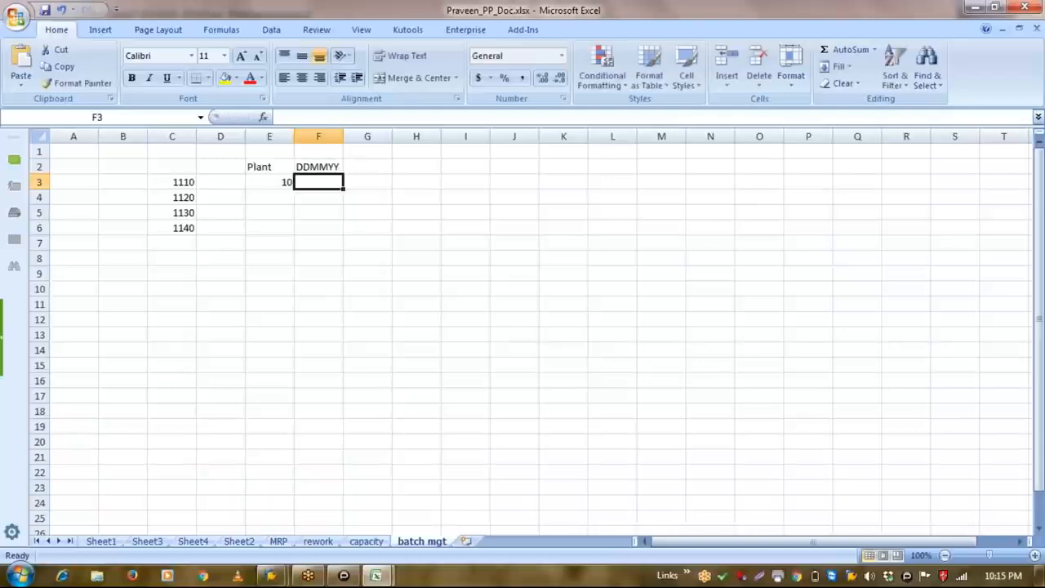
Enter the date code 100116 in cell F3 under the DDMMYY heading.
text(0.01)
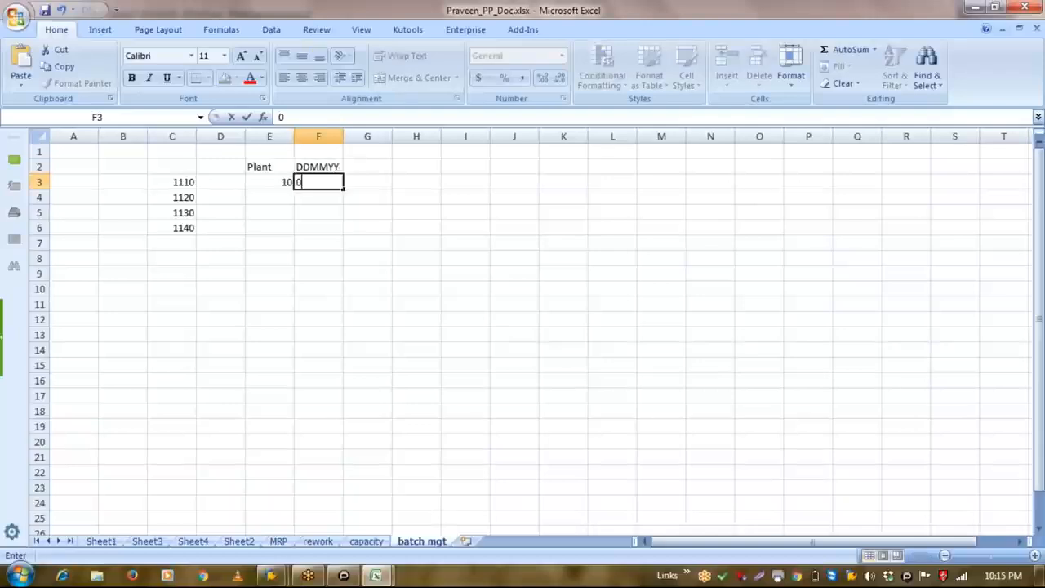
key(BackSpace)
key(BackSpace)
key(BackSpace)
key(BackSpace)
text(100116)
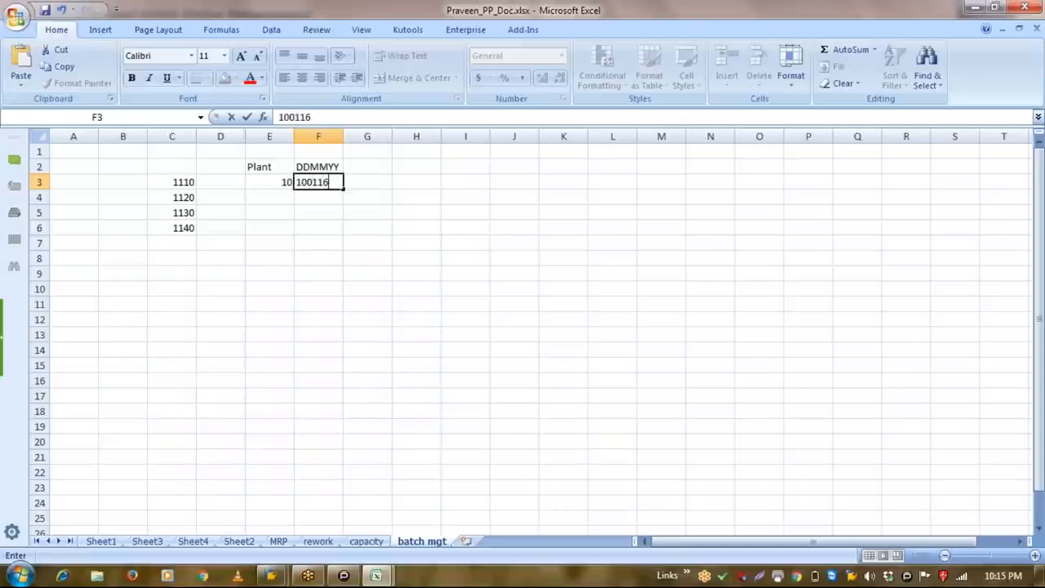
key(Return)
key(Up)
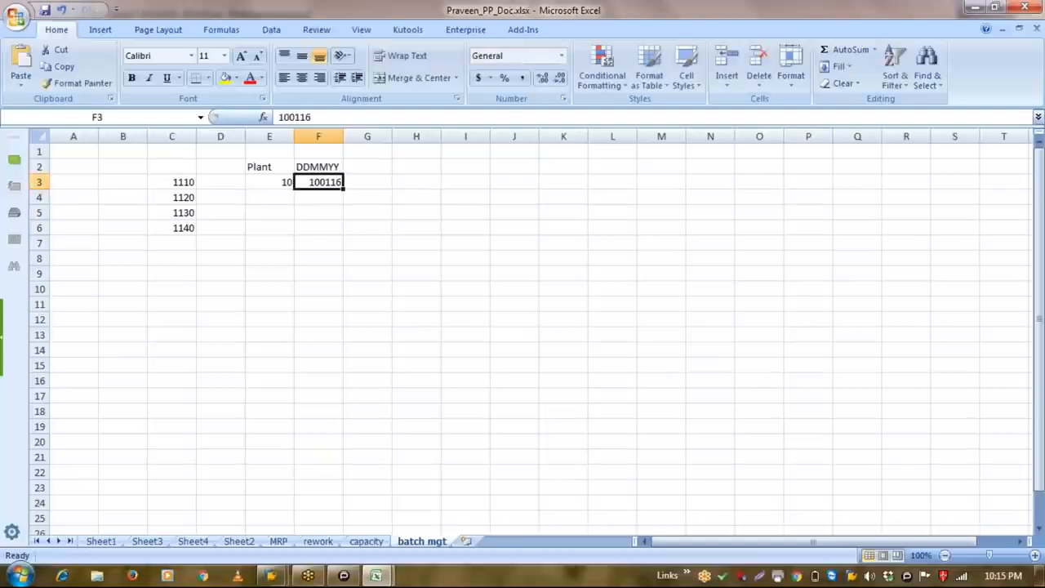
Enter the letter A in cell D3, beside the plant code 1110.
key(Left)
key(Left)
key(Up)
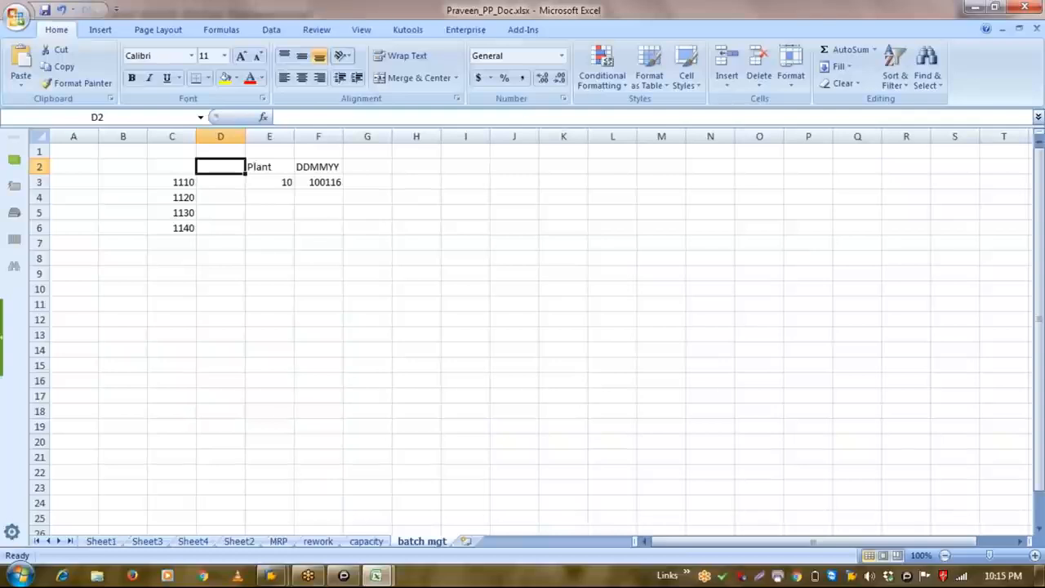
key(Down)
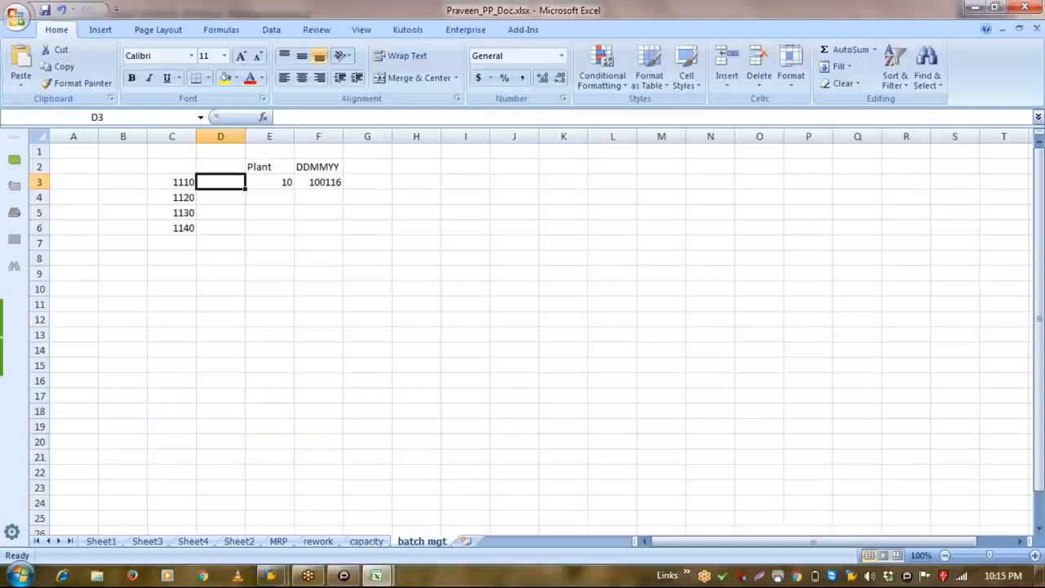
text(a)
key(BackSpace)
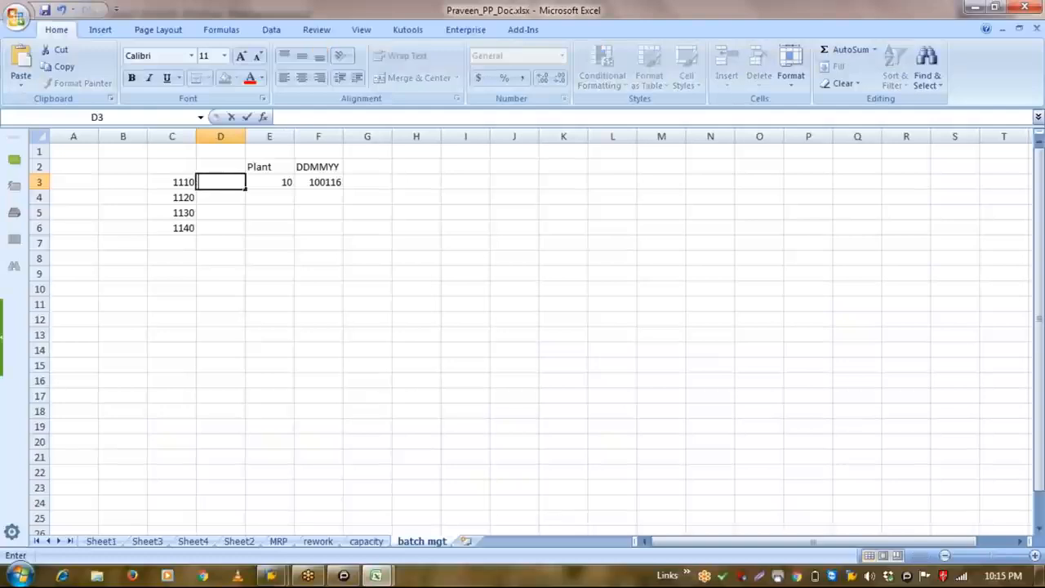
text(a)
key(BackSpace)
text(A)
key(Return)
Move the plant codes 1120, 1130 and 1140 down one row to C5:C7, leaving C4 empty.
drag(172, 197, 172, 228)
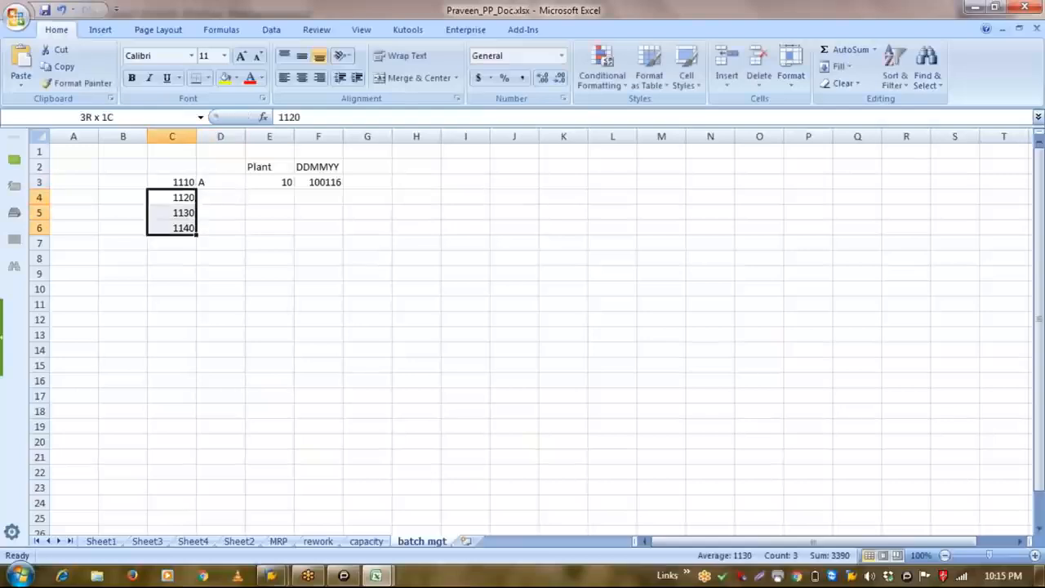
key(ctrl+c)
click(171, 212)
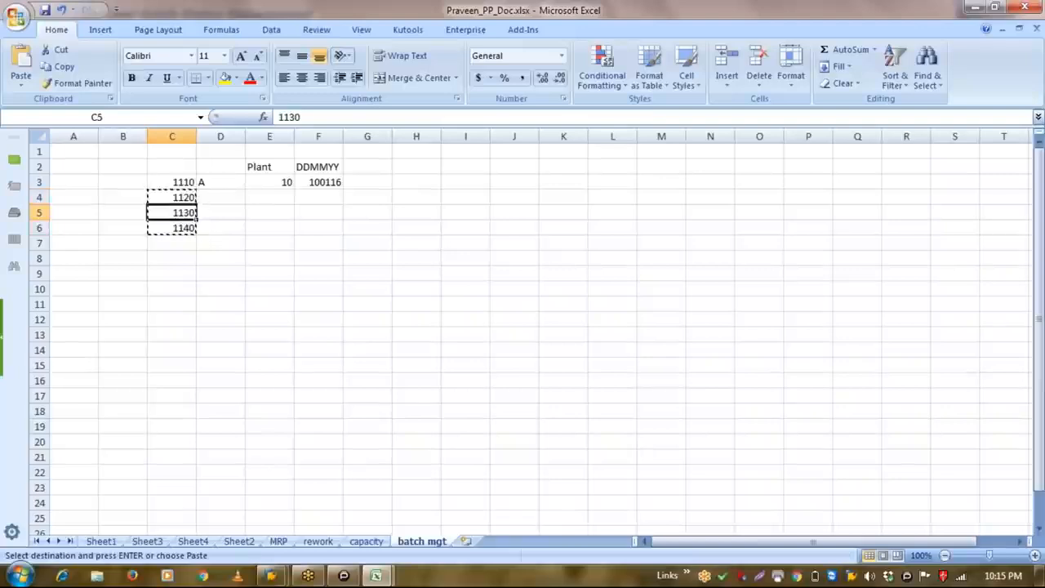
key(Return)
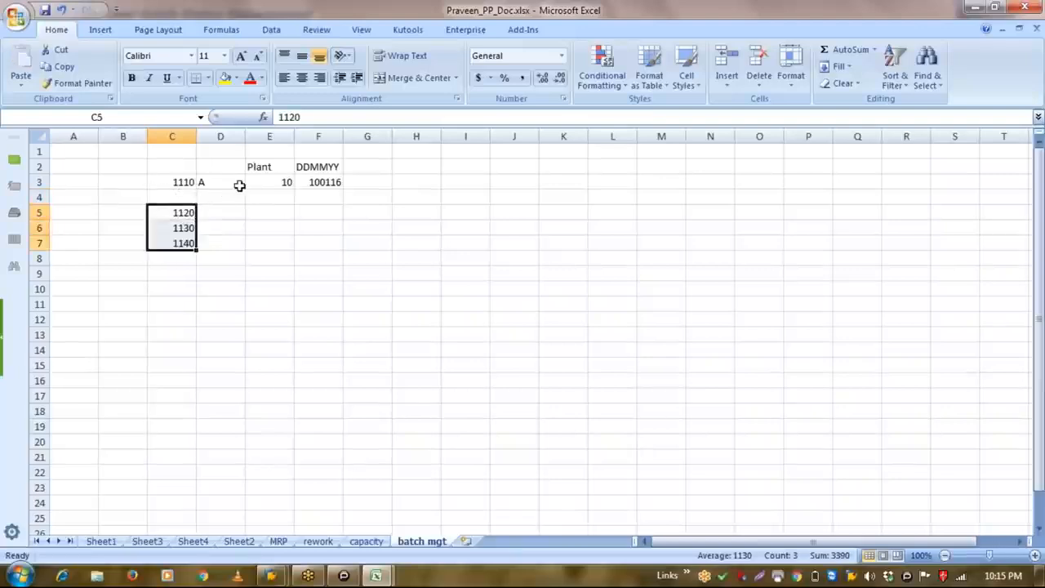
Enter the letter B in cell D4, directly below A.
click(235, 185)
click(214, 199)
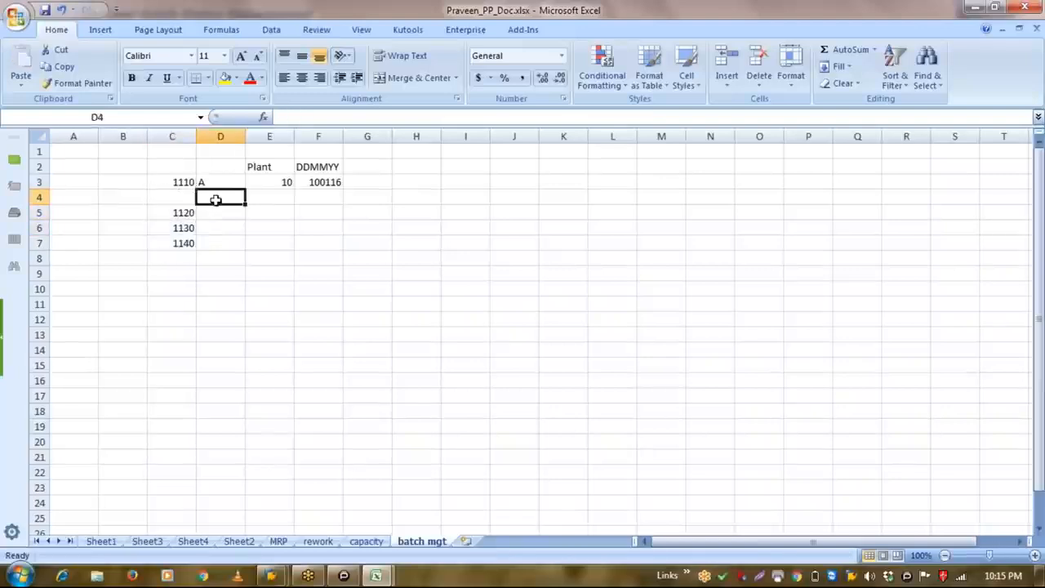
text(b)
key(Up)
key(Down)
text(B)
key(Up)
Copy the plant code 1110 from C3 into the empty cell C4.
key(Left)
key(ctrl+c)
key(Down)
key(Return)
key(Up)
key(Left)
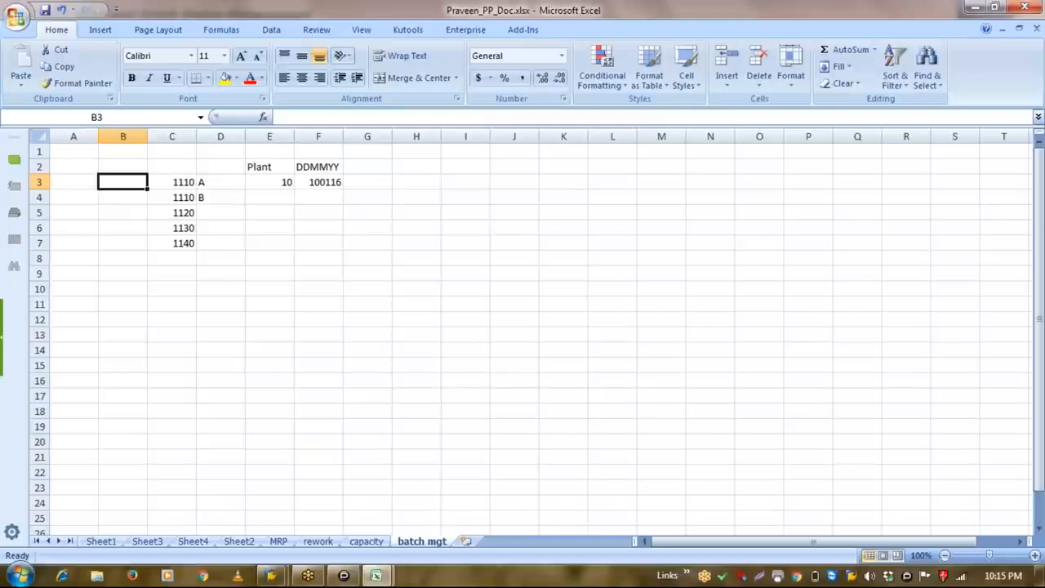
key(Right)
key(Right)
key(Down)
text(HEC)
key(Escape)
Enter the material names CHEM-1 in B3 and CHEM-2 in B4, beside the two 1110 rows.
click(143, 179)
text(CCHEC)
key(BackSpace)
key(BackSpace)
key(BackSpace)
key(BackSpace)
text(HEM-1)
key(Return)
text(CHEM-2)
key(Return)
key(Up)
key(Up)
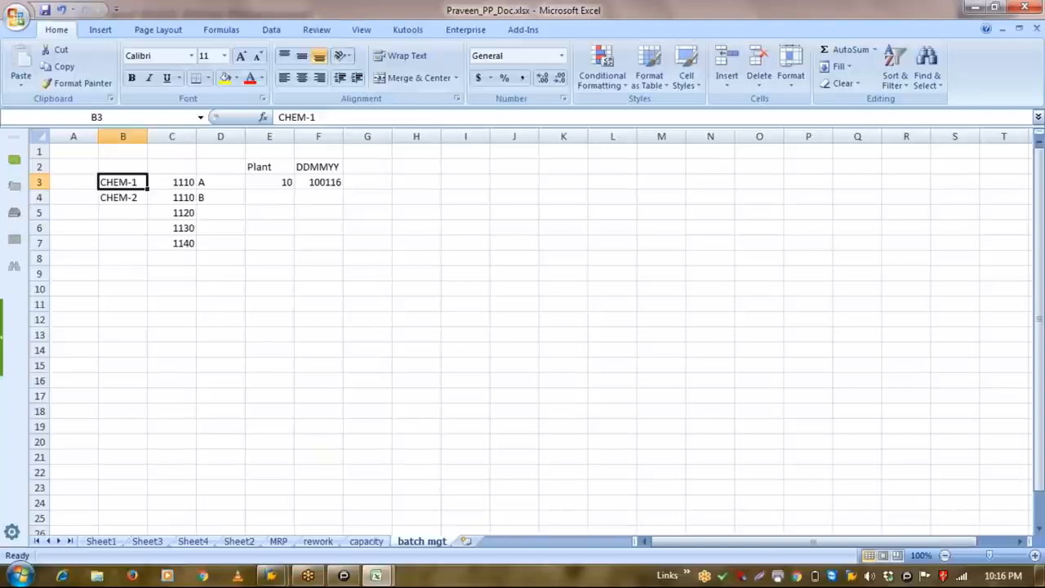
Enter the quantities 10, 20, 30 and 40 down cells C10 to C13.
key(Down)
key(Down)
key(Down)
key(Down)
key(Down)
key(Down)
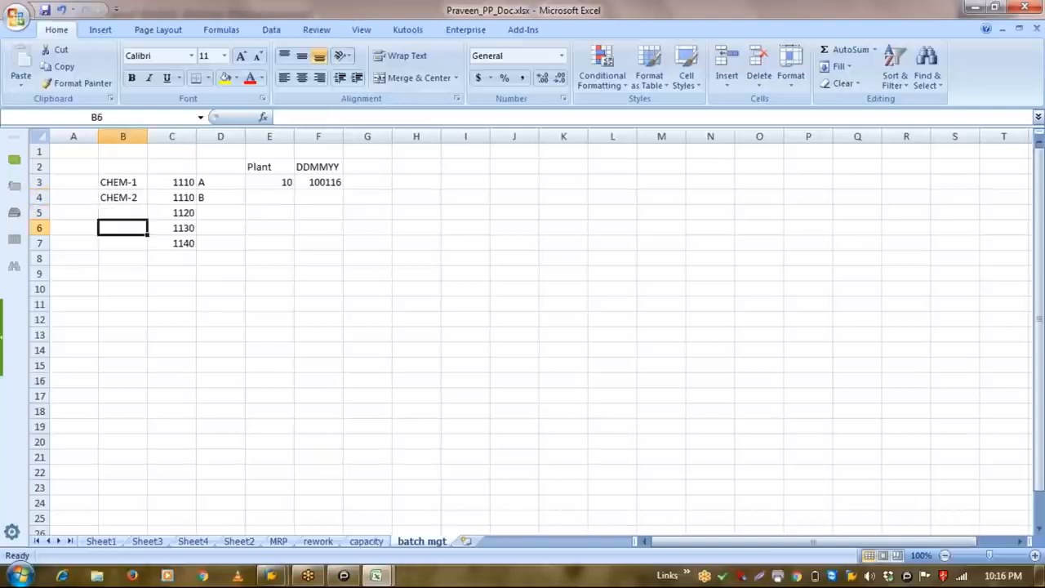
key(Down)
key(Right)
text(10)
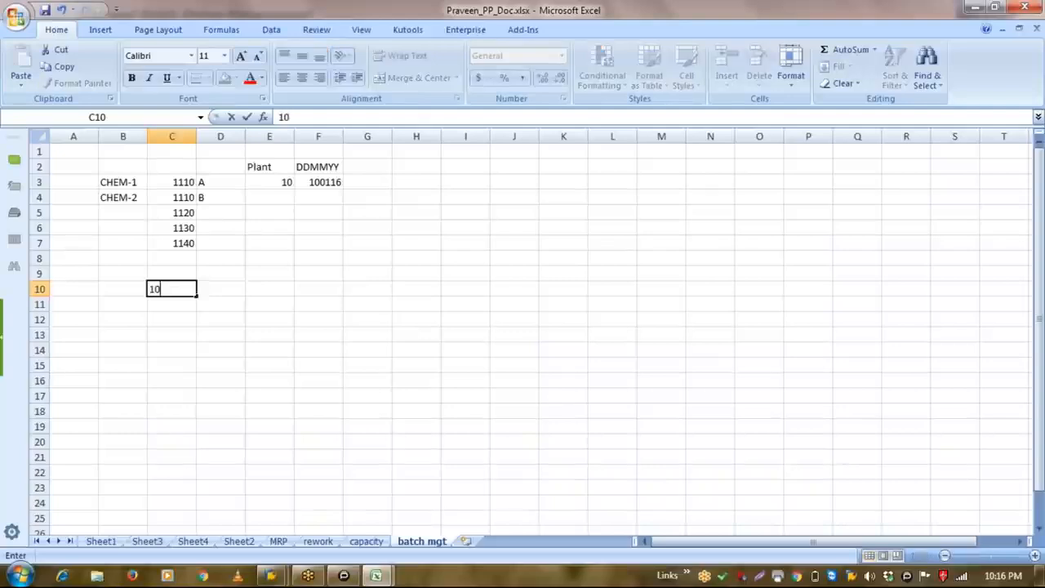
key(Return)
text(20)
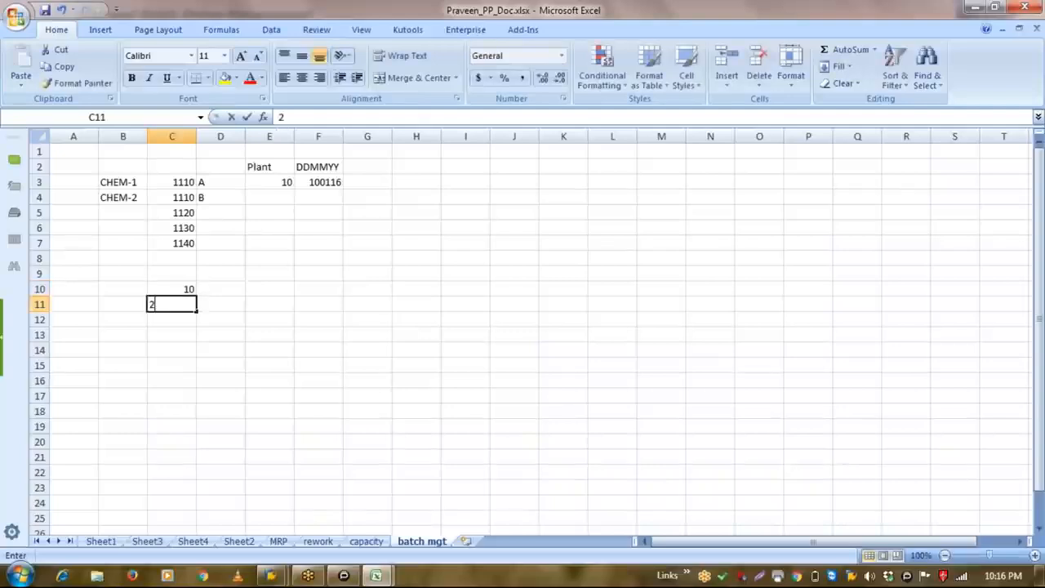
key(Return)
text(30)
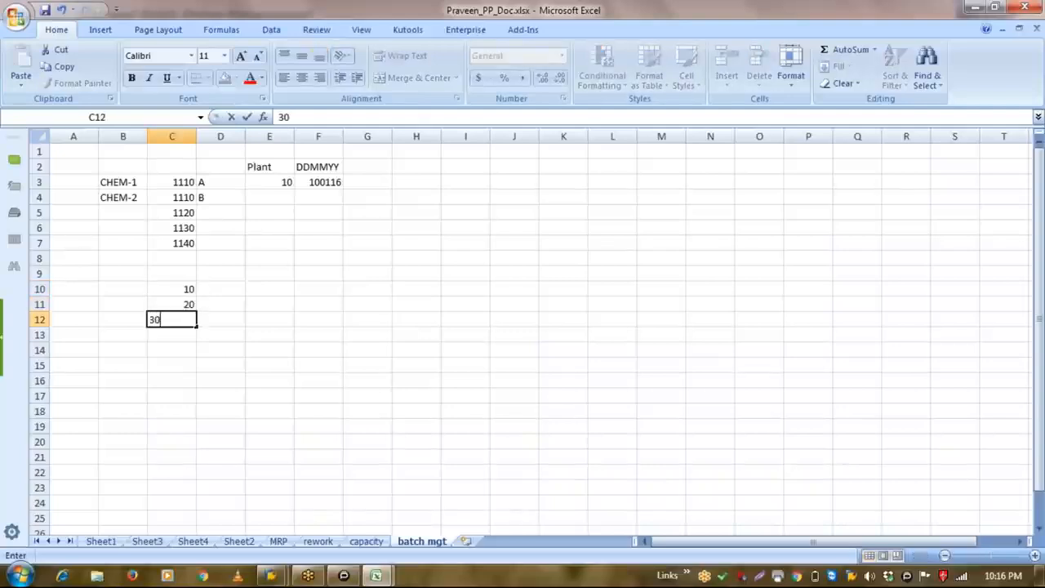
key(Return)
text(40)
key(Return)
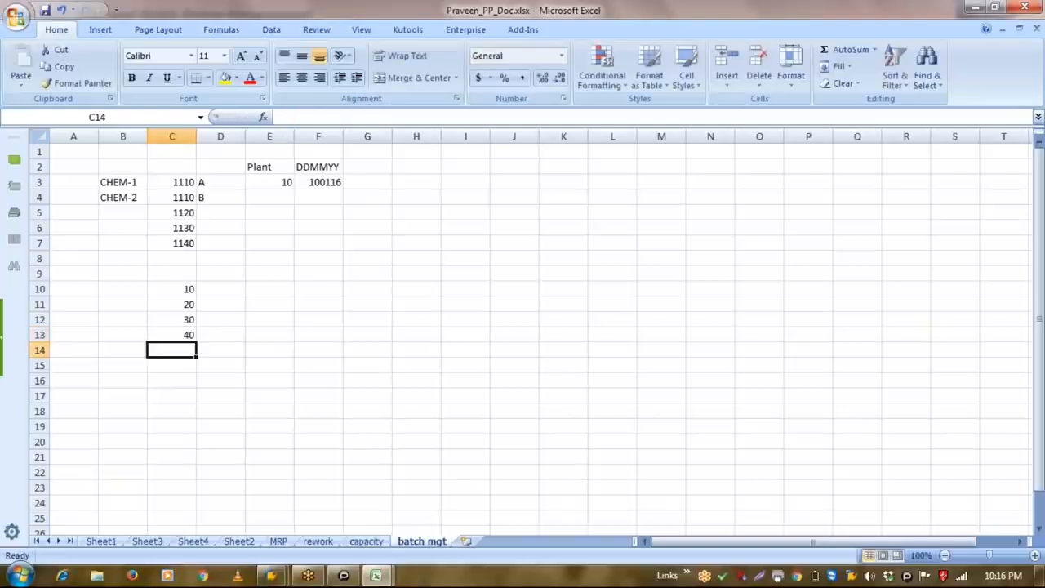
Enter a SUM formula in C14 that references only cell C10.
text(=SUM)
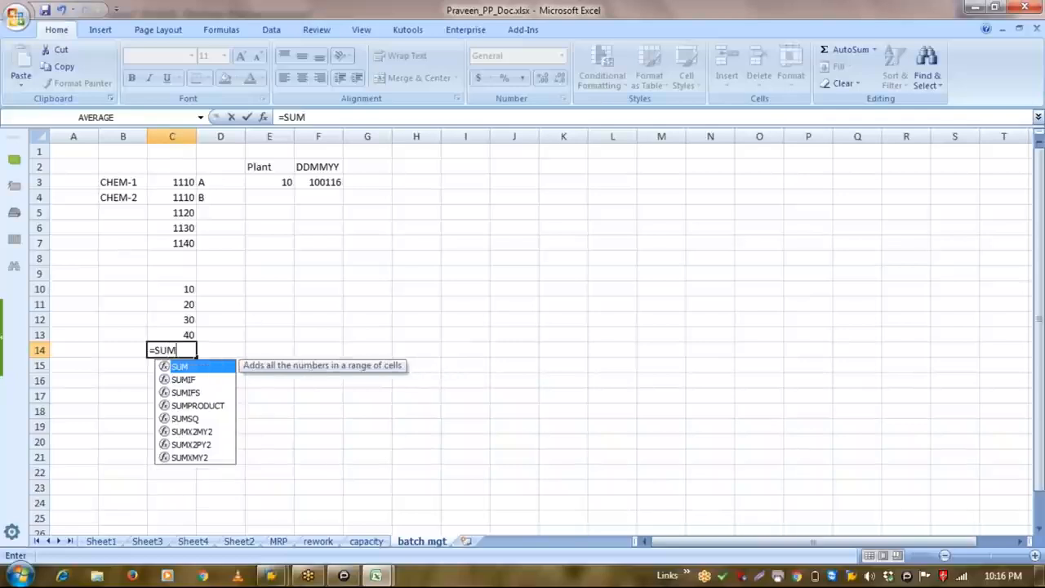
text(()
click(187, 288)
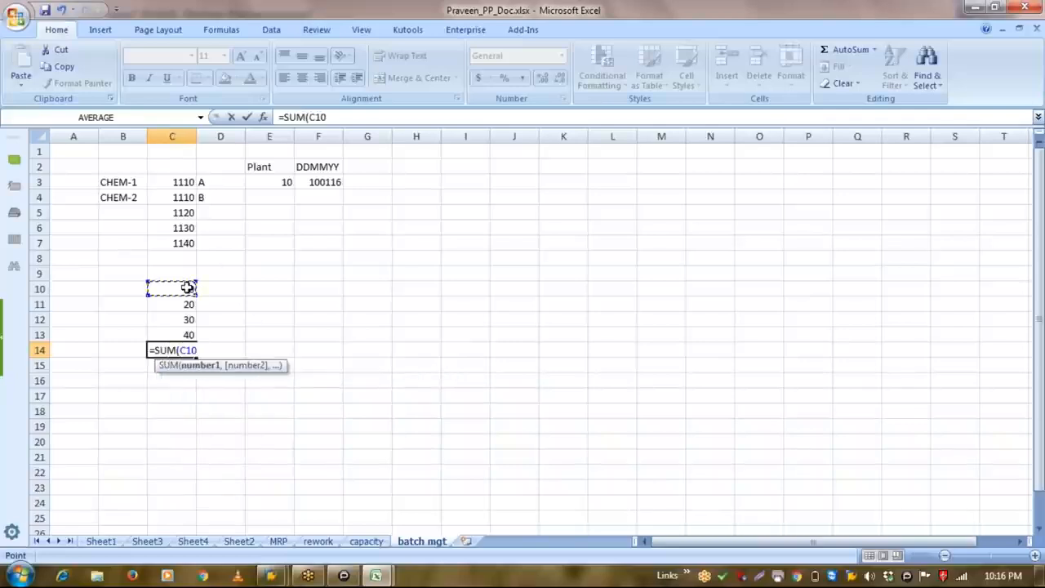
key(Return)
key(Return)
Total the four quantities in cell C14 with the formula =SUM(C10:C13).
key(Up)
key(Up)
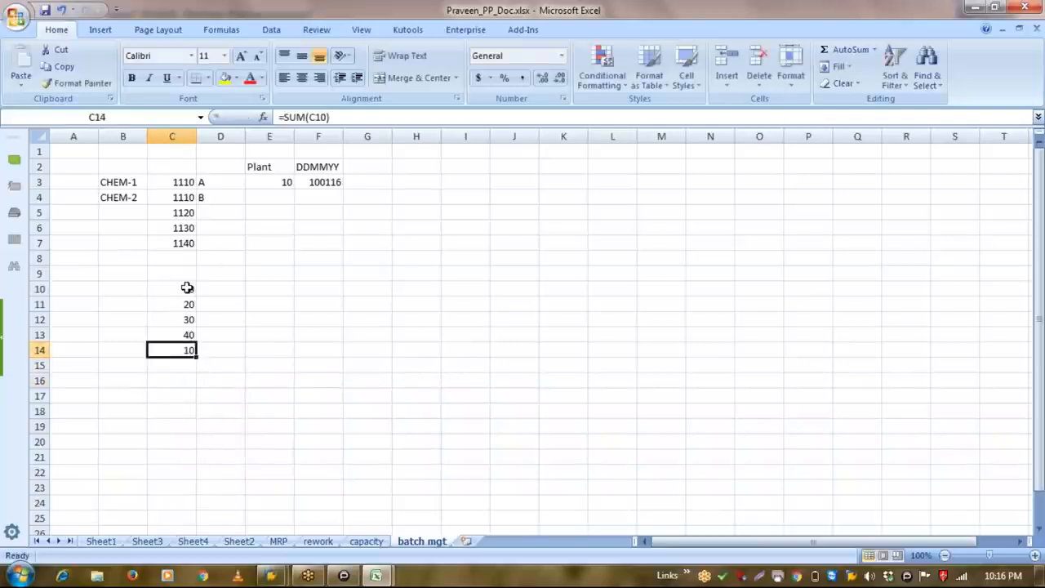
text(=SUM()
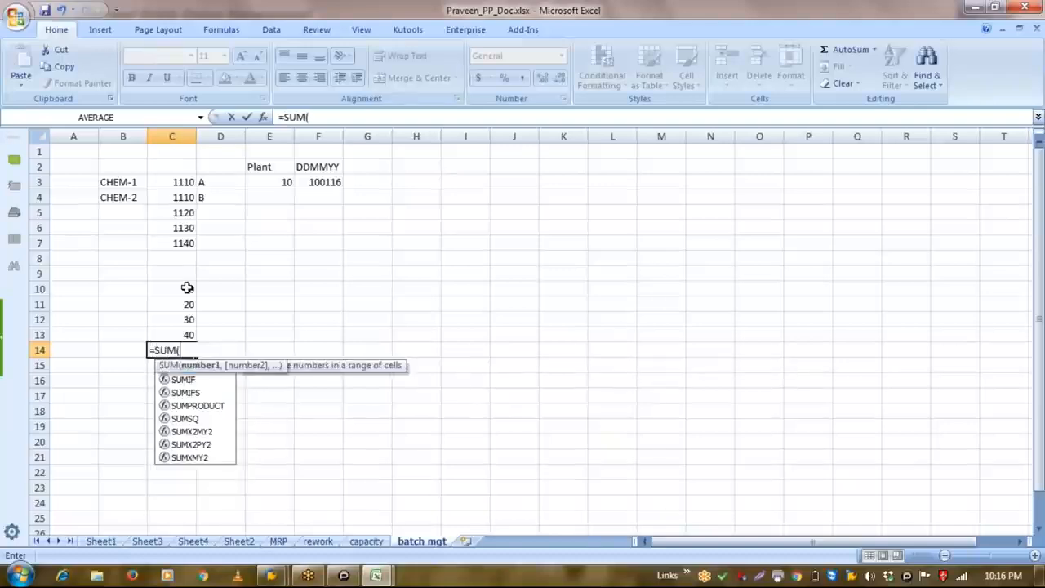
click(187, 287)
drag(187, 288, 183, 327)
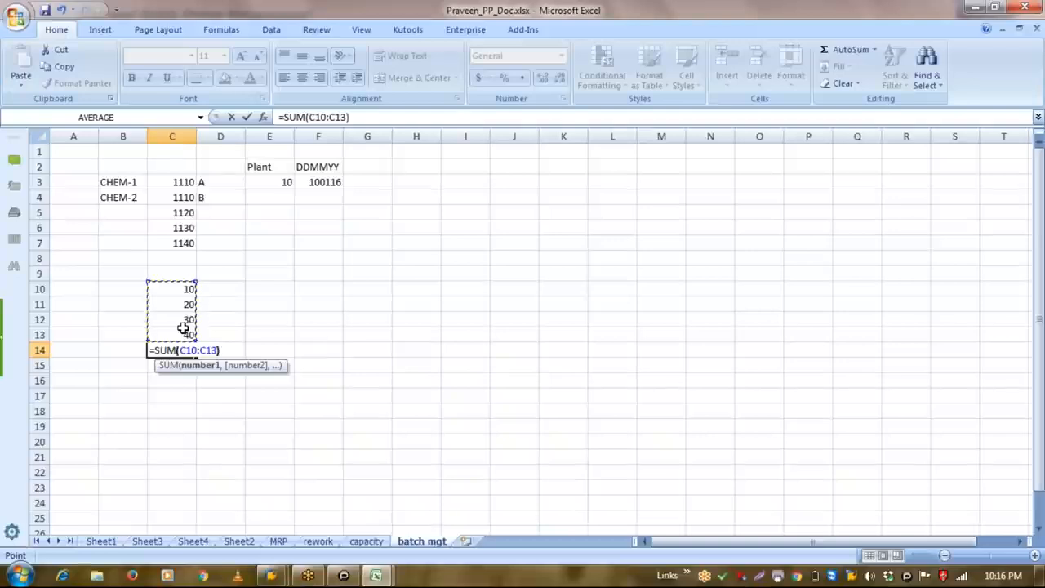
text())
key(Return)
Label the total by entering STOCK in cell B14.
key(Up)
key(Left)
text(STOCK)
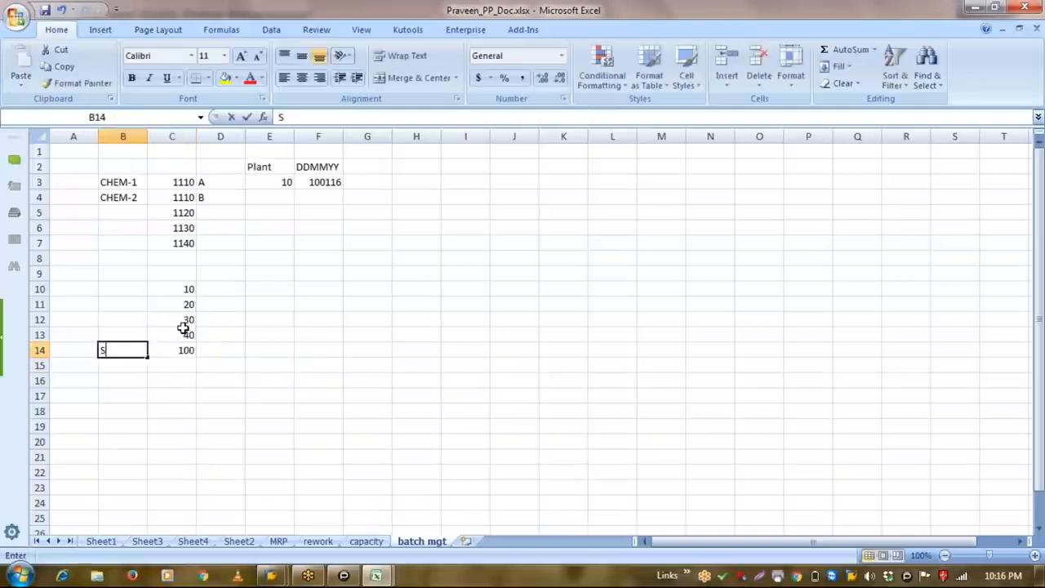
Enter the label ISSUE in cell E14, on the same row as the stock total.
key(Tab)
key(Tab)
key(Tab)
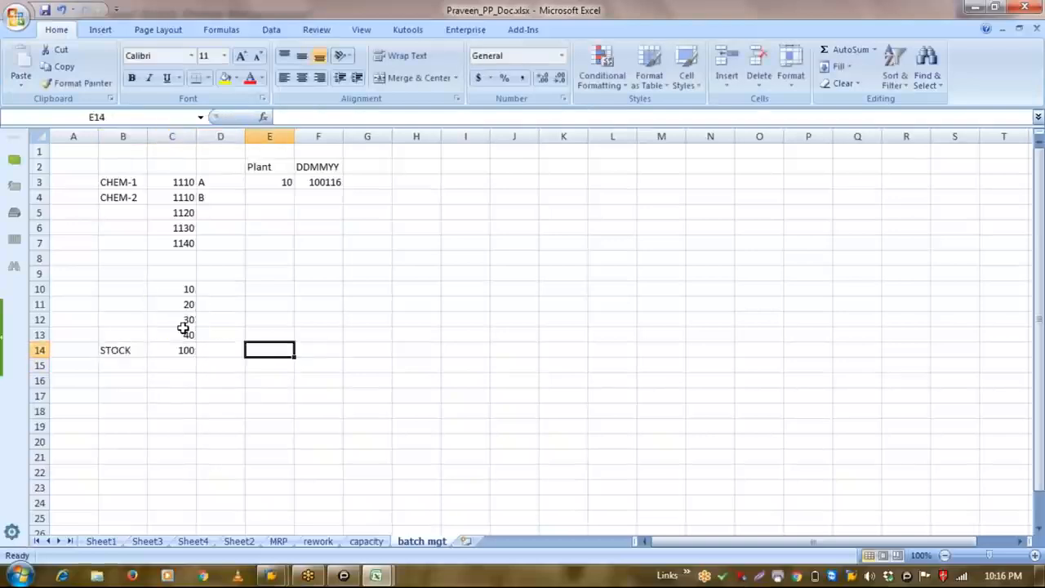
text(ISSUE)
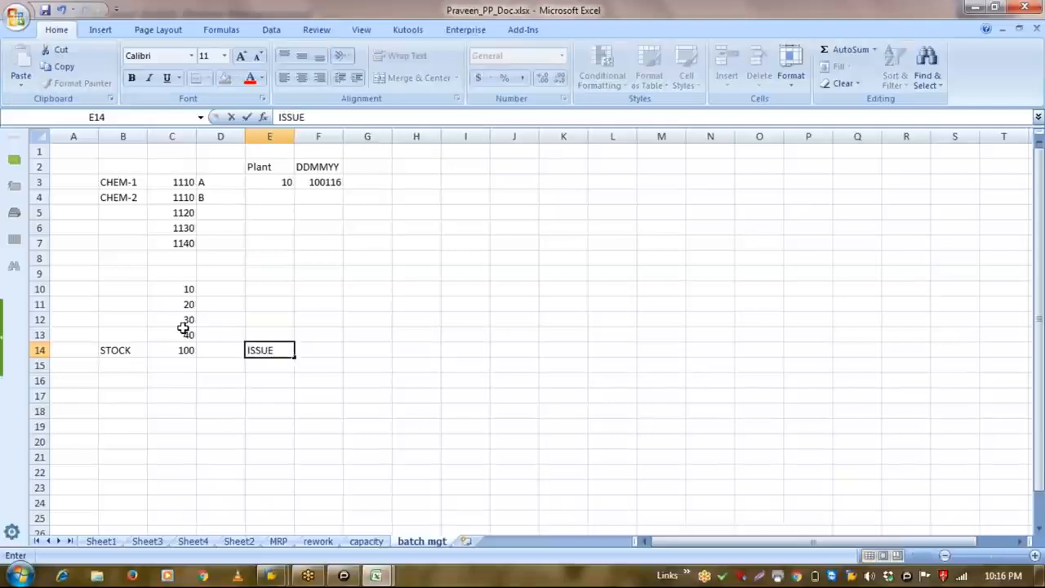
key(Return)
Enter the issue quantities 5, 8, 10 and 6 down cells F14 to F17.
key(Up)
key(Tab)
text(5)
key(Return)
text(8)
key(Return)
text(10)
key(Return)
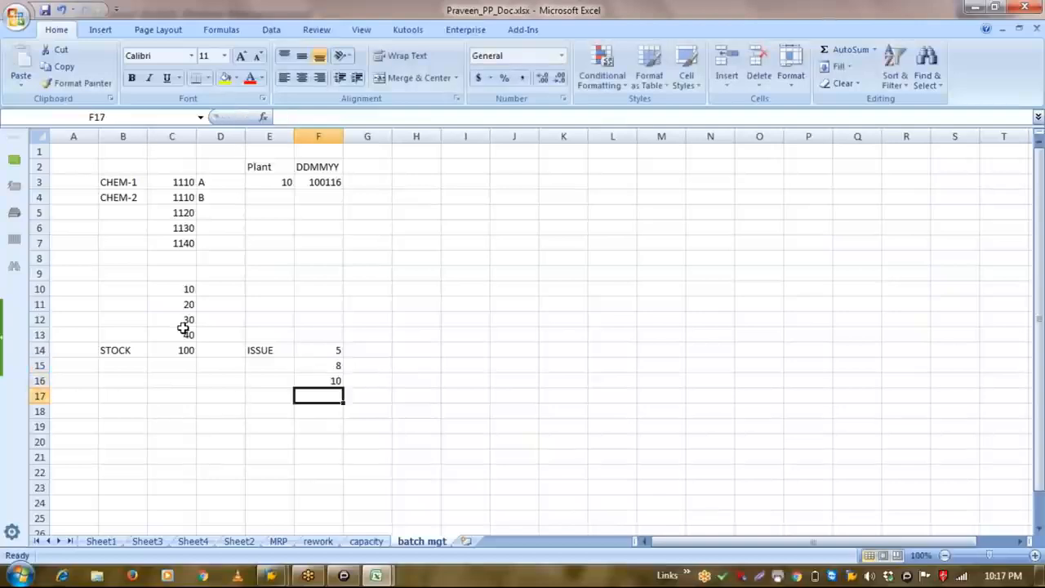
text(6)
Total the issue quantities in cell F18 by copying the SUM formula from cell C14.
click(183, 329)
click(315, 408)
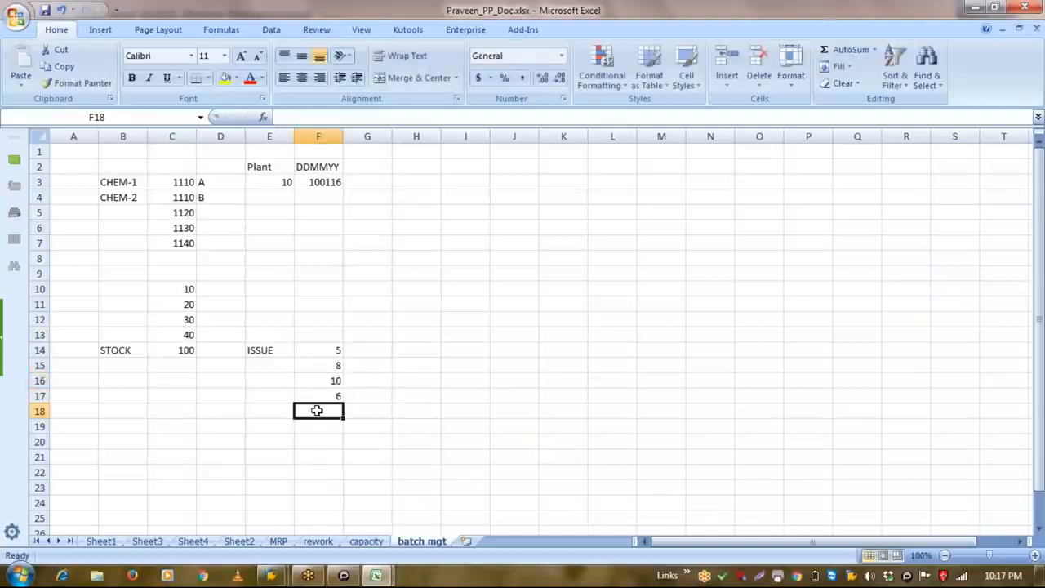
key(ctrl+c)
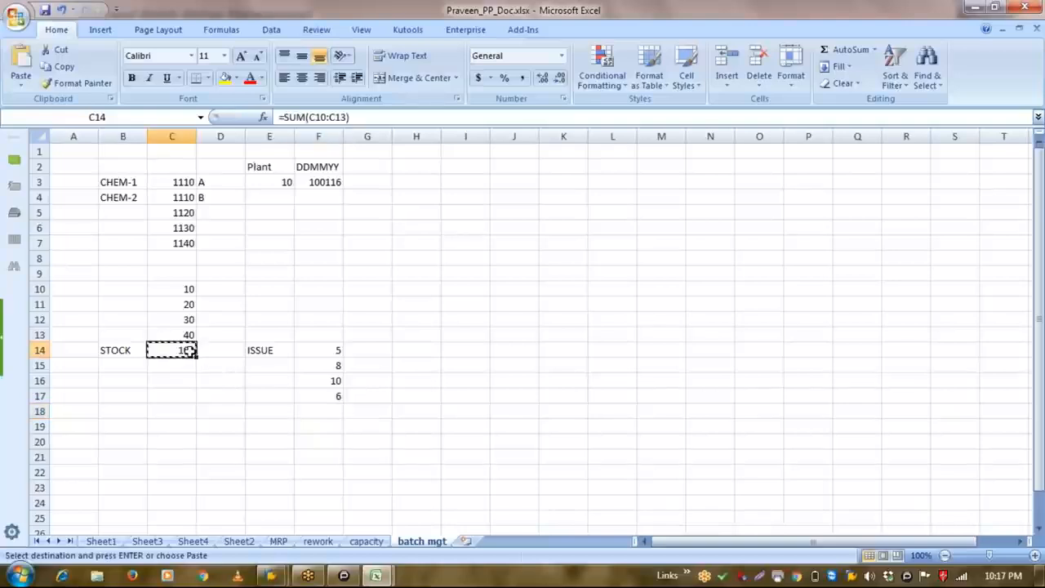
click(311, 405)
key(ctrl+v)
key(Escape)
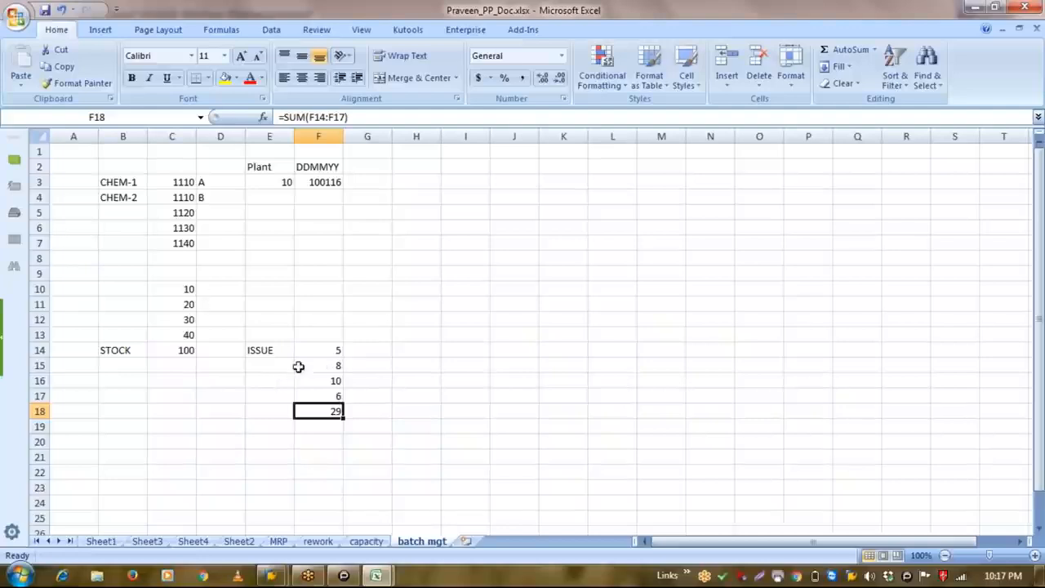
Enter the batch numbers A111, A112, A113 and A114 beside the stock quantities in cells D10 to D13.
click(179, 289)
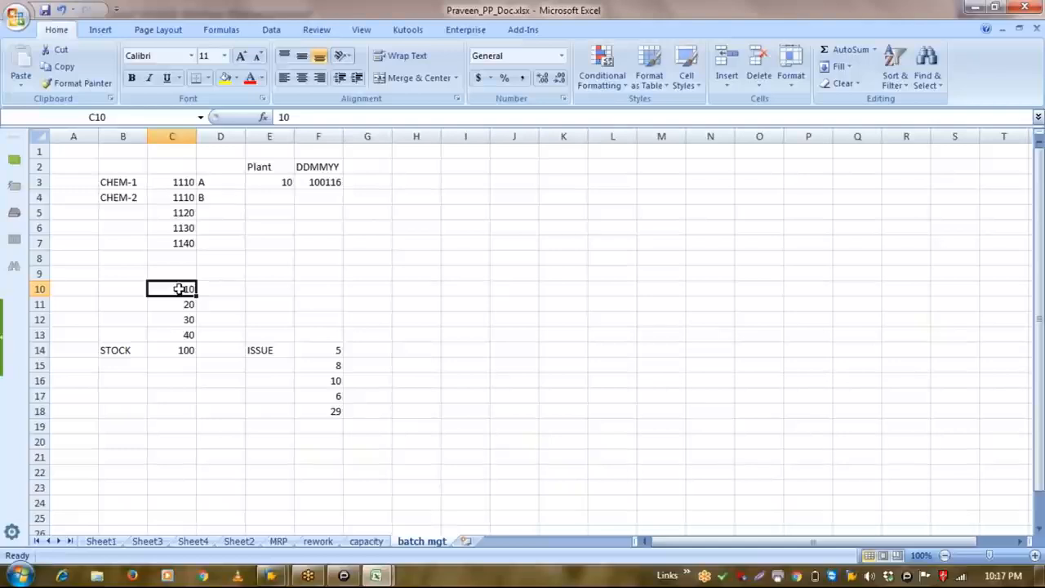
key(Right)
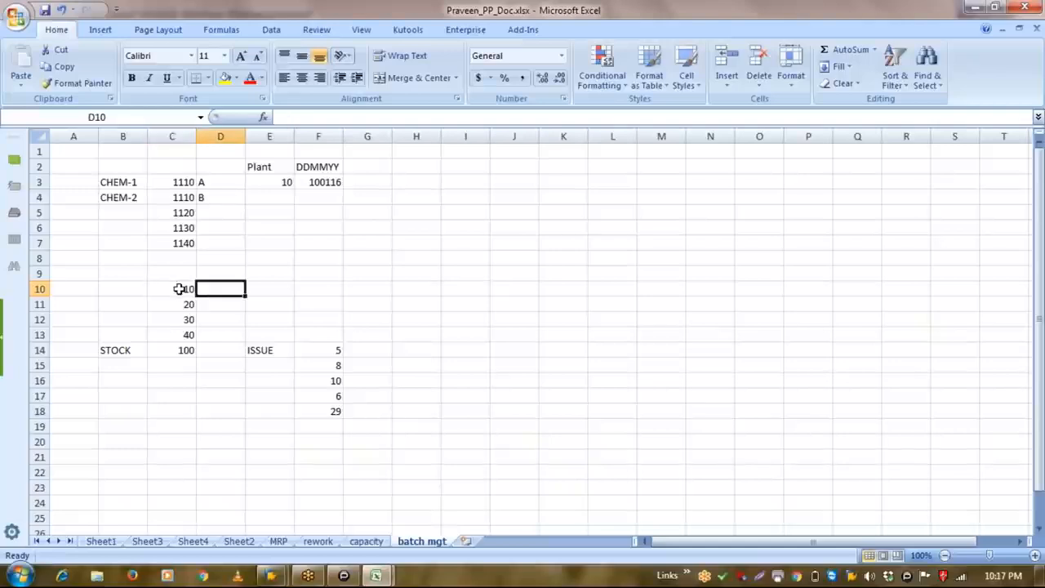
text(A111)
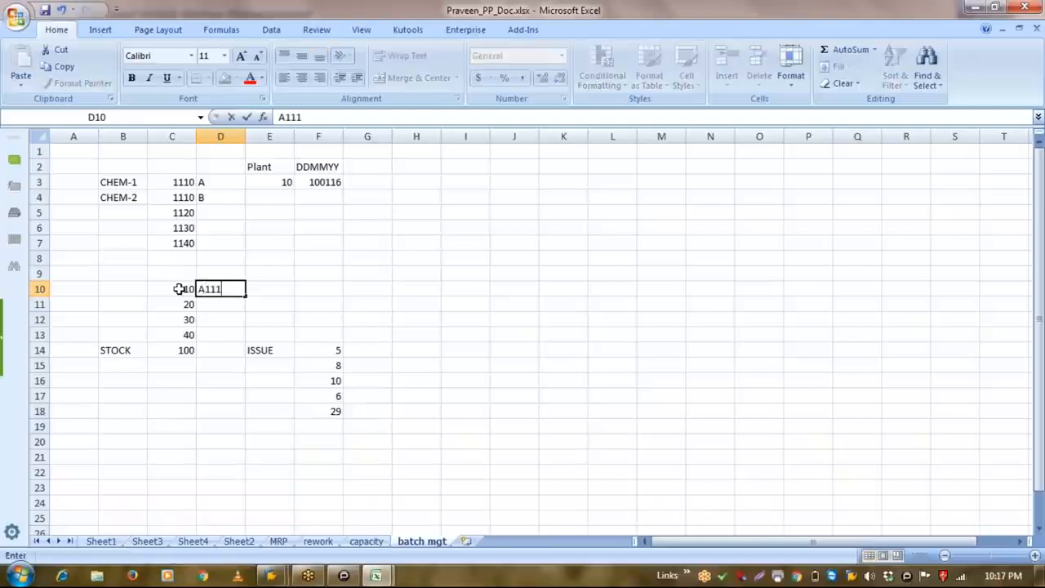
key(Return)
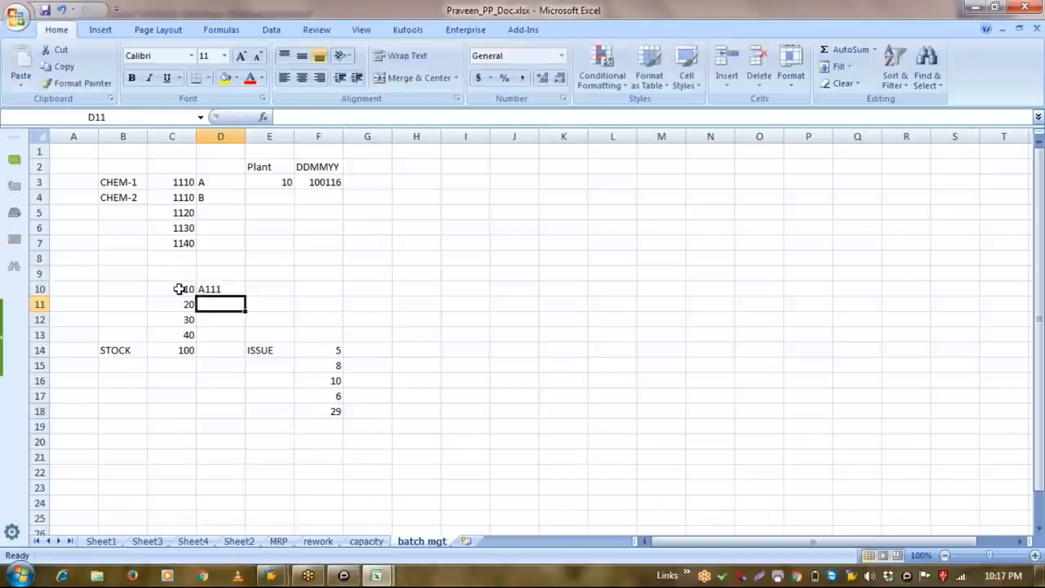
text(A112)
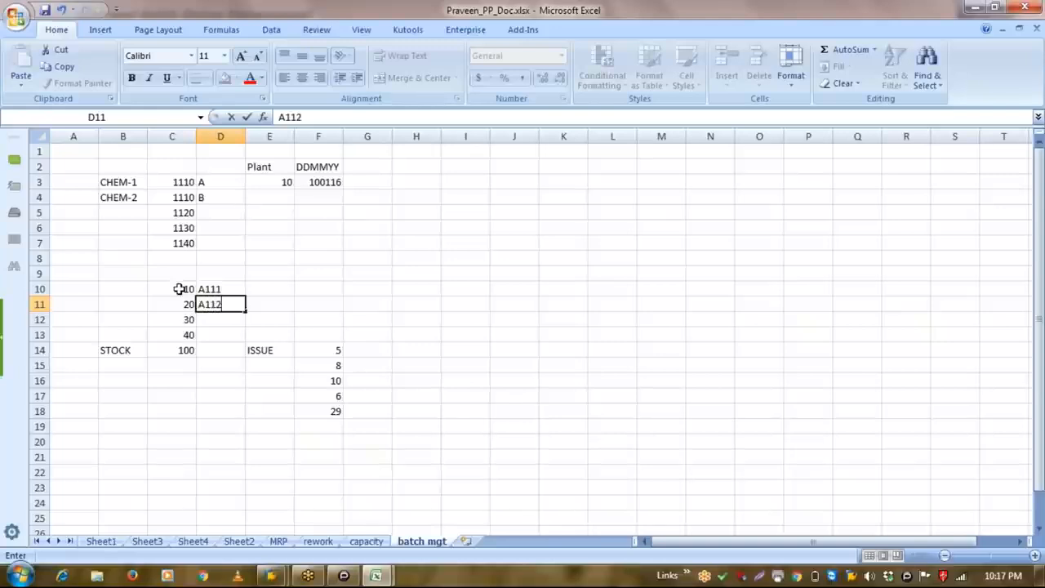
key(Return)
text(A)
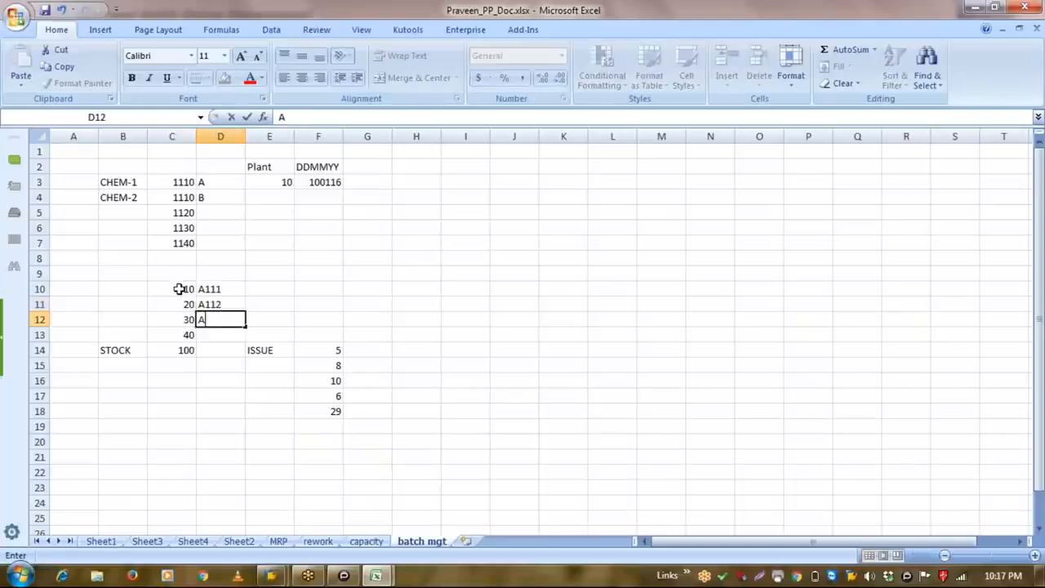
text(113)
key(Return)
text(A114)
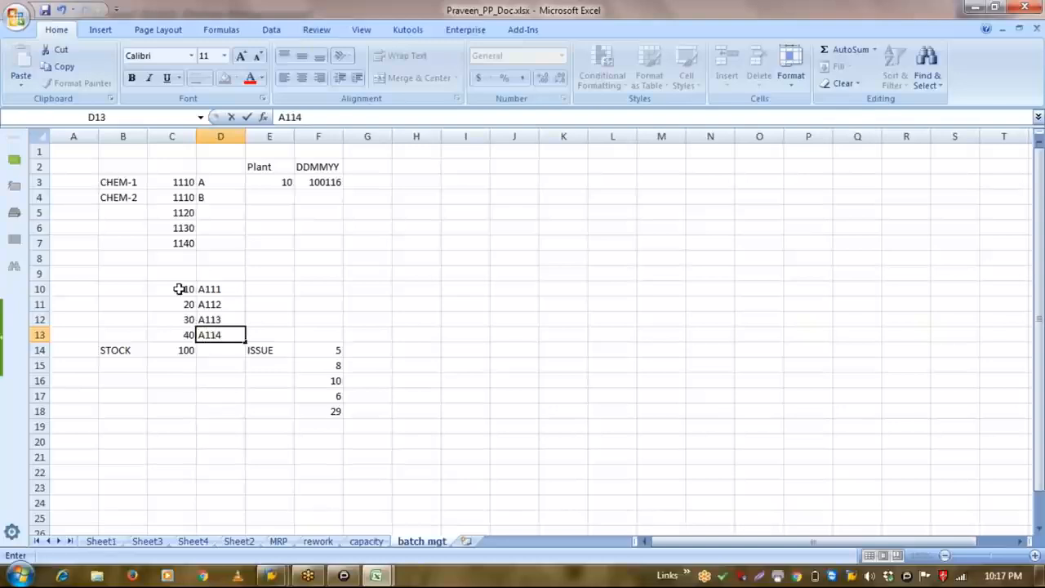
key(Return)
Enter batch number A111 beside the first issue quantity in cell G14.
key(Right)
key(Right)
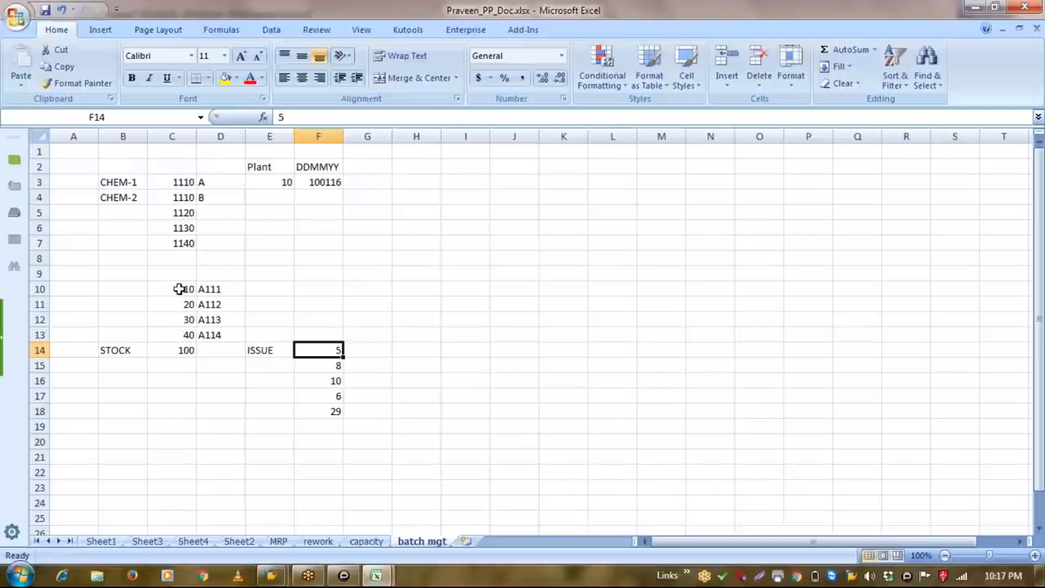
key(Right)
text(A111)
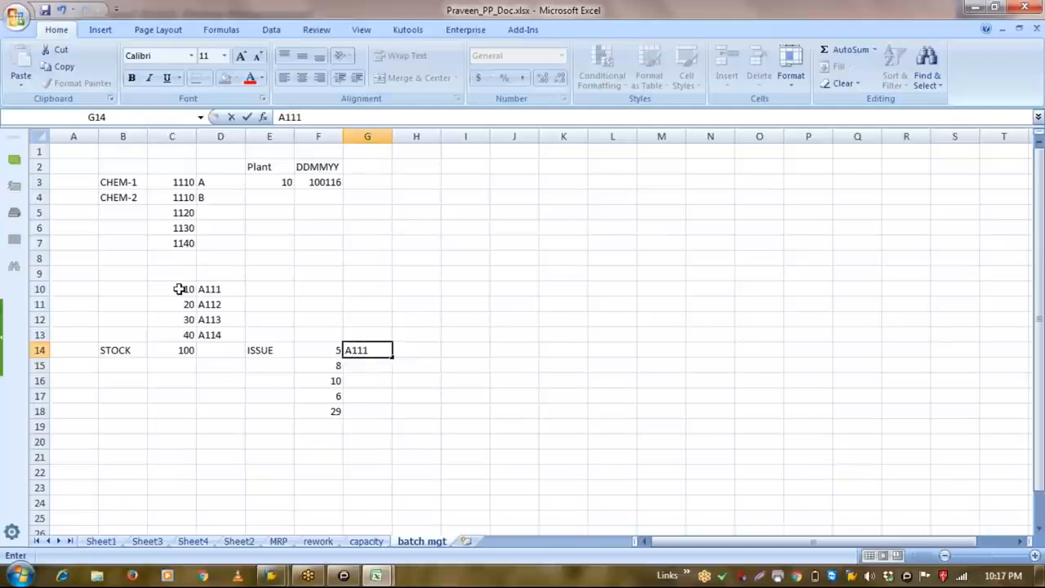
key(Return)
key(Up)
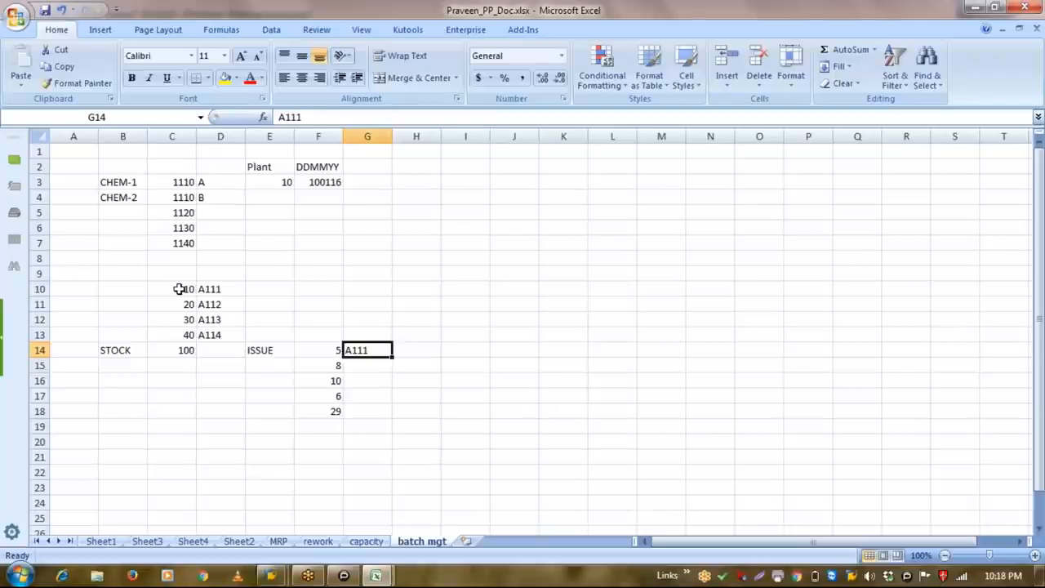
Enter batch number A112 beside the second issue quantity in cell G15.
click(461, 351)
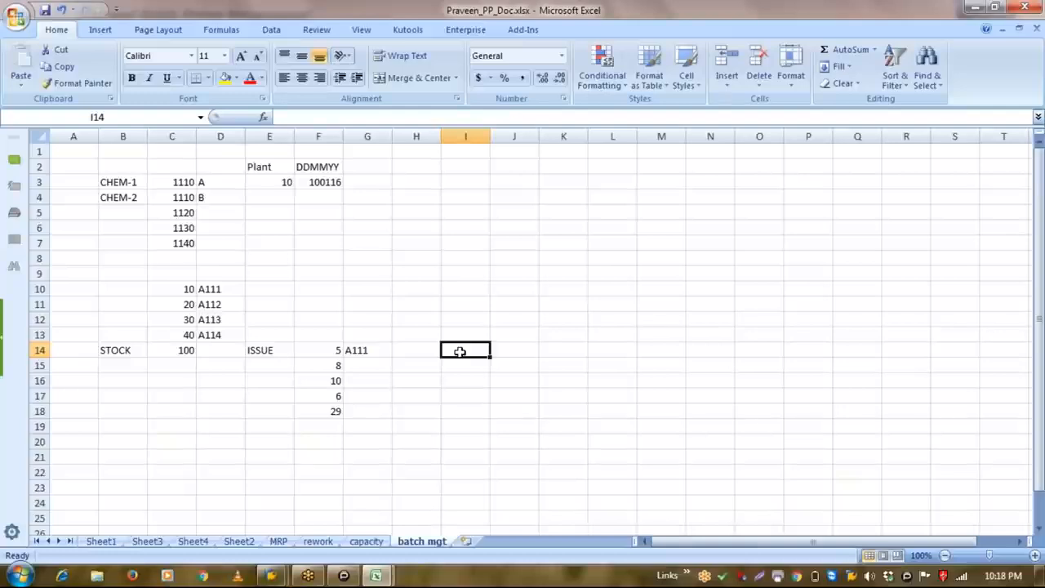
key(Left)
key(Left)
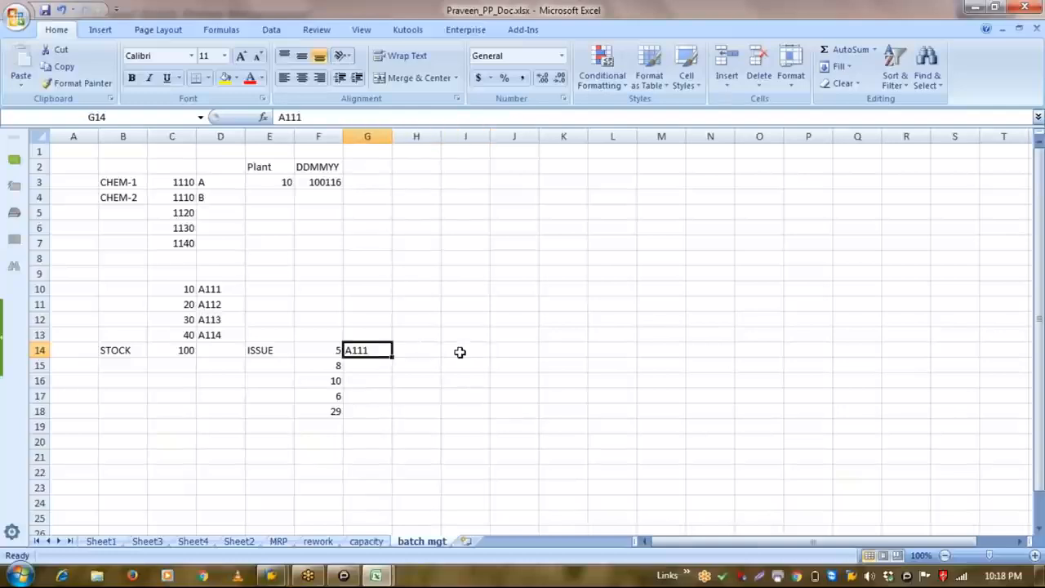
key(Right)
key(Right)
key(Down)
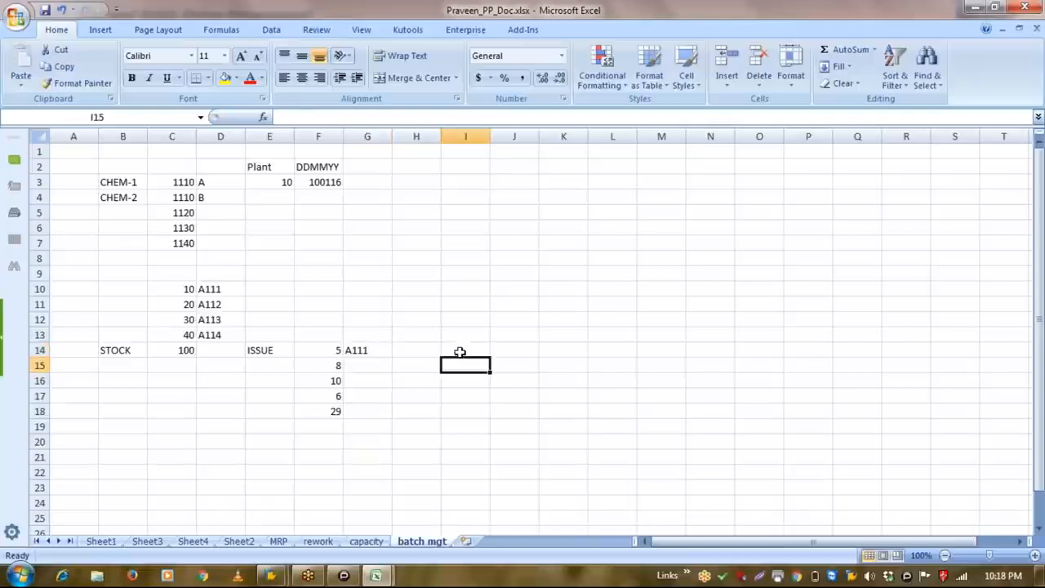
key(Left)
key(Left)
text(A112)
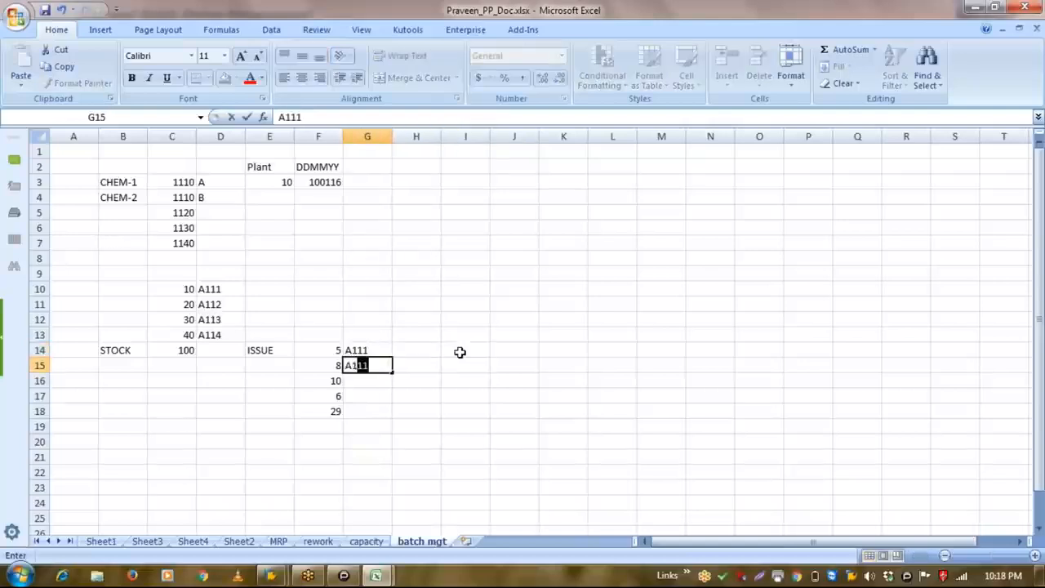
key(Return)
Enter batch number A113 beside the third issue quantity in cell G16.
text(A1113)
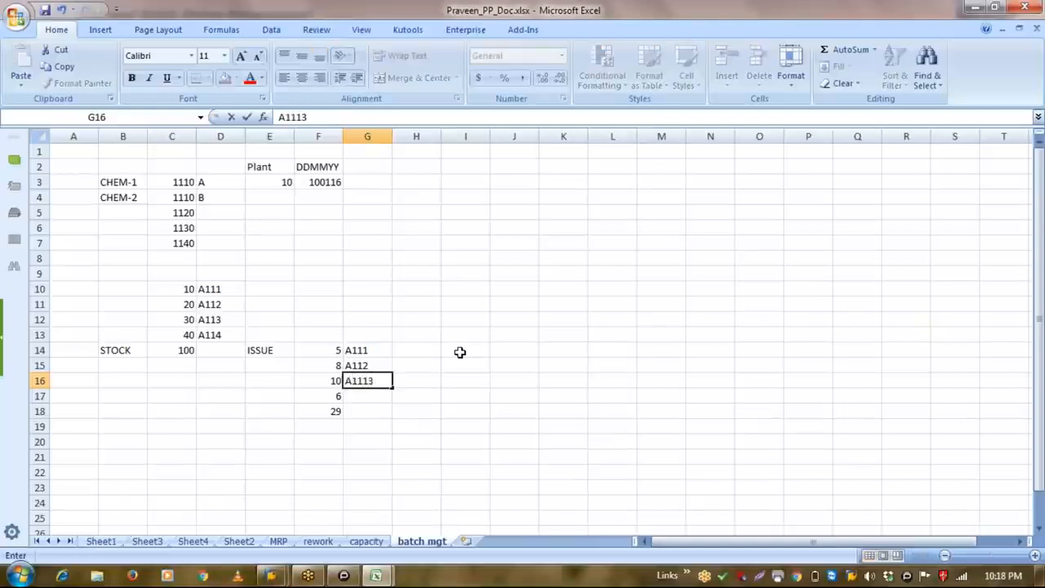
key(Return)
key(Up)
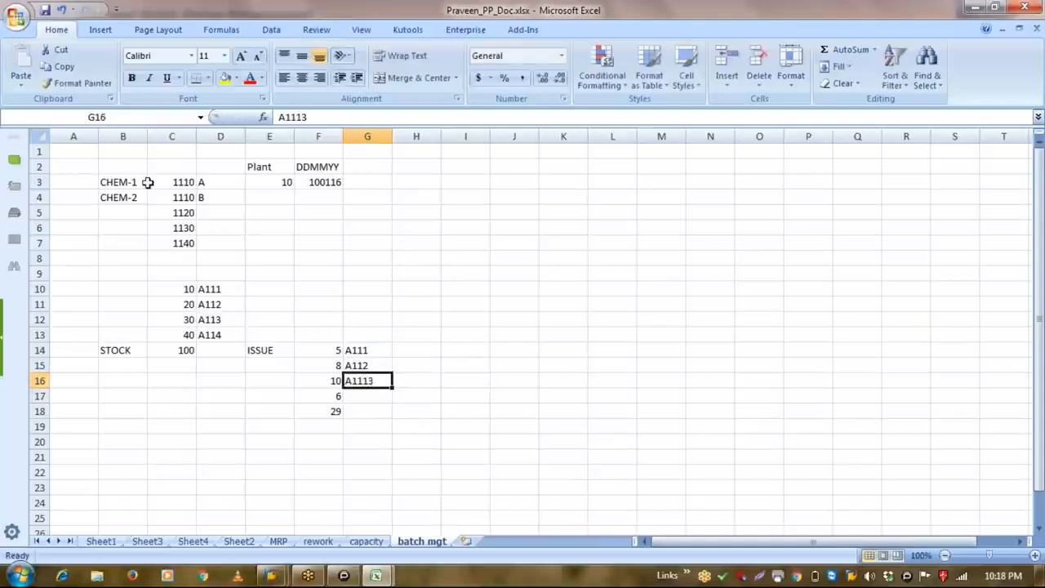
click(301, 116)
key(BackSpace)
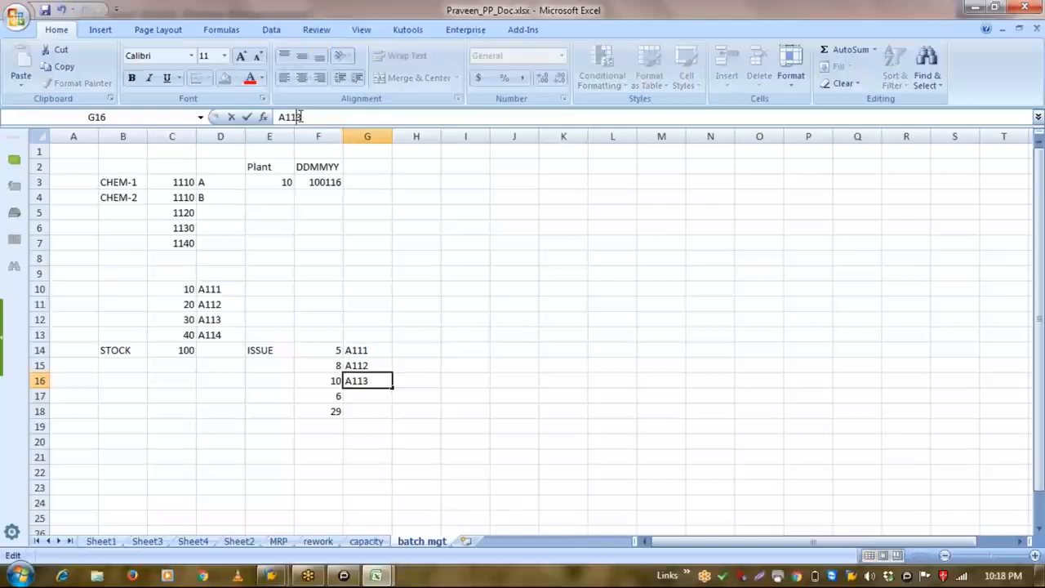
key(Return)
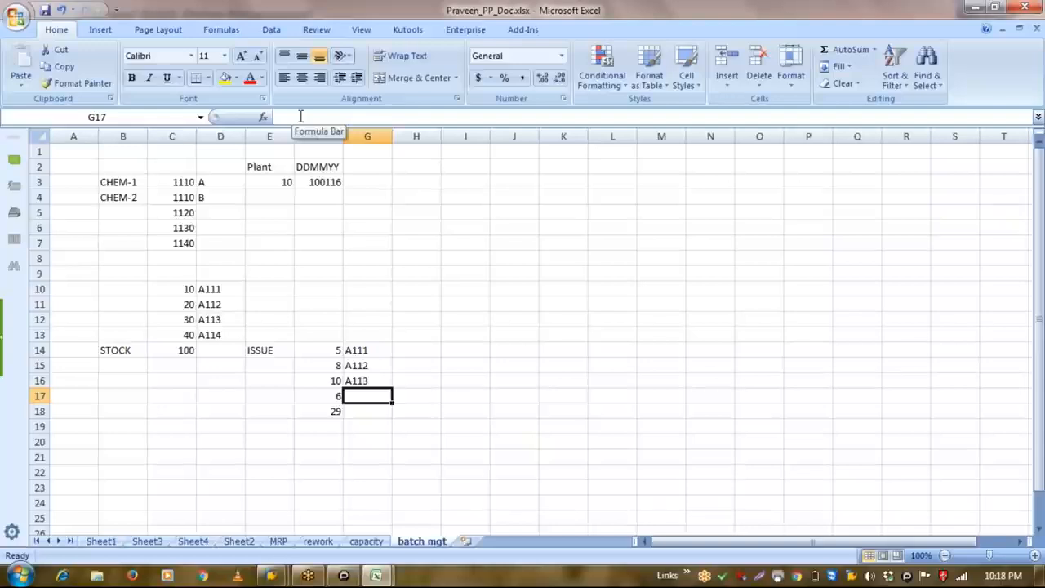
Clear the batch numbers beside the stock quantities in cells D10 to D13.
click(202, 286)
key(shift+Down)
key(shift+Down)
key(shift+Down)
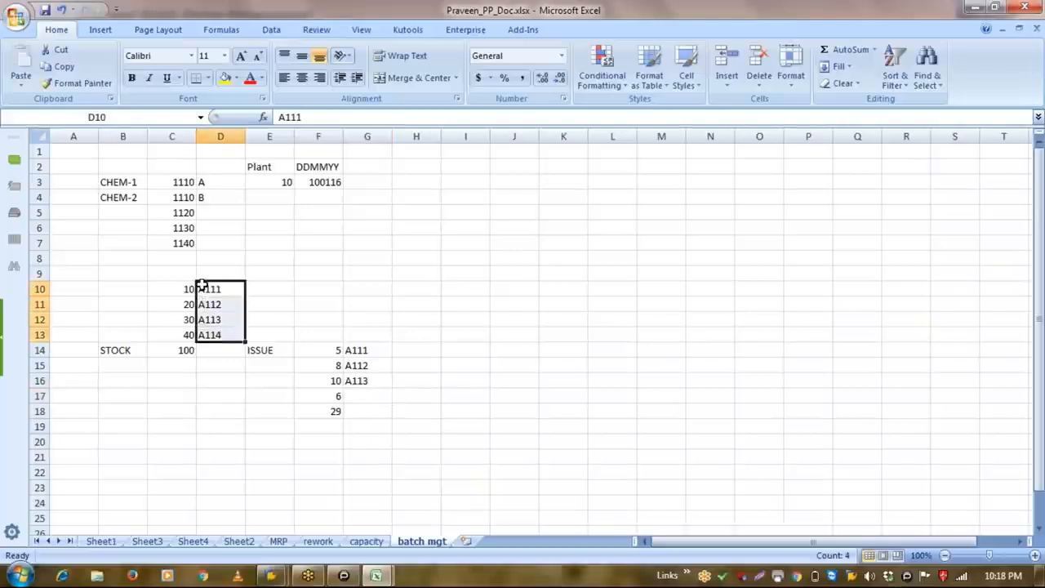
key(Delete)
click(201, 286)
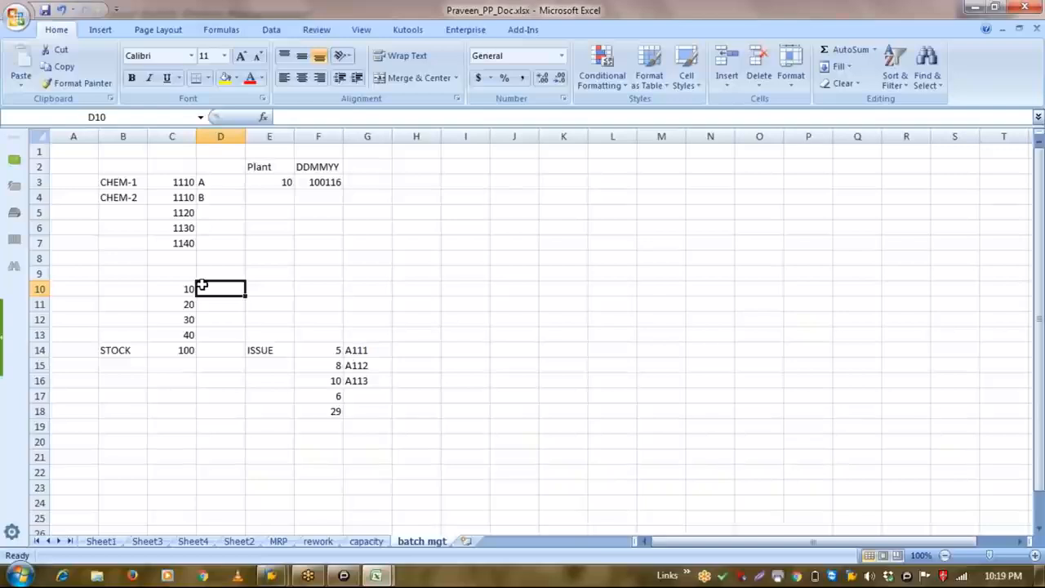
key(Left)
key(Left)
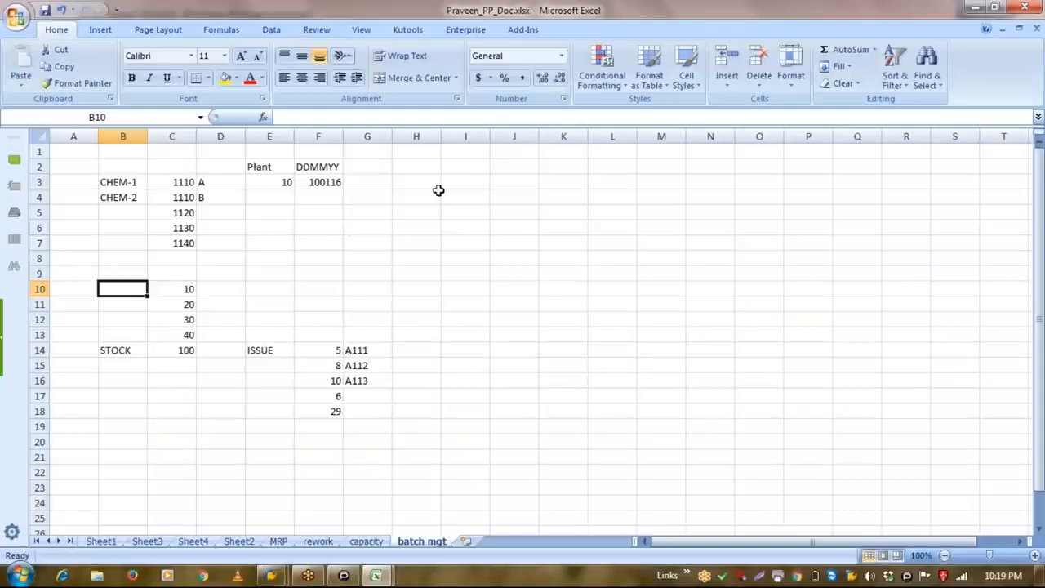
click(481, 183)
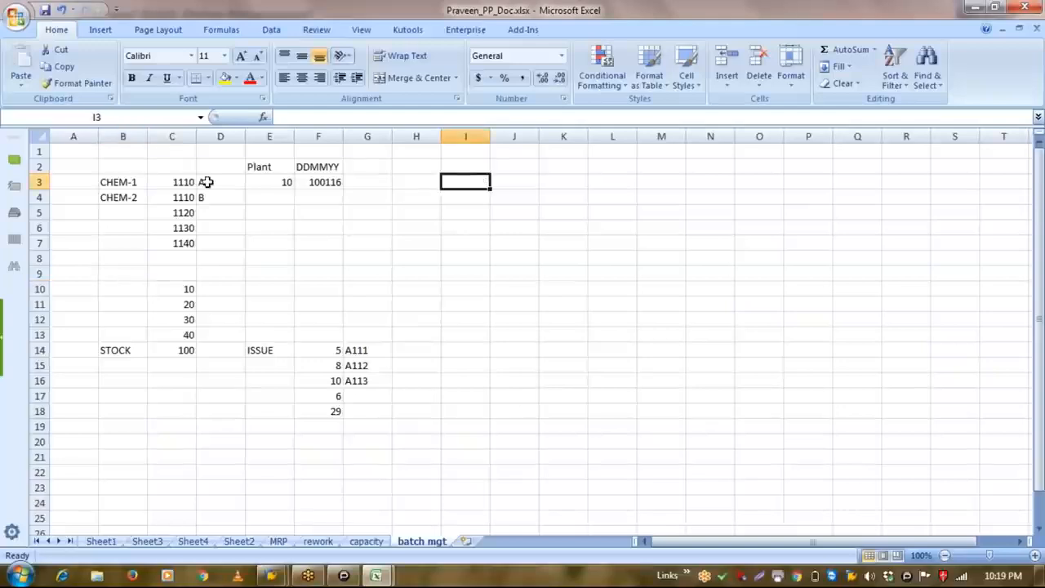
Enter 0001 in cell C1 above the plant codes.
click(184, 149)
text(0001)
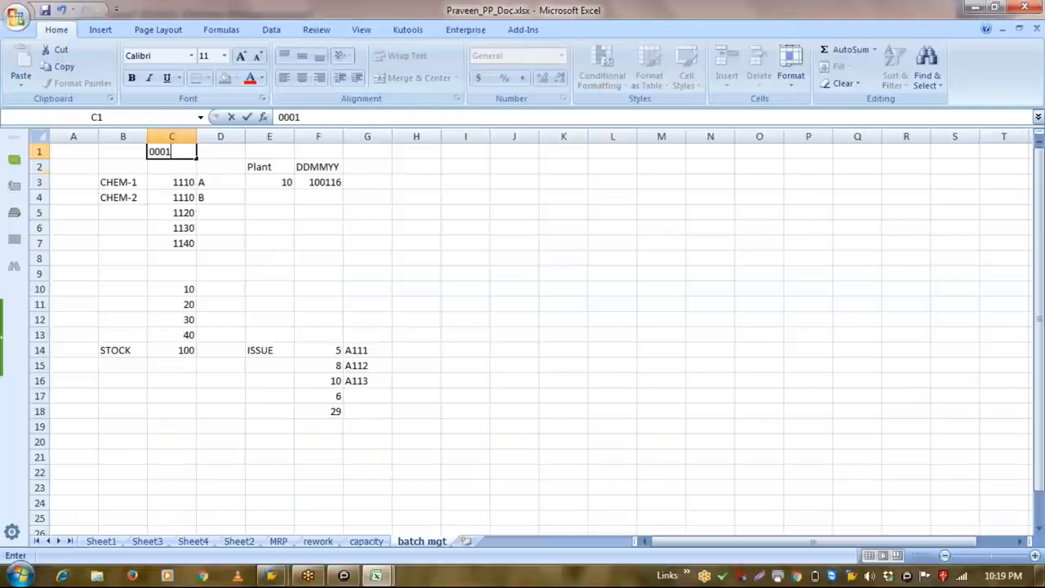
key(Return)
key(Up)
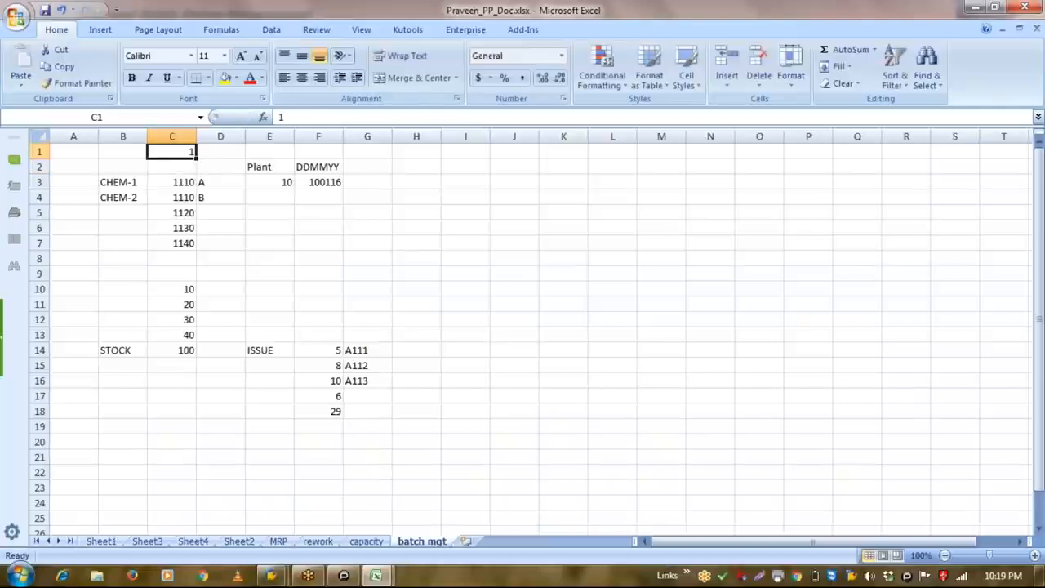
Go through the plant codes in cells C5 to C7 and return to the entry in C1.
drag(176, 151, 180, 212)
click(181, 212)
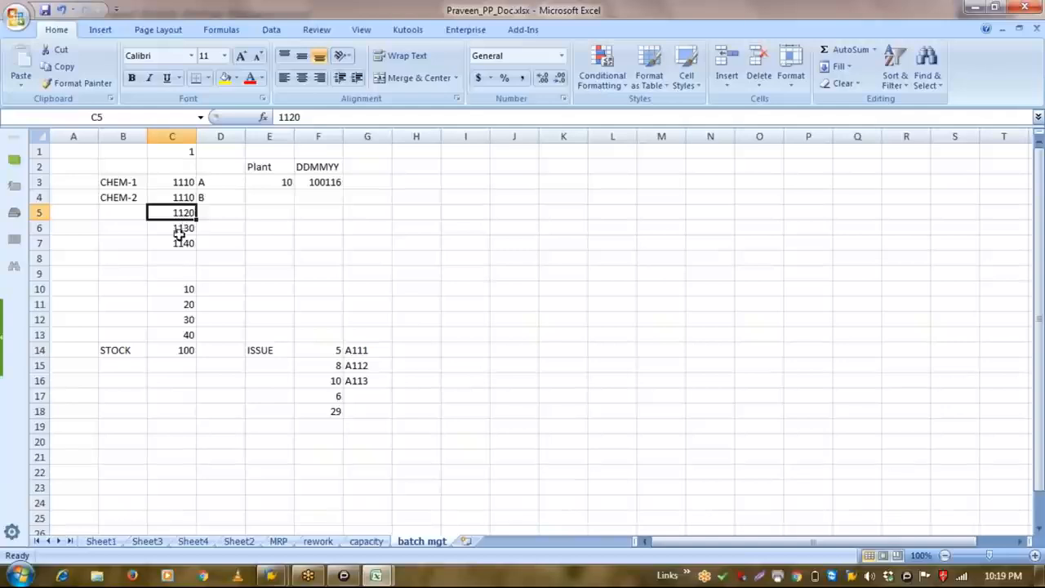
click(176, 230)
click(174, 245)
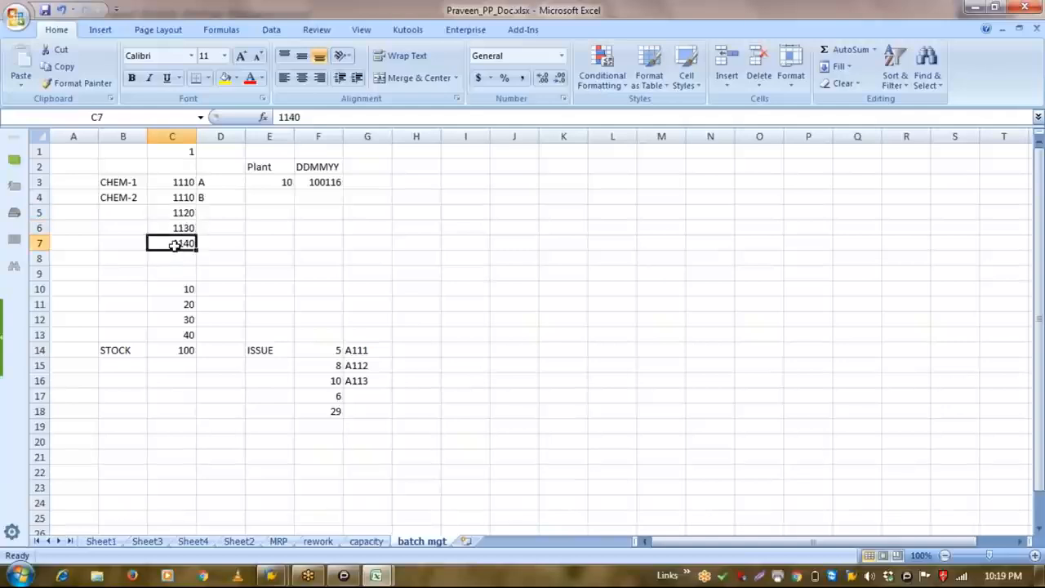
key(Up)
key(Up)
key(Up)
key(Up)
key(Up)
key(Up)
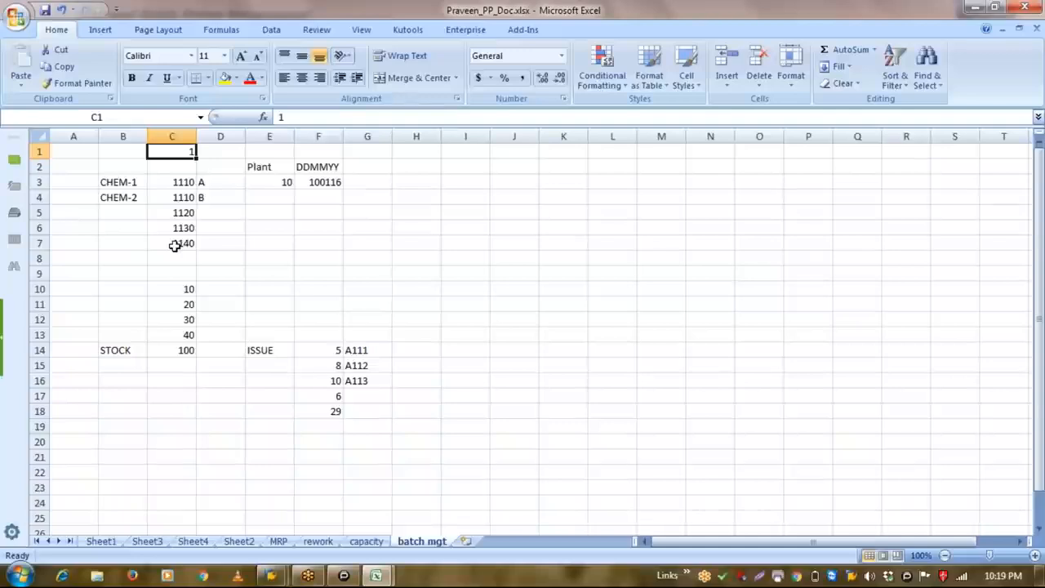
Review the CHEM-1 row from cell G3 back across the date and plant values to the batch letter in D3.
key(Right)
key(Right)
key(Right)
key(Right)
key(Down)
key(Down)
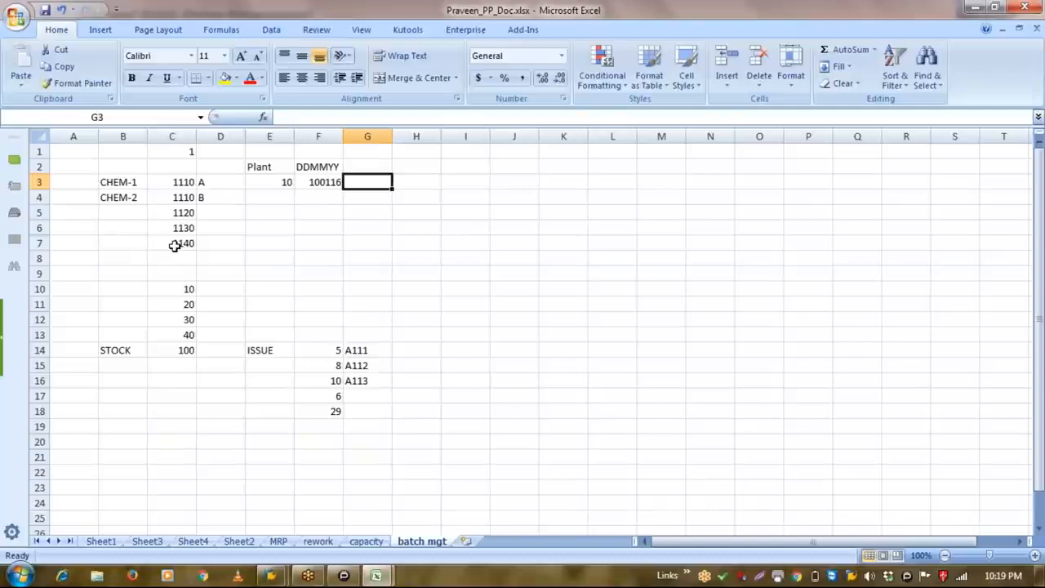
key(Left)
key(Left)
key(Left)
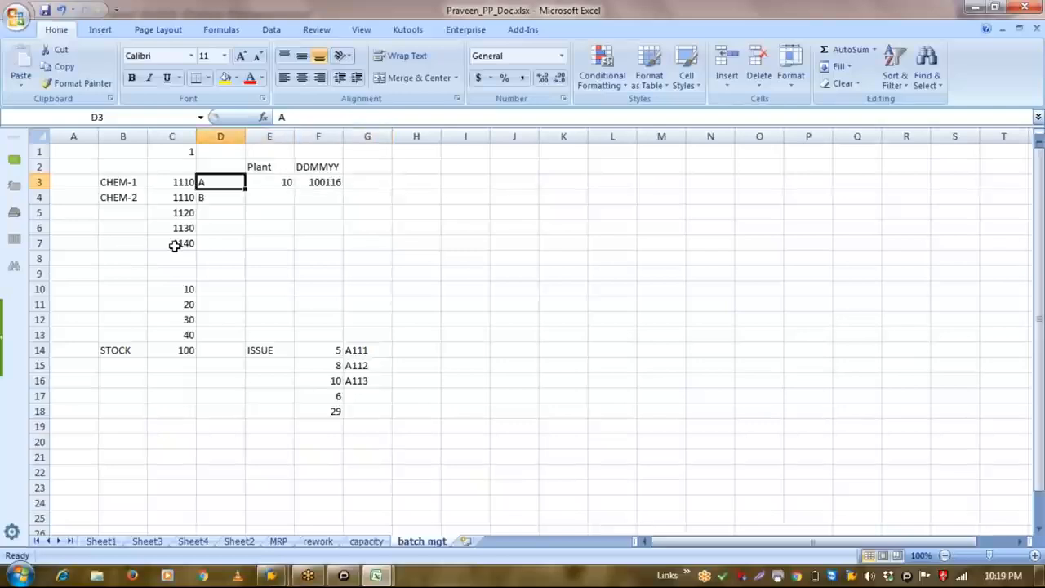
Review the CHEM-1 row's batch letter, plant and date values in D3 to F3, then the plant code in C4.
key(Down)
key(Up)
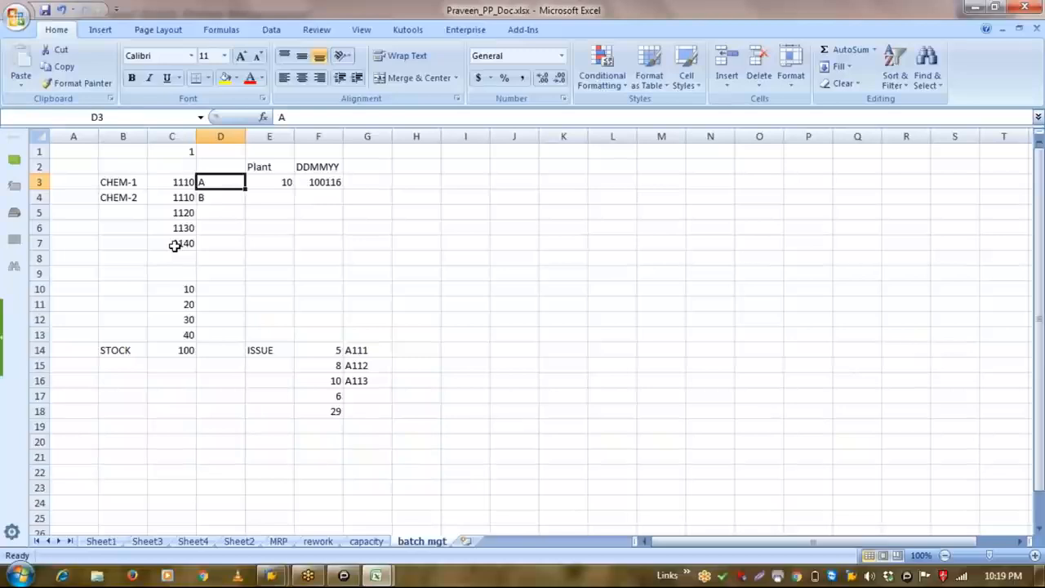
key(Right)
key(Right)
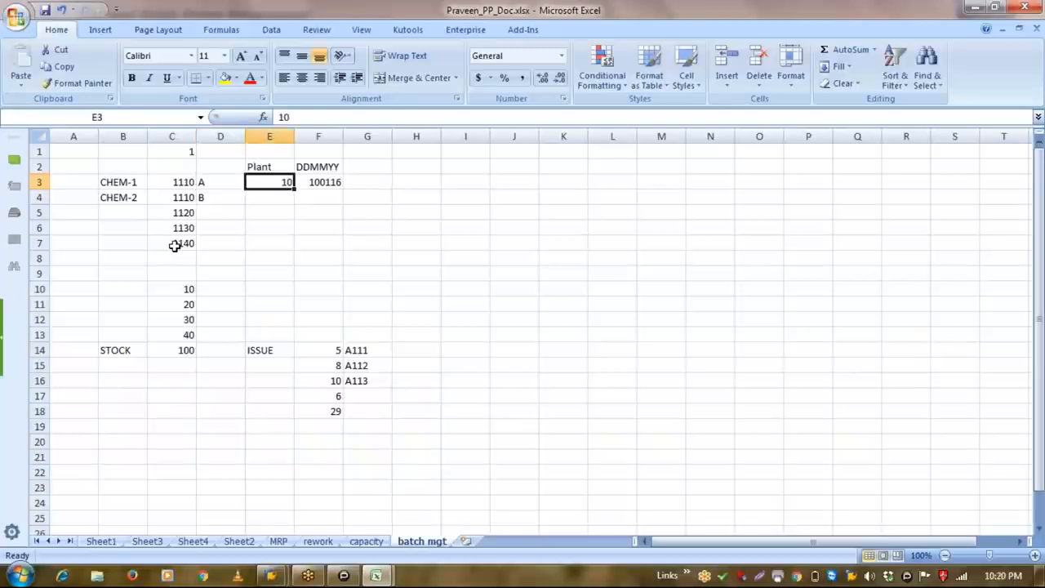
key(Down)
key(Up)
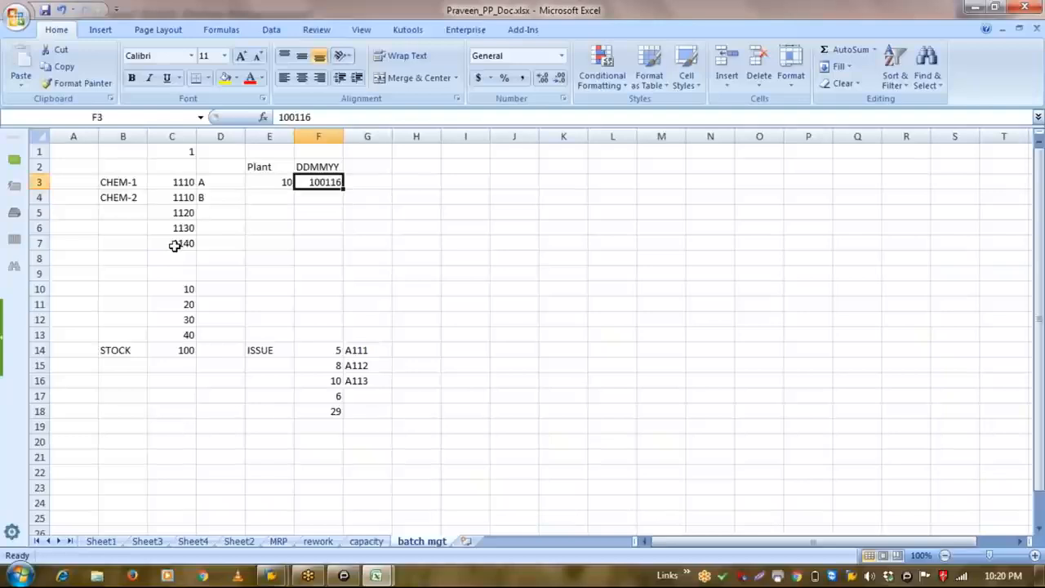
key(Left)
key(Left)
key(Left)
key(Down)
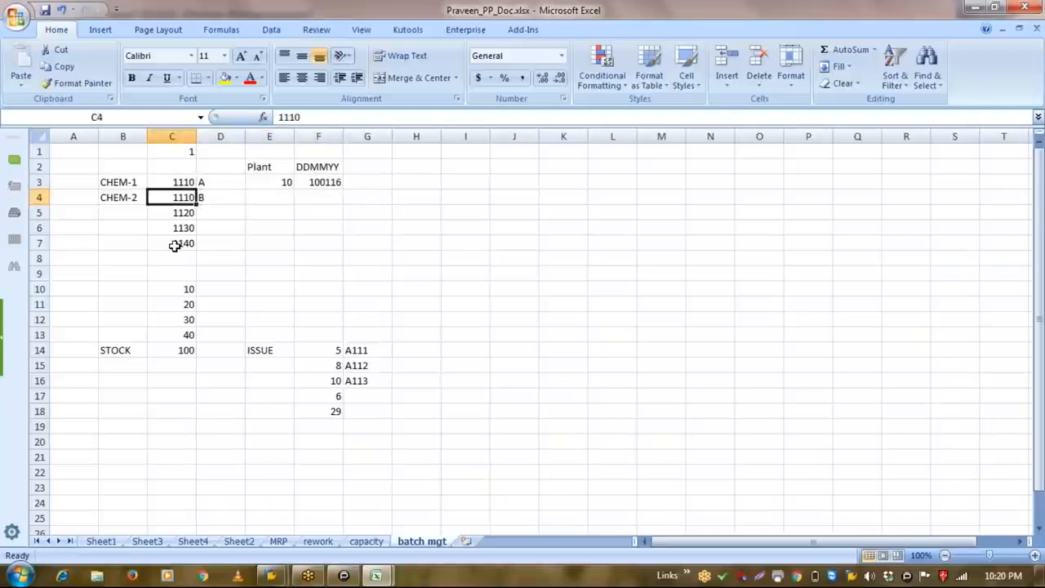
Enter batch letter C with plant value 20 in row 5, and D with 30 in row 6.
key(Right)
key(Down)
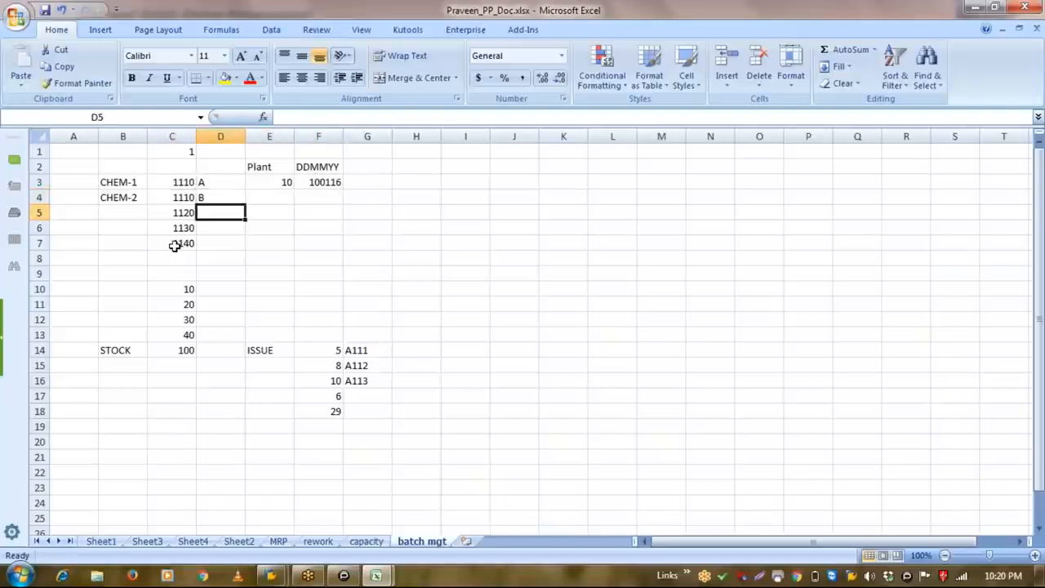
text(C)
key(Right)
text(20)
key(Return)
key(Left)
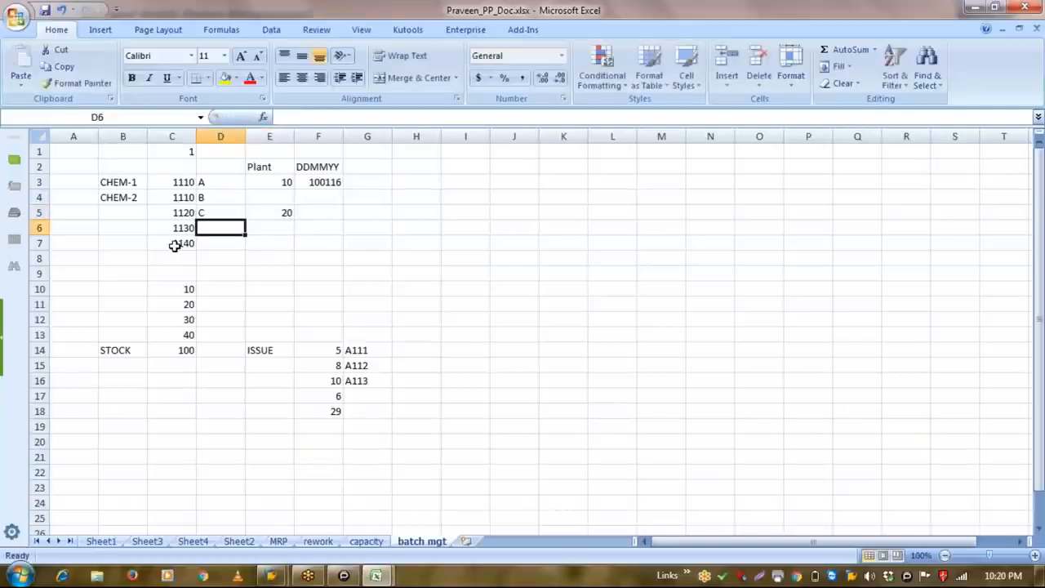
text(D)
key(Right)
text(30)
key(Return)
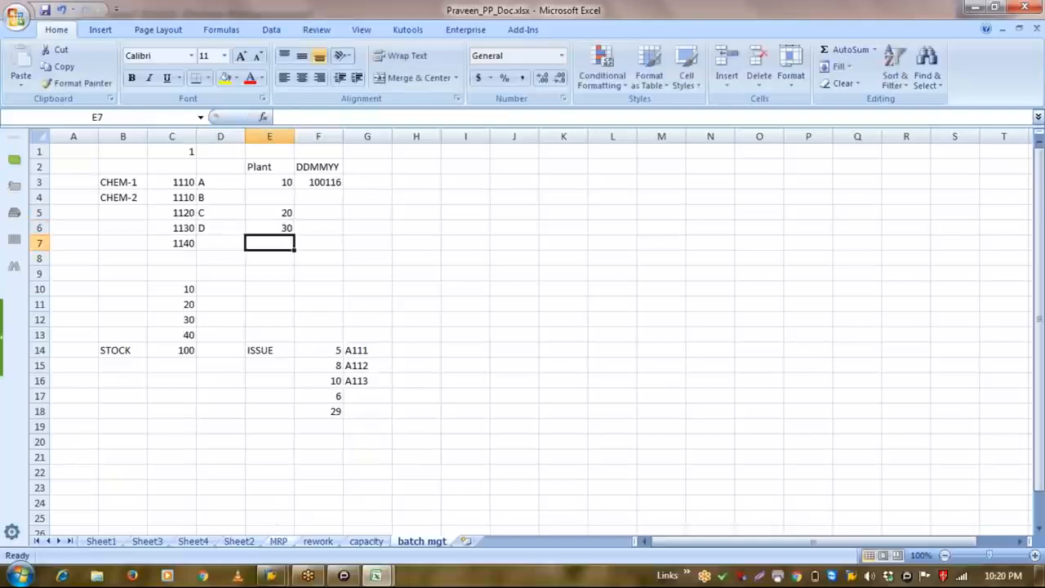
Switch to SAP and save the batch level definition as Batch unique at material level.
mouse_move(270, 574)
click(289, 490)
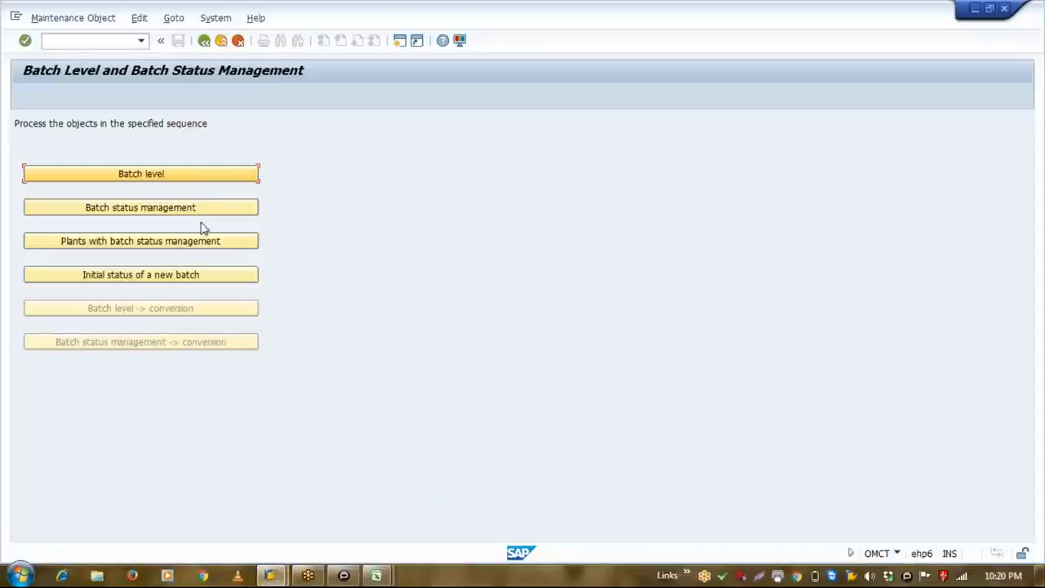
click(152, 175)
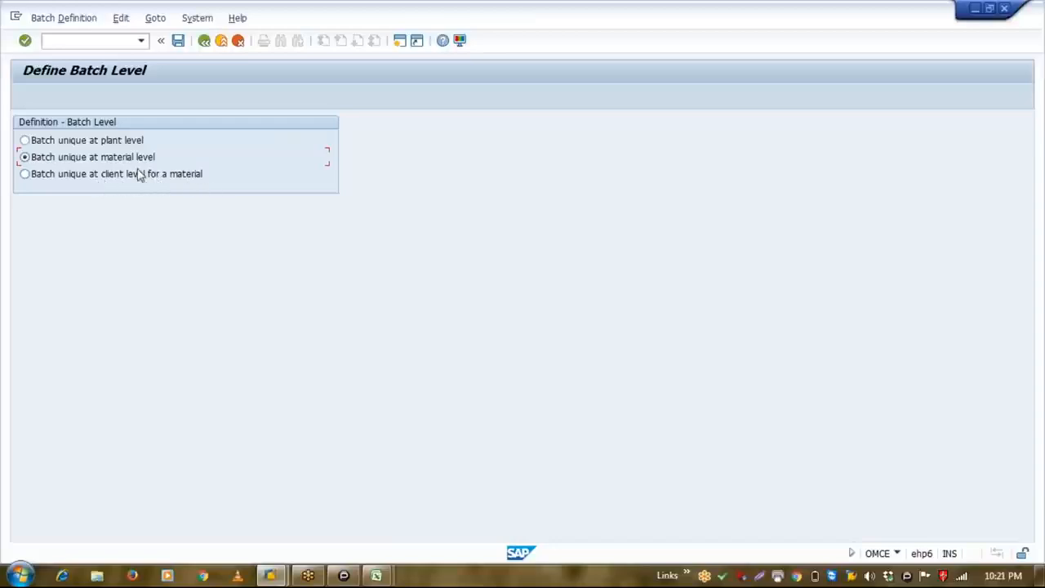
click(180, 41)
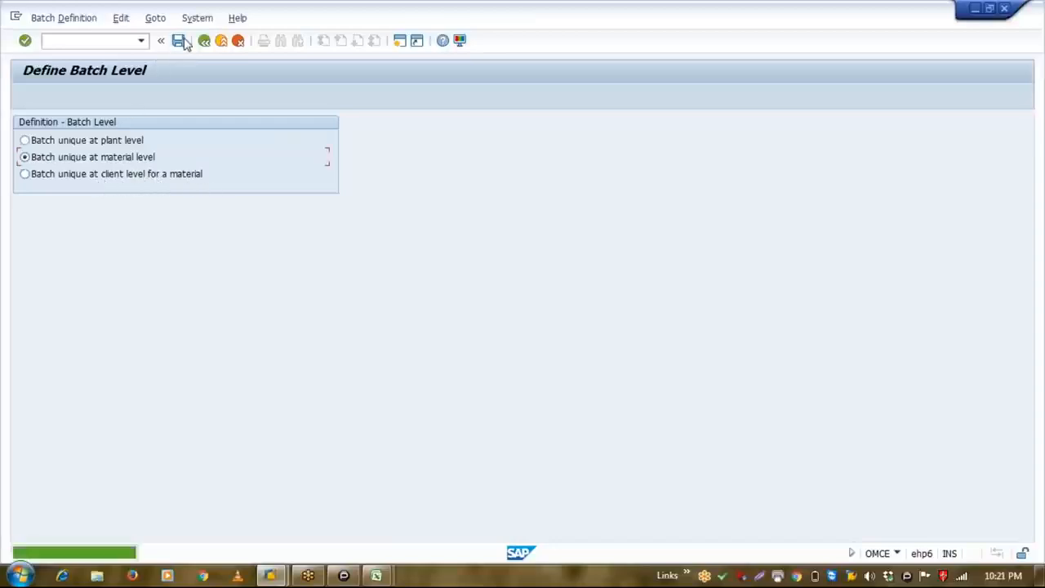
click(204, 41)
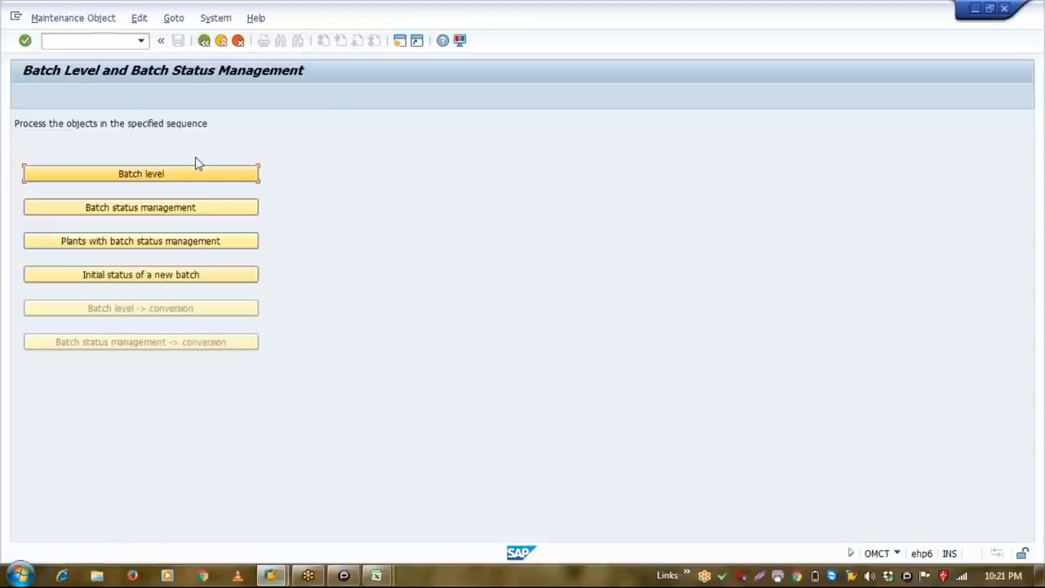
Save the batch status management definition as Active and return to the overview of batch settings.
click(200, 209)
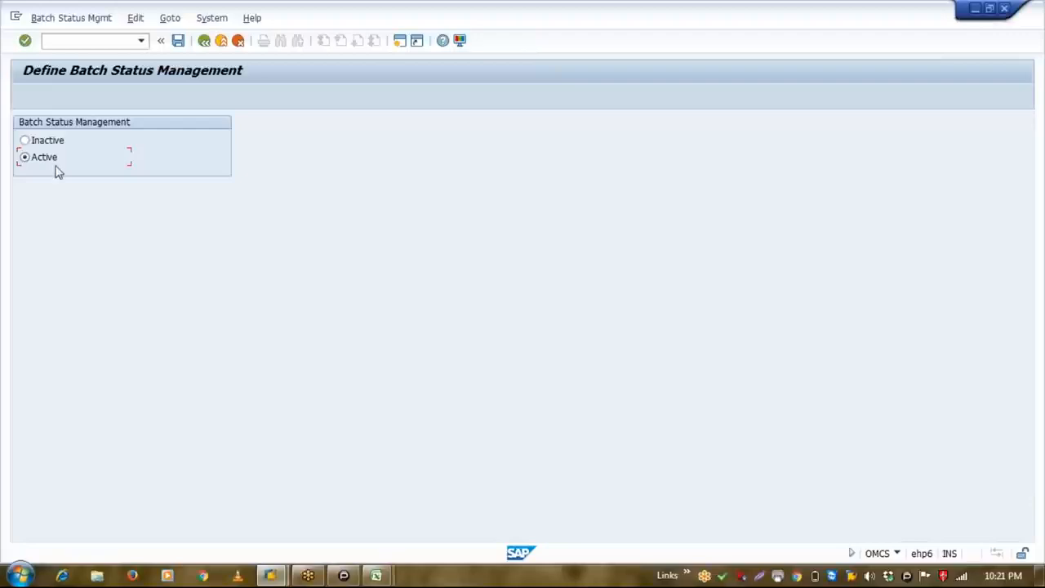
click(178, 41)
click(204, 41)
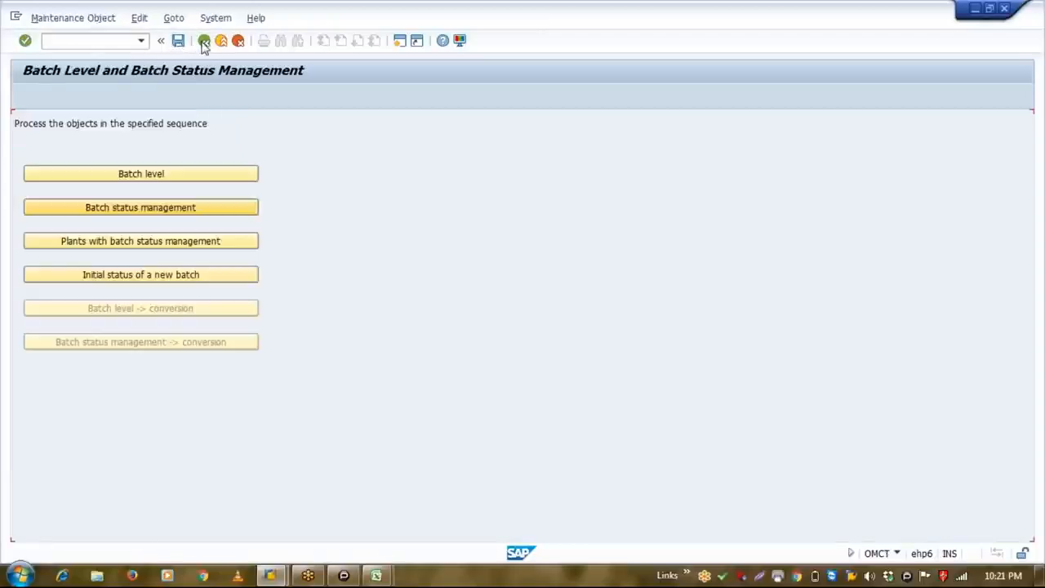
Activate batch status management for plant 1100, ABC Industries, and save the plant setting.
click(161, 243)
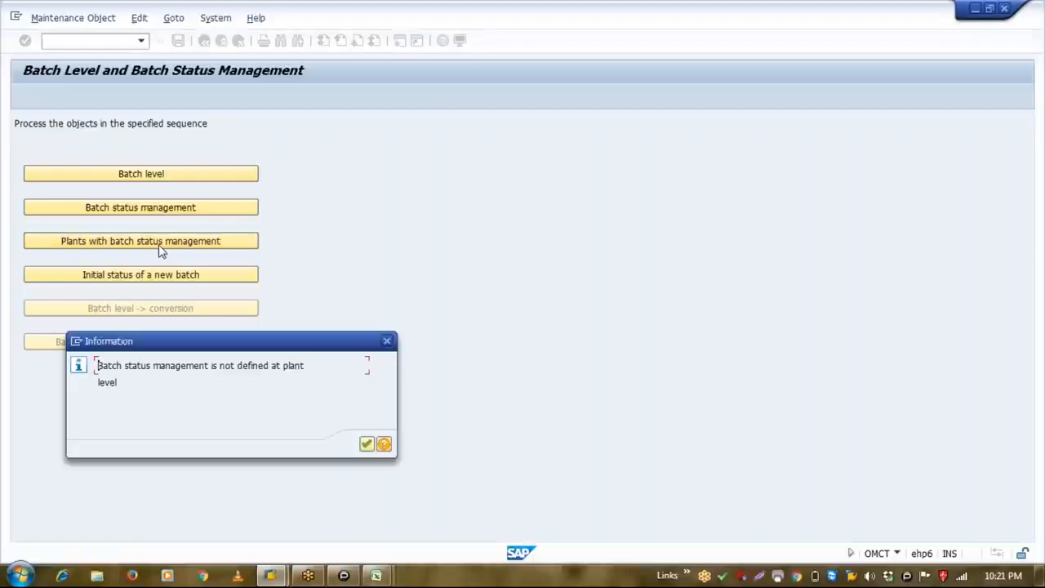
click(387, 341)
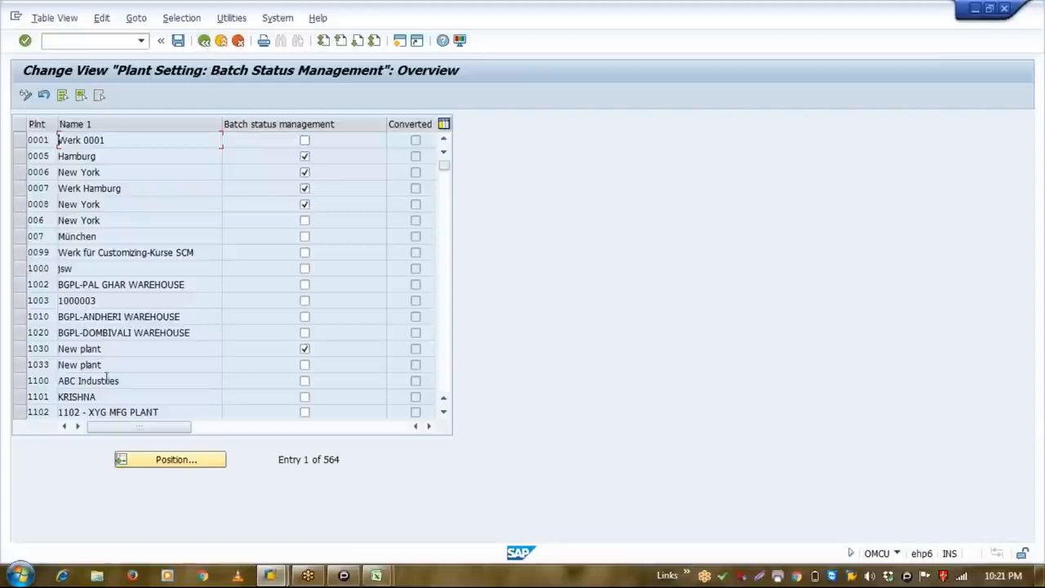
click(305, 381)
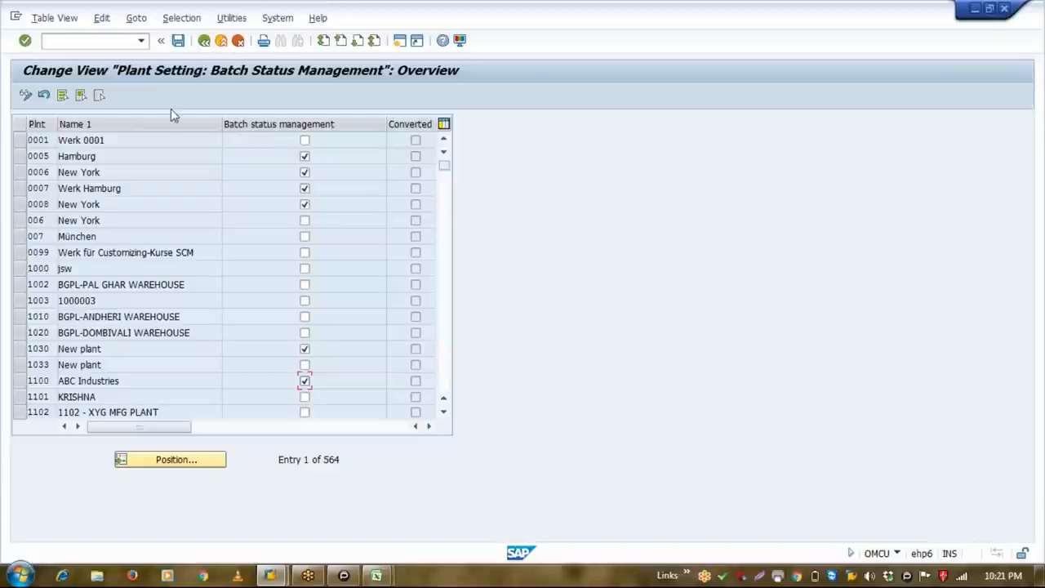
click(178, 40)
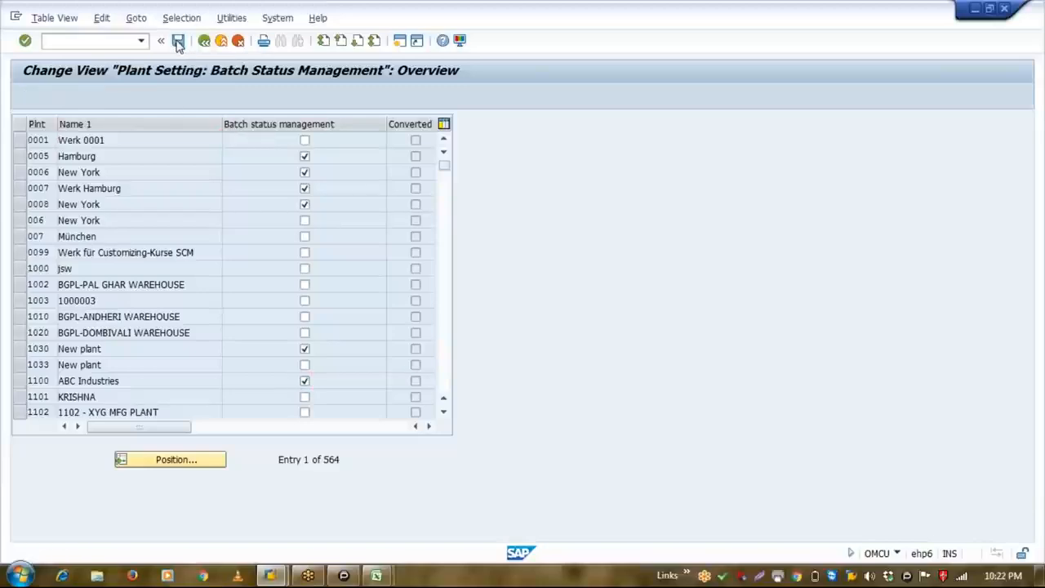
key(Return)
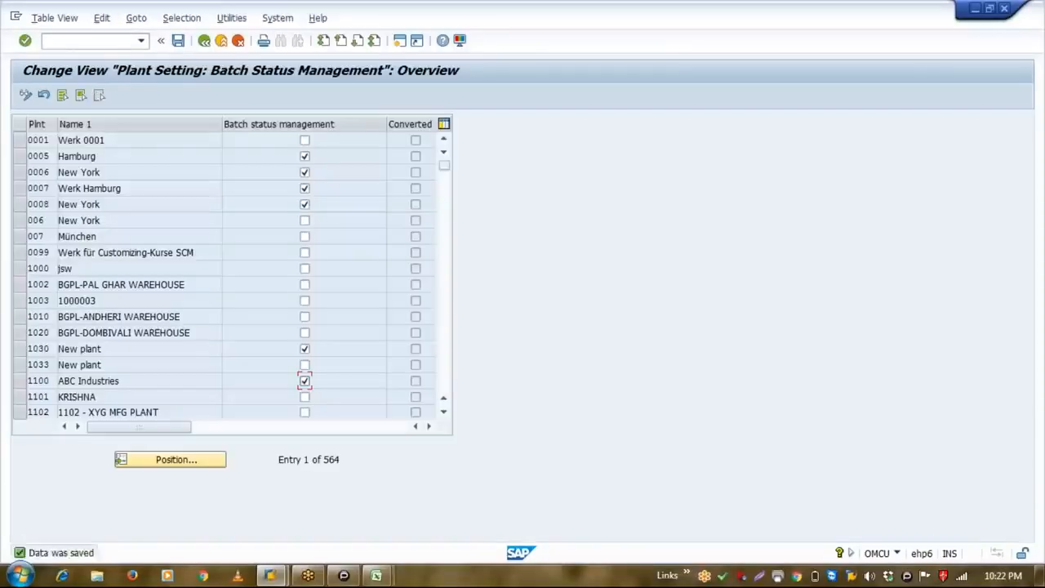
click(204, 41)
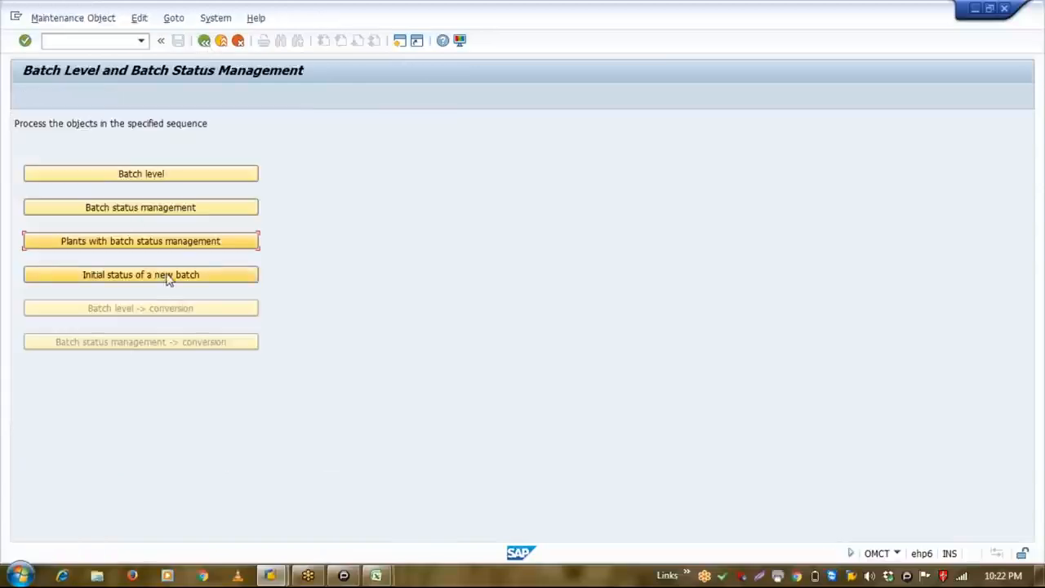
Mark the initial status of new batches for material type ROH, save it under the proposed customizing request, and return to the IMG structure.
click(166, 277)
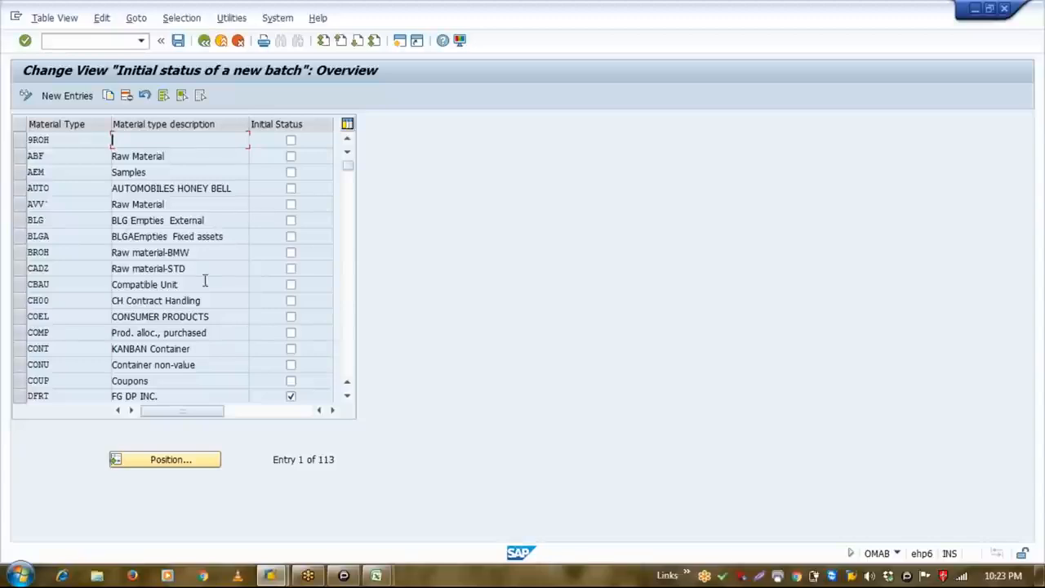
click(347, 399)
click(347, 399)
click(347, 399)
click(347, 398)
click(347, 399)
click(347, 398)
click(347, 398)
click(347, 398)
click(347, 399)
click(347, 398)
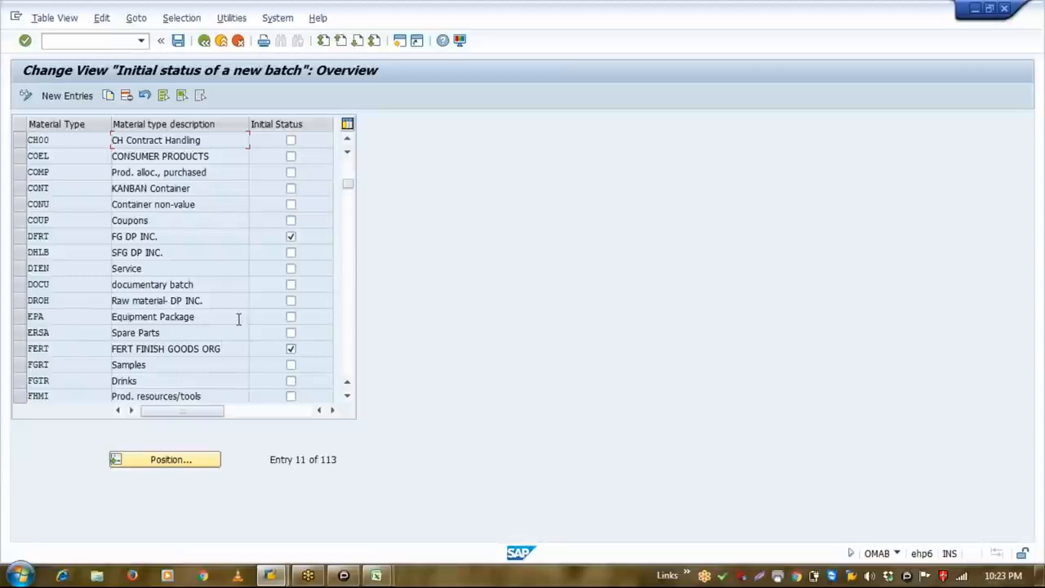
key(Page_Down)
key(Page_Down)
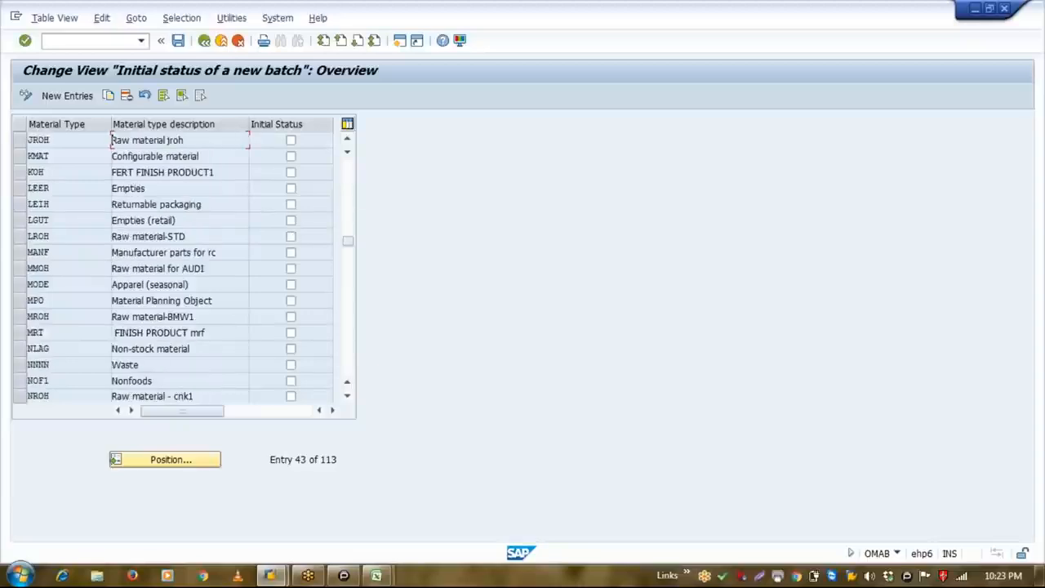
key(Page_Down)
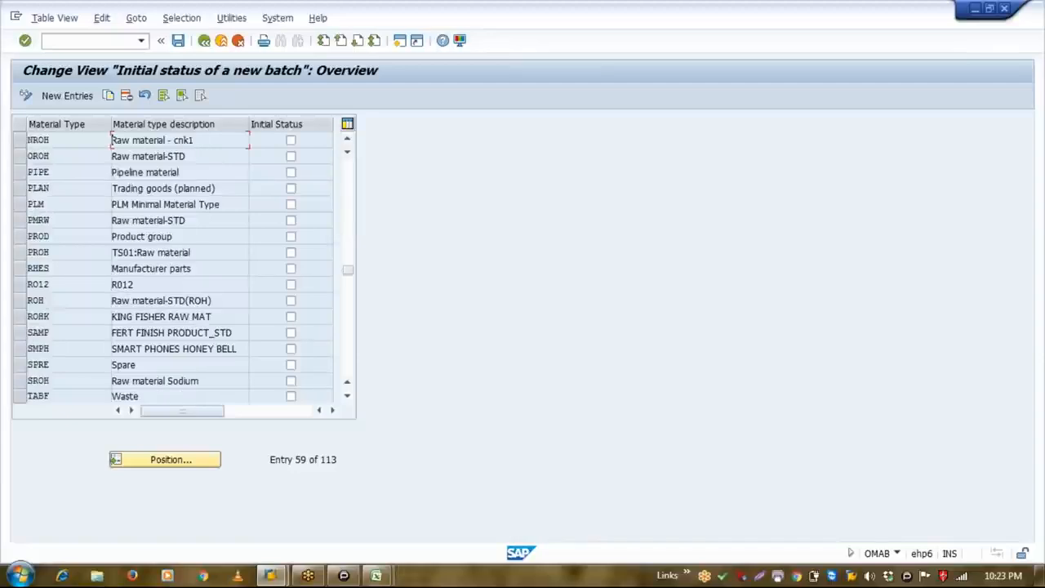
click(292, 302)
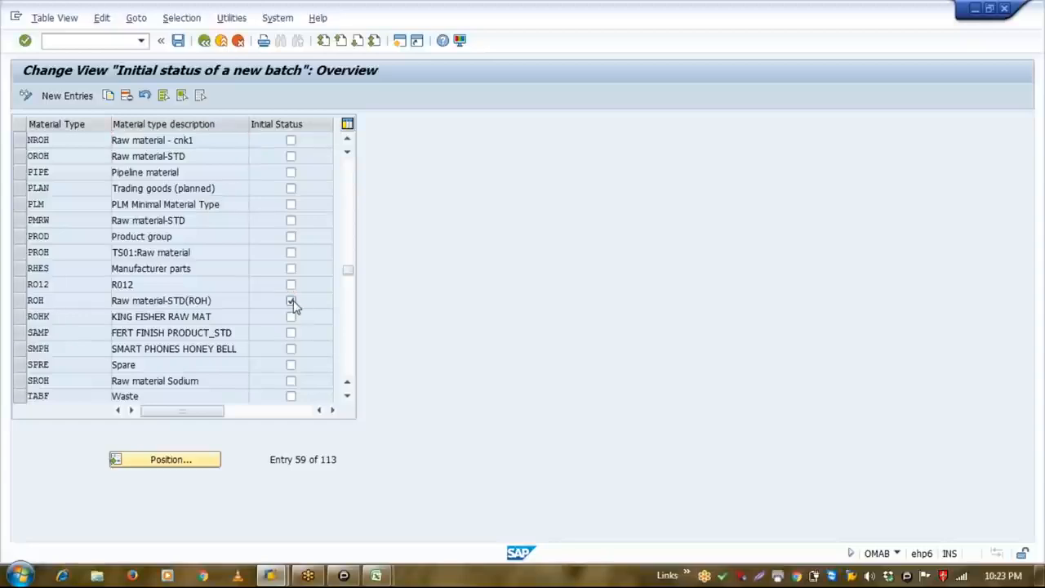
click(179, 43)
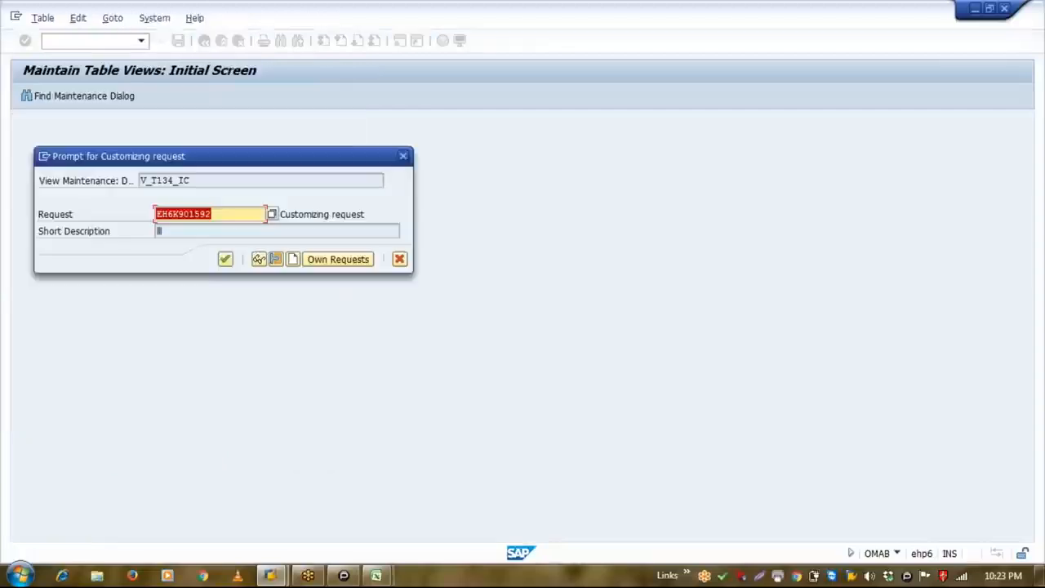
key(Return)
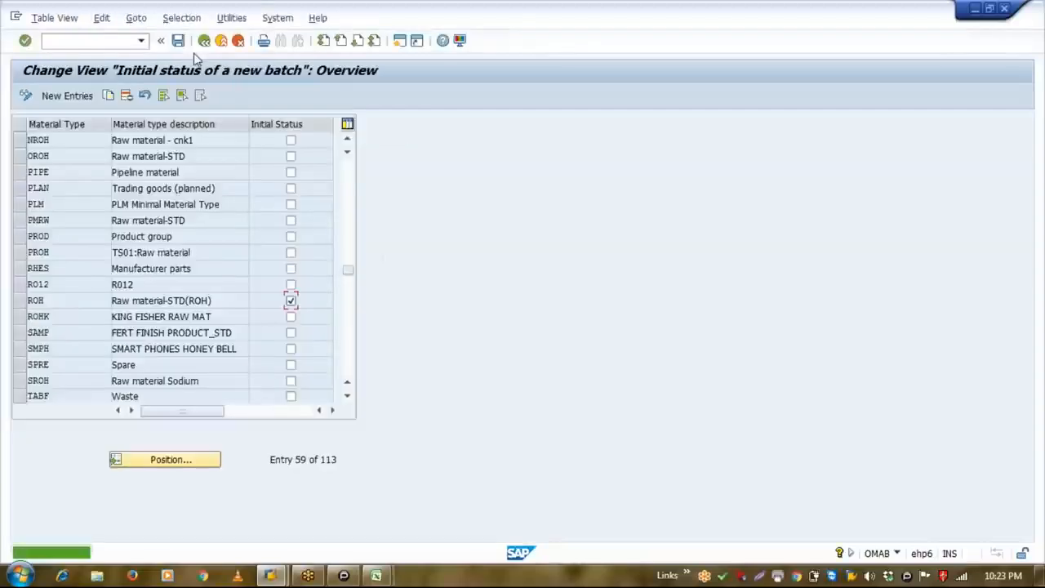
click(204, 41)
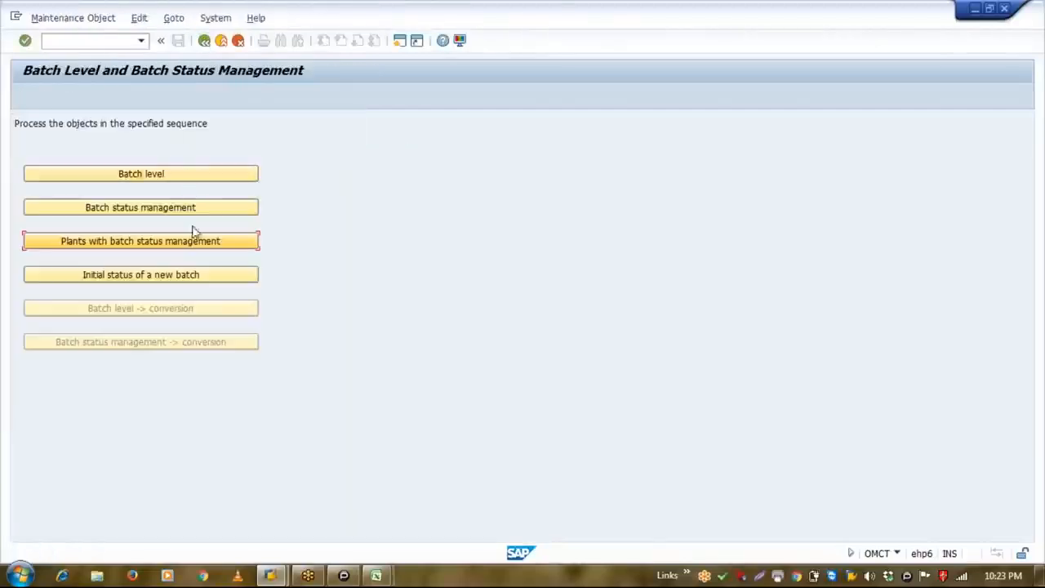
click(204, 41)
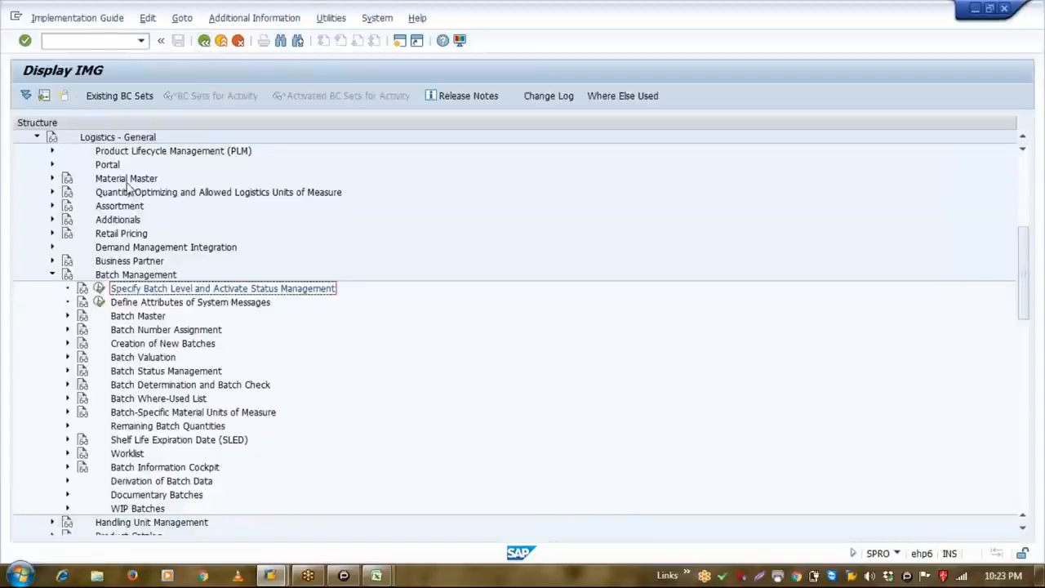
Examine the Batch Master field selection settings: the assignment of fields to field groups and the field selection control.
click(68, 316)
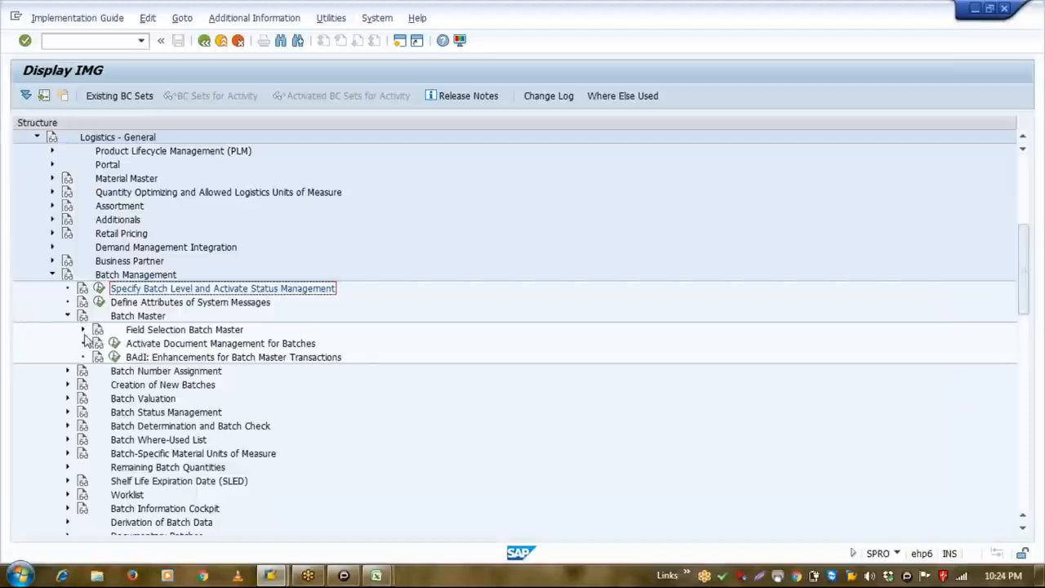
click(82, 329)
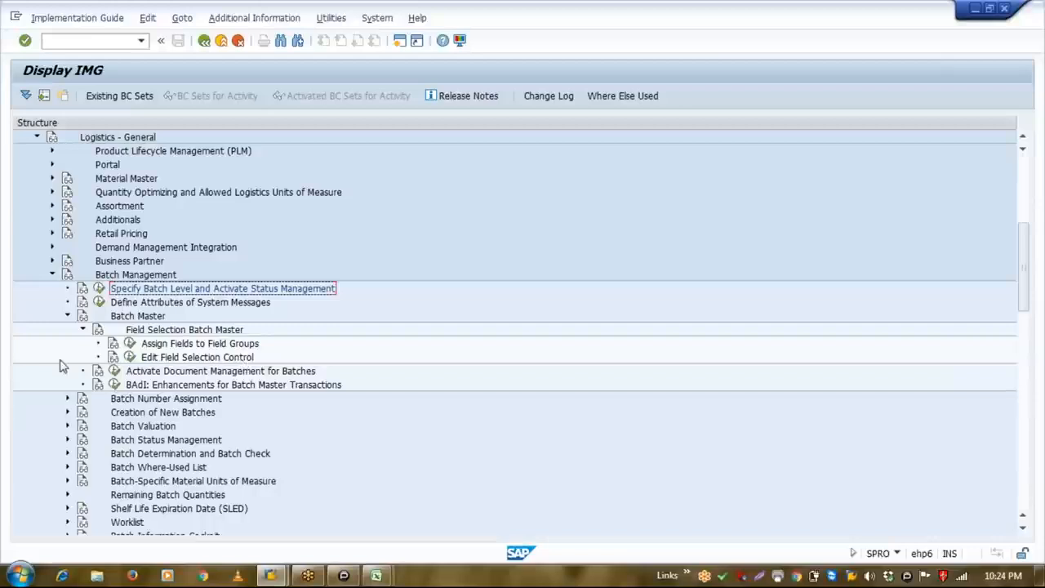
click(129, 343)
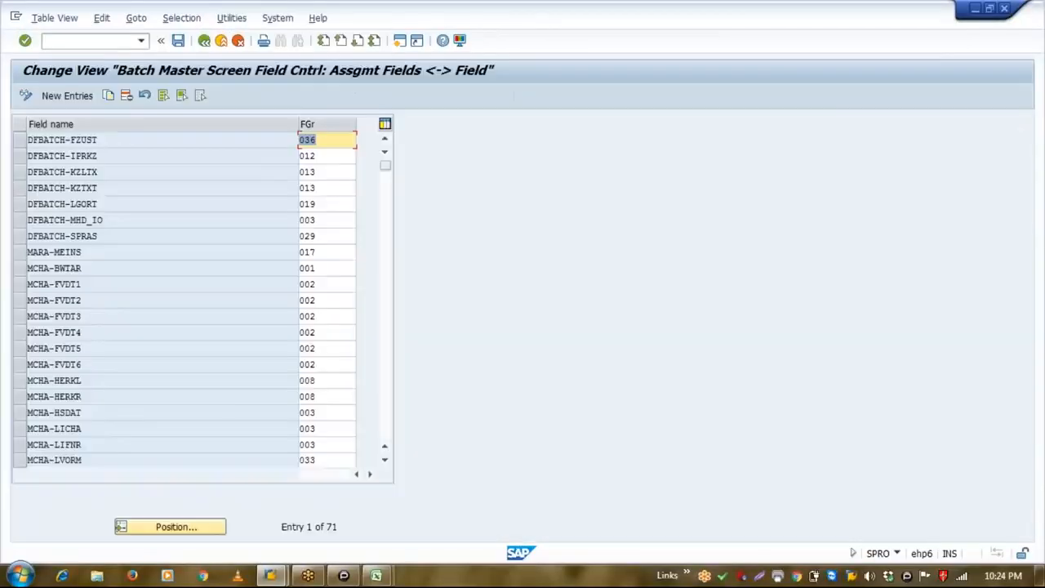
double_click(105, 140)
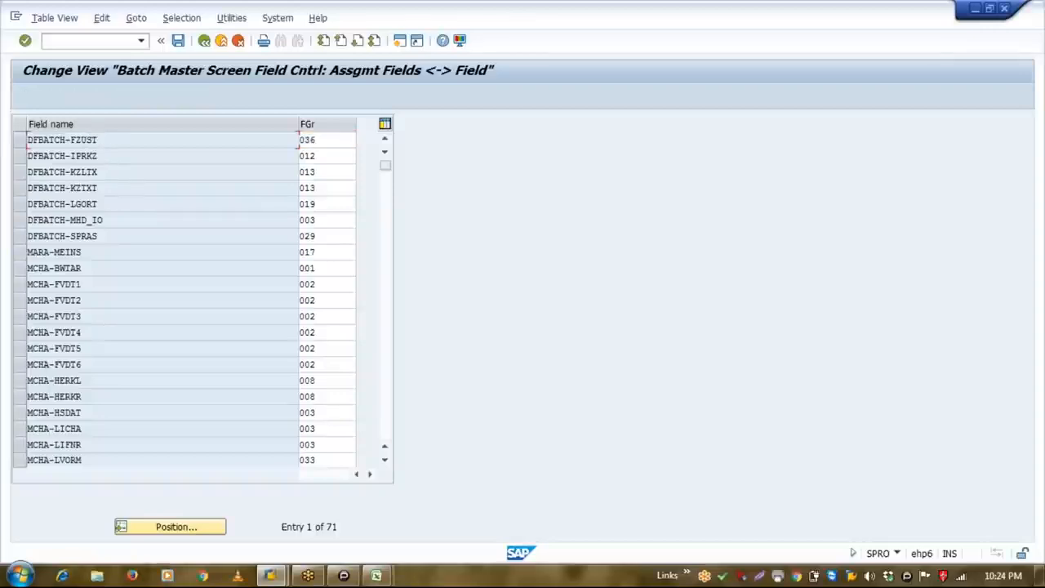
click(206, 41)
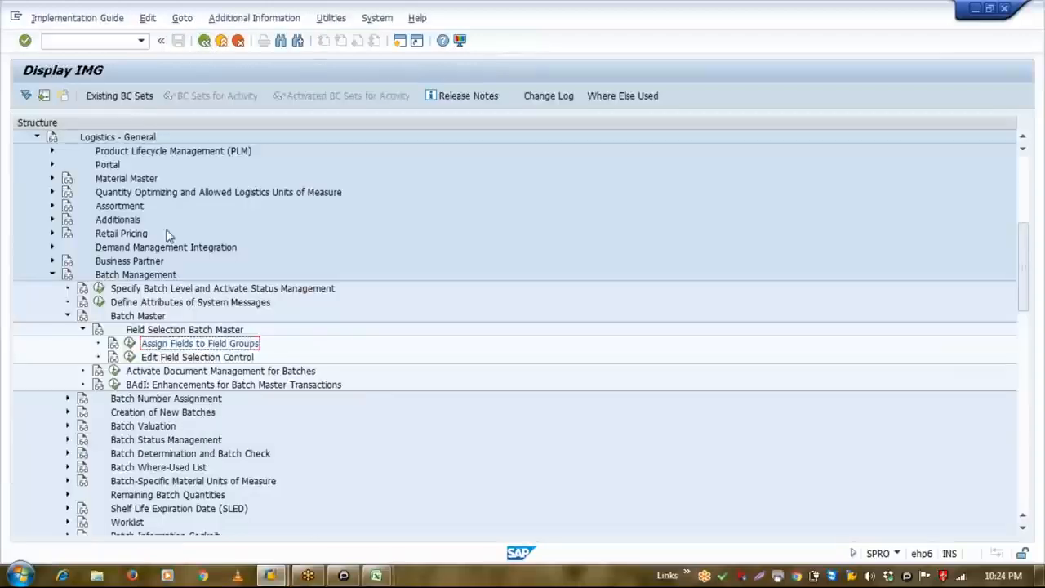
click(129, 356)
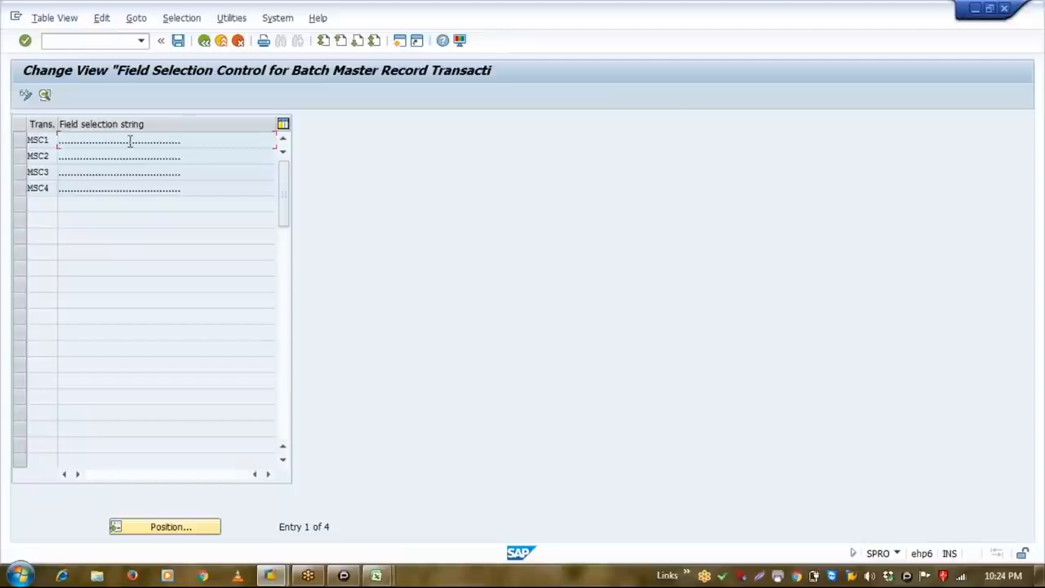
click(204, 41)
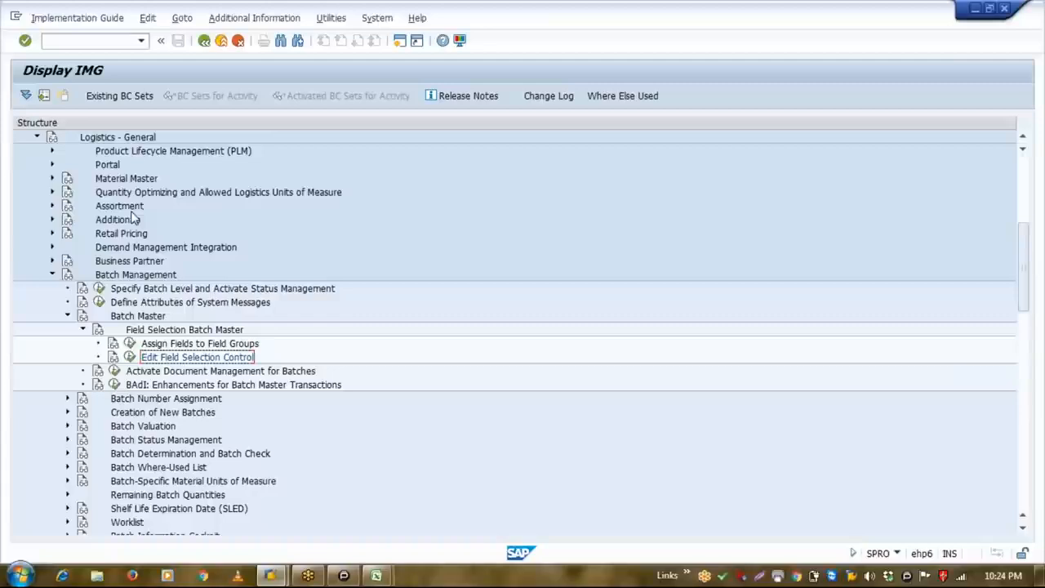
Review which field groups the batch master fields, such as MCHA-BWTAR and MCHA-FVDT1, are assigned to, and return to the IMG structure.
click(129, 357)
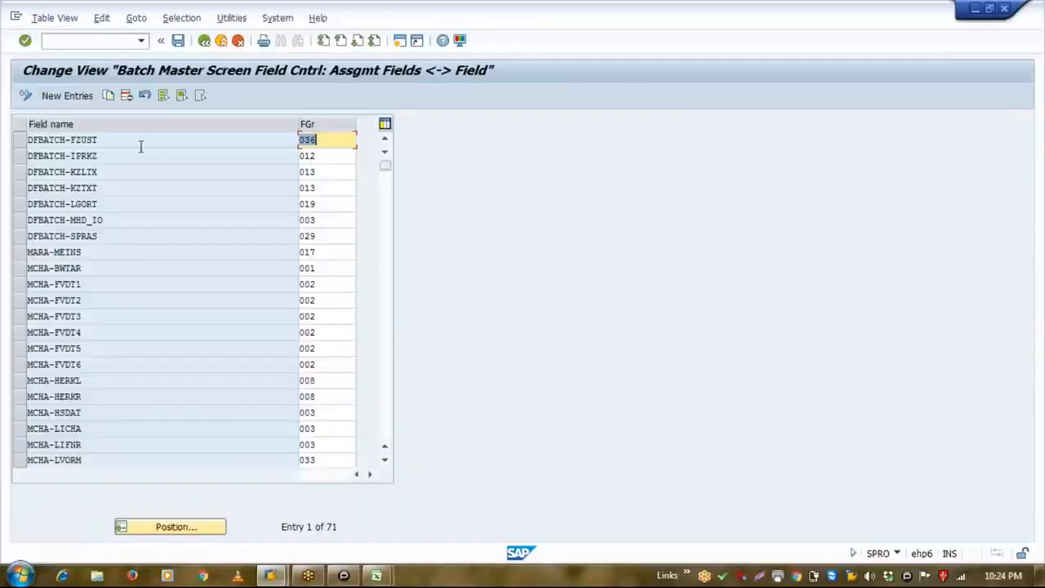
click(99, 140)
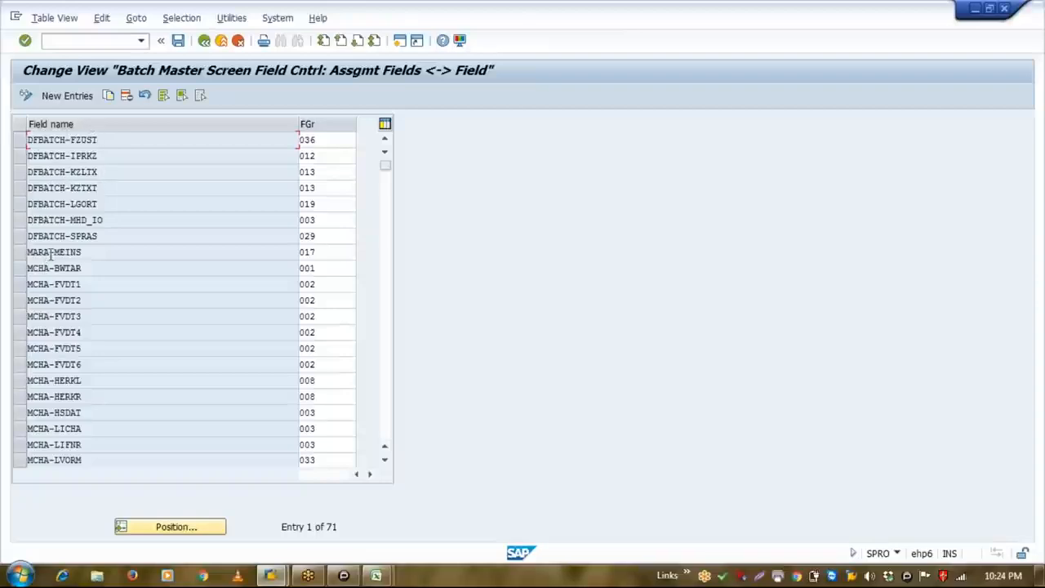
click(92, 270)
click(93, 285)
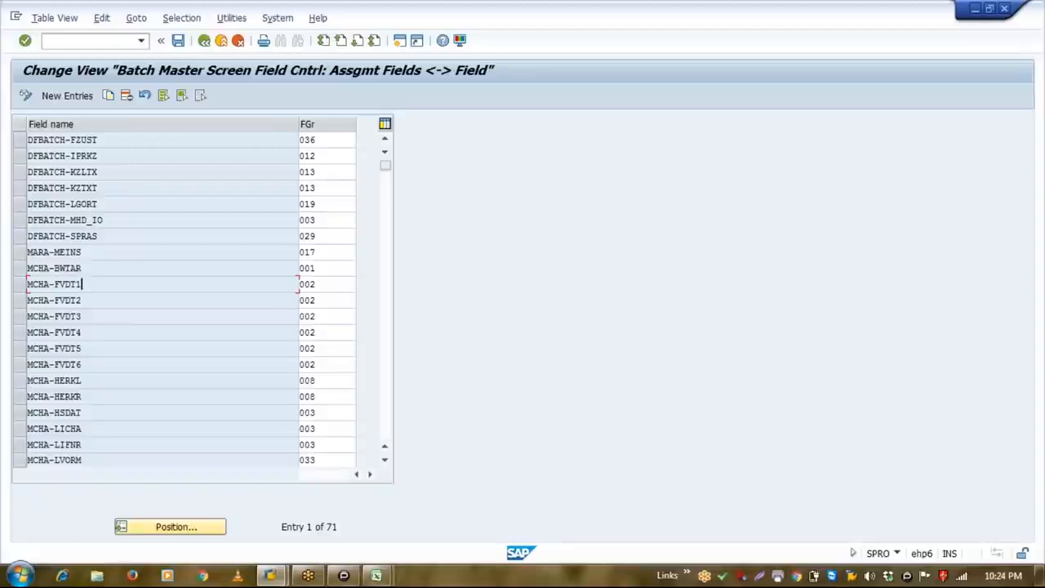
click(205, 40)
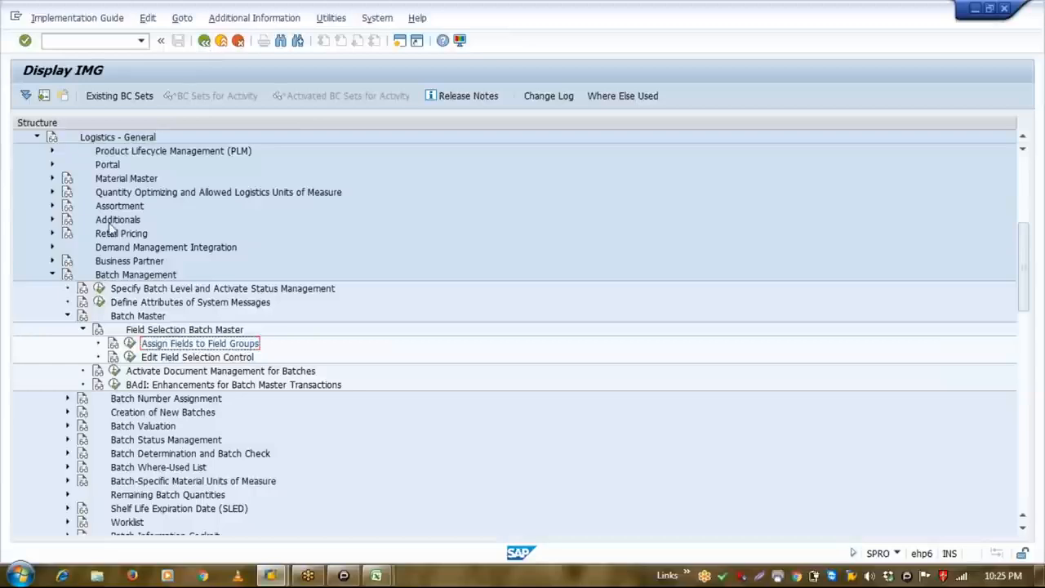
click(83, 330)
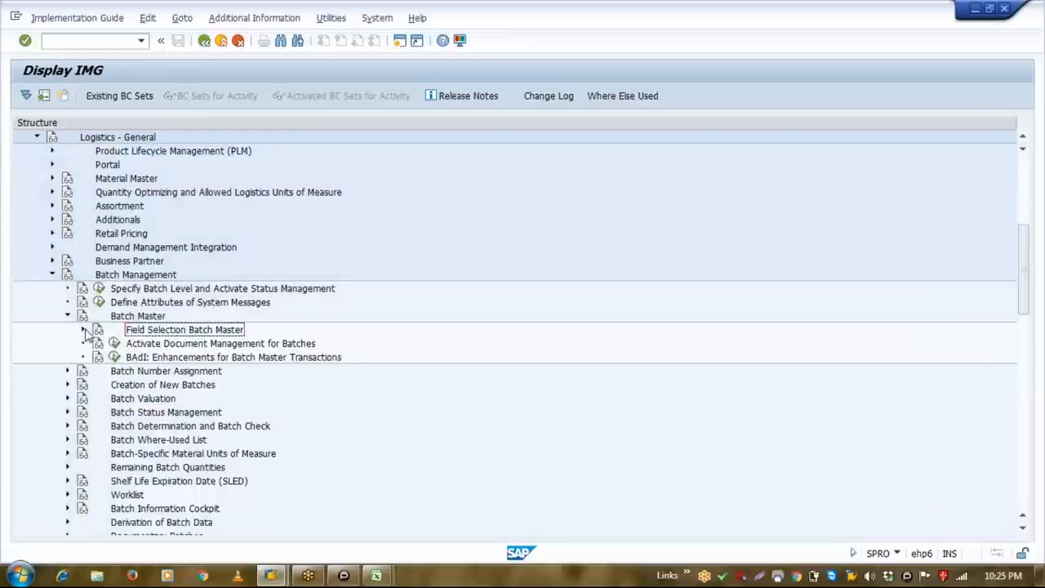
Save automatic batch number assignment as Active under the Batch Number Assignment settings and return to the list of activities.
click(68, 371)
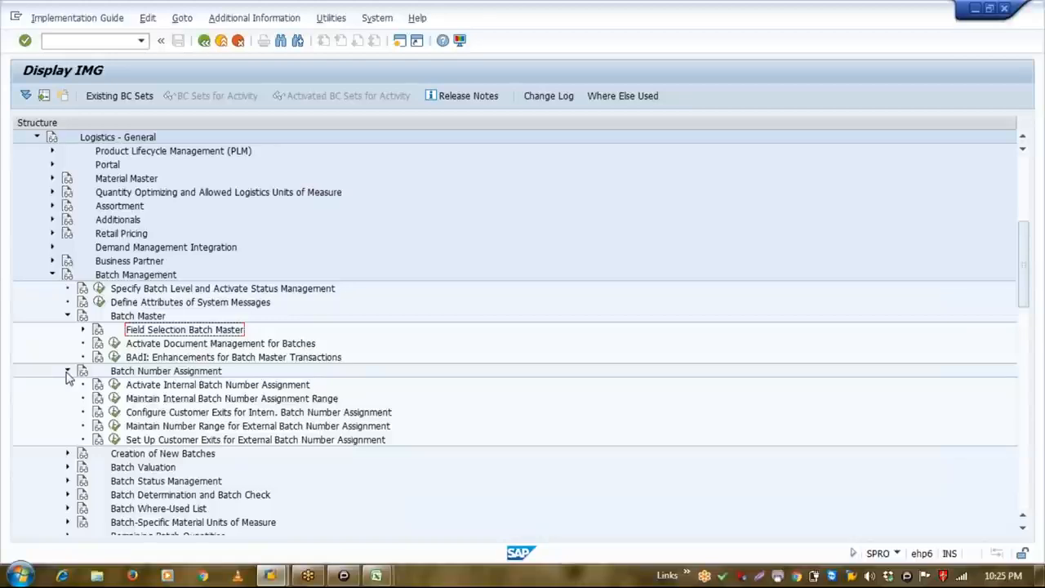
click(114, 384)
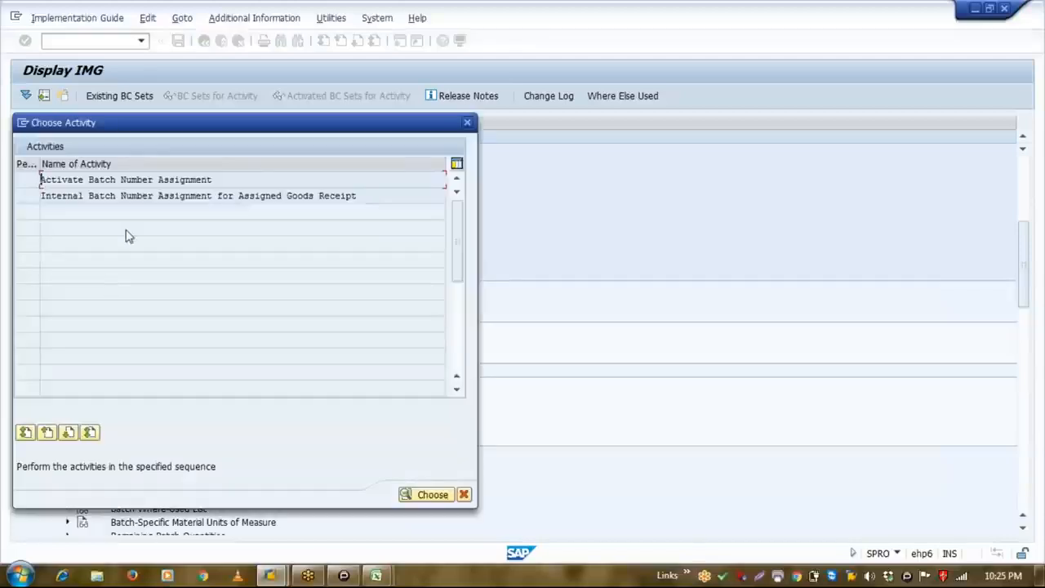
double_click(160, 181)
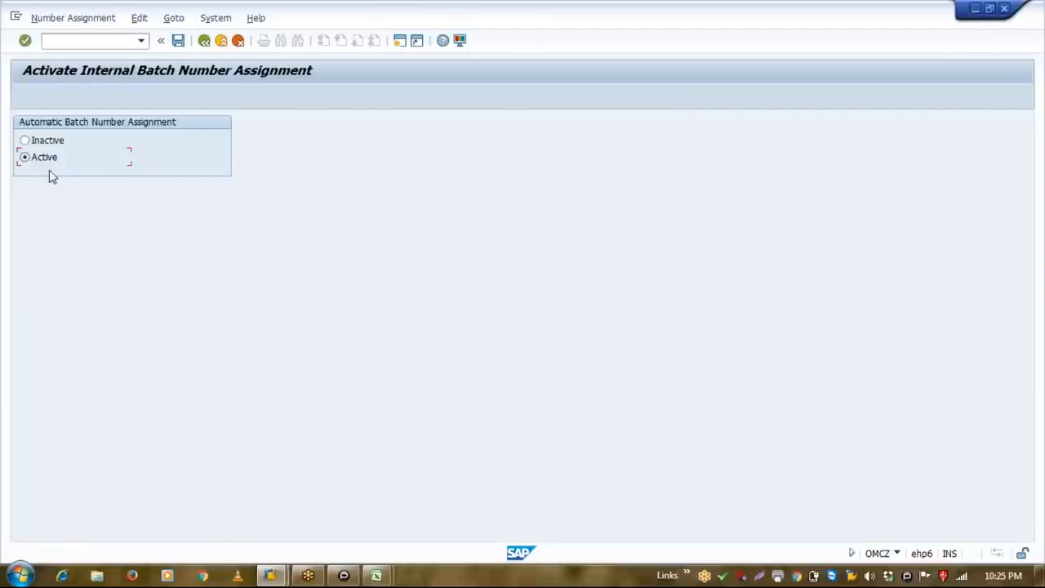
click(178, 41)
click(208, 47)
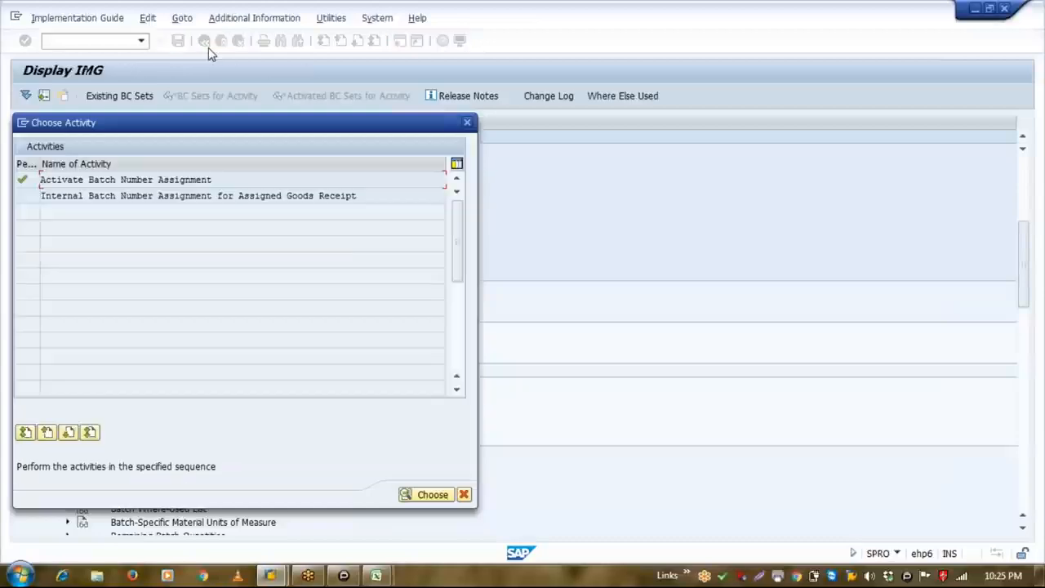
Enable automatic batch numbering at assigned goods receipt for plant 1110, ABC Industries, save it under the proposed customizing request, and return to the IMG structure.
double_click(334, 195)
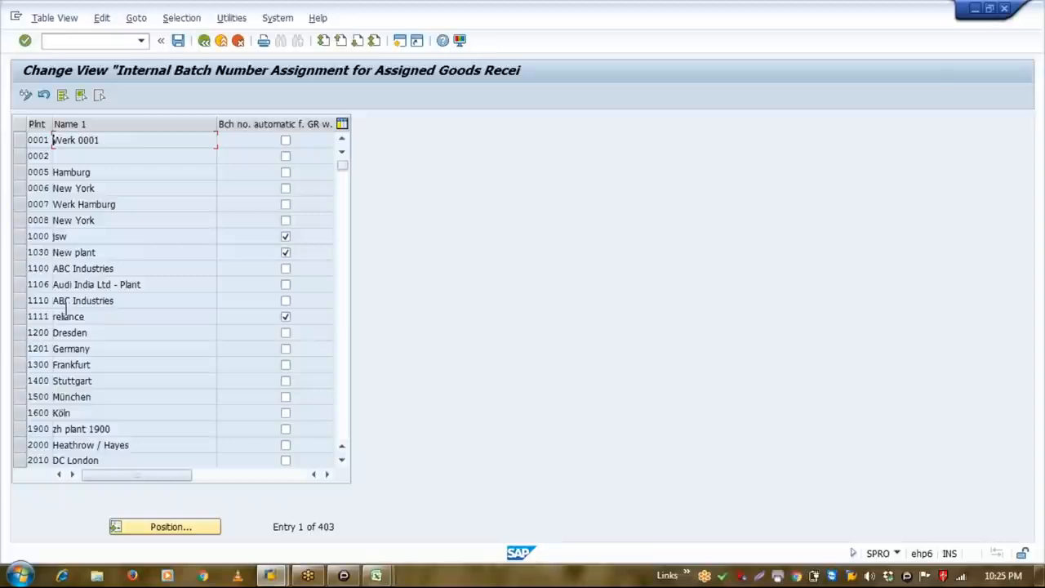
click(20, 300)
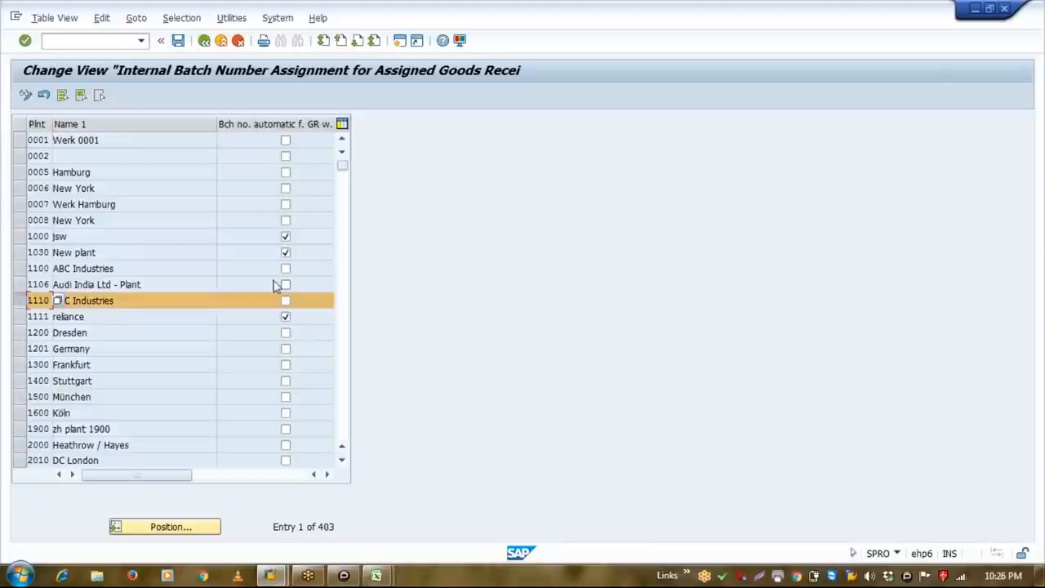
click(285, 301)
click(179, 41)
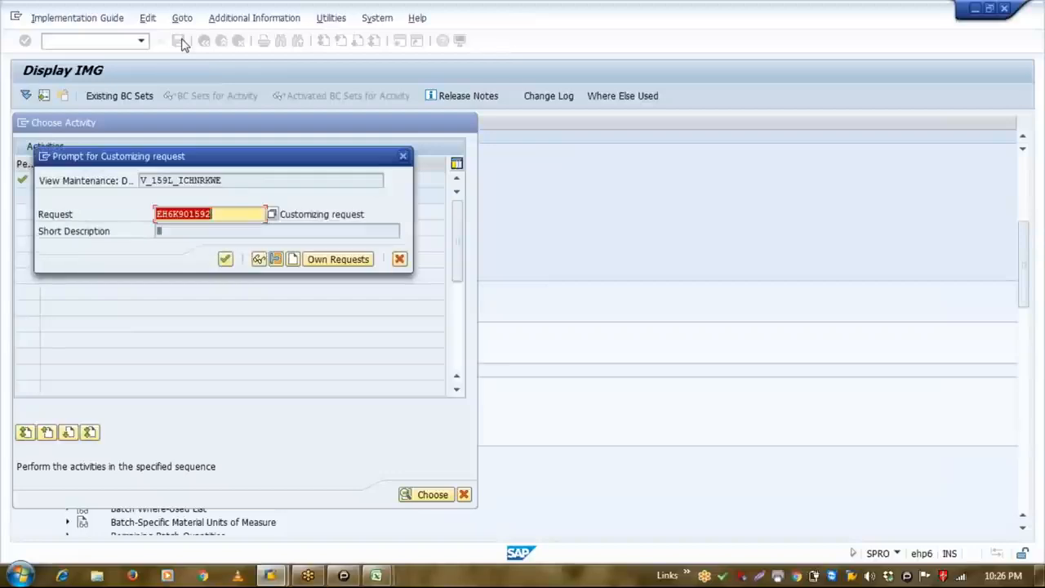
click(229, 258)
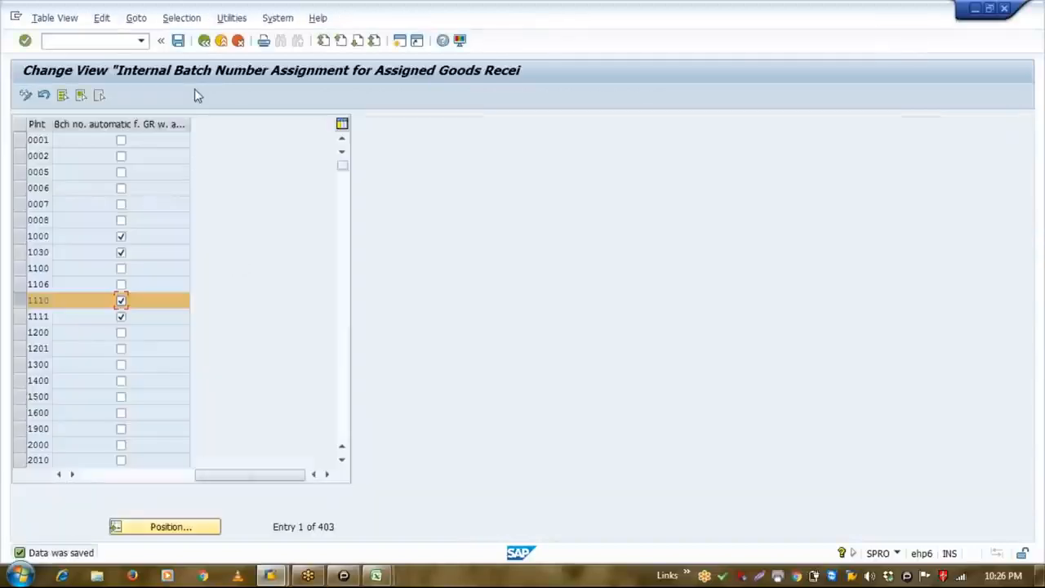
click(204, 41)
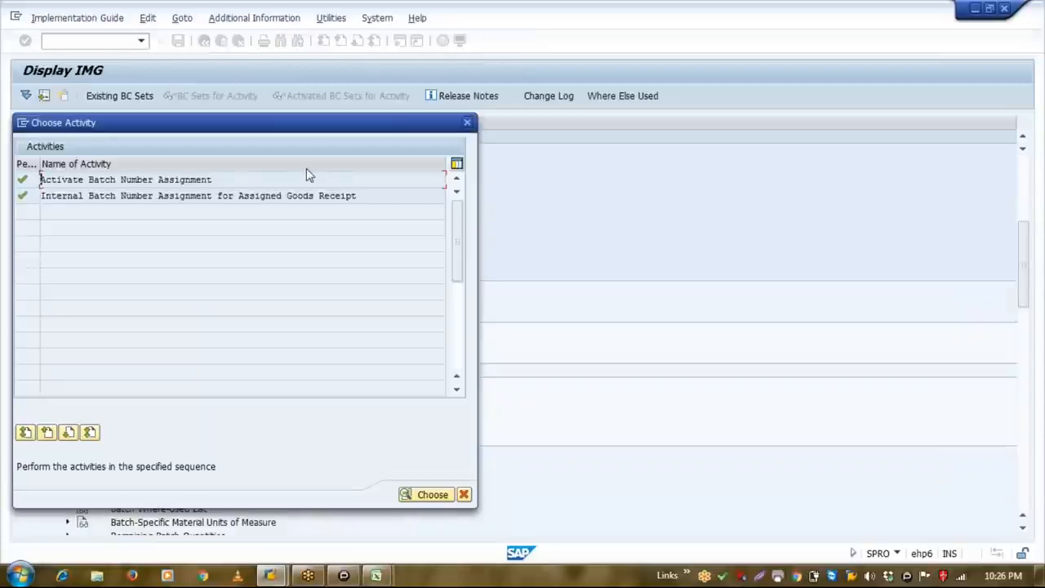
click(467, 122)
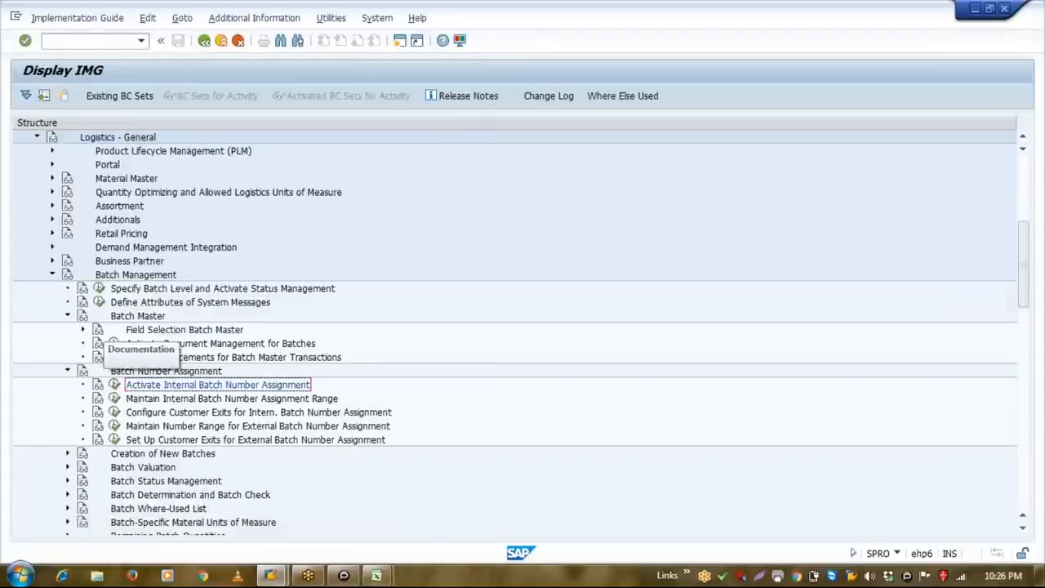
Display the internal batch number range object BATCH_CLT and examine its number length domain and warning percentage.
click(114, 399)
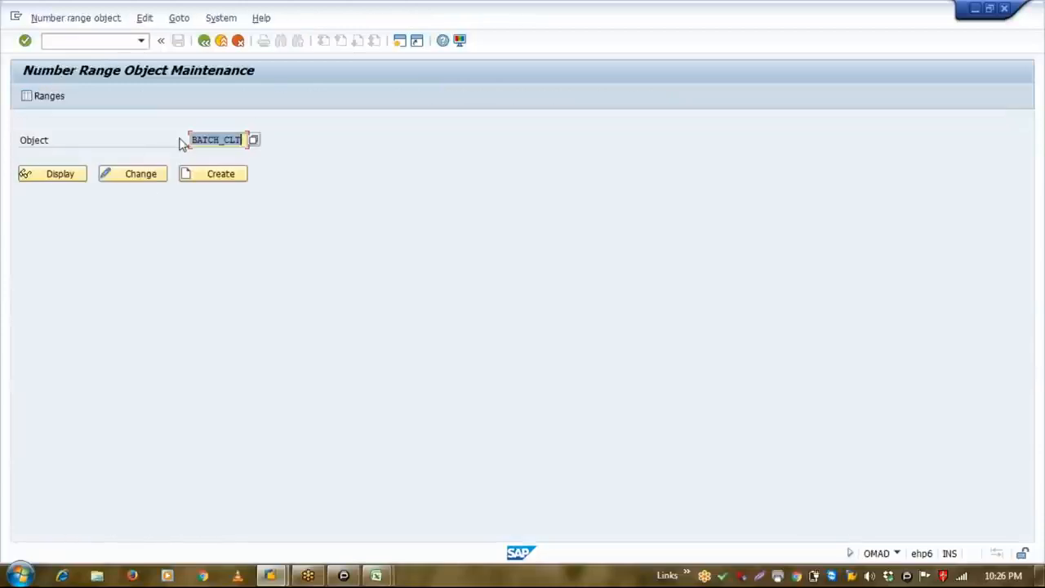
click(242, 141)
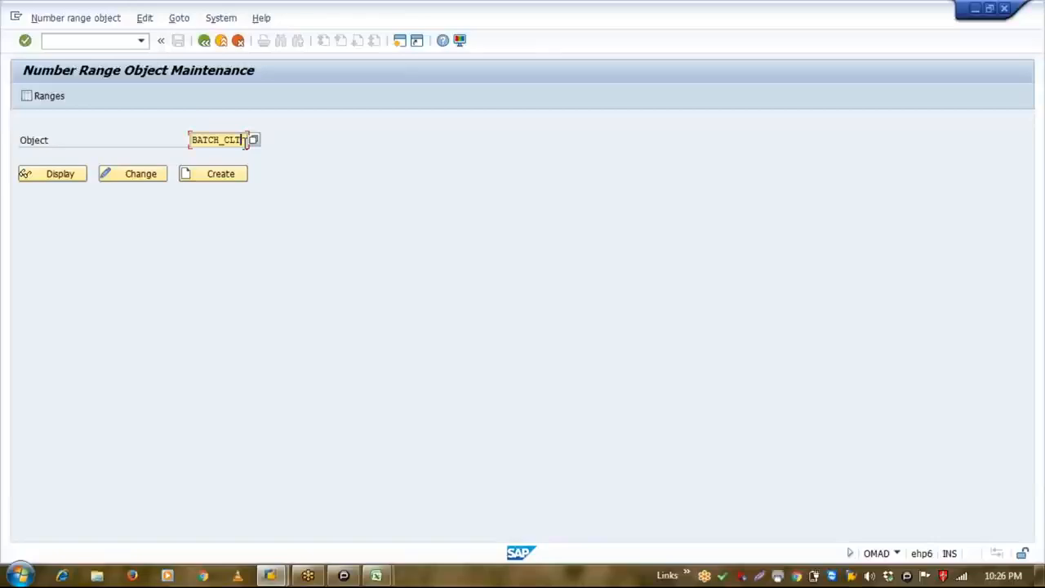
click(70, 178)
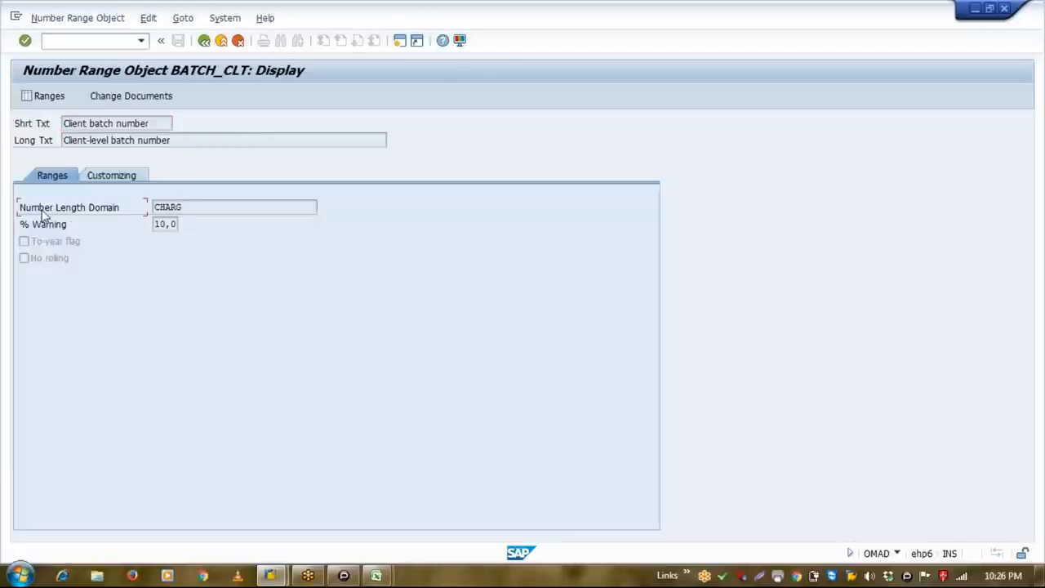
click(188, 209)
click(170, 223)
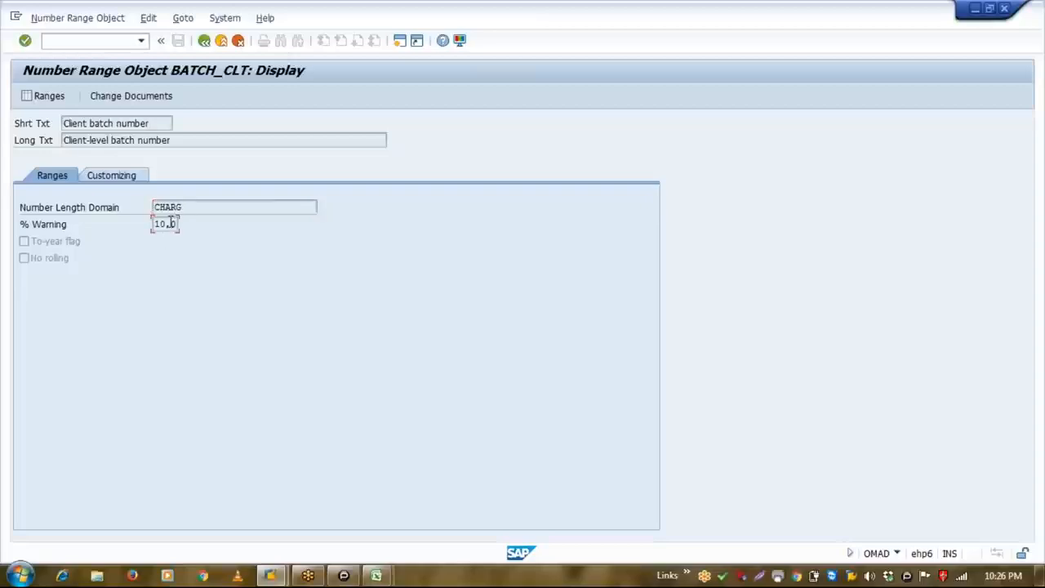
Examine the buffering options in the customizing settings of the BATCH_CLT number range object.
click(117, 175)
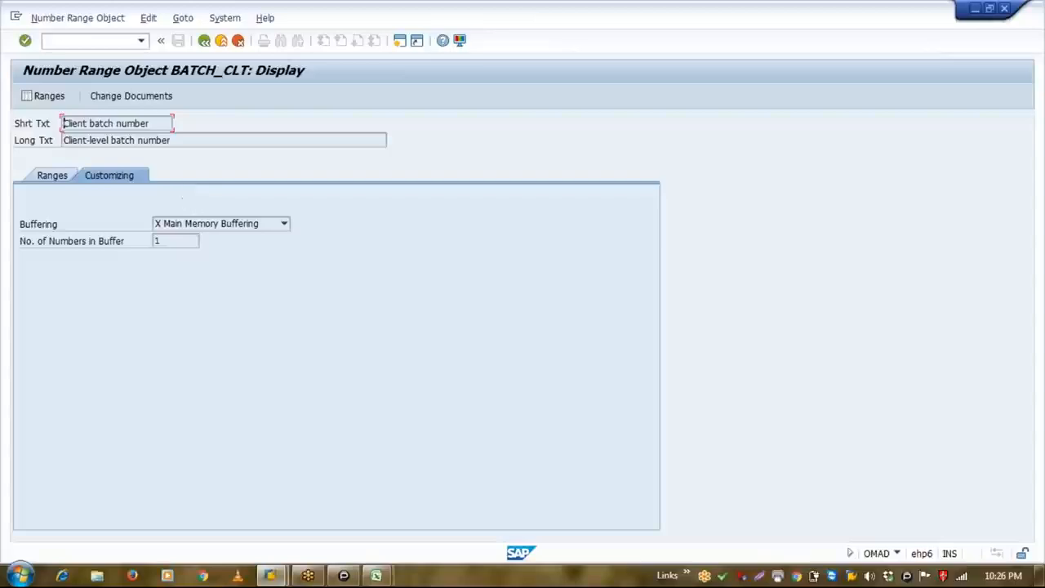
click(196, 225)
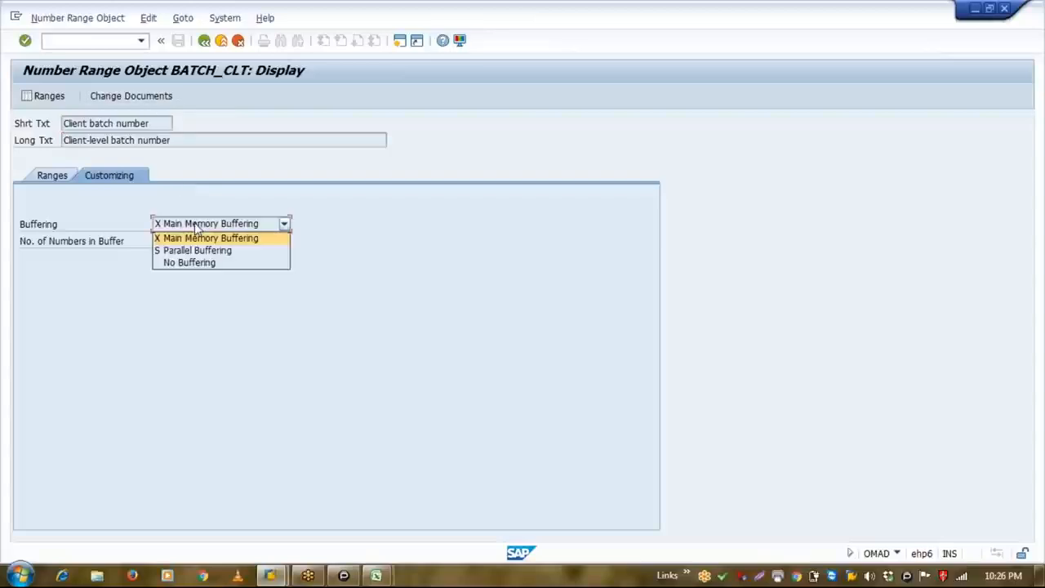
click(196, 226)
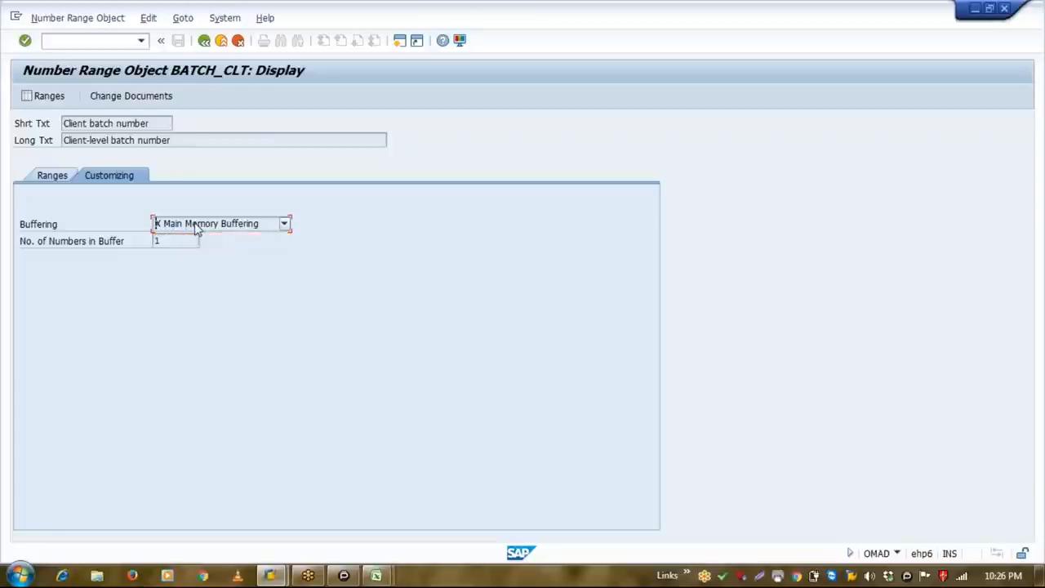
click(196, 228)
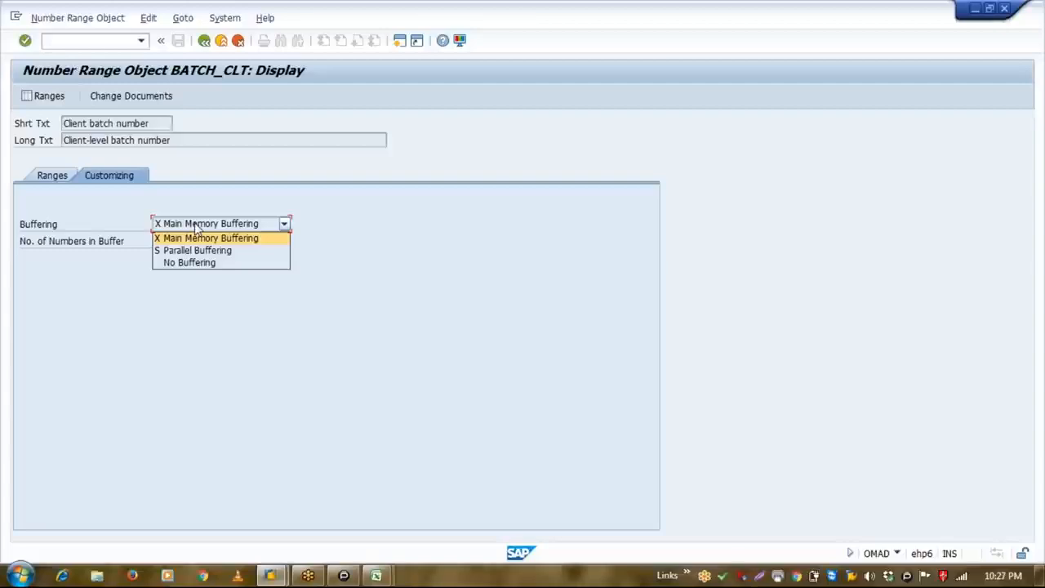
click(196, 228)
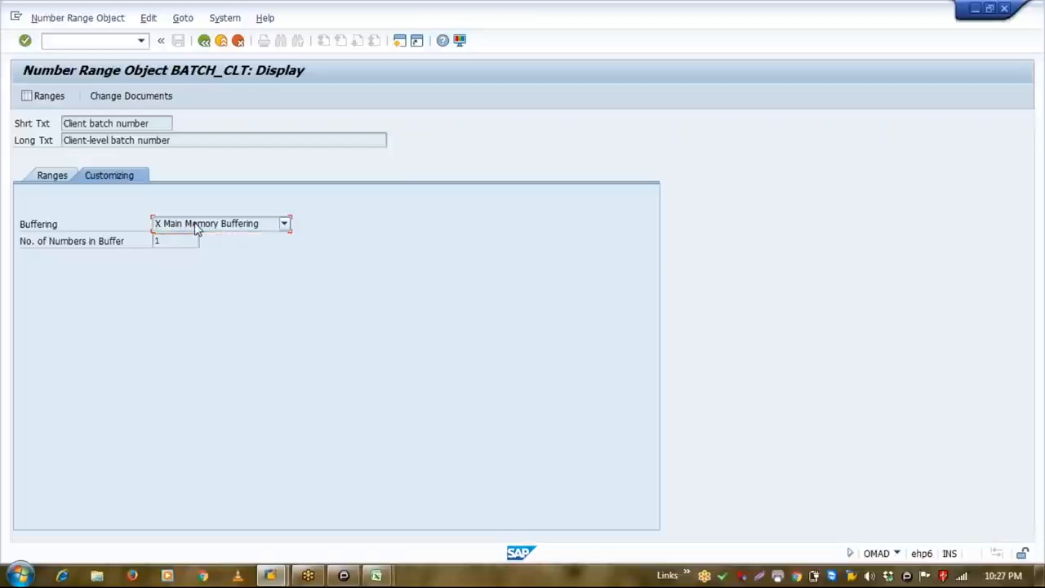
click(196, 229)
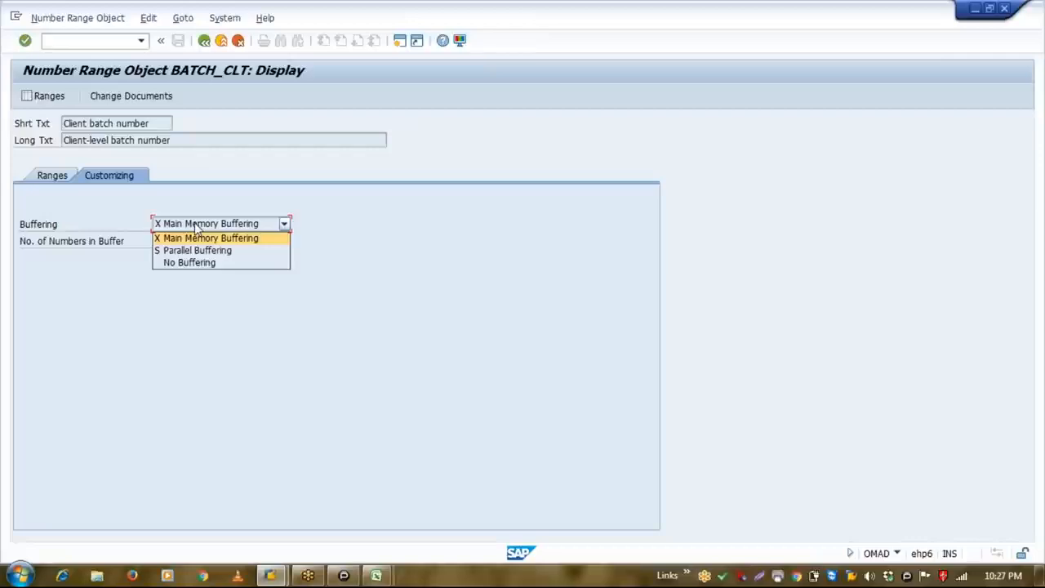
click(376, 576)
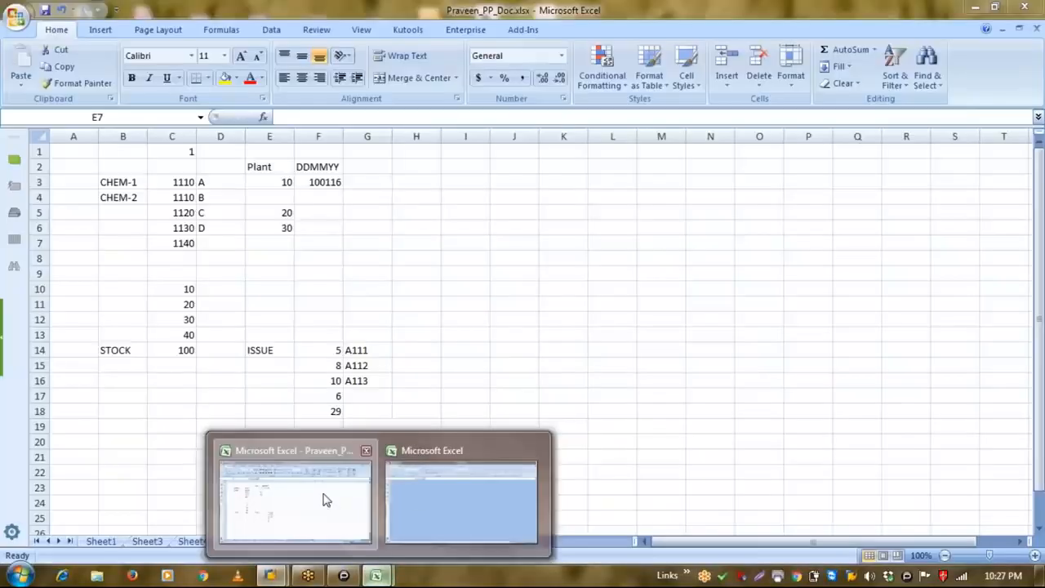
click(327, 499)
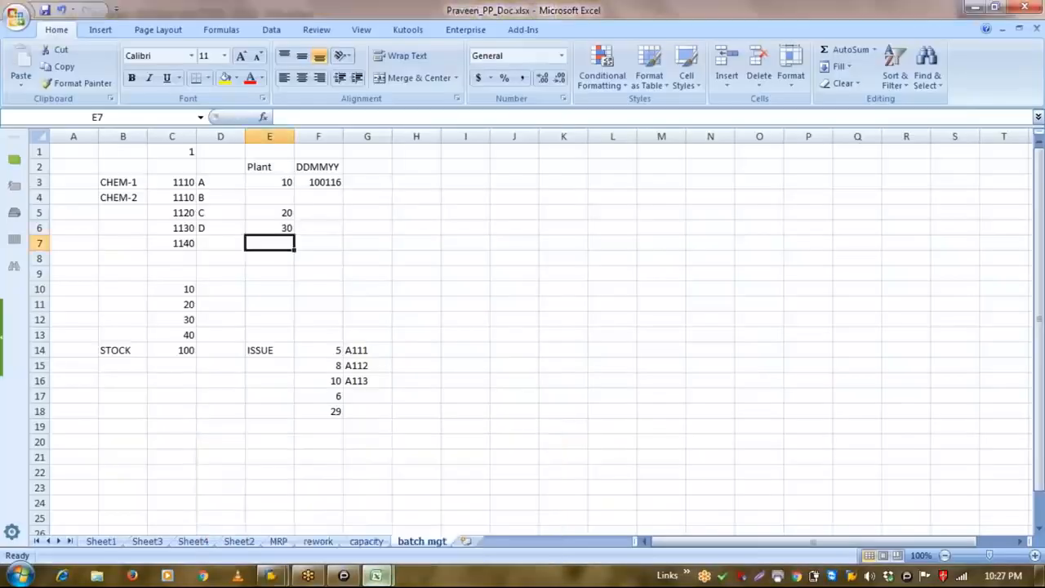
click(416, 232)
click(469, 228)
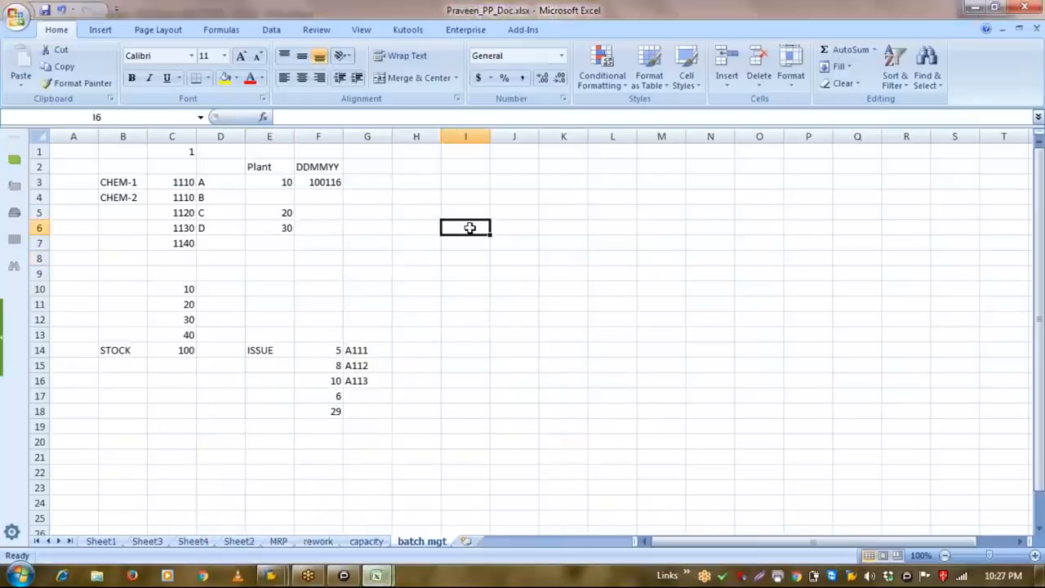
text(4900000880)
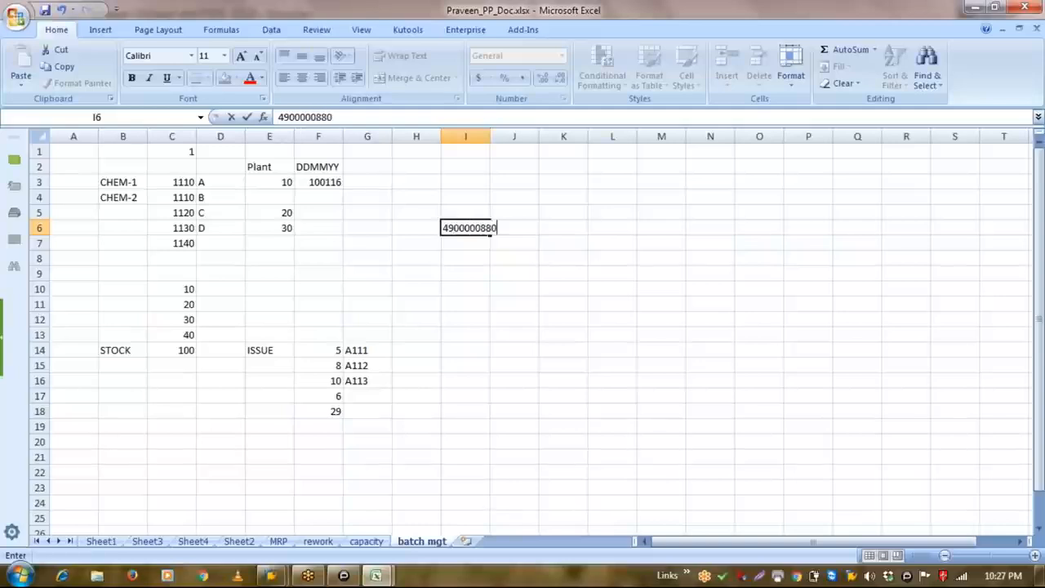
key(Return)
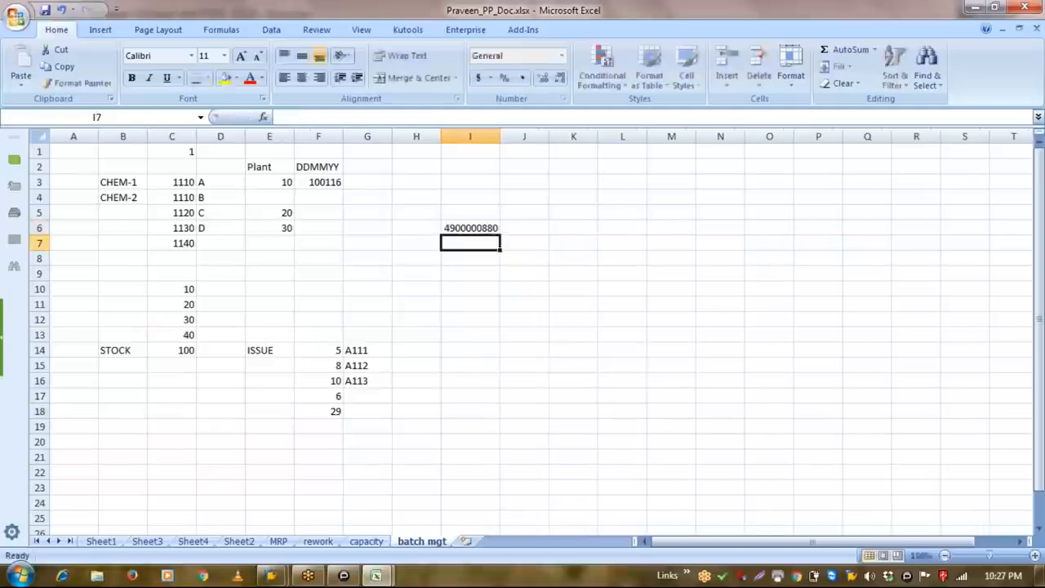
click(470, 228)
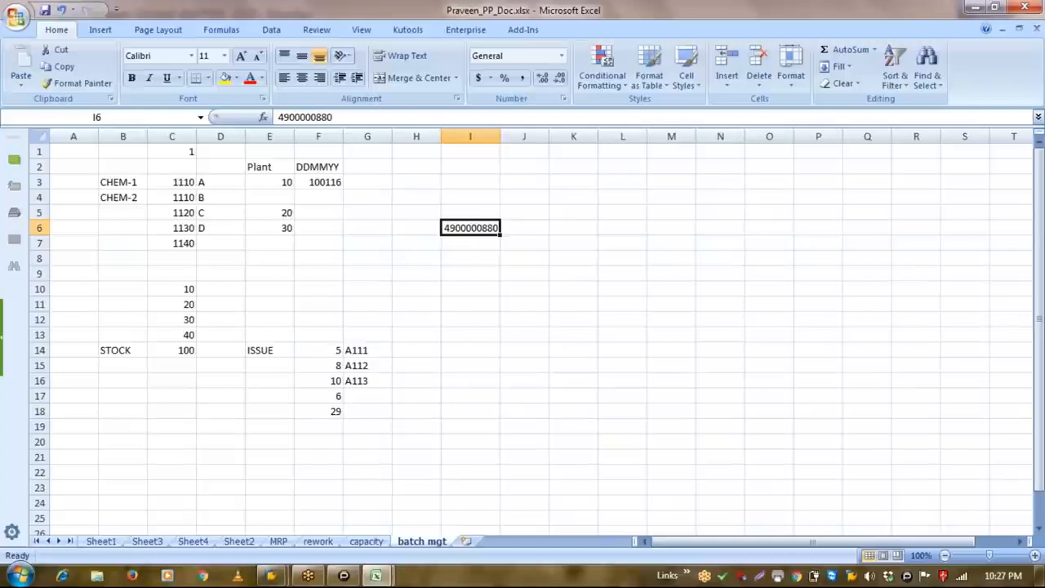
click(470, 243)
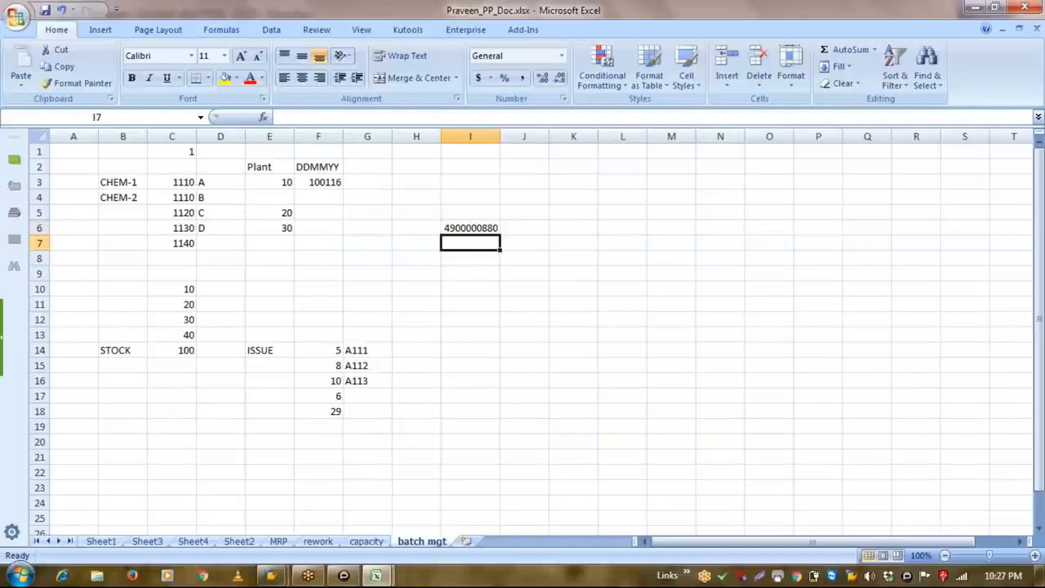
text(4)
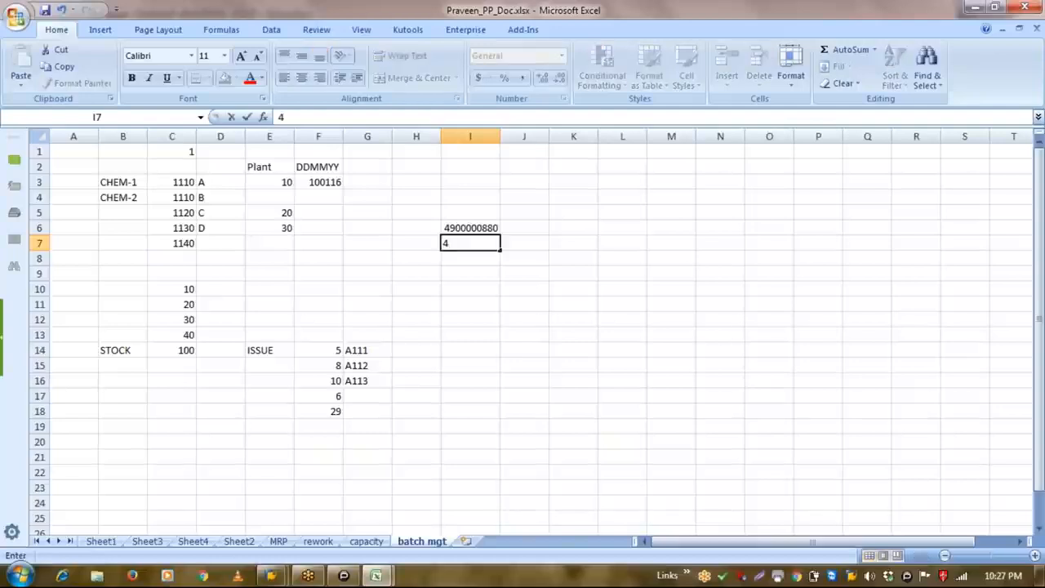
text(900000)
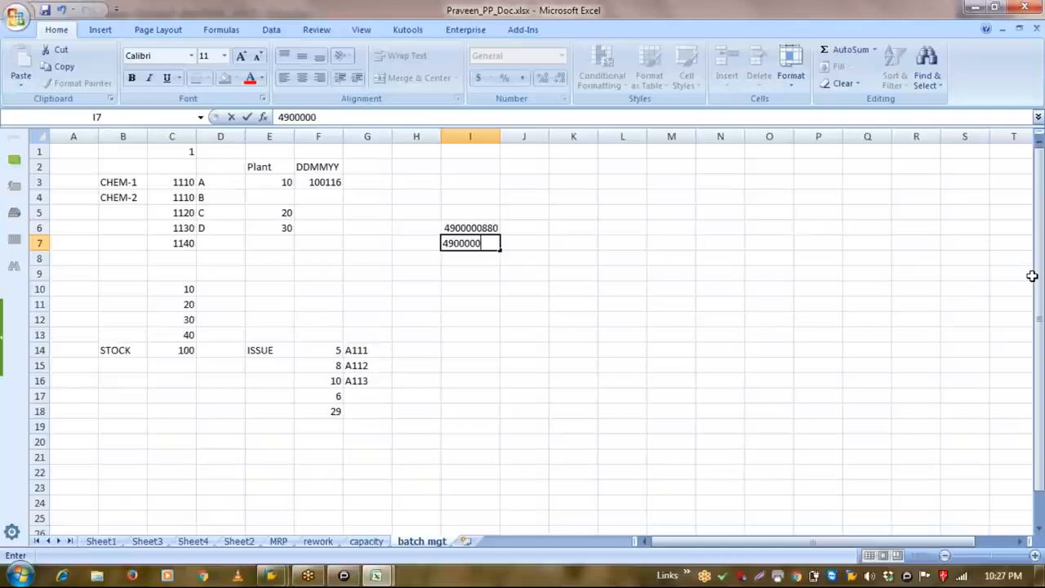
text(0)
key(BackSpace)
text(881)
key(Return)
key(Up)
key(Left)
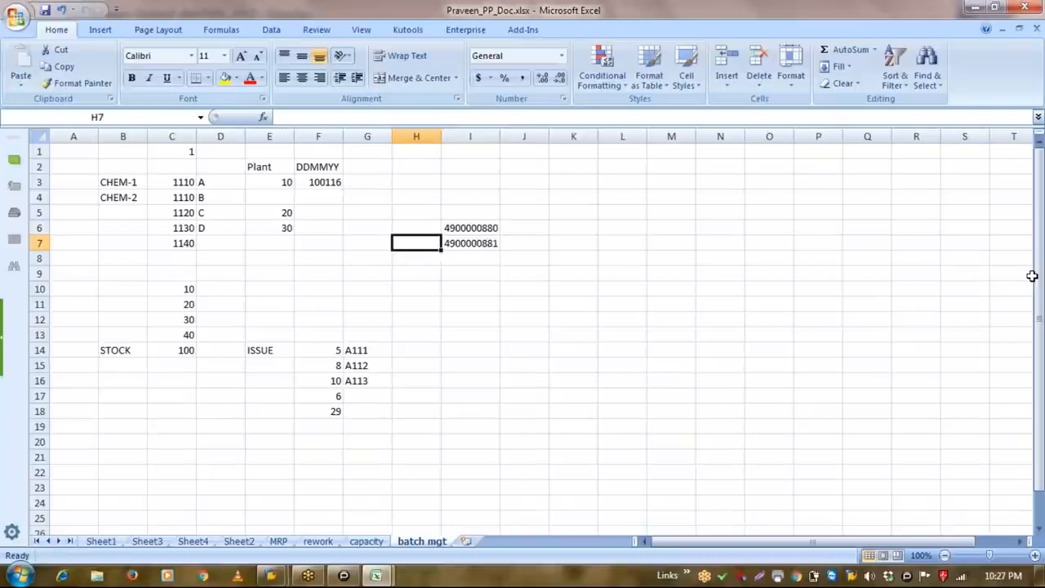
key(Right)
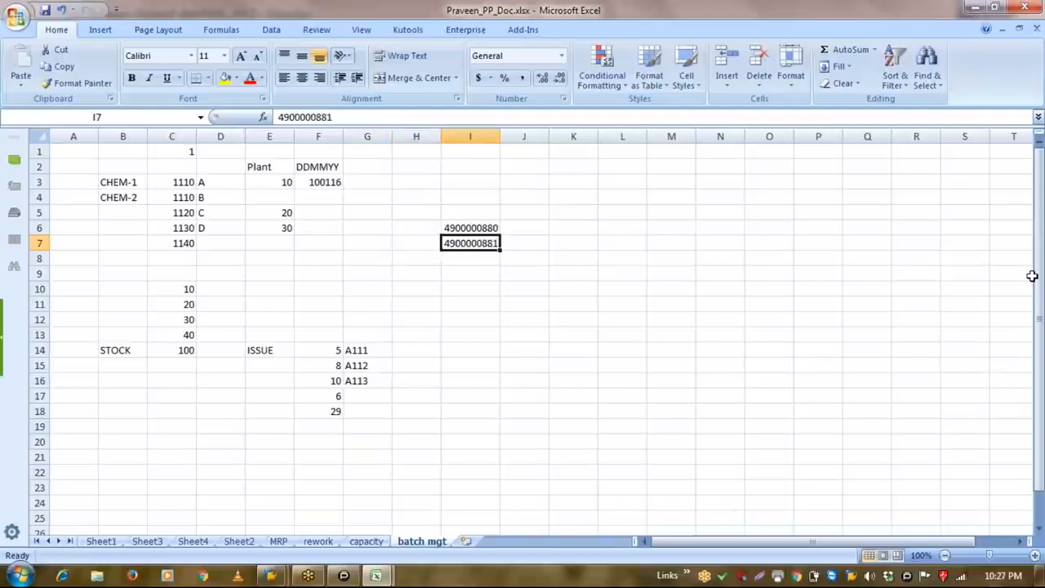
click(376, 120)
key(BackSpace)
key(BackSpace)
text(90)
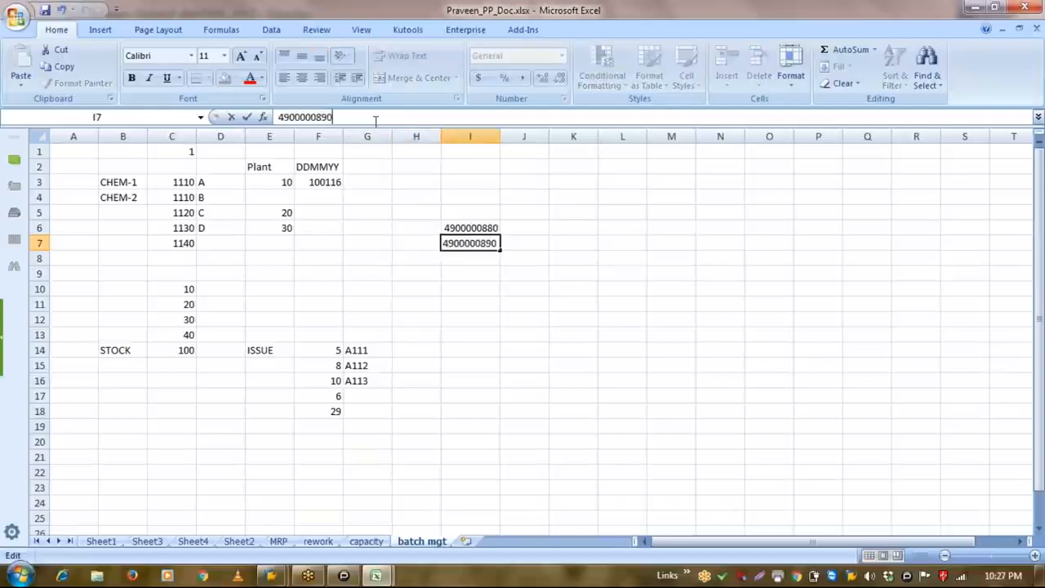
key(Return)
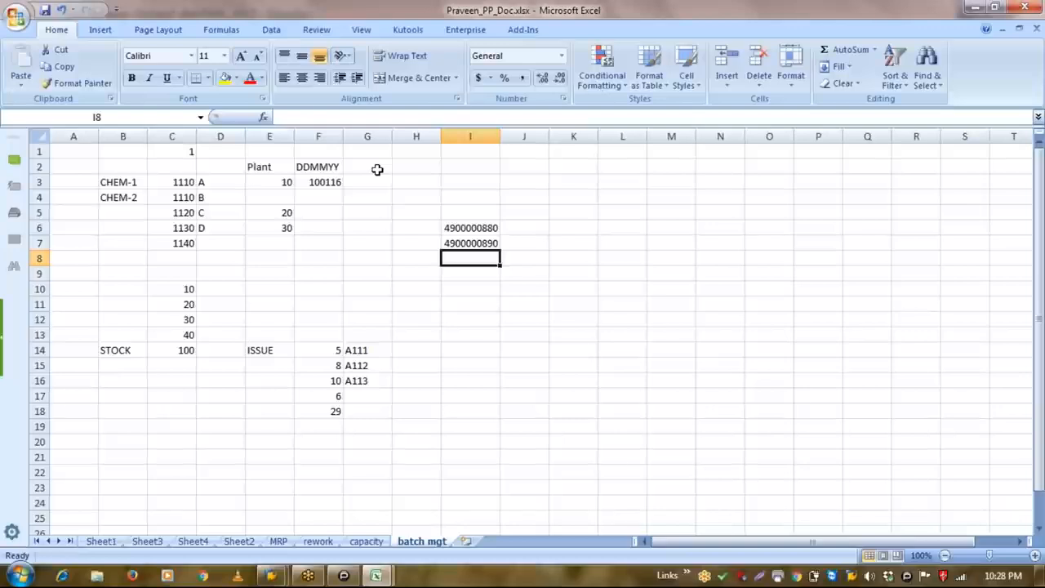
key(Up)
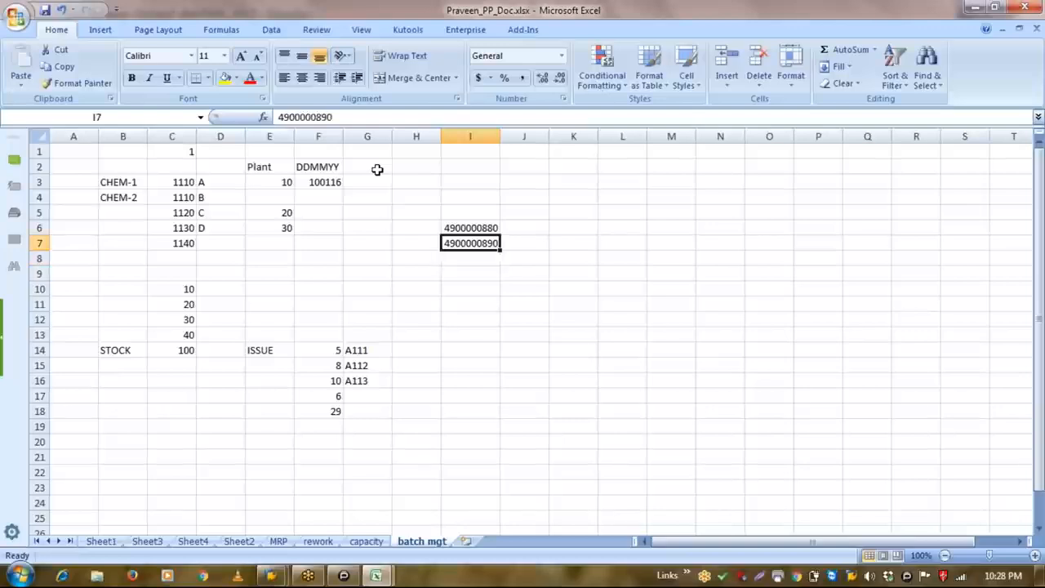
key(Up)
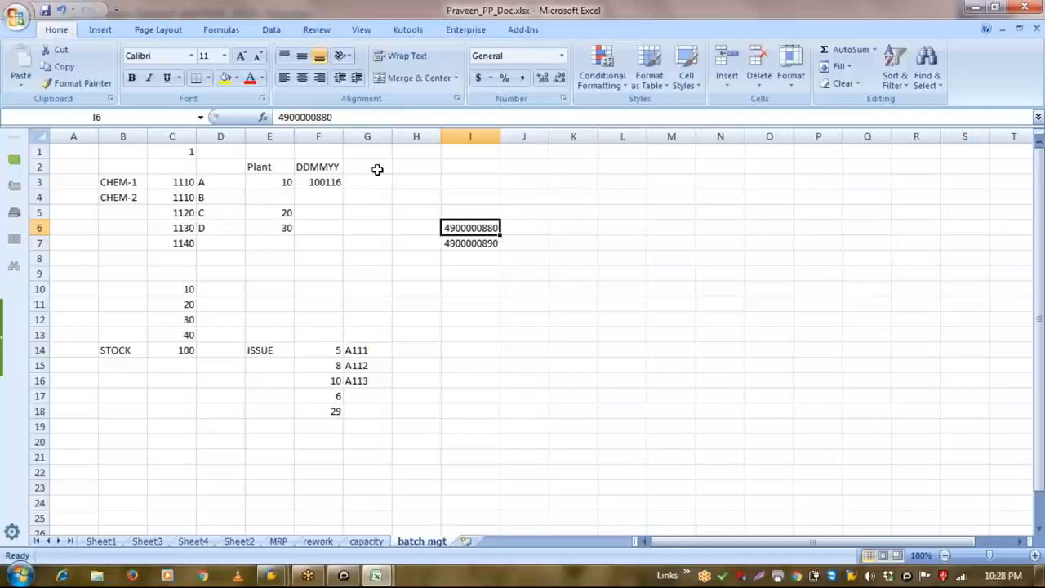
Switch to SAP, display the intervals of the client batch number range and examine interval 01's upper limit and number range status.
key(alt+Tab)
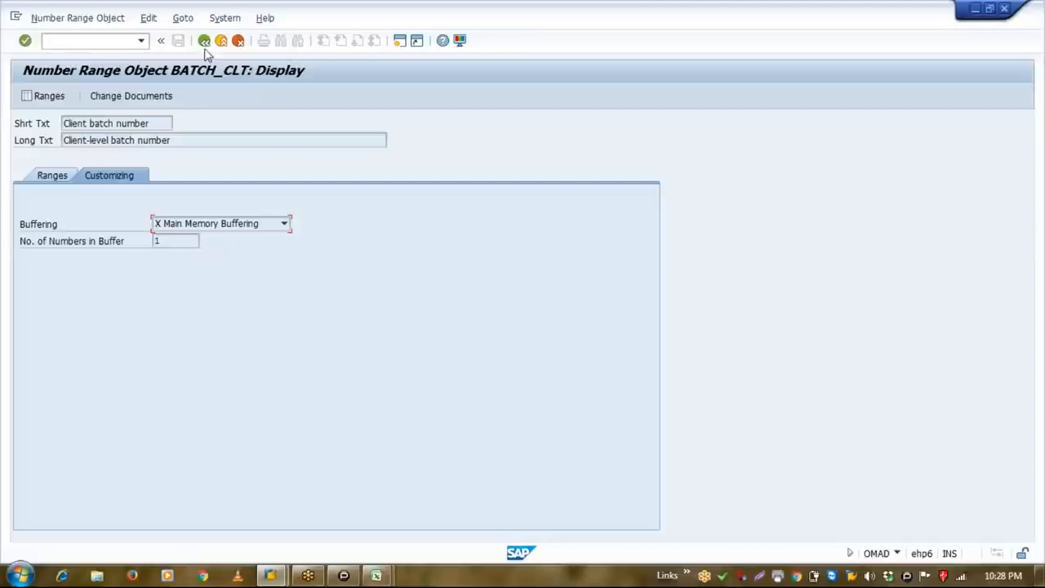
click(43, 96)
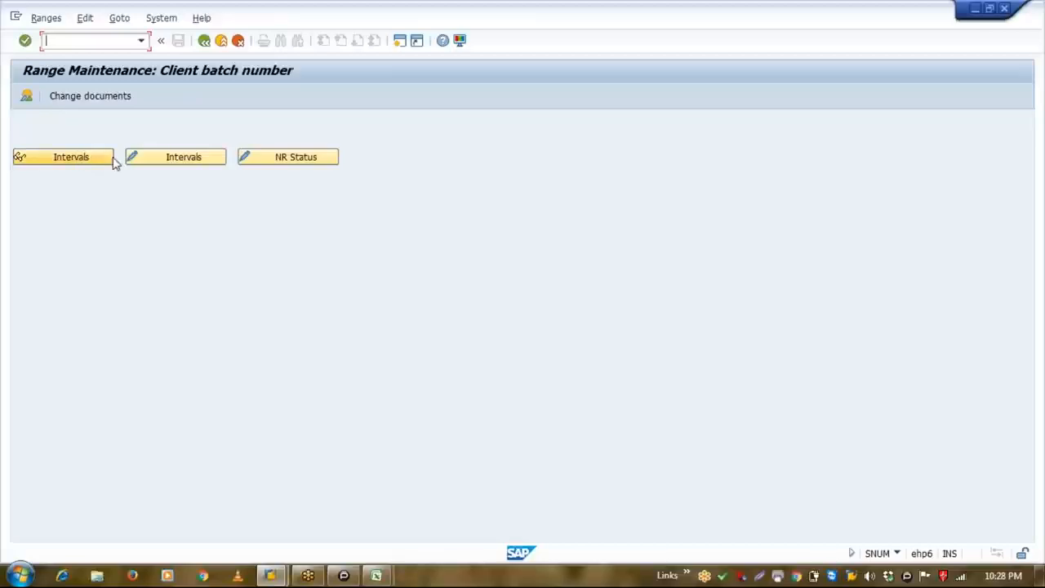
click(71, 160)
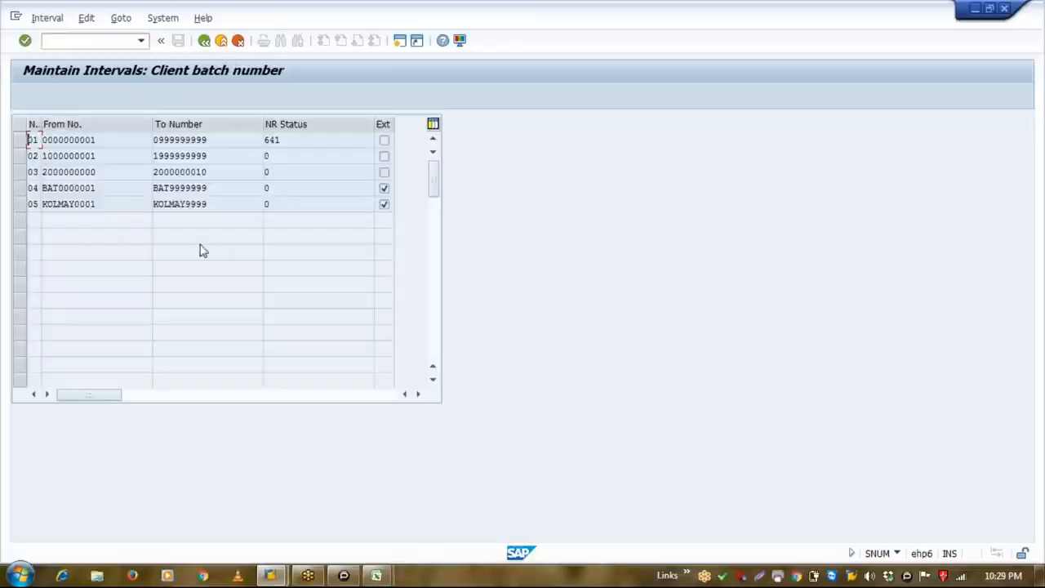
click(207, 139)
click(310, 143)
click(209, 140)
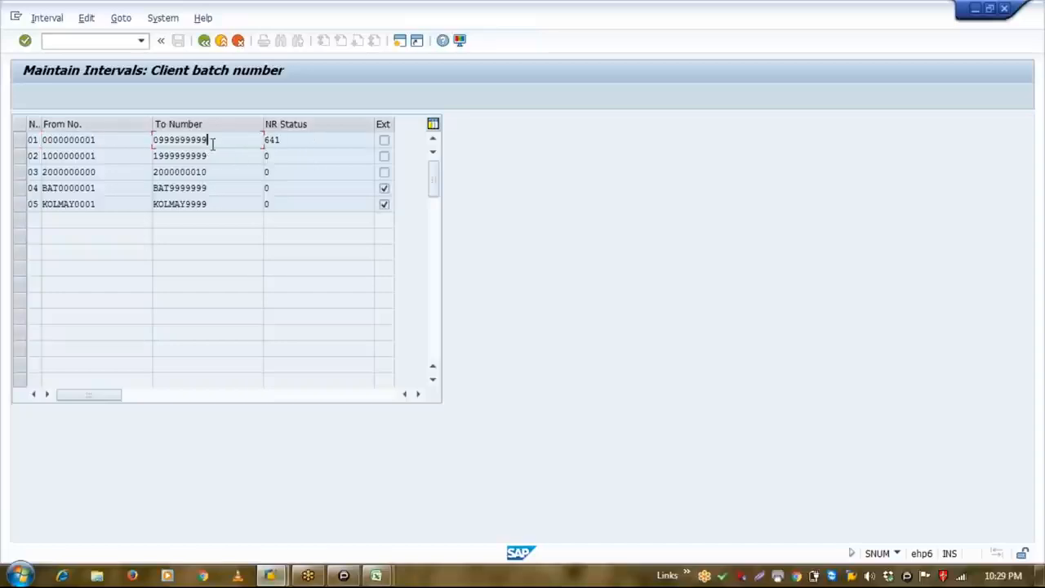
Examine the prefixes and starting numbers of the external batch number intervals 04 and 05.
click(54, 188)
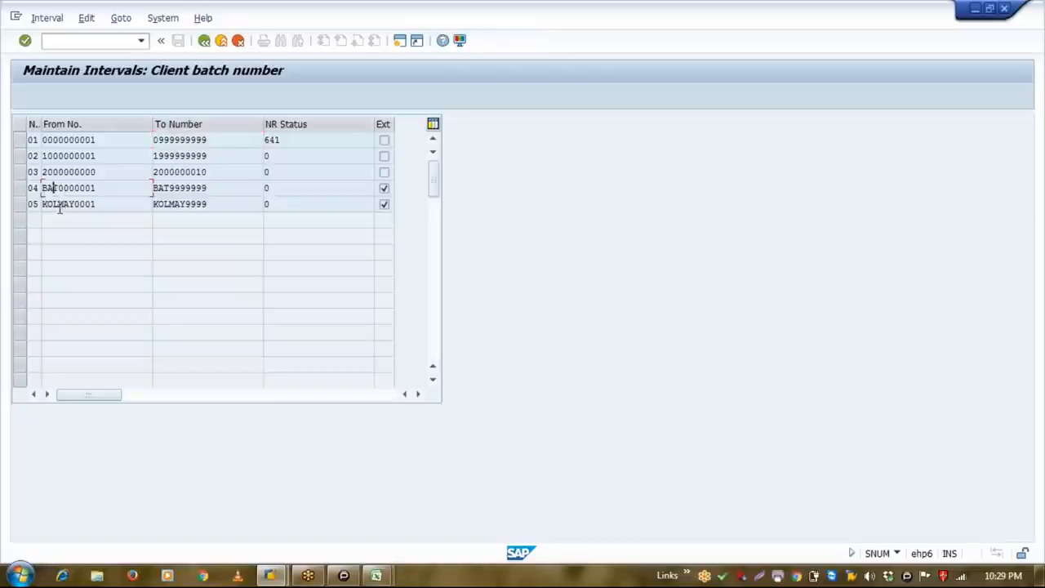
click(59, 204)
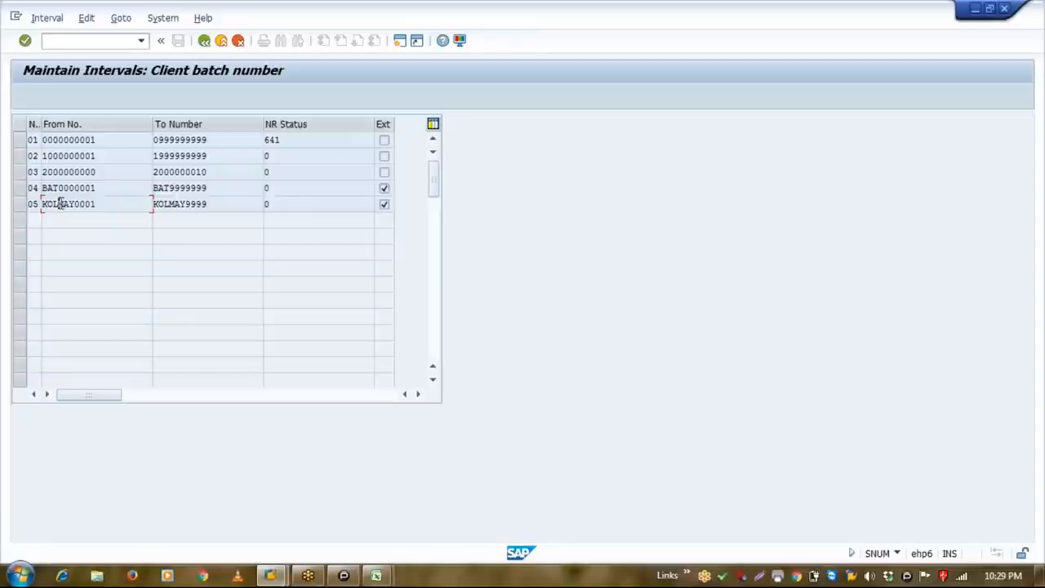
drag(59, 204, 39, 197)
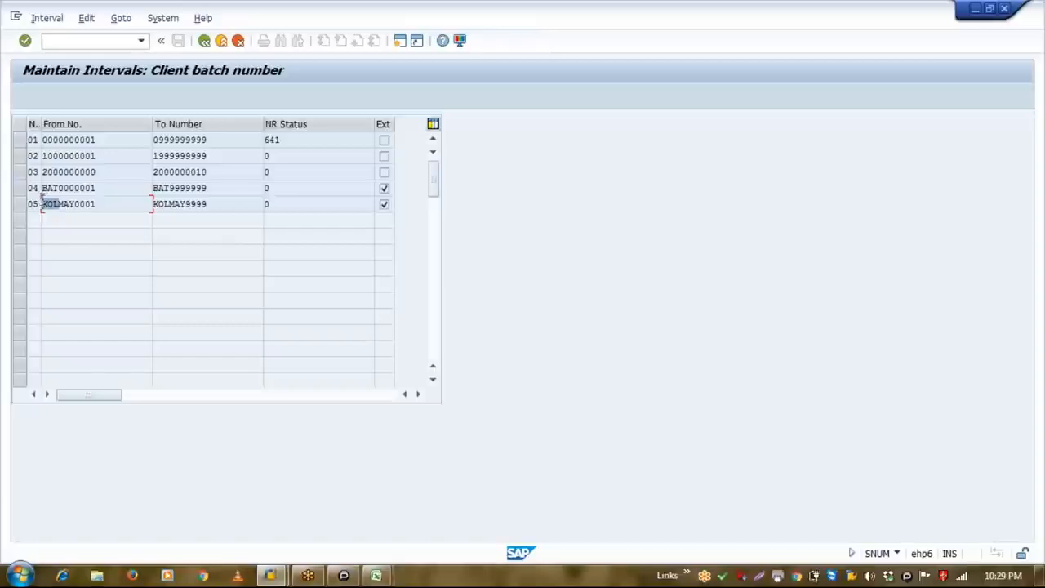
click(75, 204)
drag(75, 204, 57, 205)
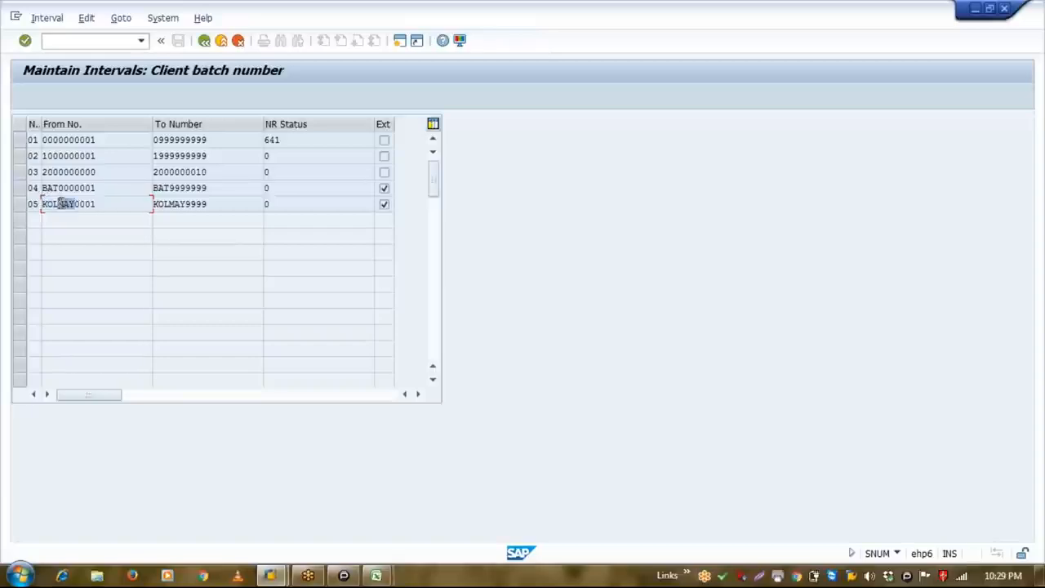
click(103, 204)
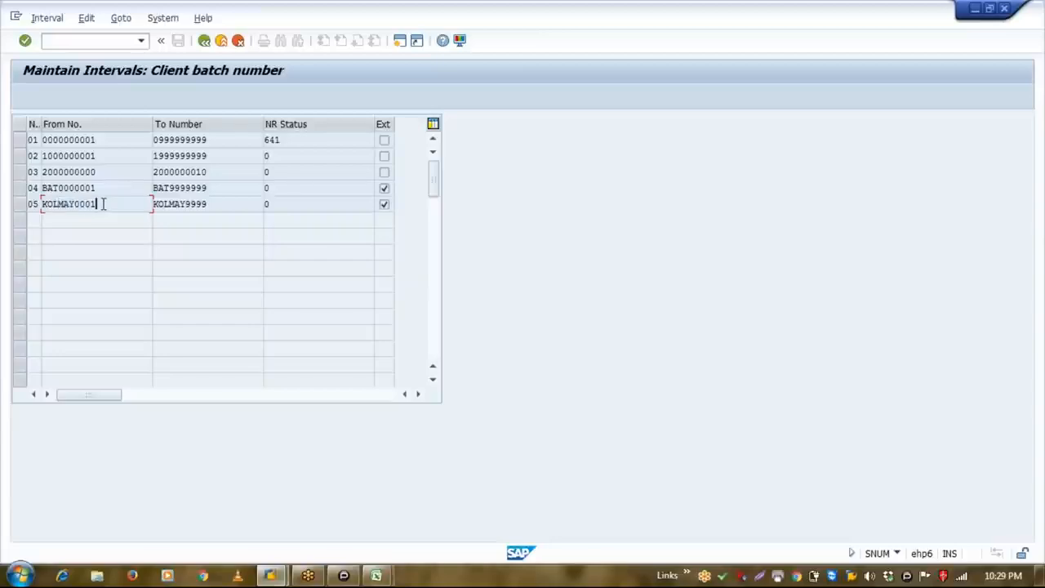
Return to the IMG structure and open Define Batch Creation for Production Order / Process Order under Creation of New Batches.
click(206, 47)
click(205, 42)
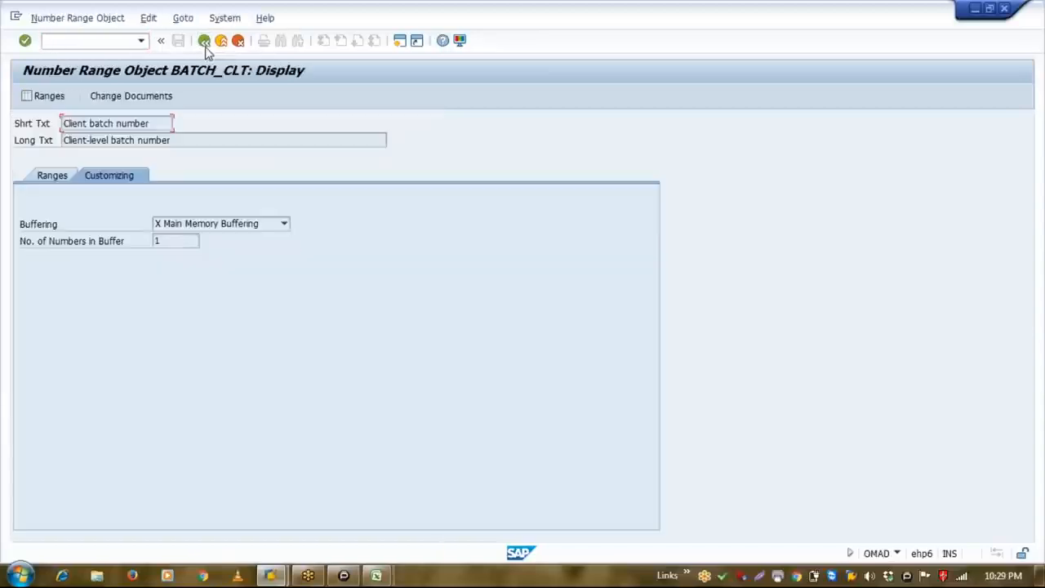
click(205, 42)
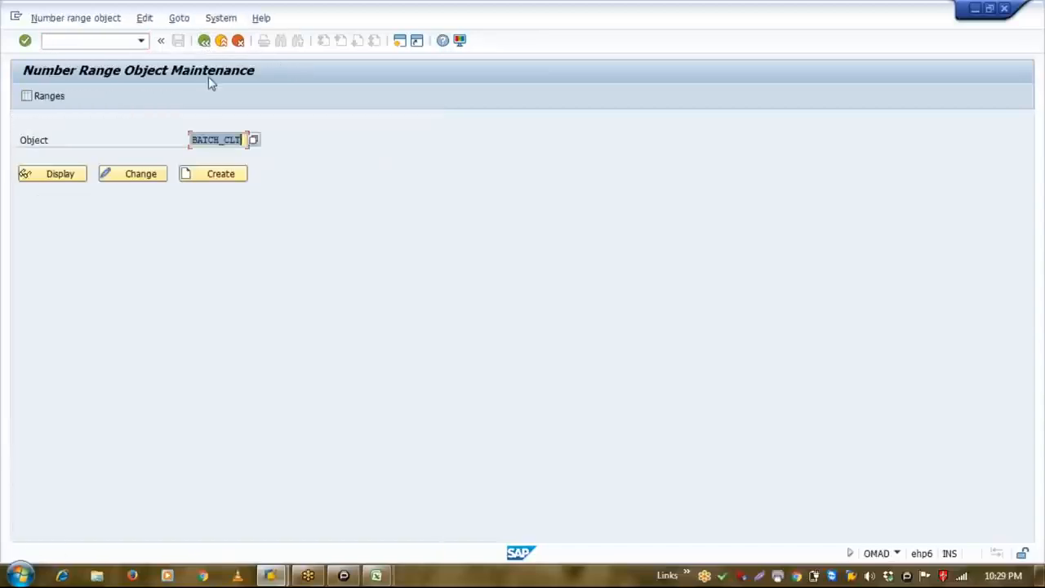
click(204, 42)
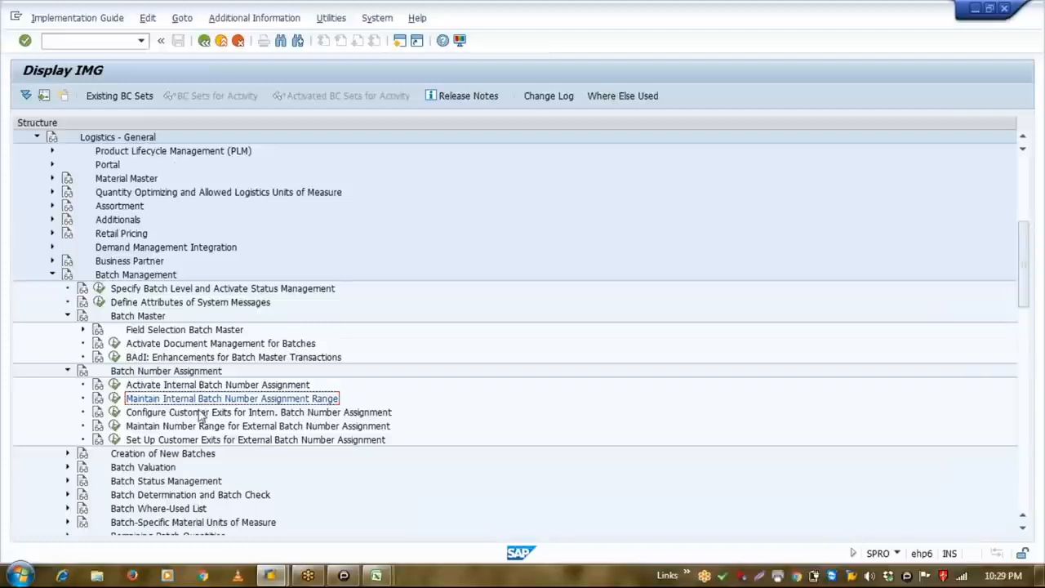
click(68, 372)
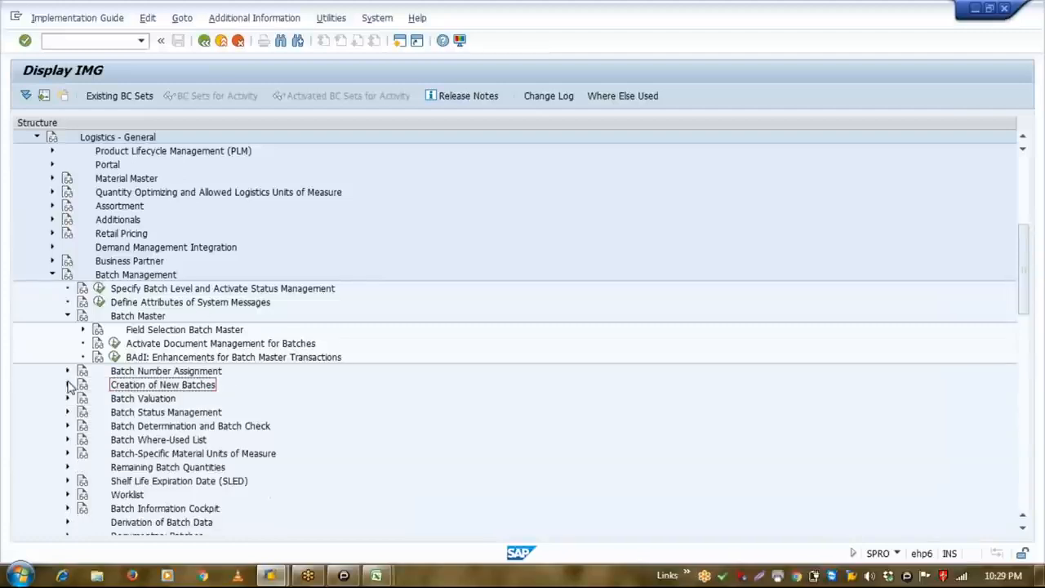
click(68, 384)
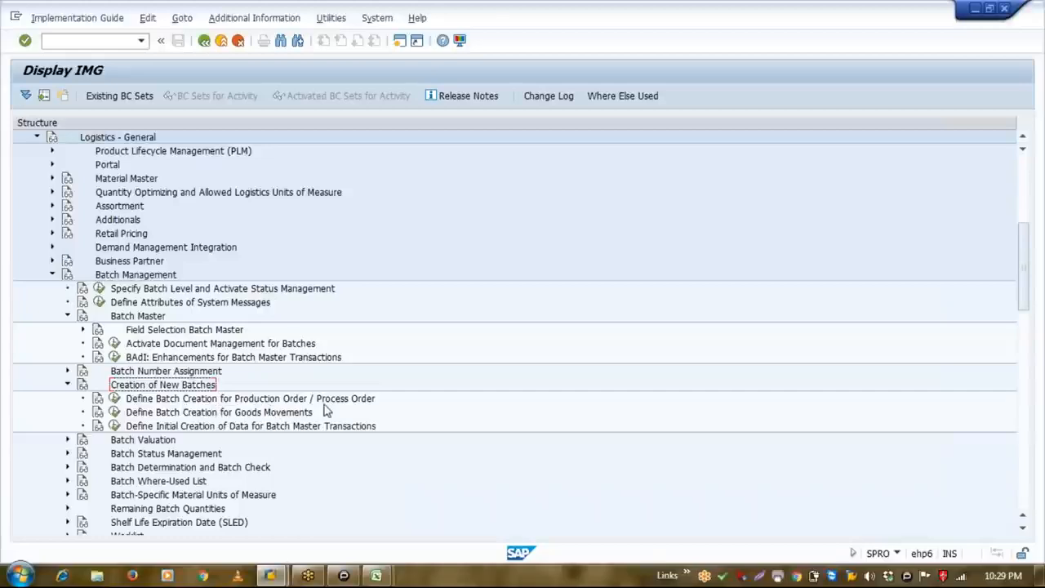
click(116, 399)
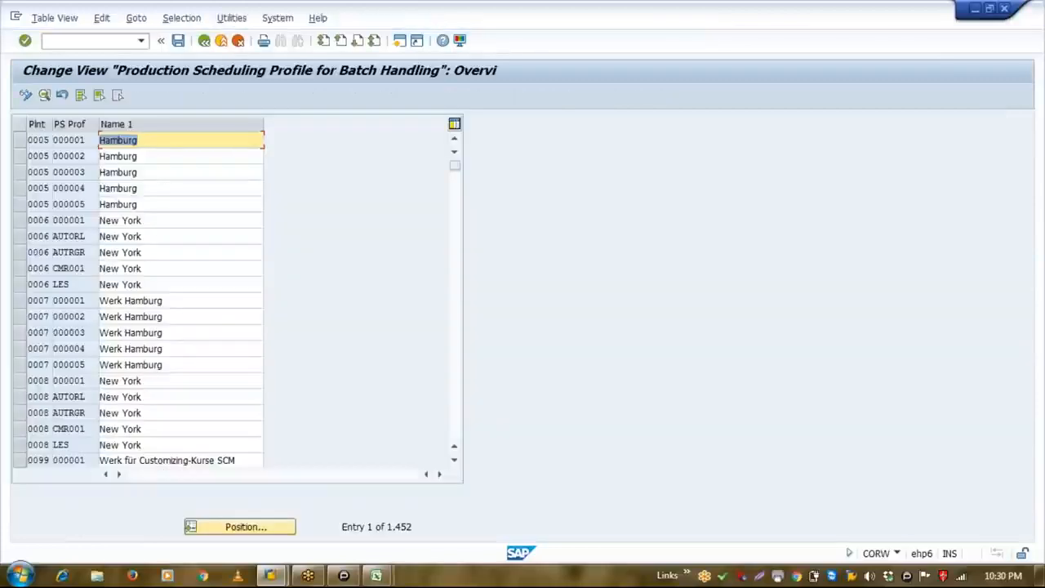
Find the plant 1100 entries in the production scheduling profile list and mark profiles 000001 and 000002.
click(128, 364)
key(Page_Down)
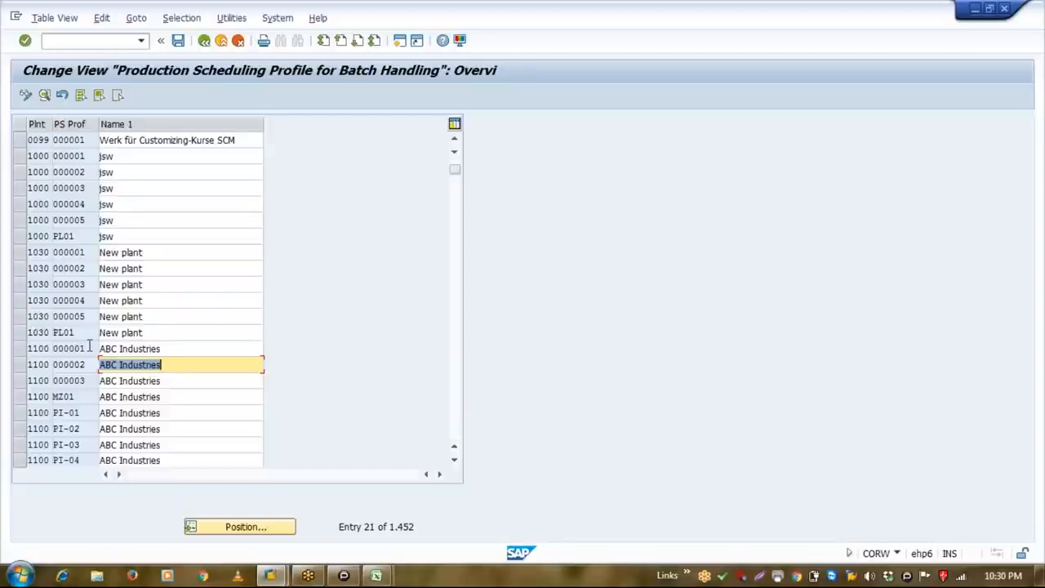
click(20, 351)
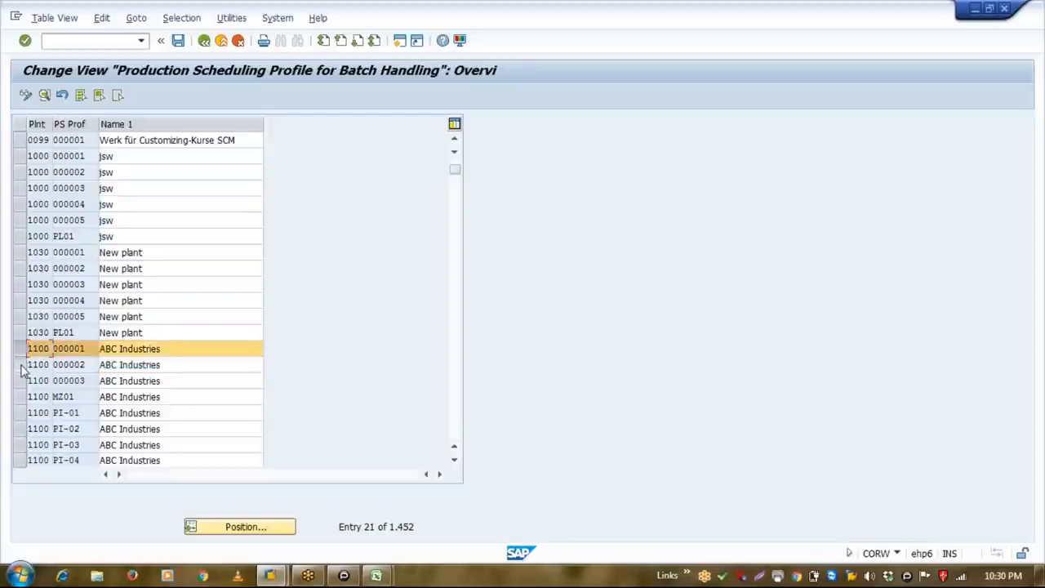
click(19, 365)
click(21, 381)
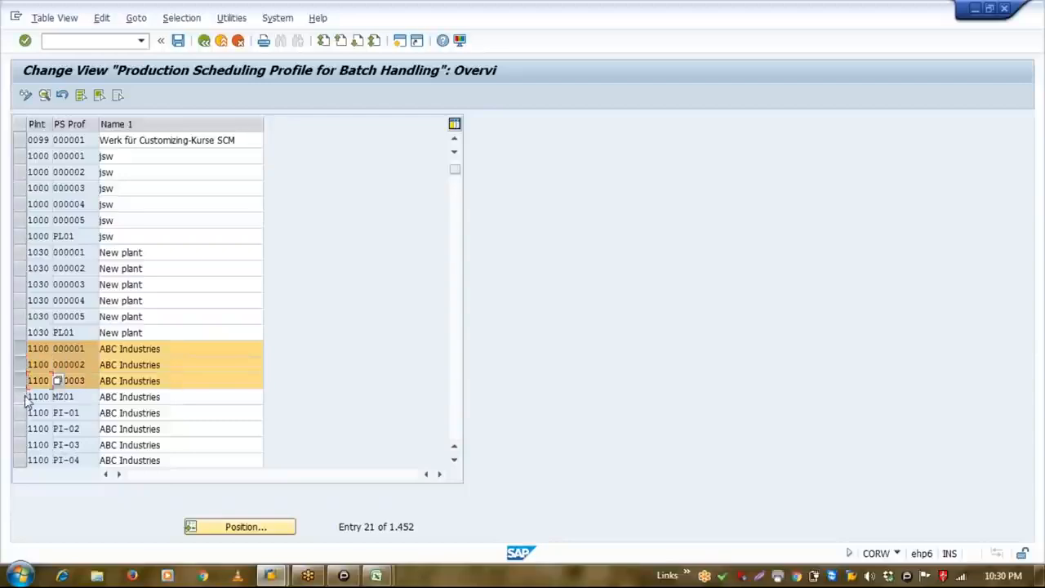
click(25, 397)
click(25, 397)
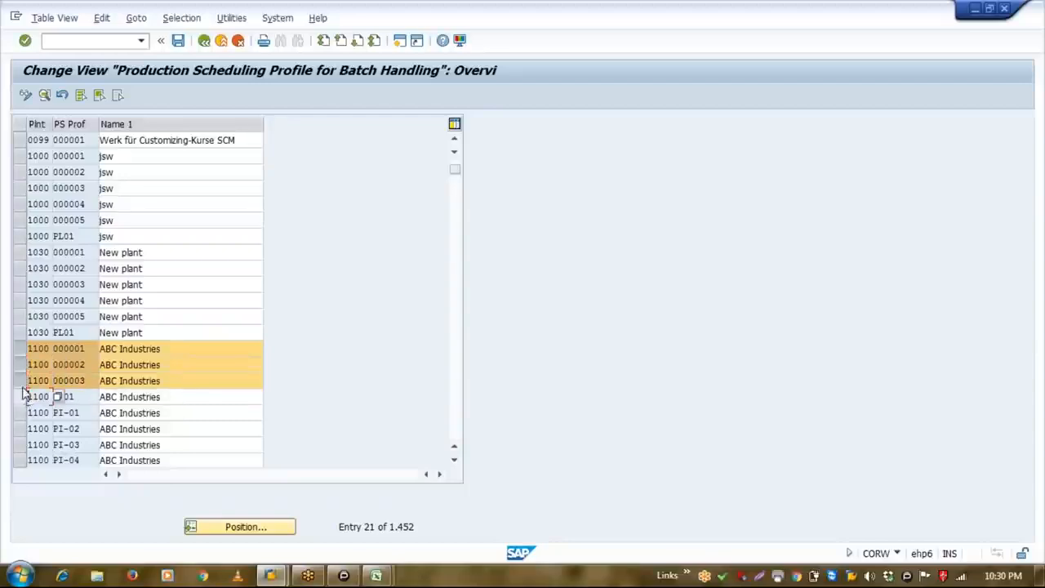
click(21, 381)
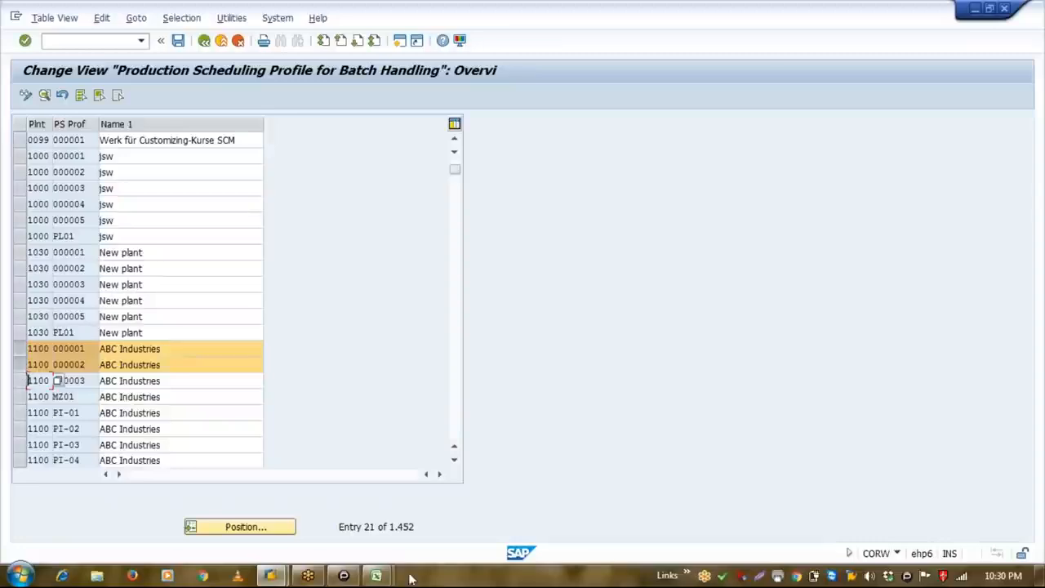
Look up the plant and storage location assignments on Sheet1 of the Excel workbook and return to the SAP profile list.
click(378, 577)
click(326, 490)
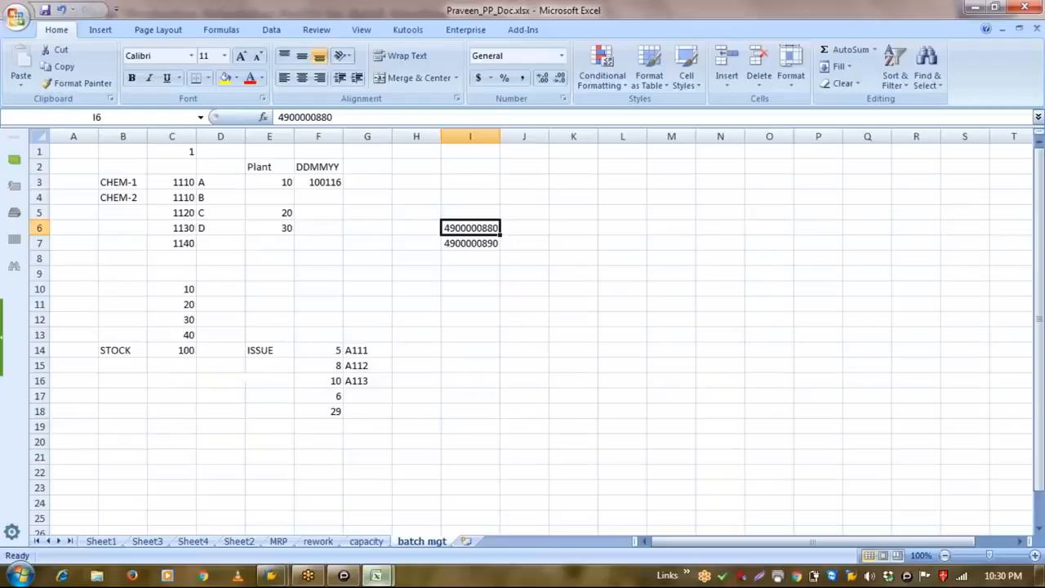
click(108, 541)
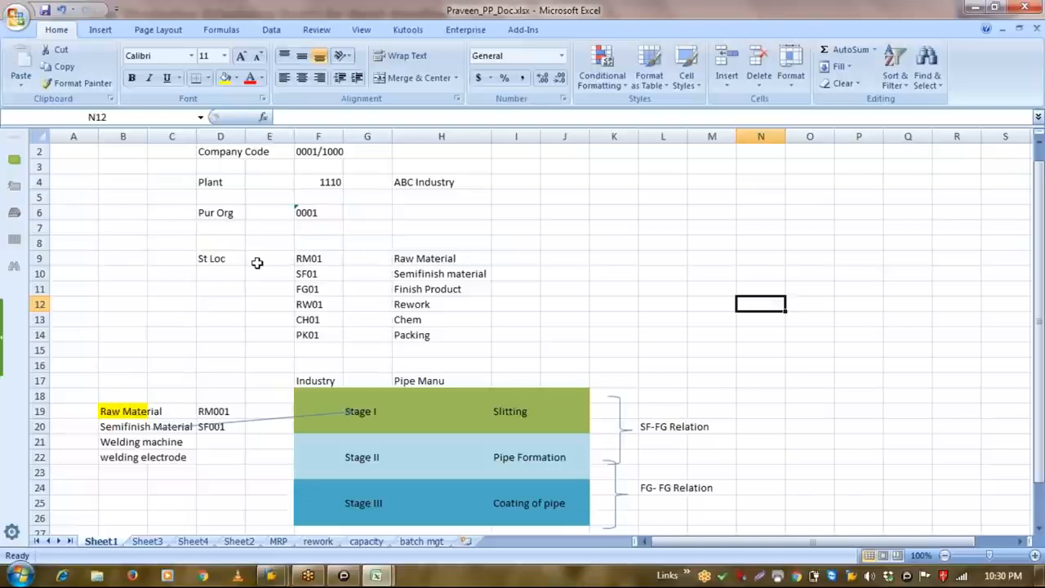
key(alt+Tab)
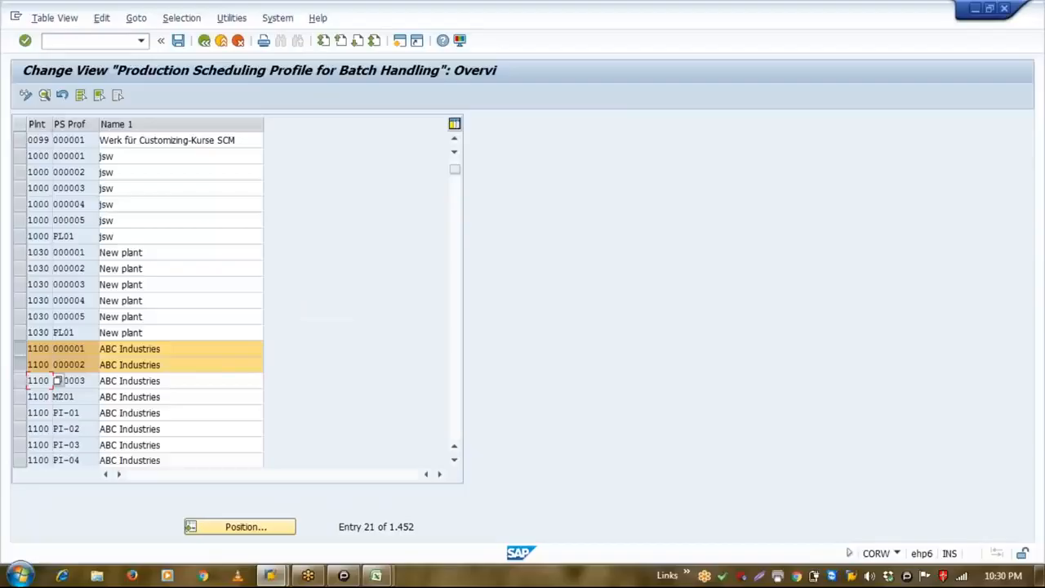
Clear the marks on the plant 1100 profiles and check the list for the remaining plant entries.
click(22, 350)
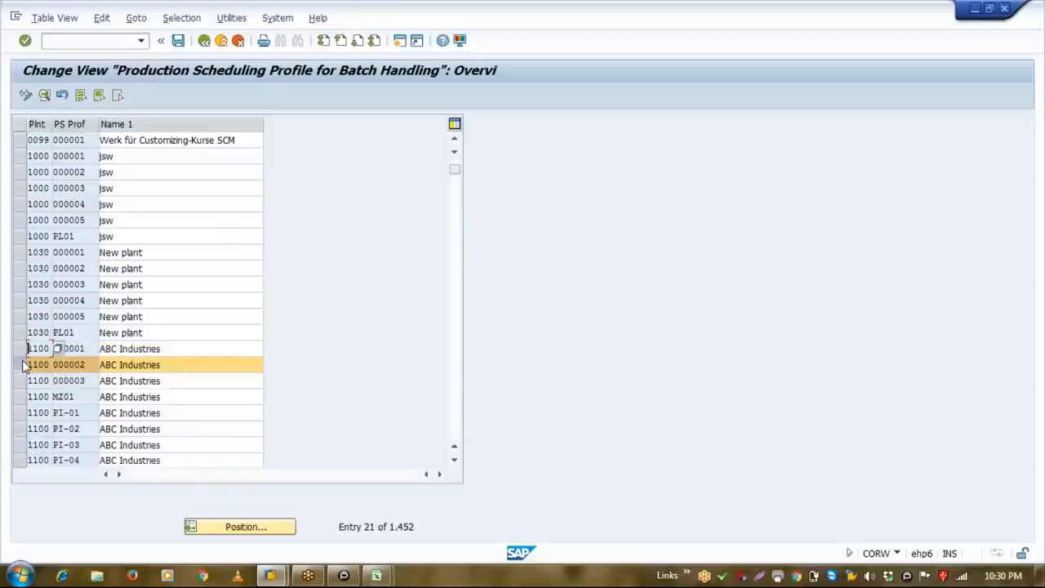
click(25, 367)
scroll(24, 367, down, 5)
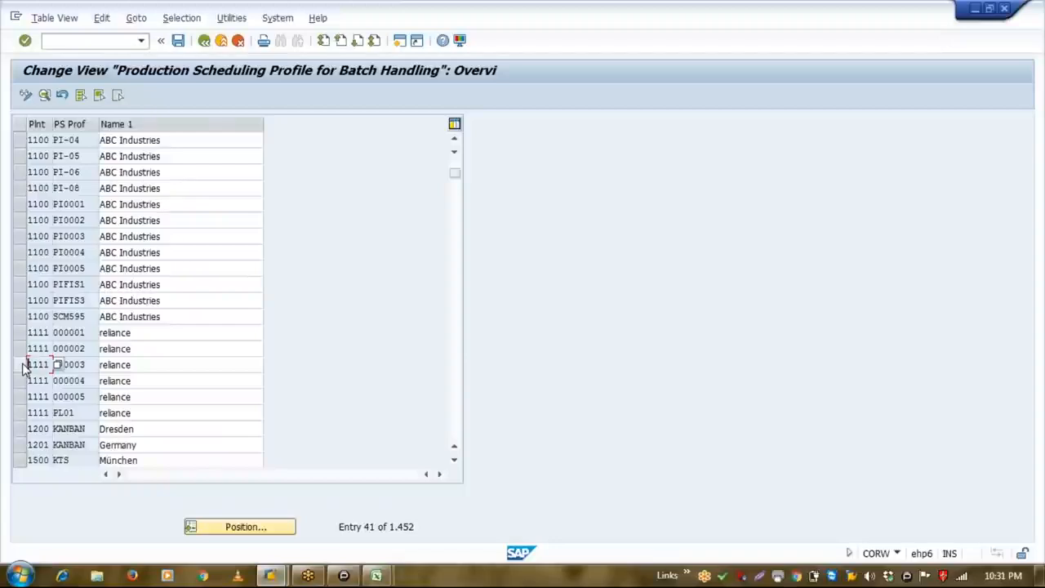
scroll(24, 367, up, 5)
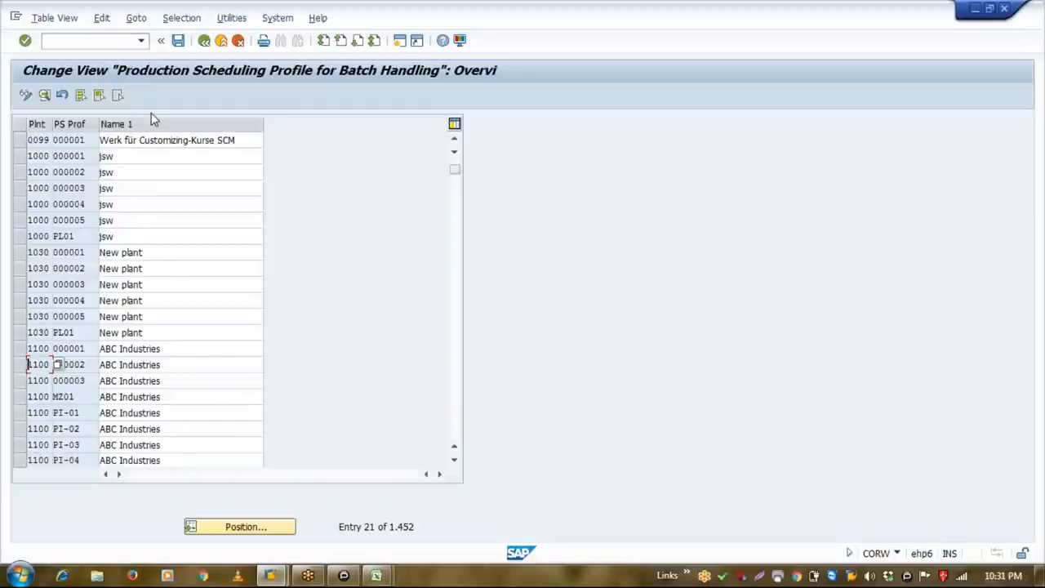
Return to the IMG and review the batch level definition under Specify Batch Level and Activate Status Management.
click(205, 42)
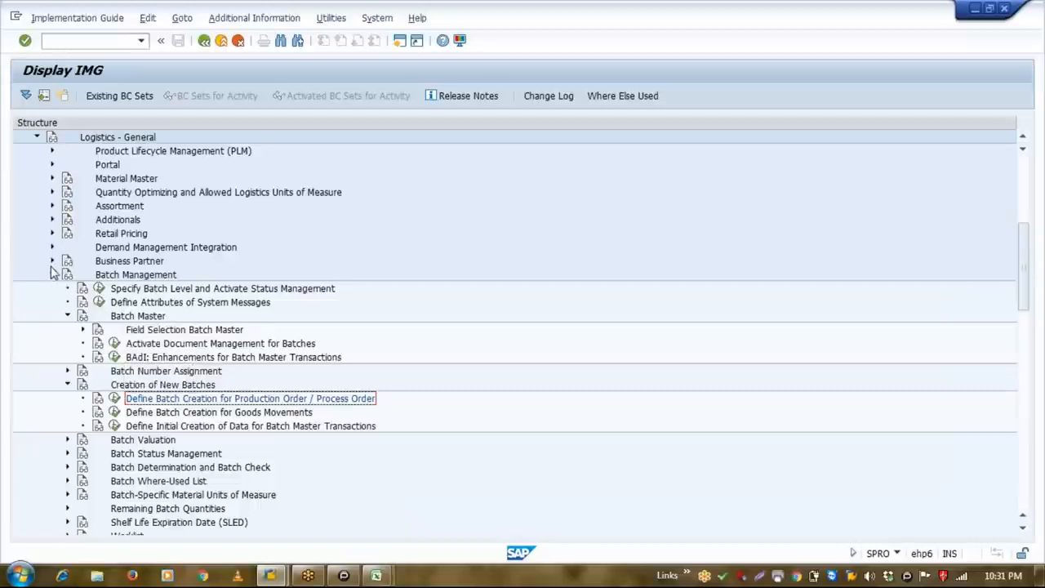
click(99, 289)
click(114, 175)
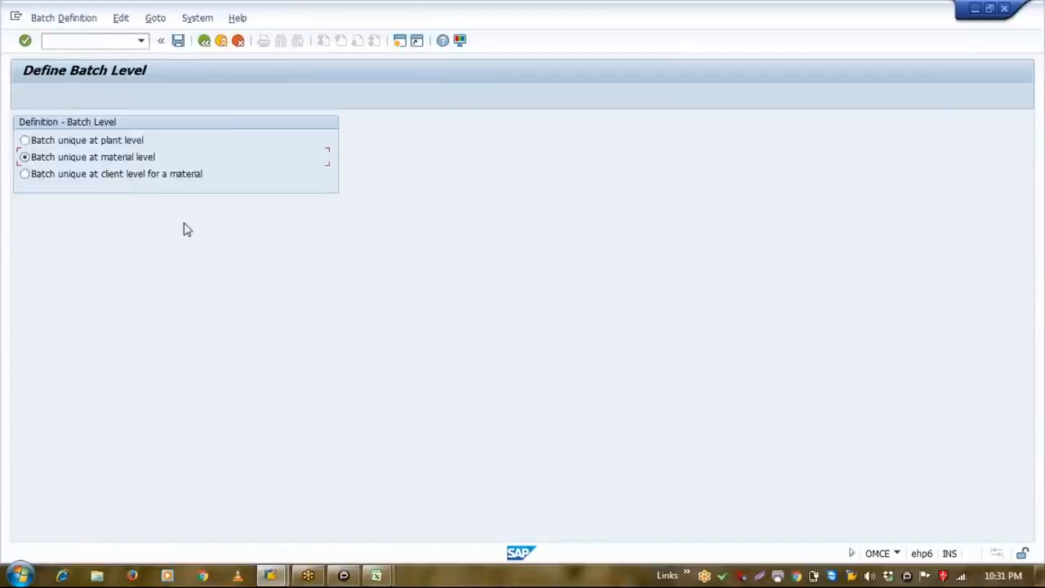
click(180, 41)
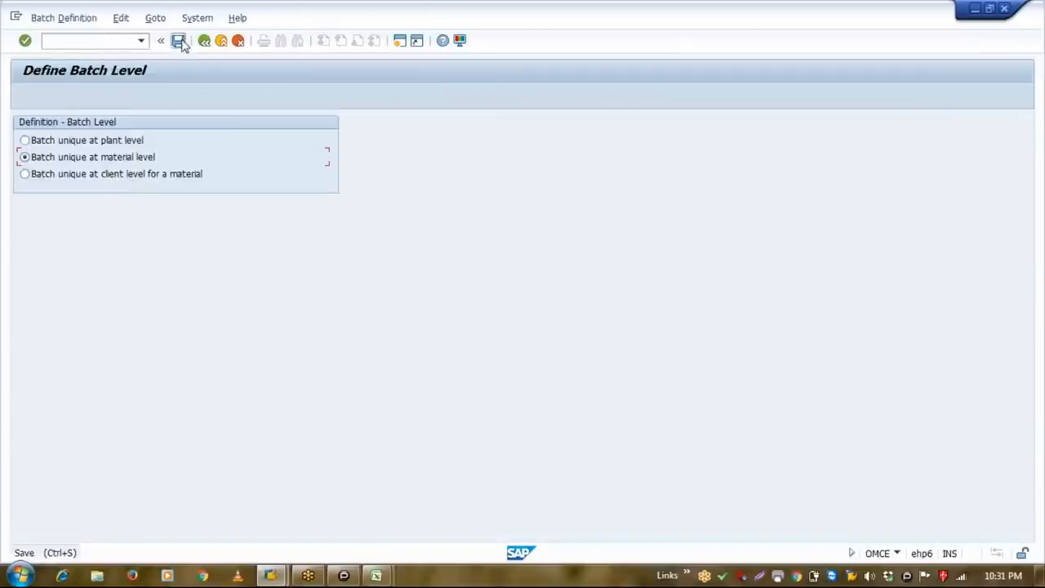
click(204, 41)
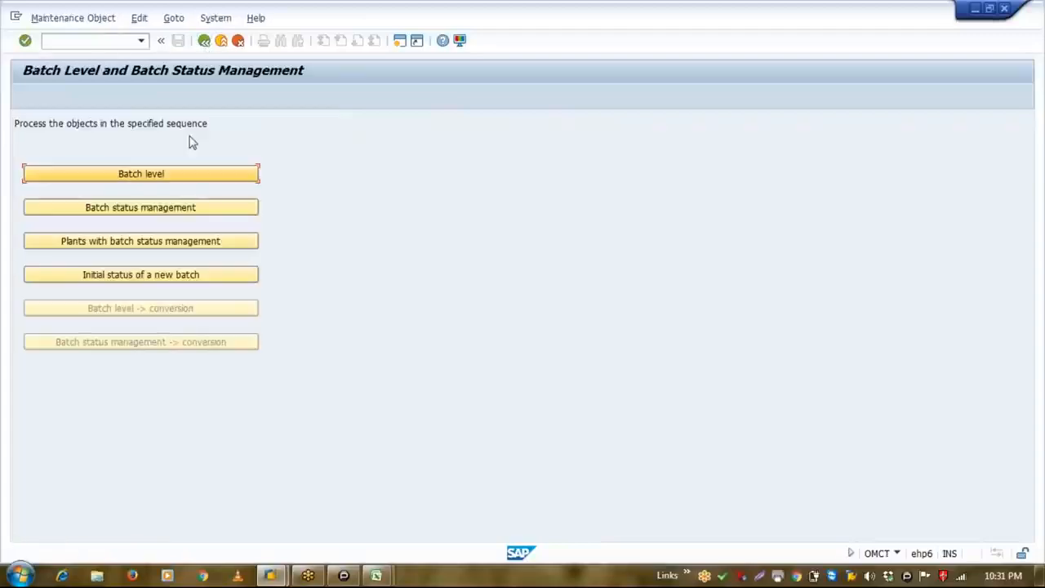
Open the batch status management setting, save it and return to the batch level overview.
click(181, 209)
click(178, 41)
click(204, 41)
Activate batch status management for plant 1110 under Plants with batch status management and save the setting.
click(139, 248)
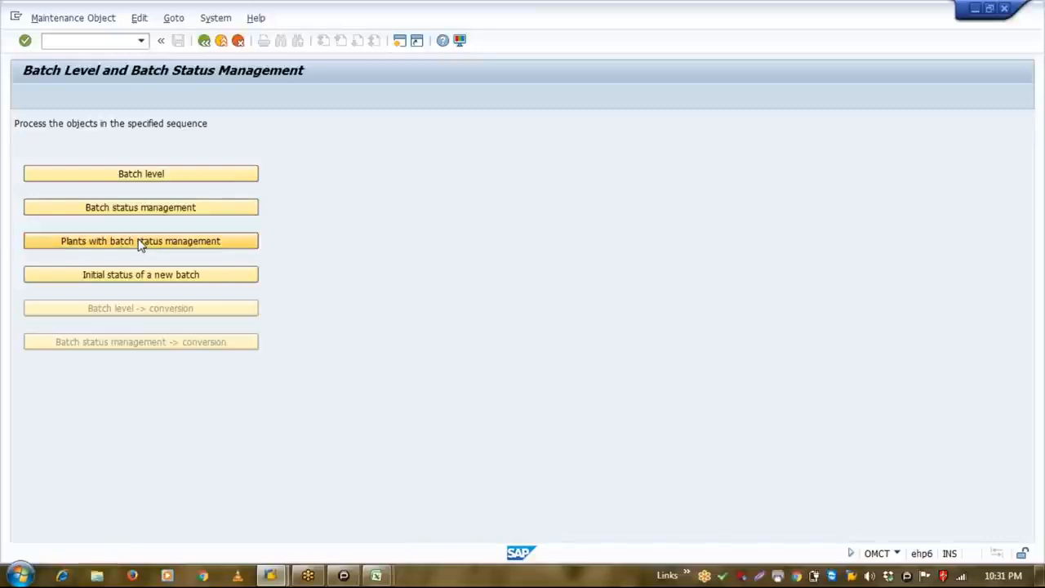
key(Return)
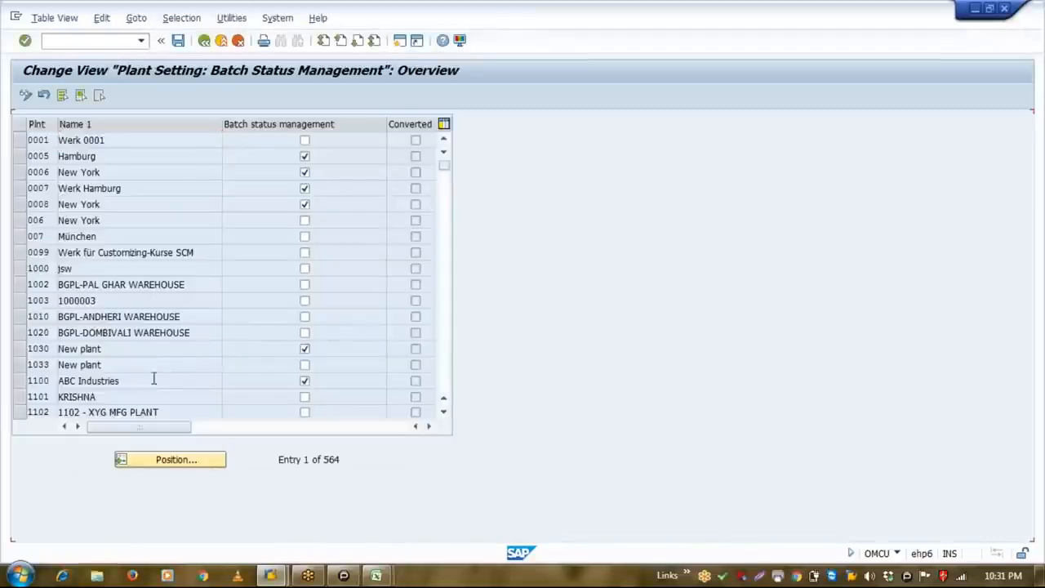
scroll(153, 379, down, 3)
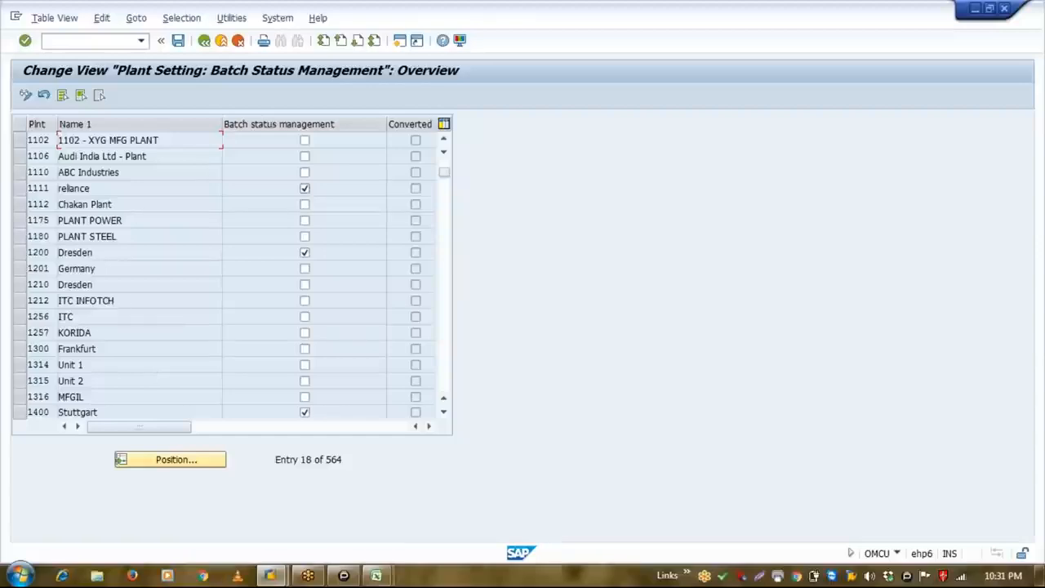
click(101, 171)
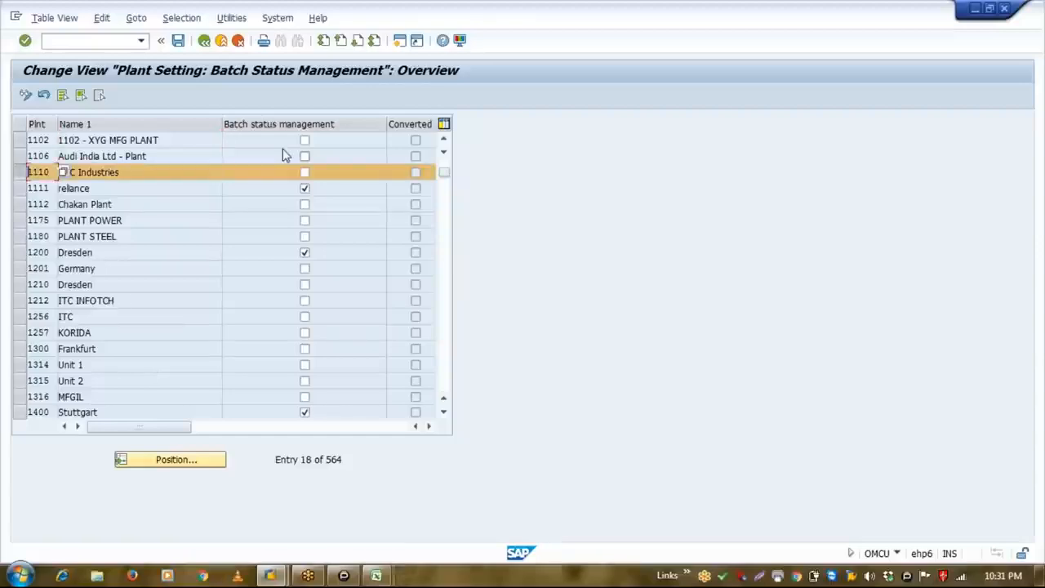
click(305, 172)
click(178, 41)
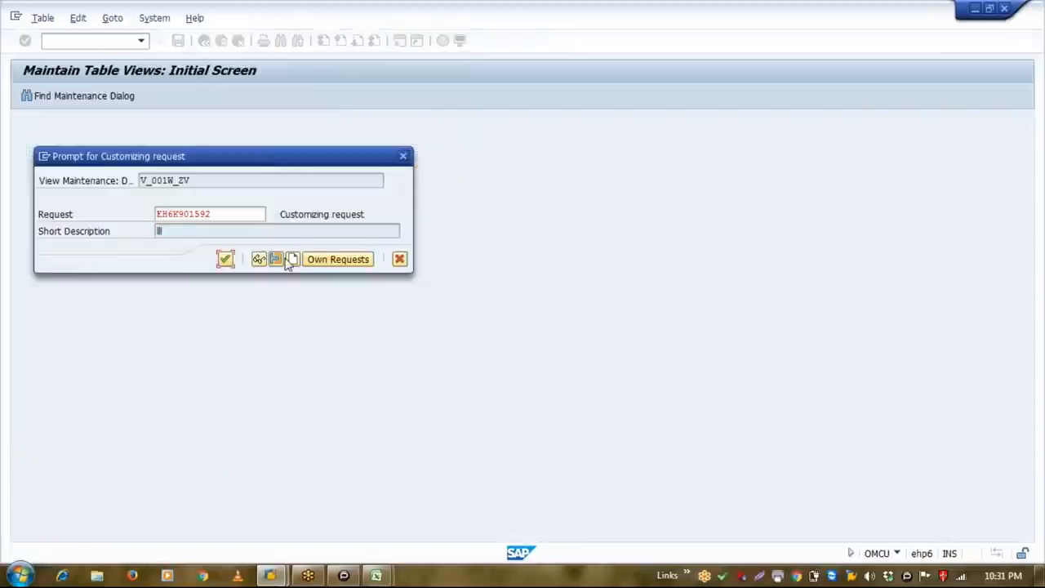
Create a customizing request with the short description BATCH_MGT, assign the plant setting to it and return to the IMG.
click(292, 259)
text(BATCH)
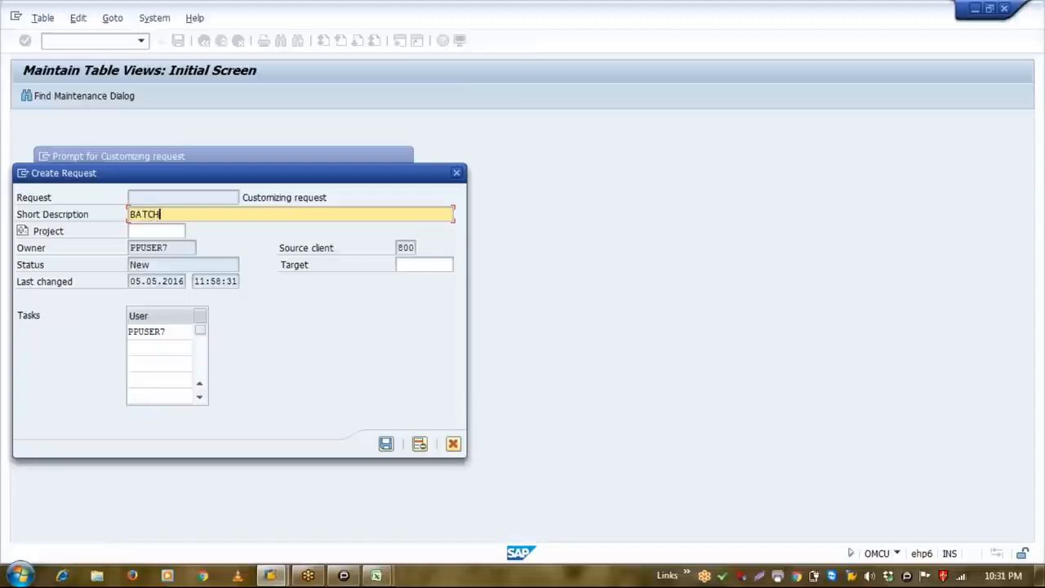
text(_MGT)
key(Return)
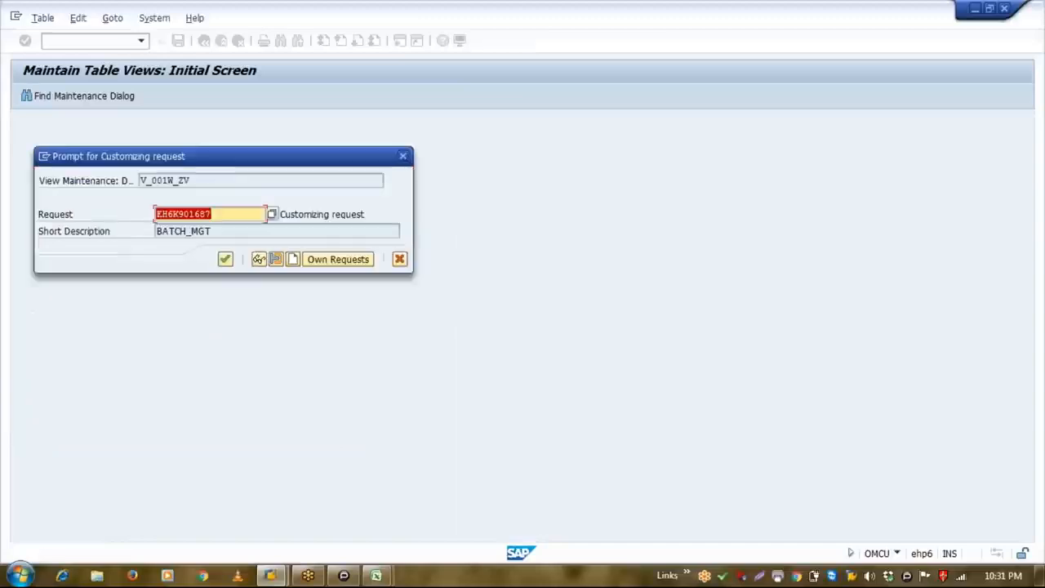
click(226, 259)
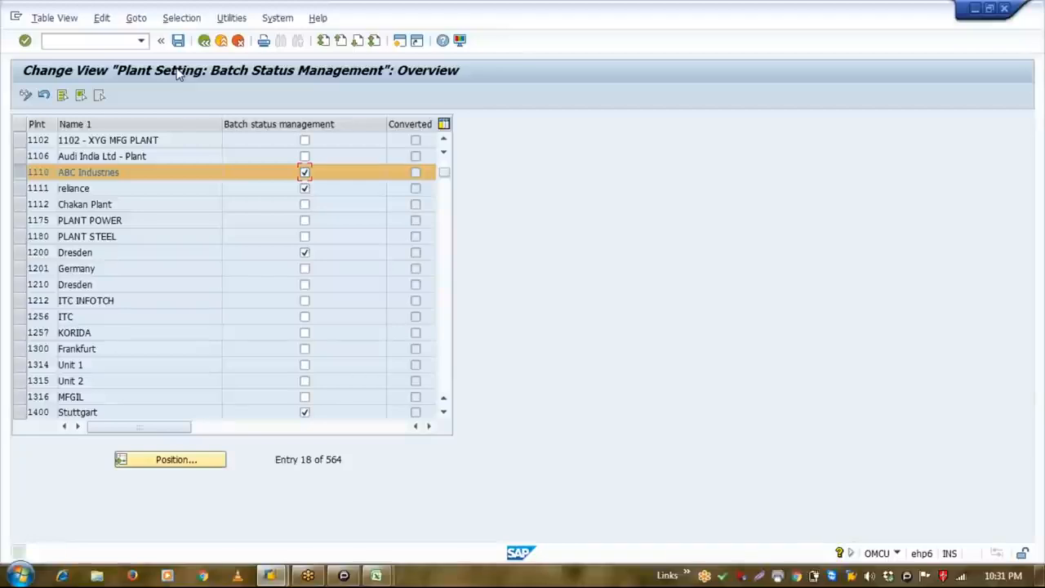
click(204, 41)
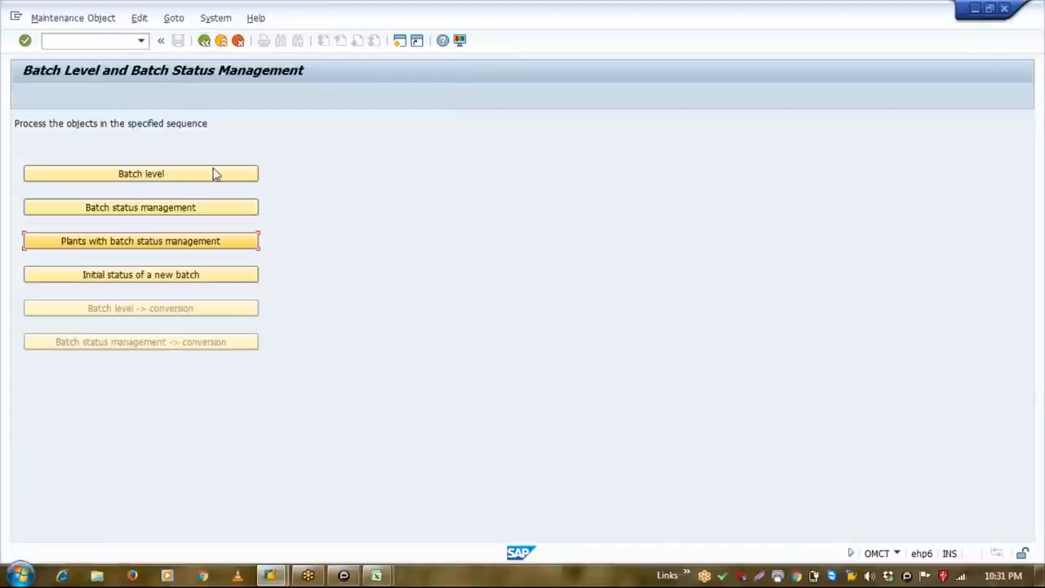
click(205, 42)
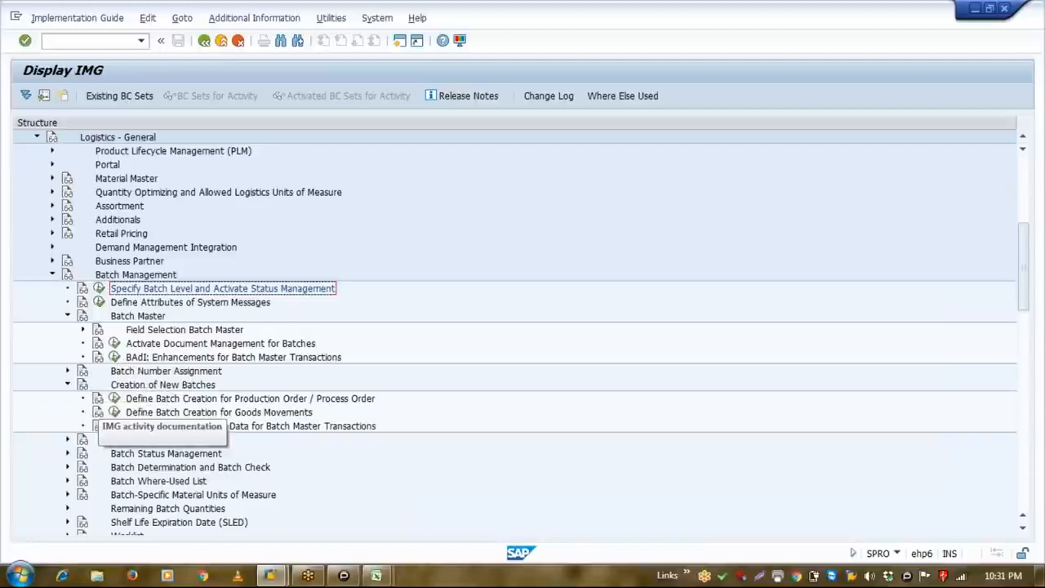
Under Batch Number Assignment, open Activate Batch Number Assignment and save automatic batch number assignment as Active.
click(68, 372)
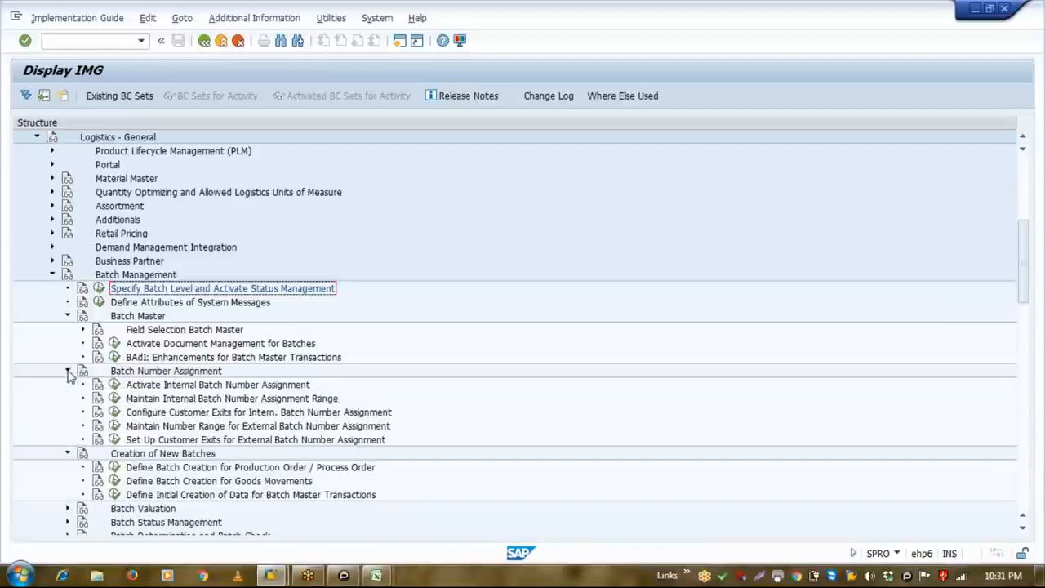
click(115, 385)
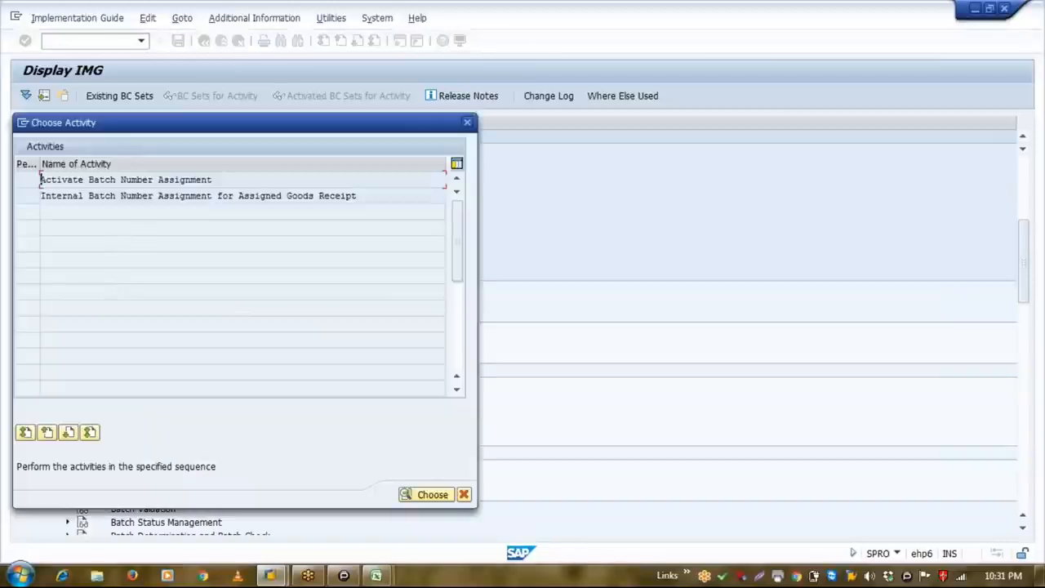
double_click(147, 180)
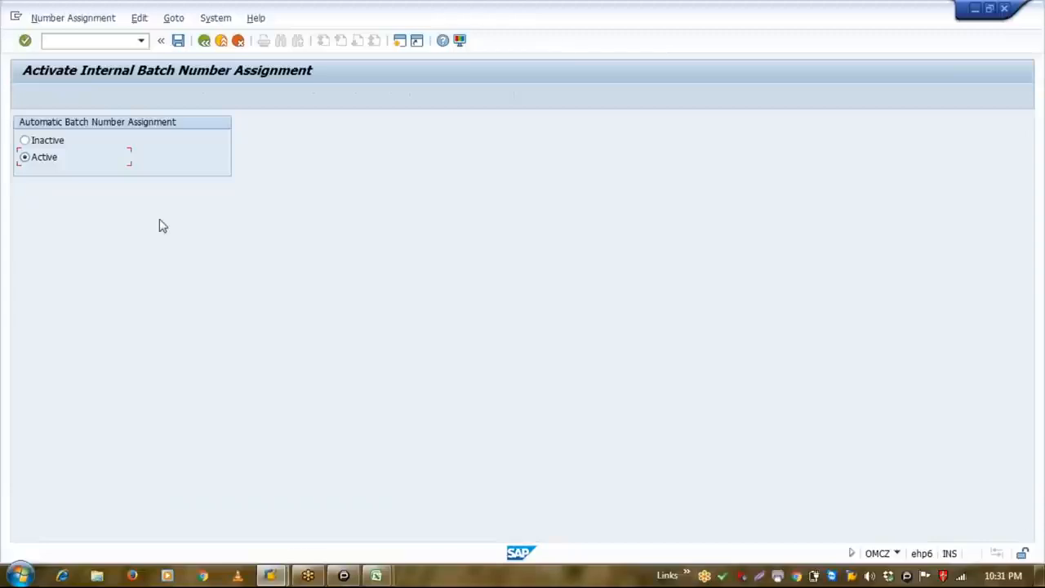
click(177, 43)
click(204, 42)
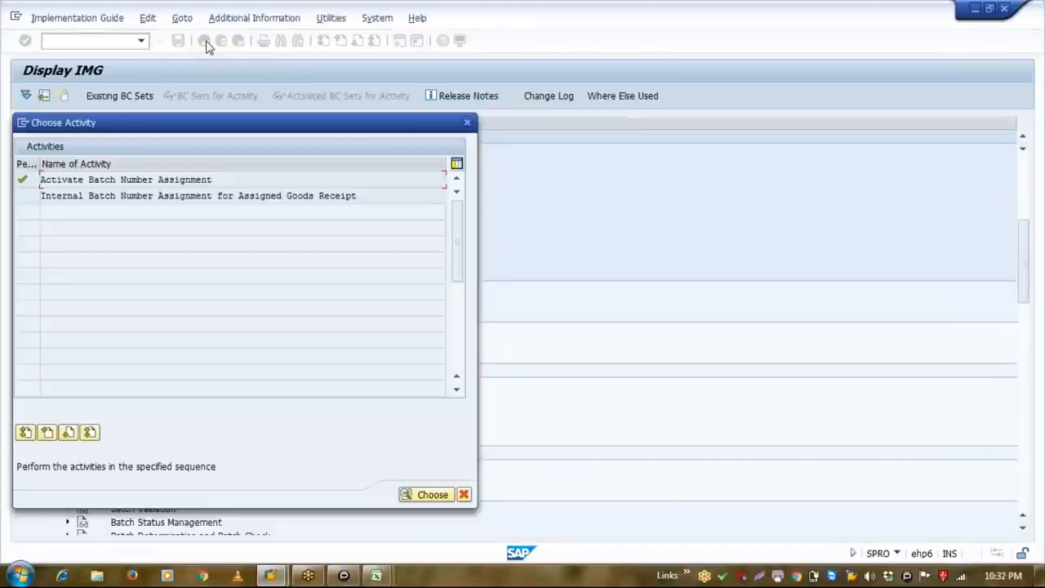
Save automatic batch numbering for assigned goods receipts with plant 1110 ticked, and return to the IMG structure.
double_click(194, 196)
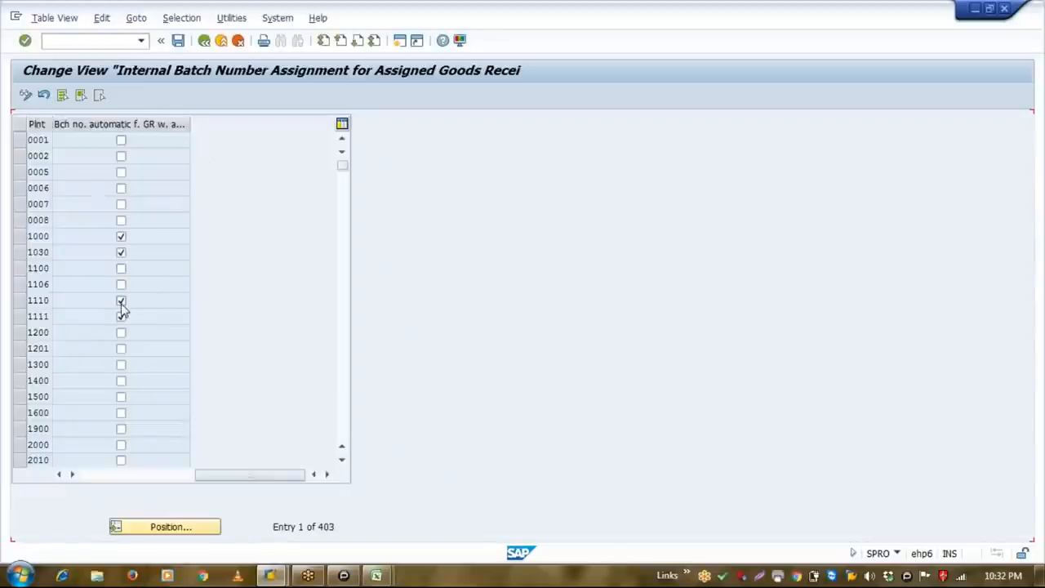
click(178, 40)
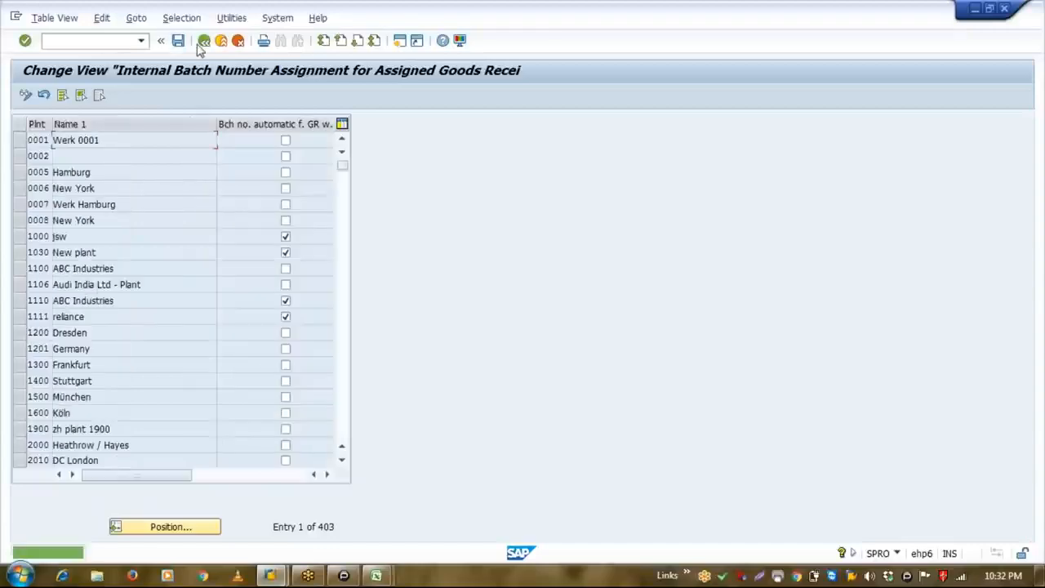
click(204, 42)
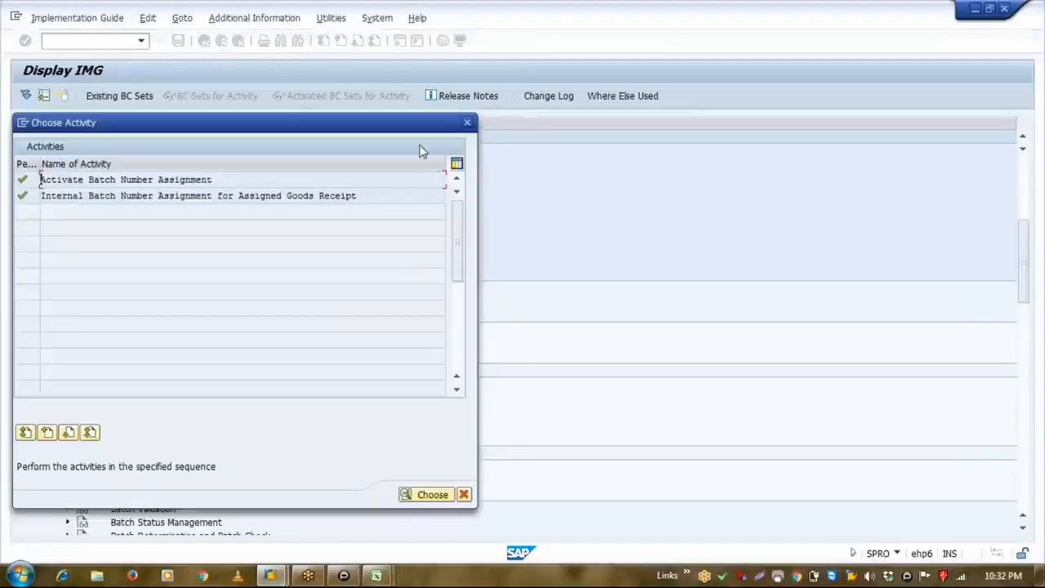
click(467, 122)
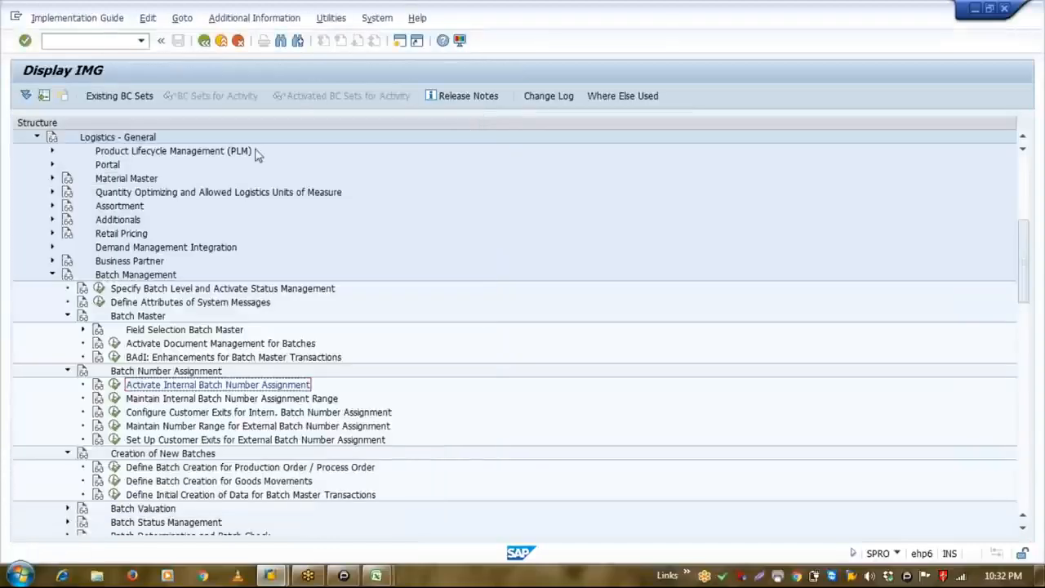
Review the intervals of number range object BATCH_CLT for internal batch numbers and return to the IMG.
click(189, 412)
click(114, 399)
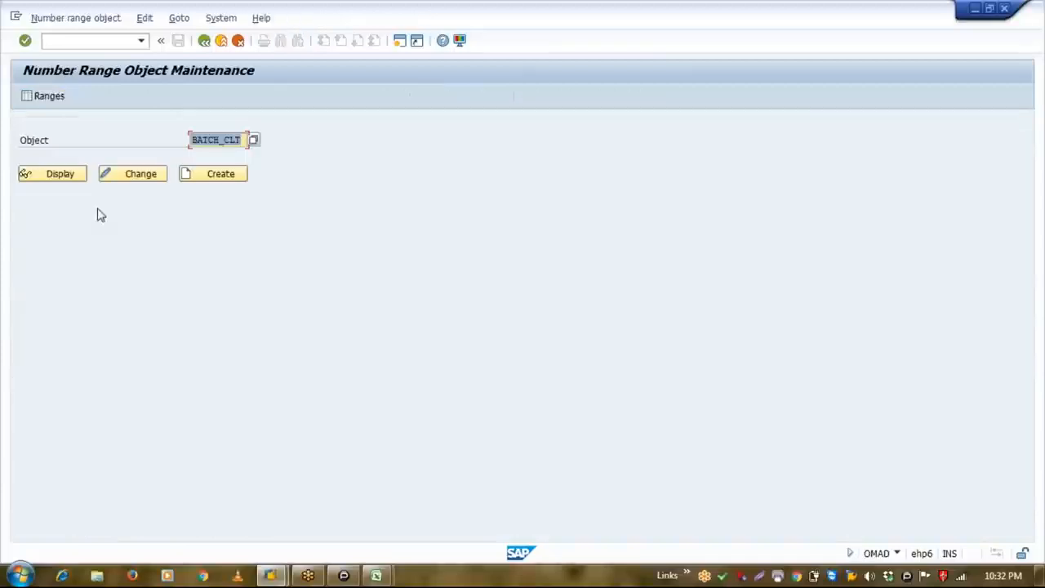
click(57, 173)
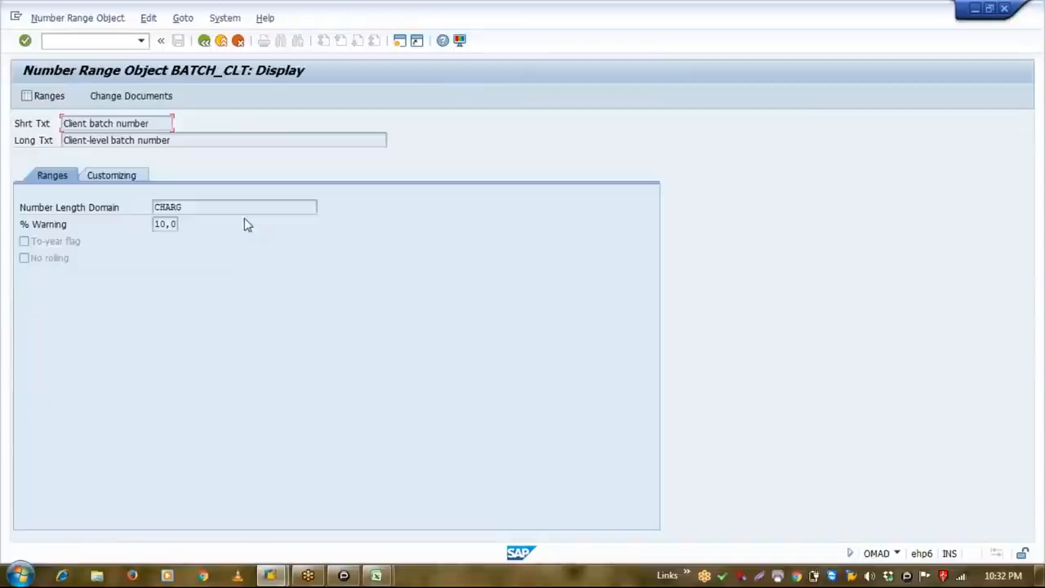
click(72, 97)
click(195, 156)
click(104, 161)
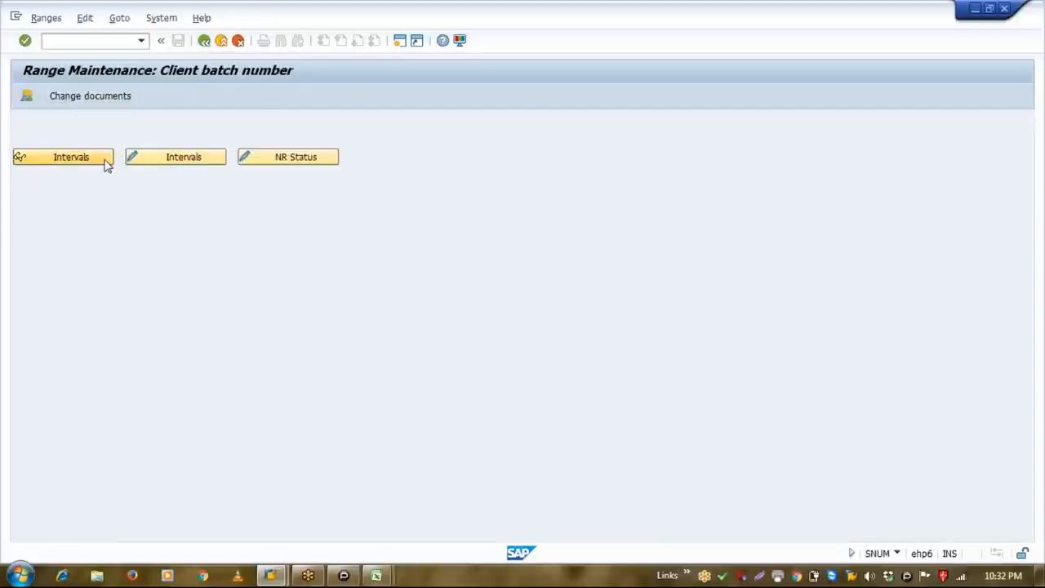
click(205, 41)
click(204, 40)
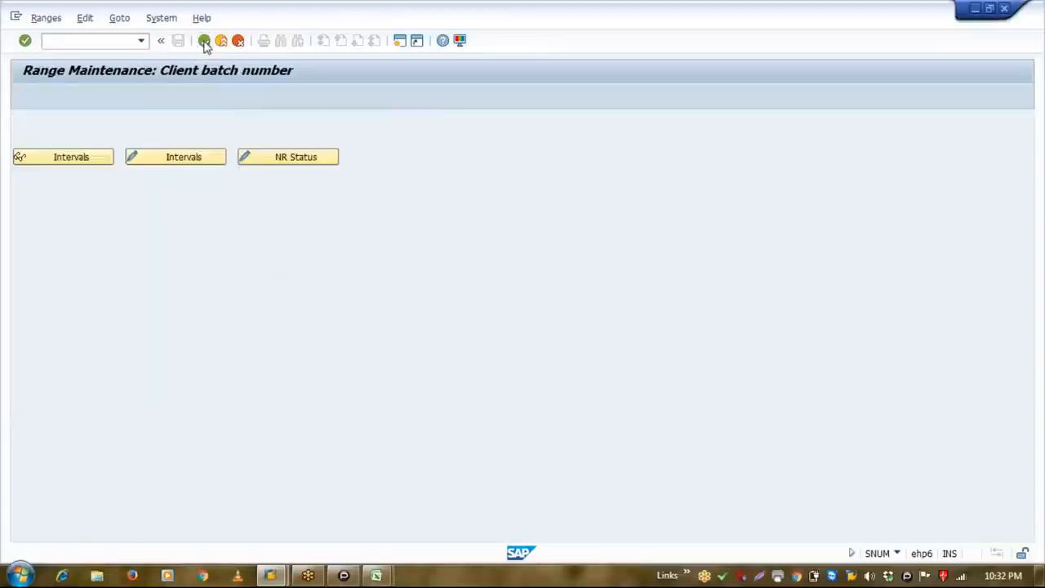
click(204, 41)
click(204, 41)
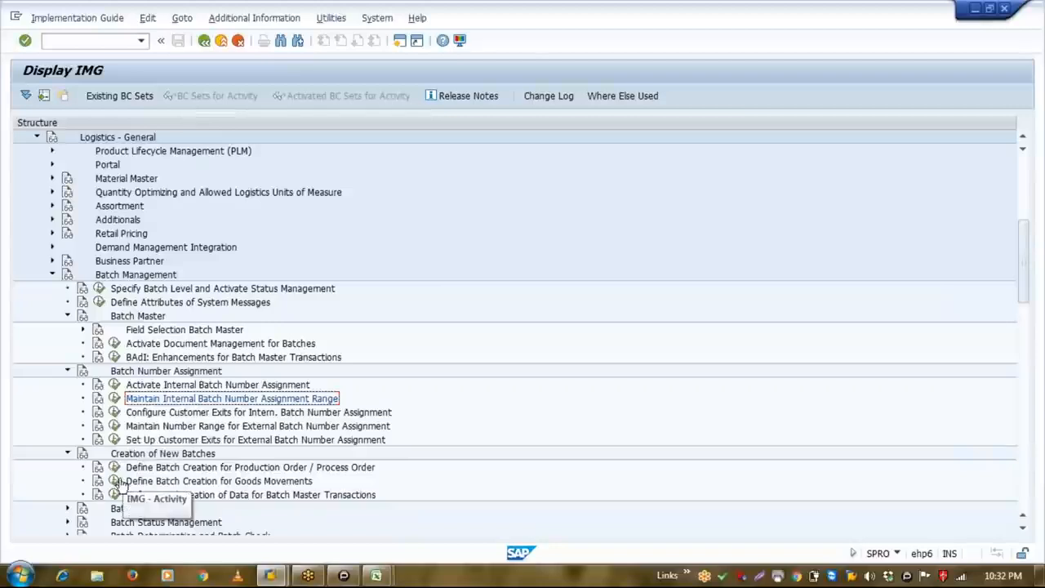
Open Define Batch Creation for Production Order / Process Order and look for plant 1110 in the scheduling profile list.
click(115, 474)
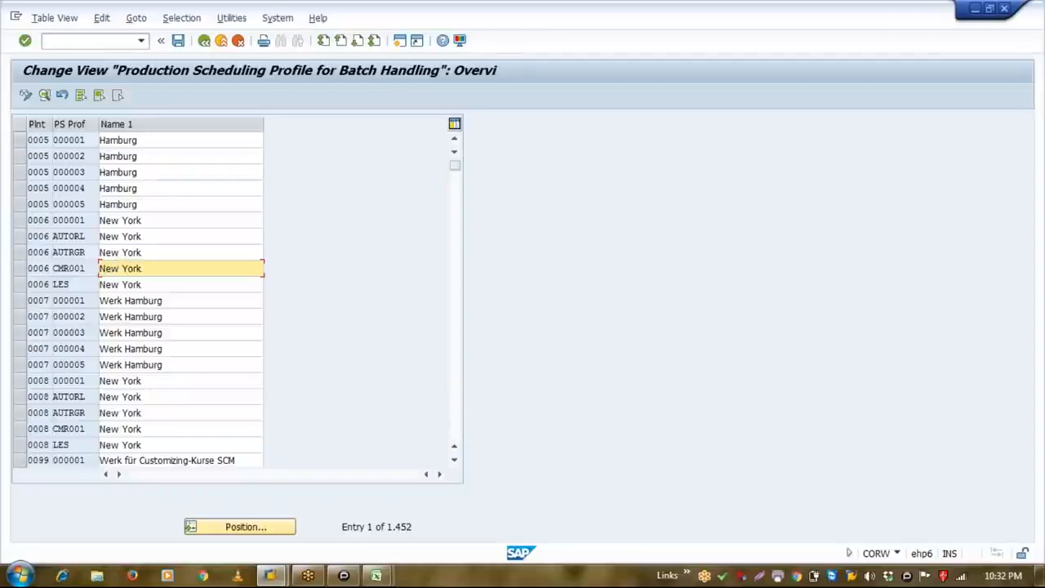
key(Page_Down)
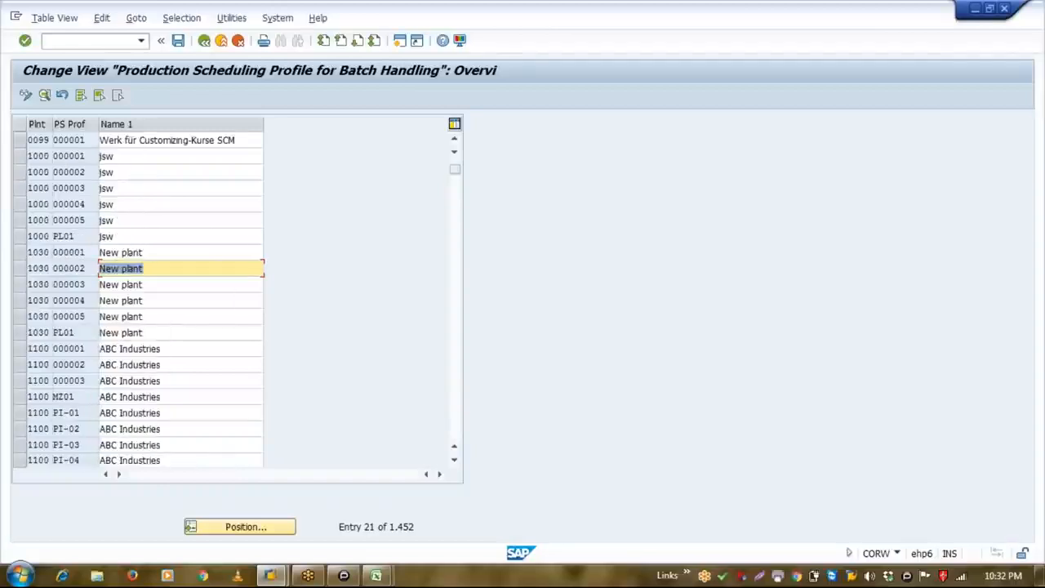
key(Page_Down)
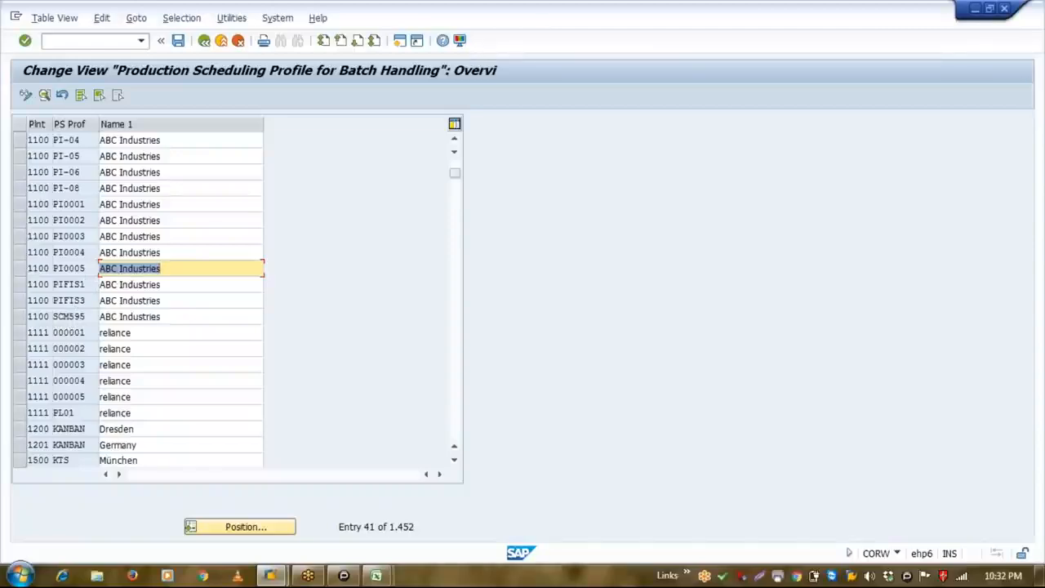
click(25, 94)
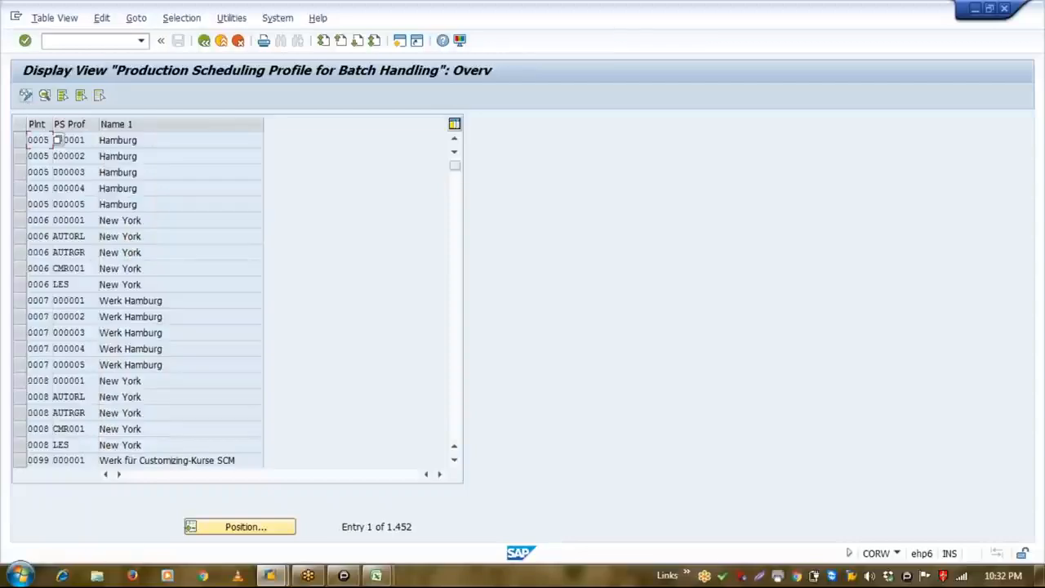
click(26, 95)
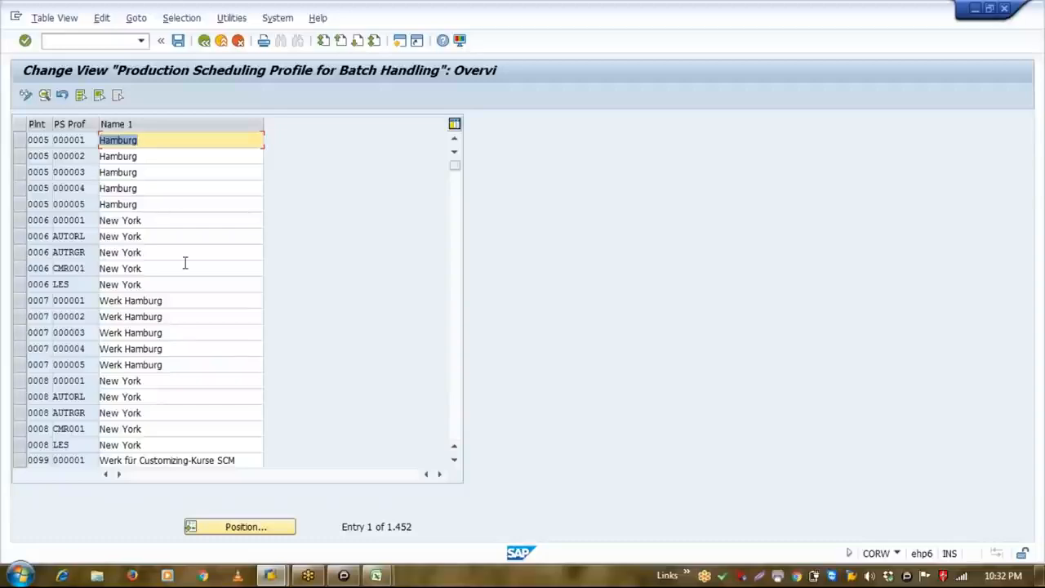
Position the production scheduling profile list at plant 1110.
click(282, 527)
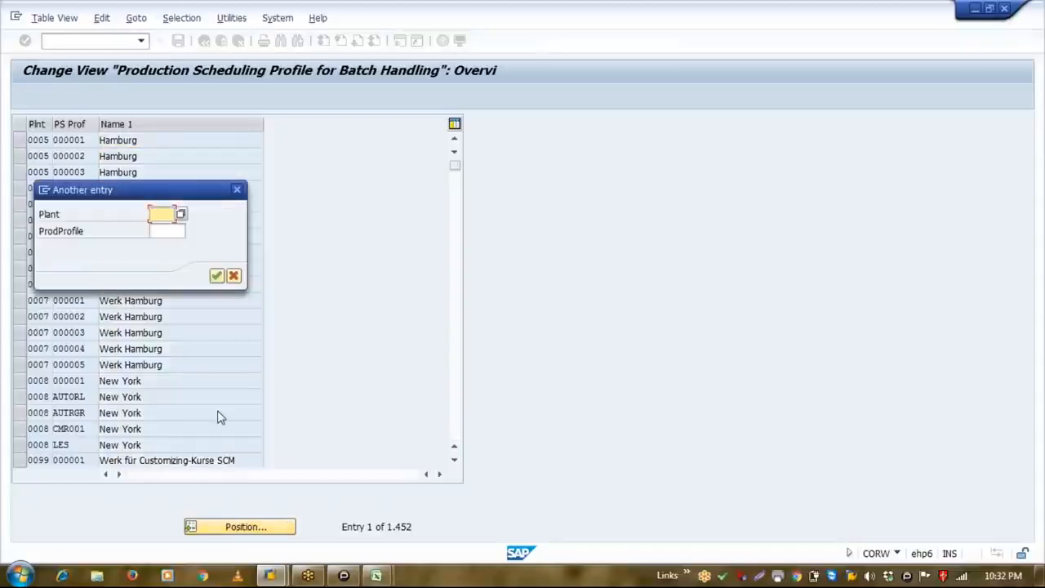
text(111)
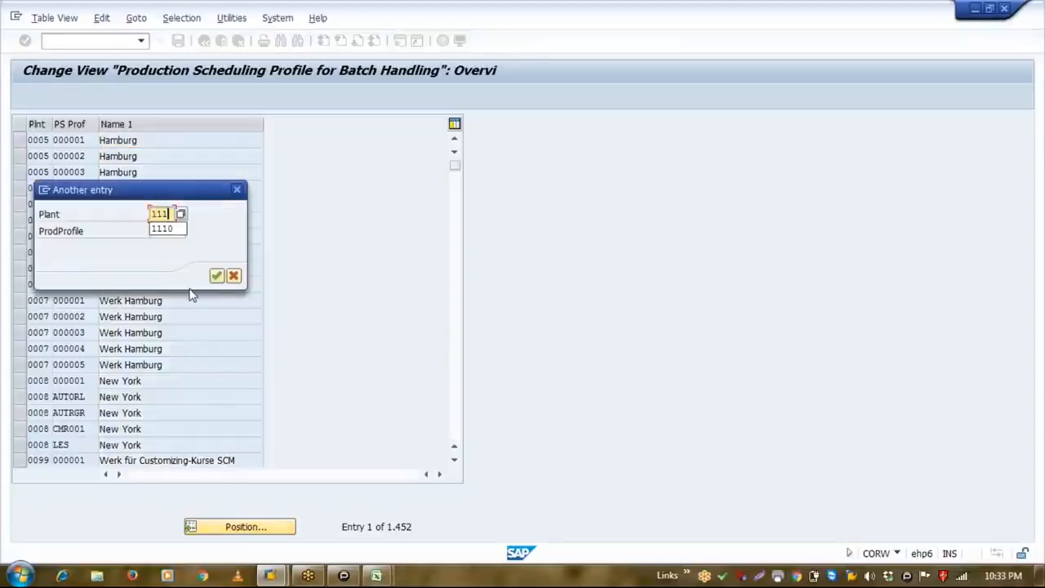
text(0)
key(Return)
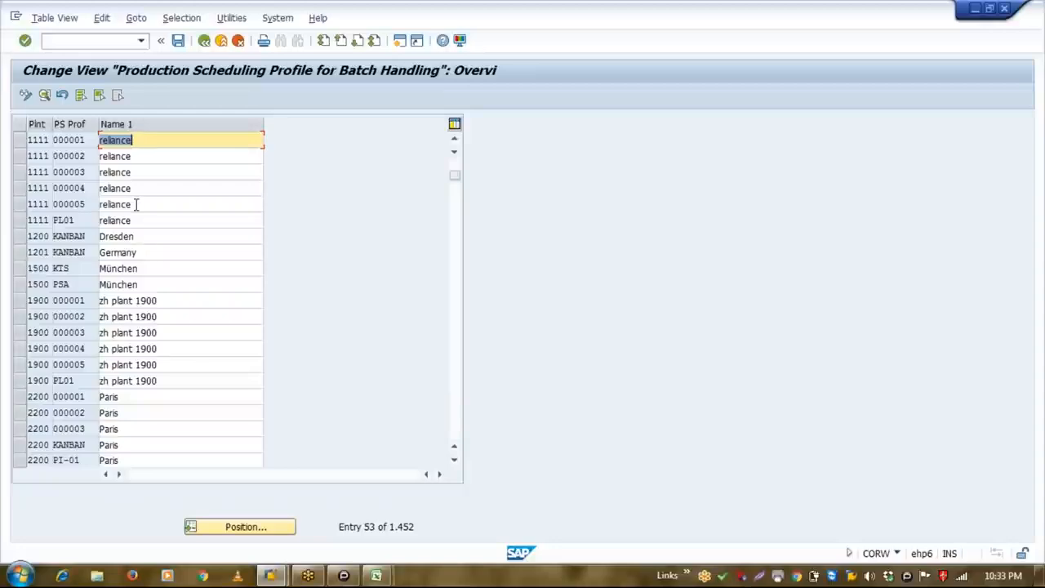
Go back to the plant 1100 entries and examine their production scheduling profiles one by one.
key(Page_Up)
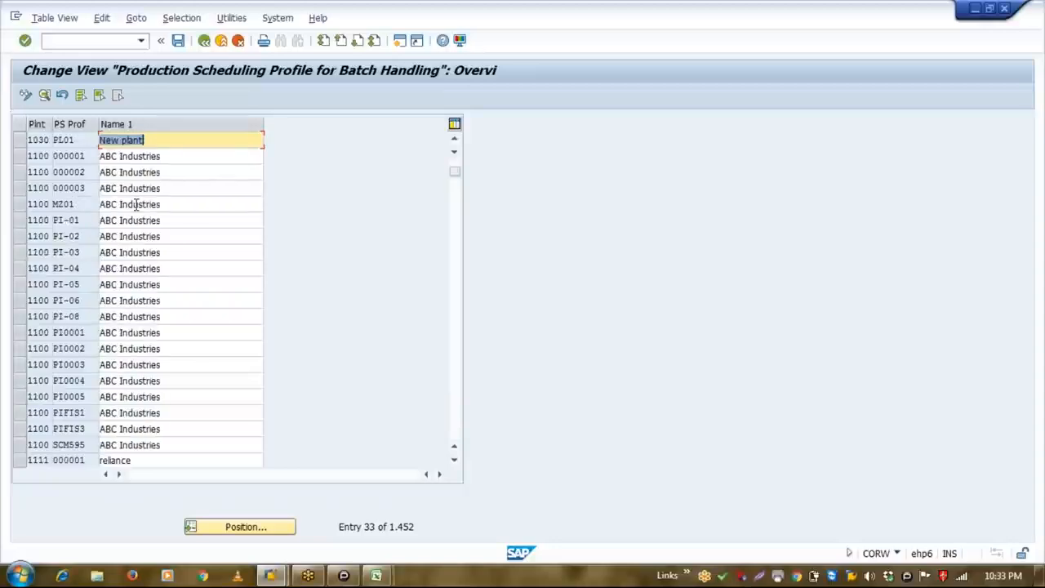
click(46, 160)
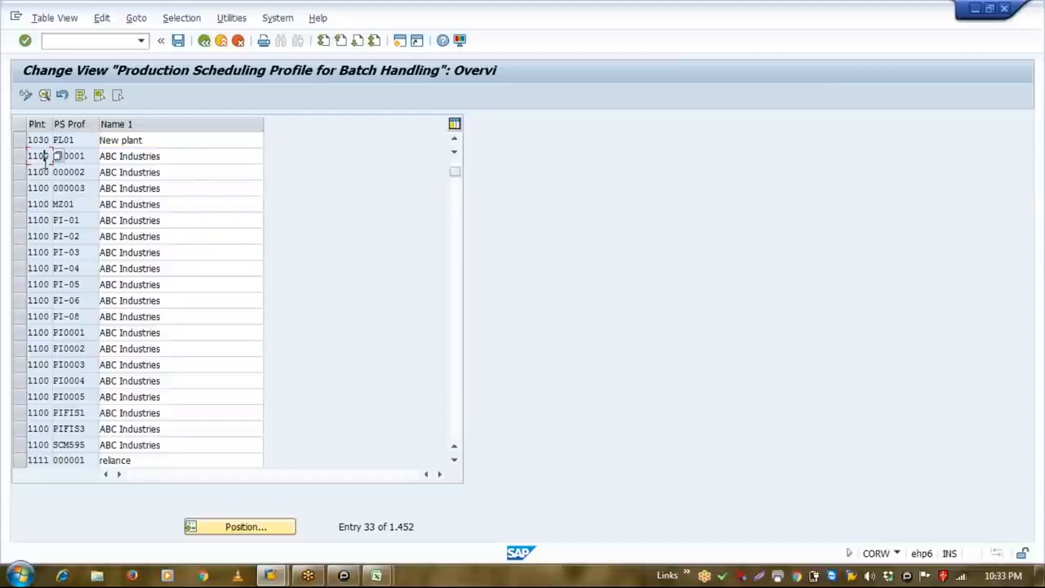
key(Down)
key(Down)
key(Down)
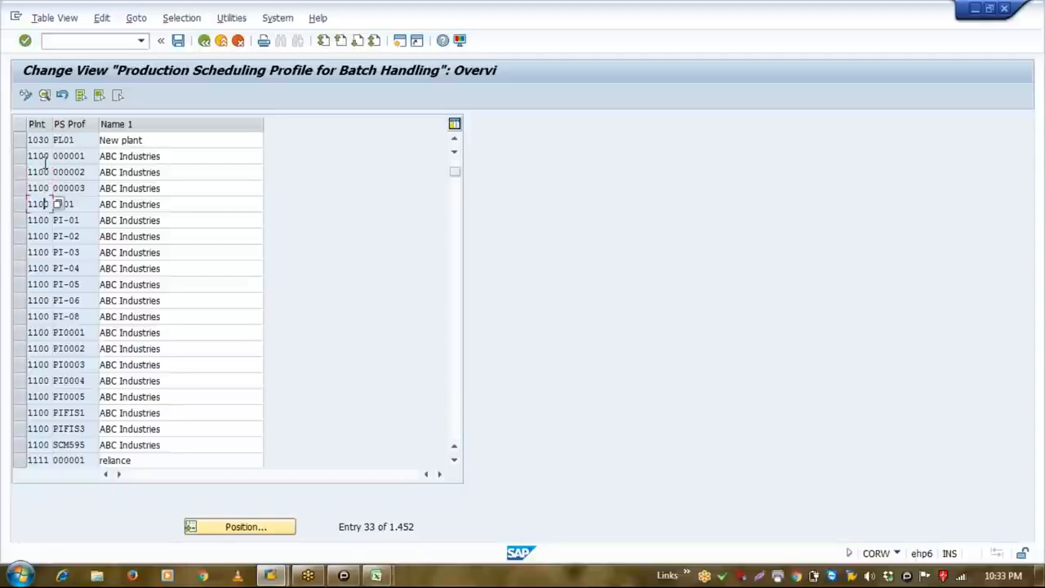
key(Down)
key(Down)
key(Down)
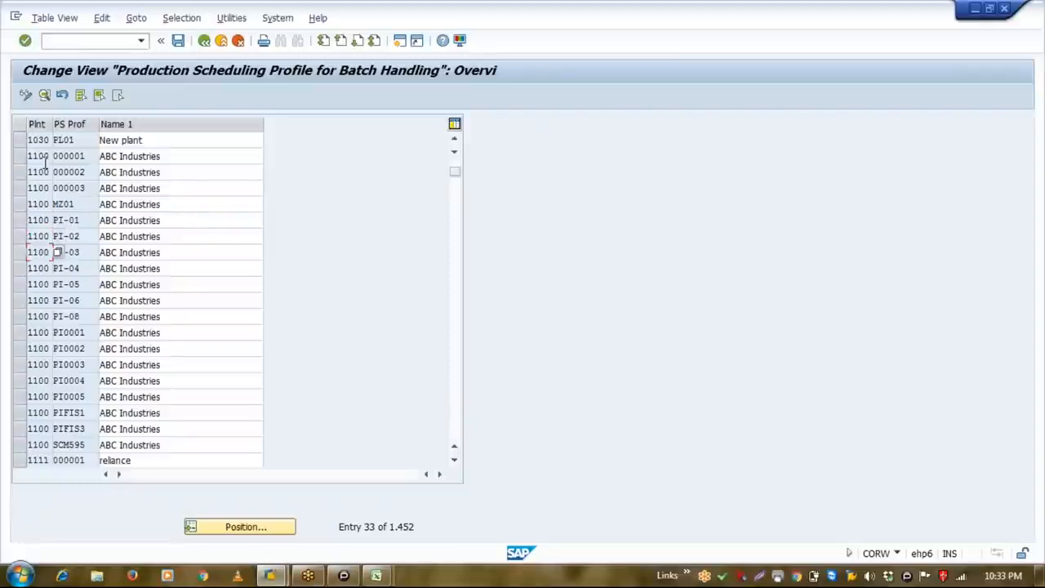
Look through the remaining PI profiles of plant 1100 in the batch handling profile list.
key(Down)
key(Down)
key(Down)
key(Down)
key(Down)
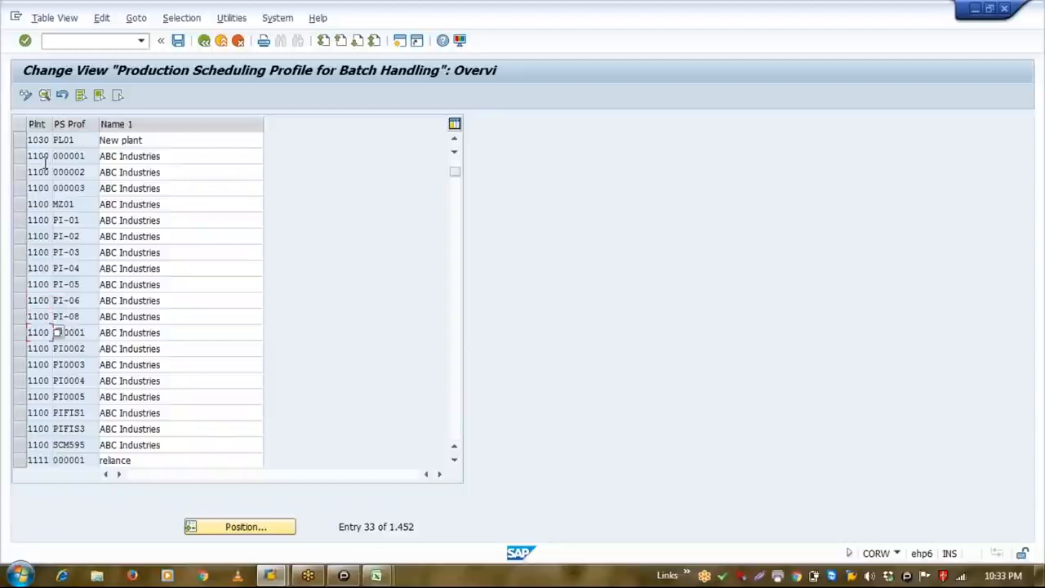
key(Down)
key(Down)
Open transaction OPKP in a new session and return the batch handling session to the IMG.
click(399, 43)
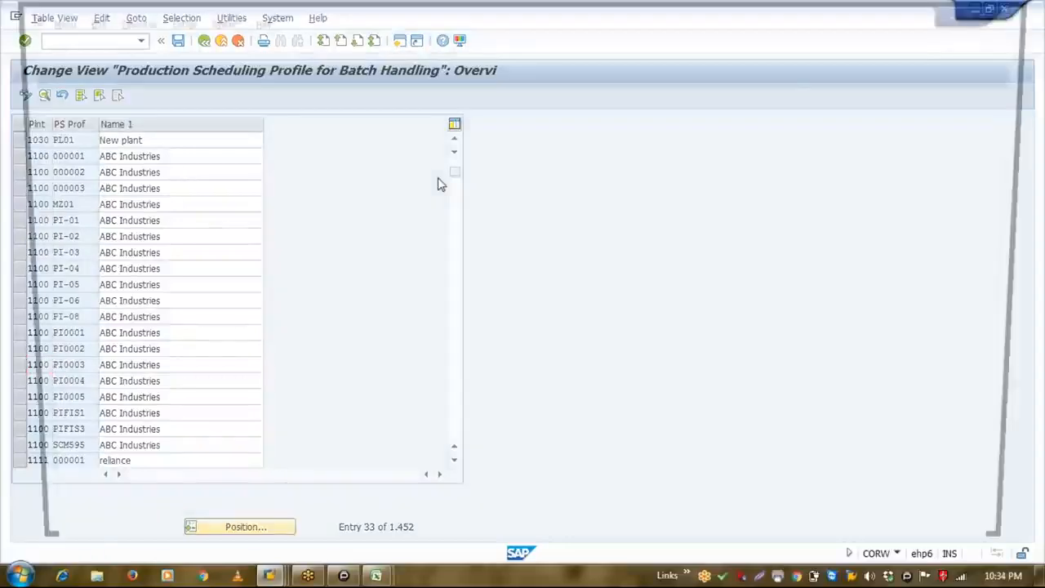
text(OPKP)
key(Return)
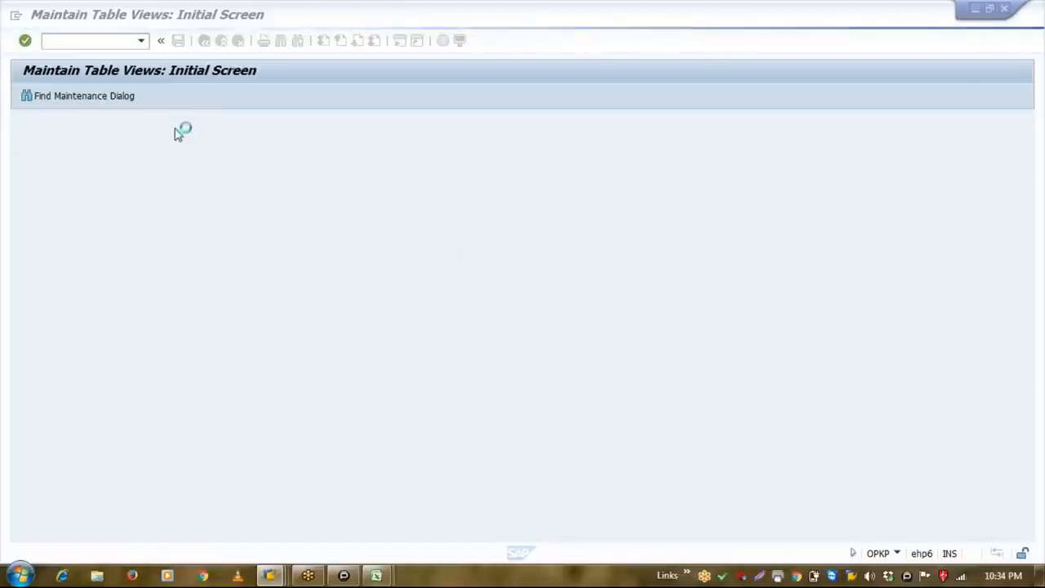
key(alt+Tab)
key(alt+Tab)
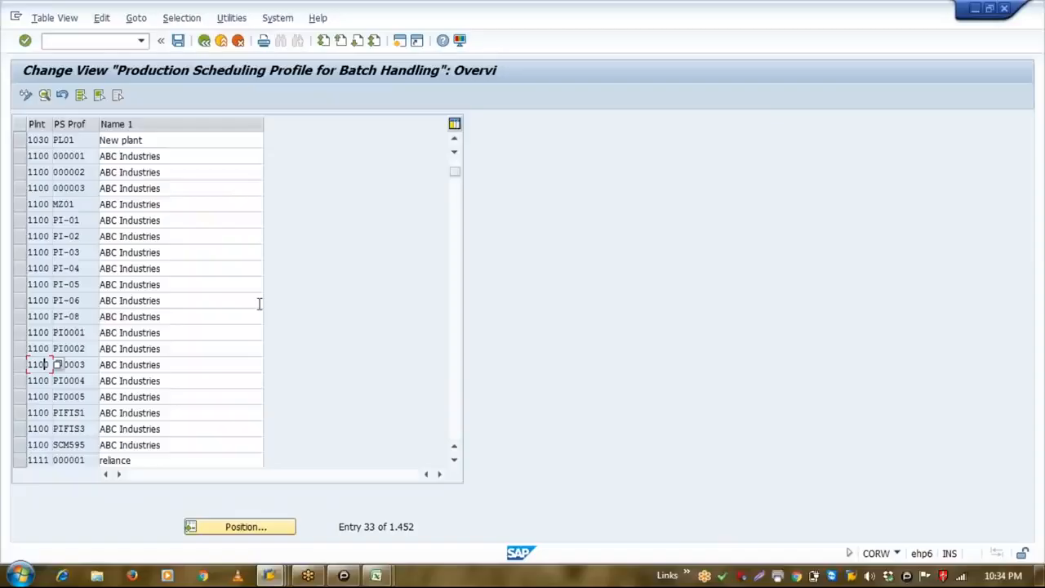
click(204, 41)
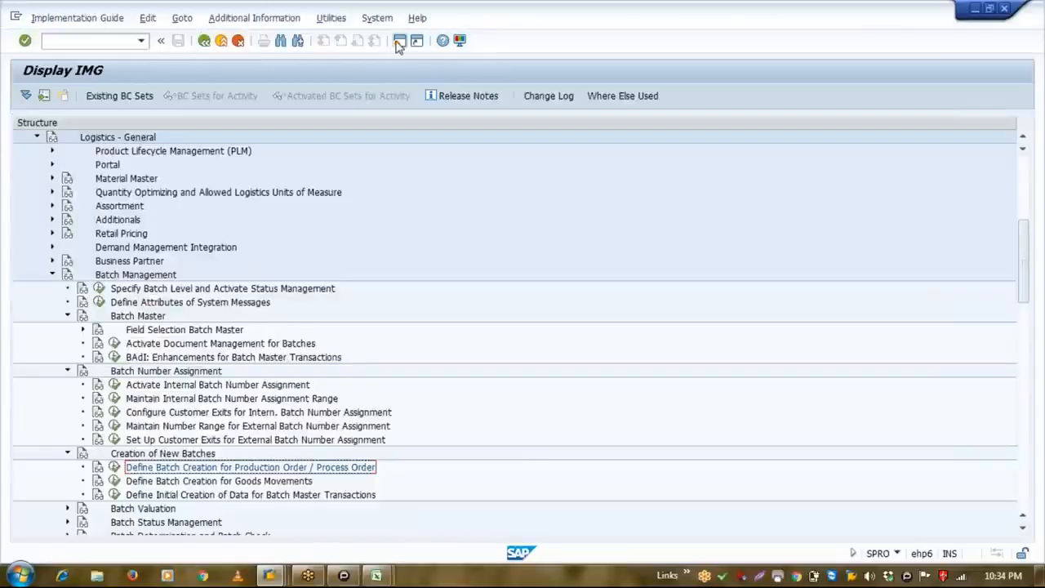
click(398, 44)
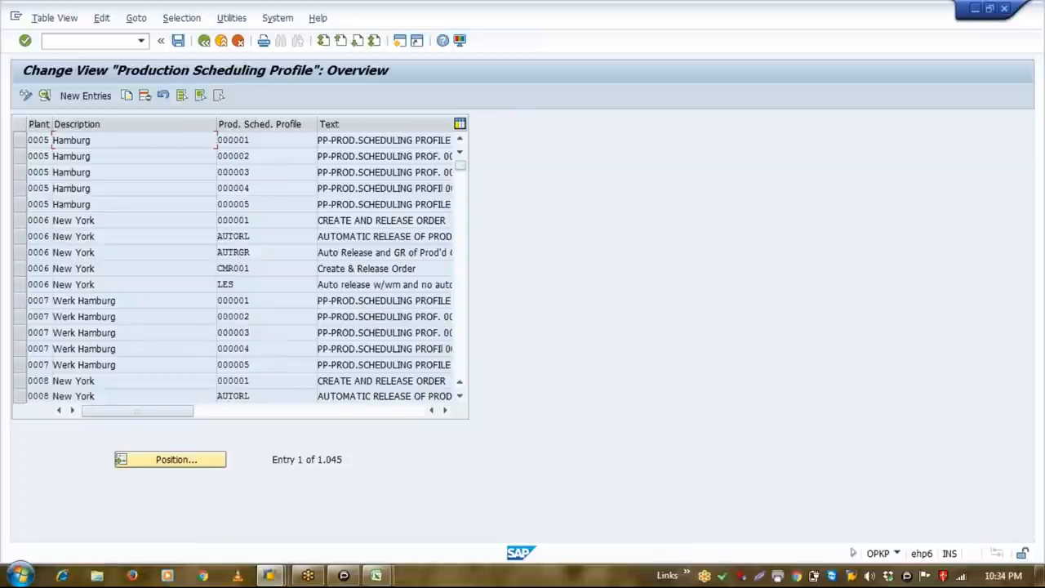
Look through the production scheduling profile overview for the plants and profile keys already maintained.
click(135, 237)
key(Page_Down)
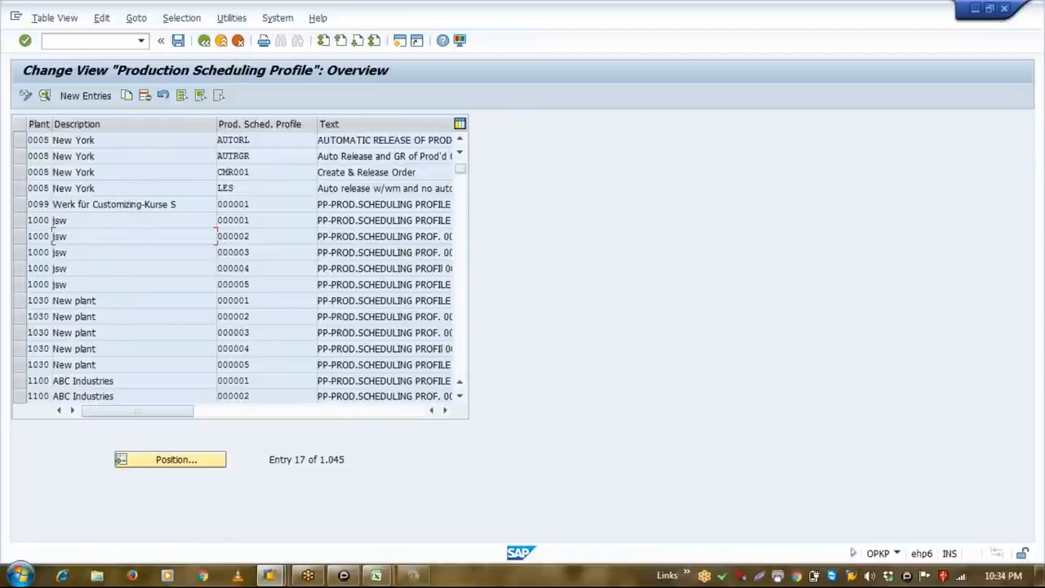
key(Page_Down)
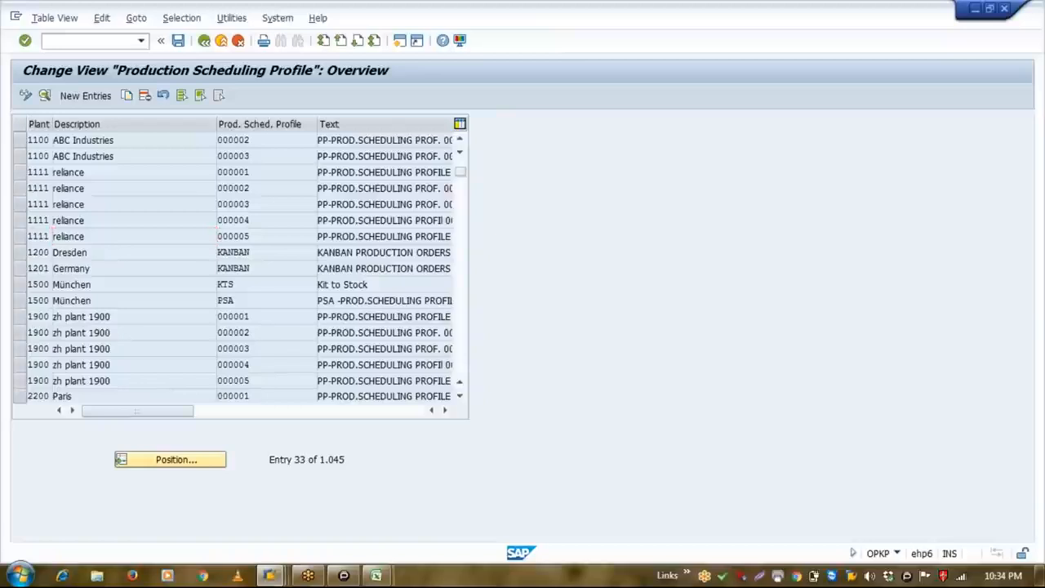
key(Page_Up)
key(Page_Up)
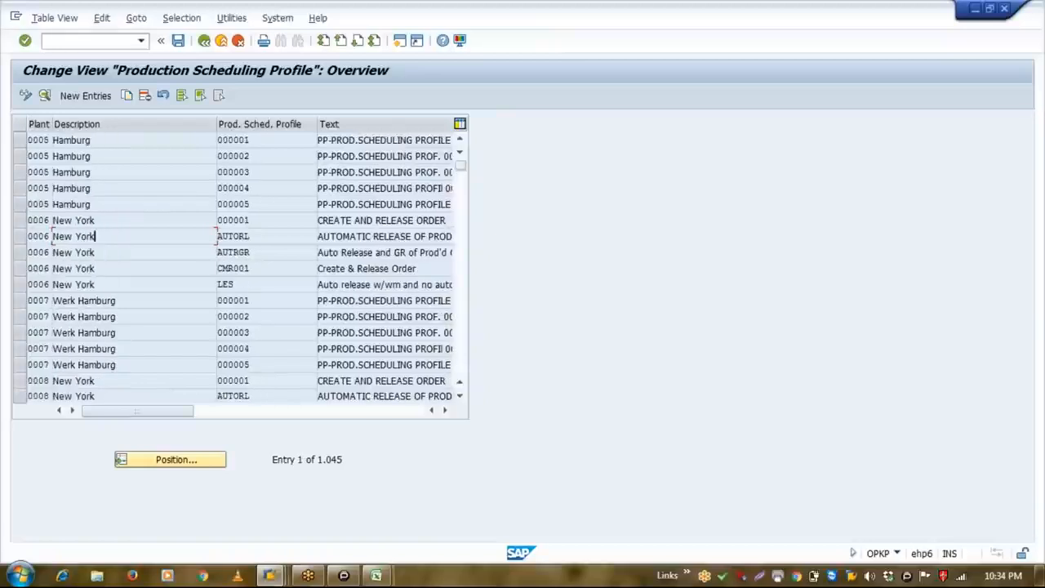
click(261, 139)
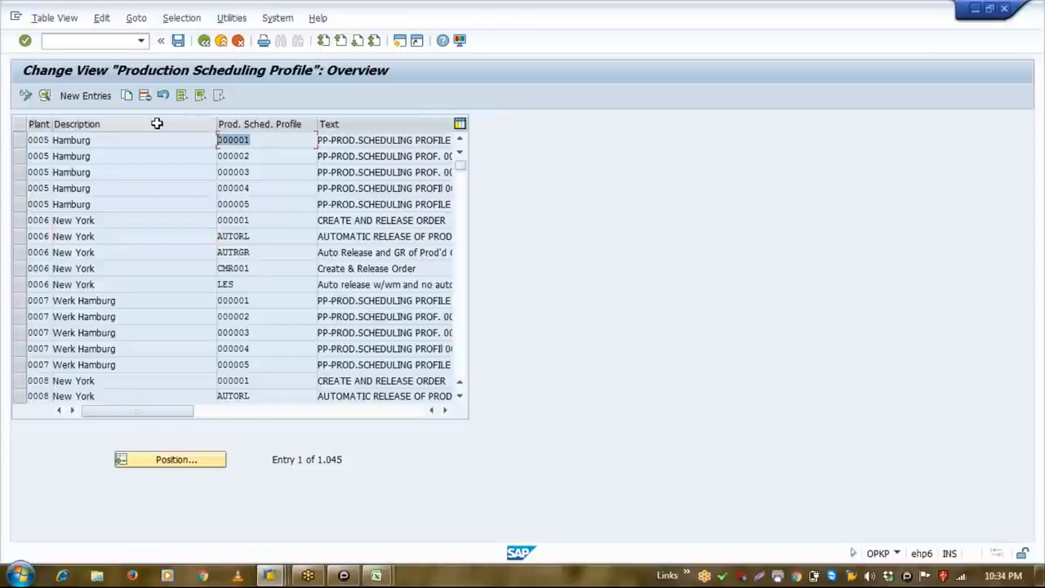
Create a new production scheduling profile entry 000001 for plant 1110 and activate Automatic Goods Receipt.
click(91, 98)
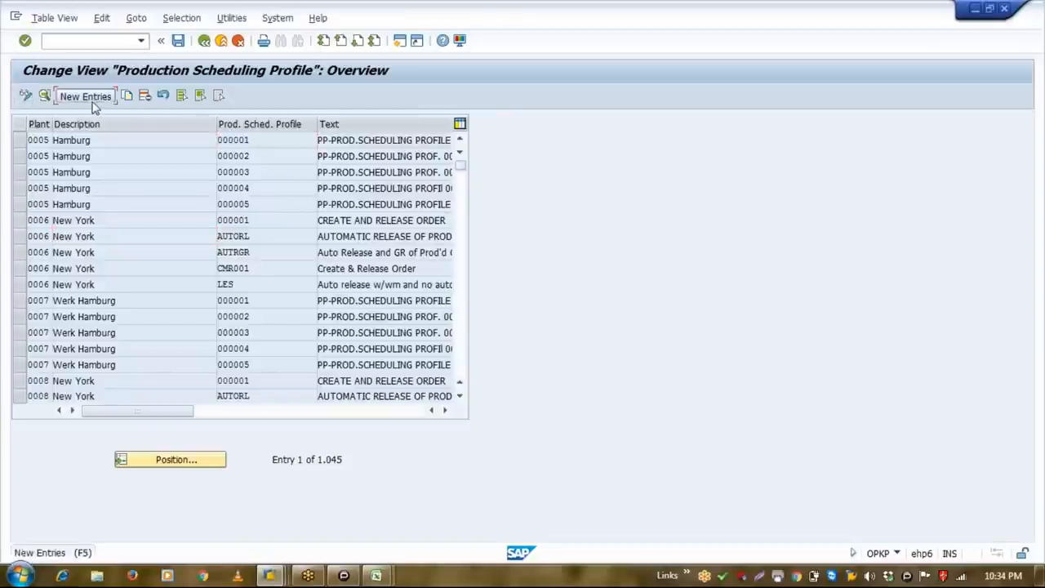
text(1)
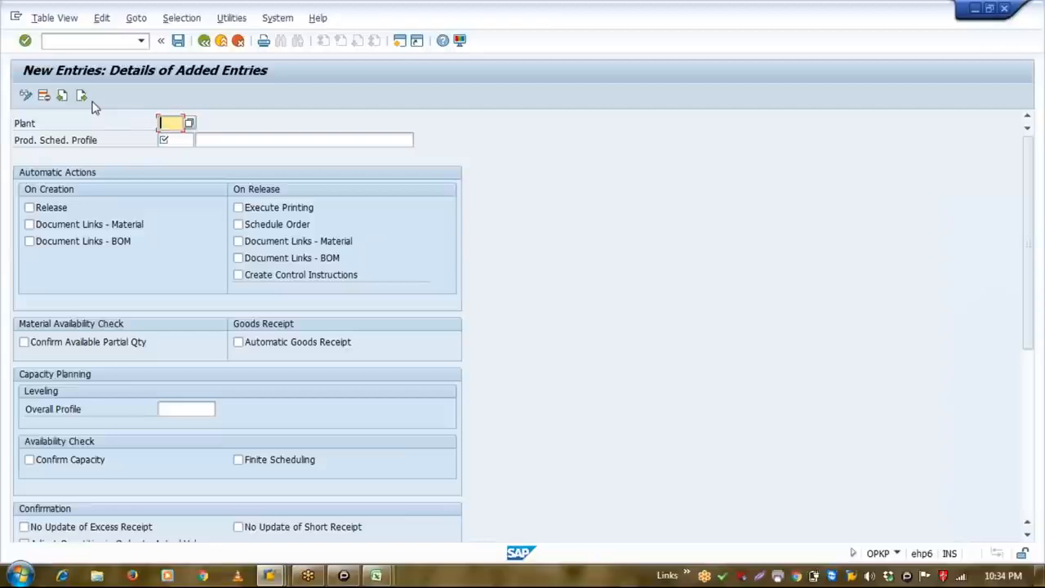
text(110)
key(Tab)
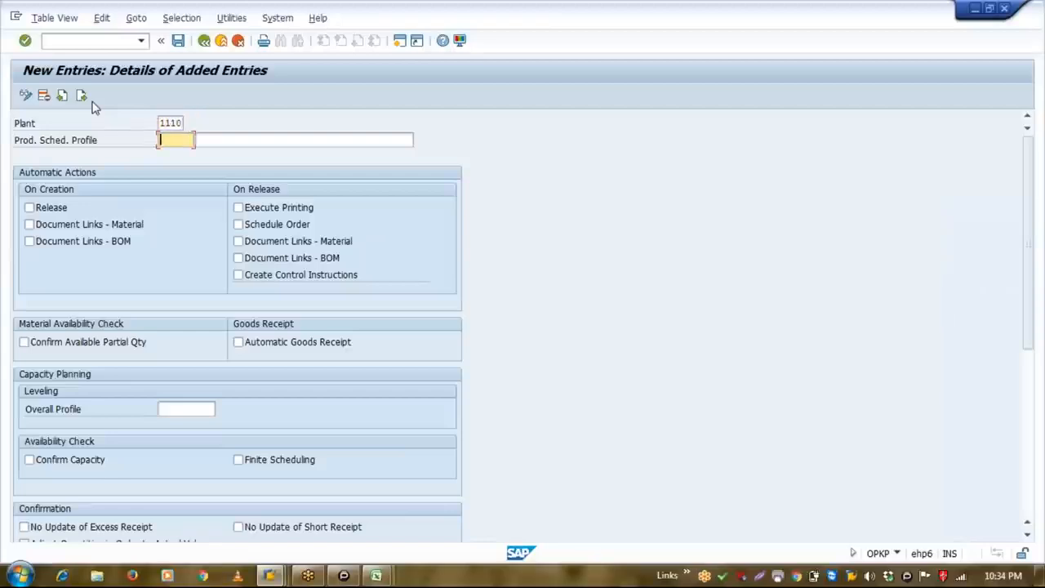
text(000001)
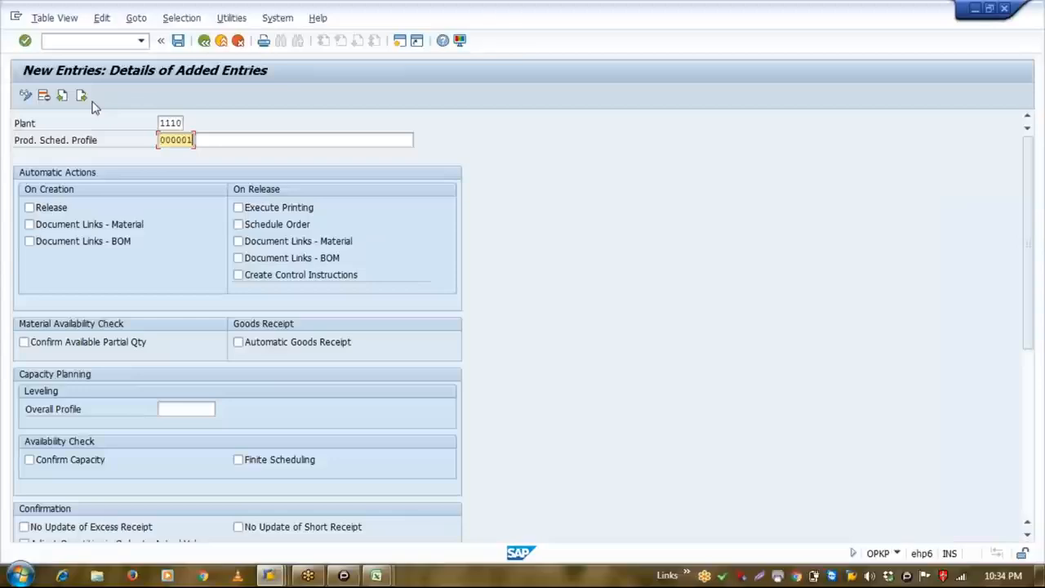
key(Tab)
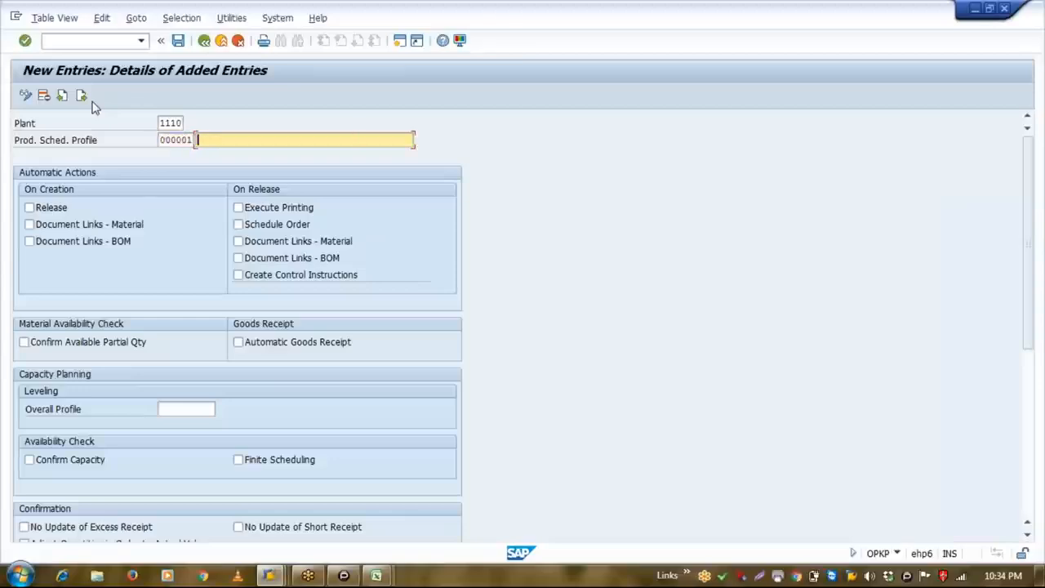
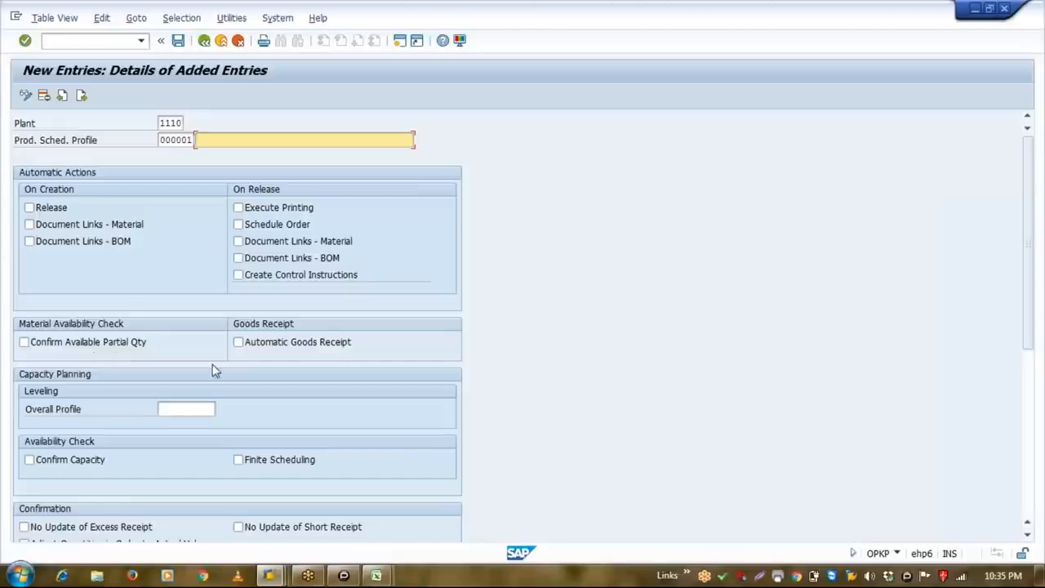
click(252, 347)
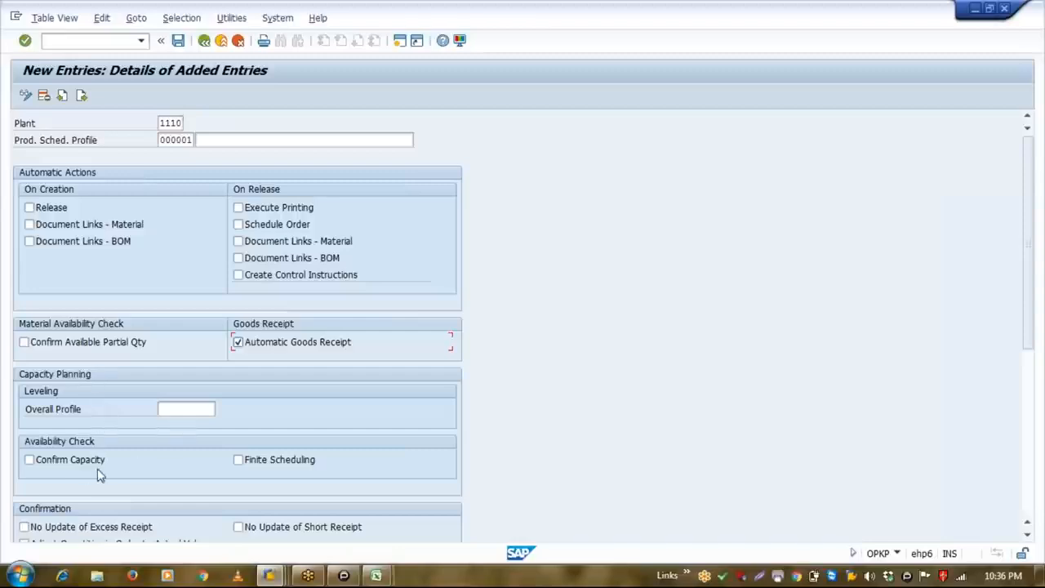
Set Automatic Batch Creation in the Order to 1, automatic batch creation at order creation.
click(1027, 535)
click(1027, 535)
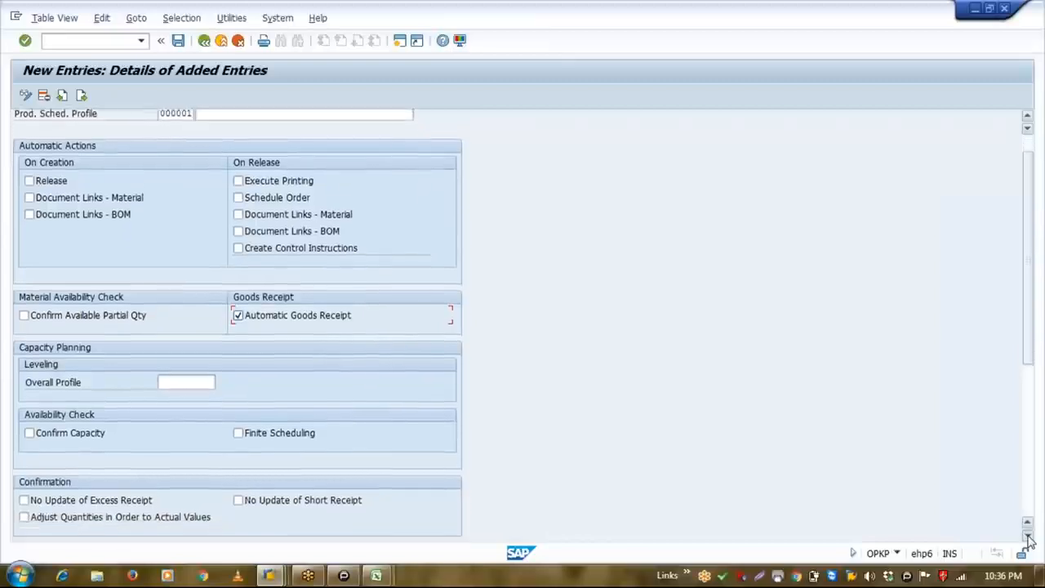
click(1027, 536)
click(1027, 536)
click(1027, 536)
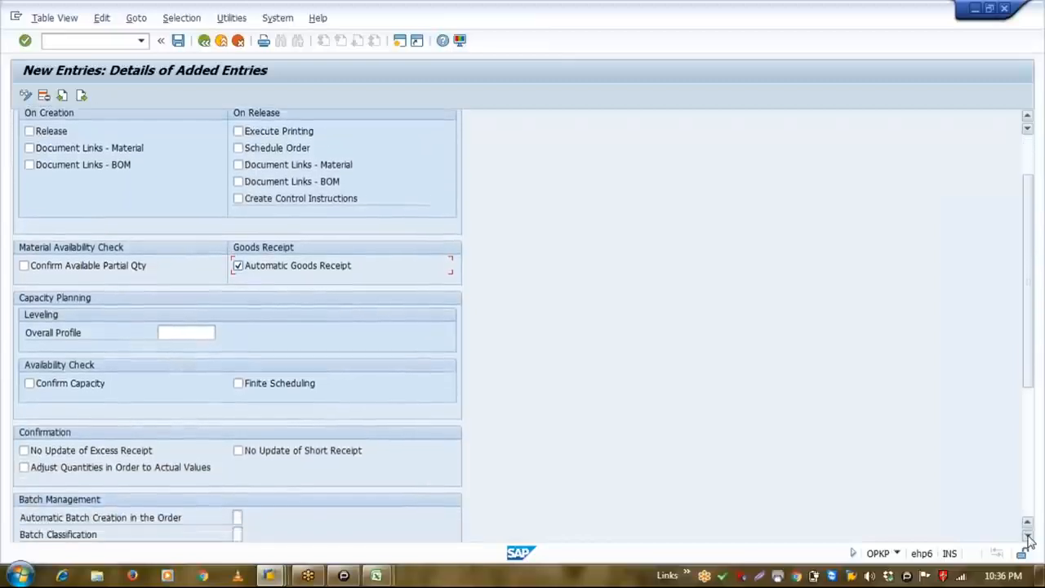
click(1027, 536)
click(1027, 536)
click(1027, 536)
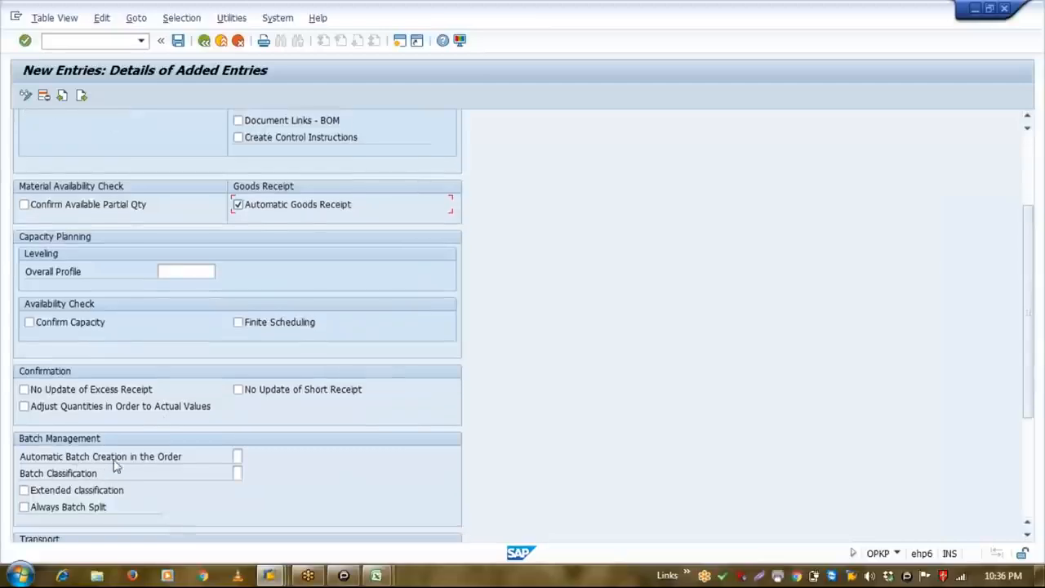
click(236, 455)
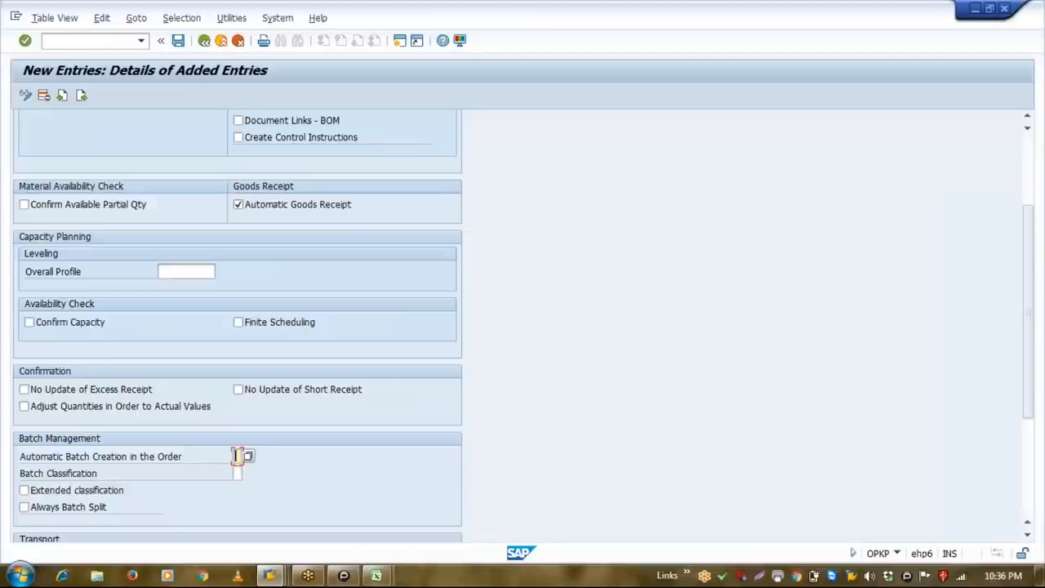
click(248, 457)
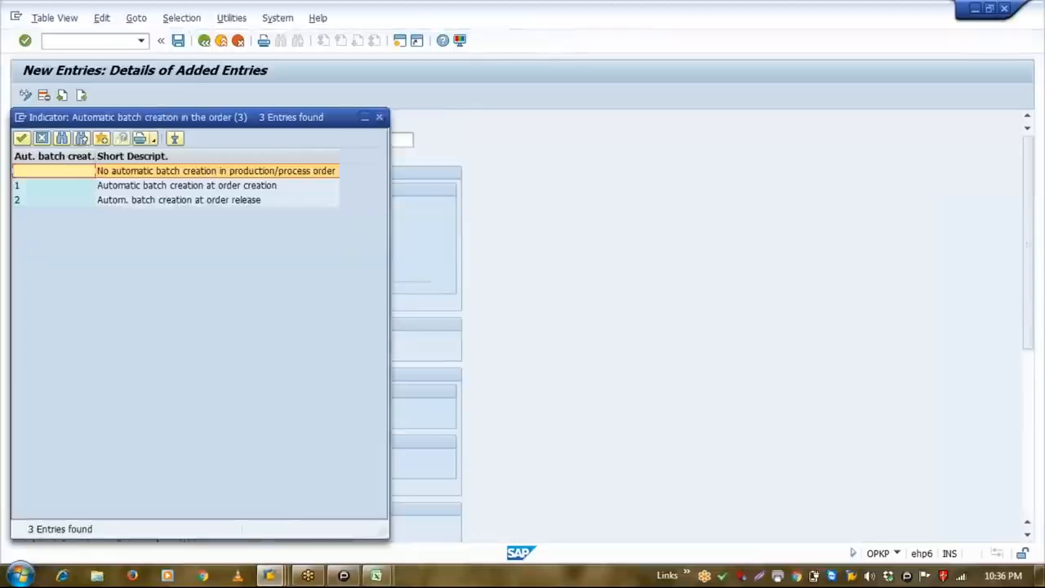
click(186, 185)
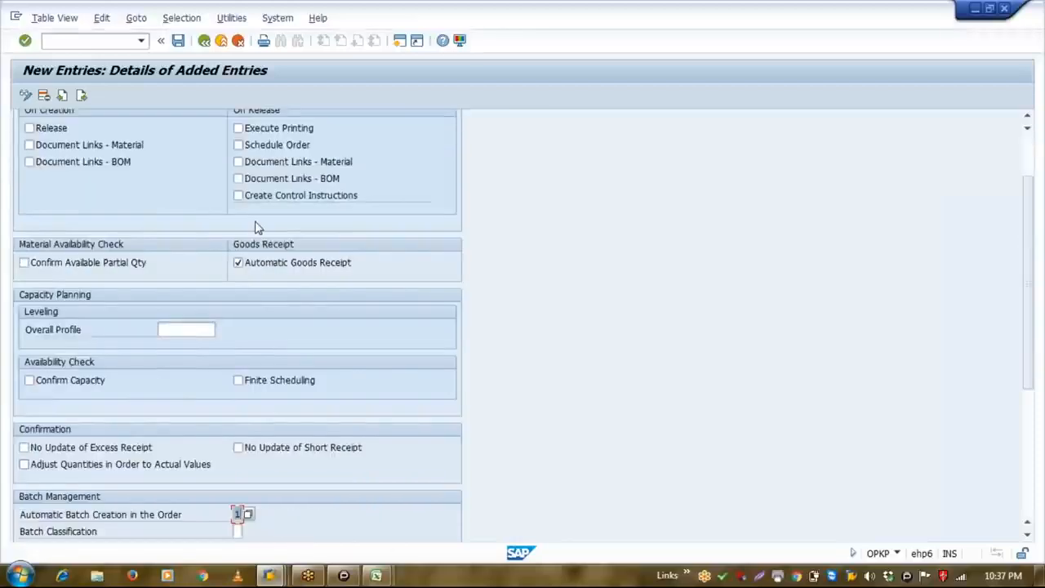
Display a recent production order with transaction CO03 in a new session and examine the batch field in its goods receipt data.
click(398, 42)
text(CO)
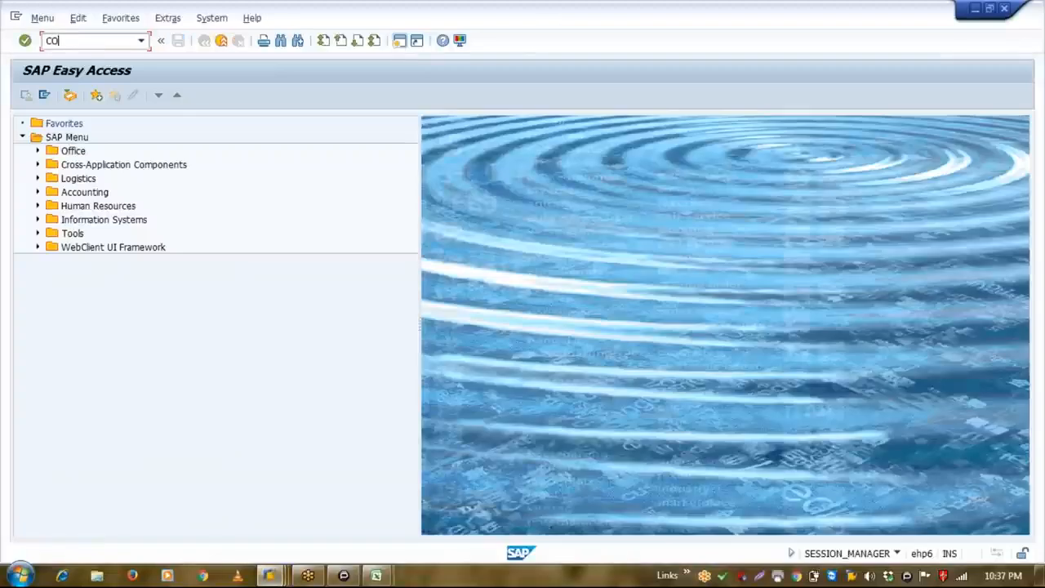
text(03)
key(Return)
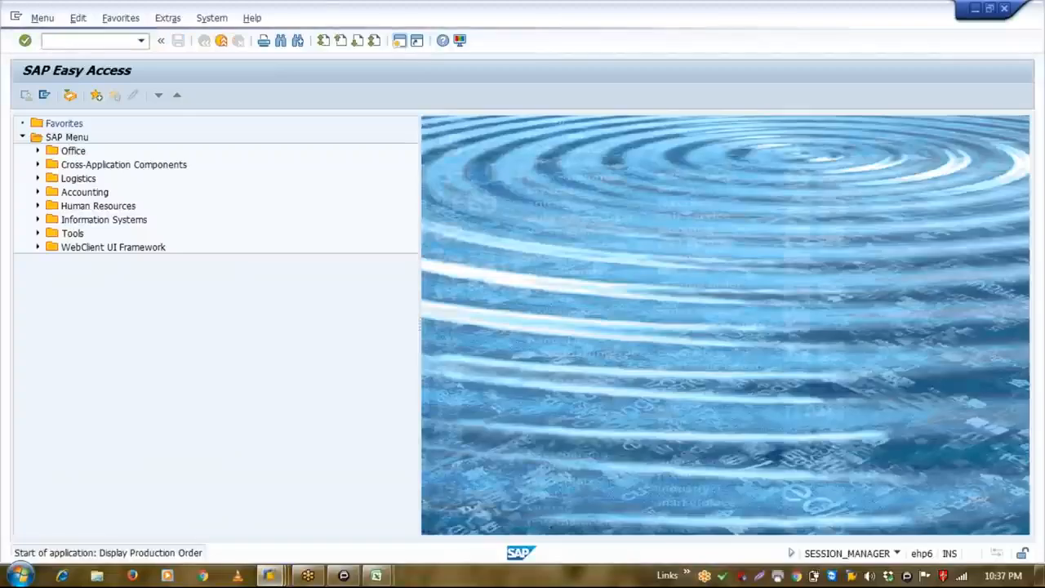
key(Down)
key(Down)
key(Return)
key(Return)
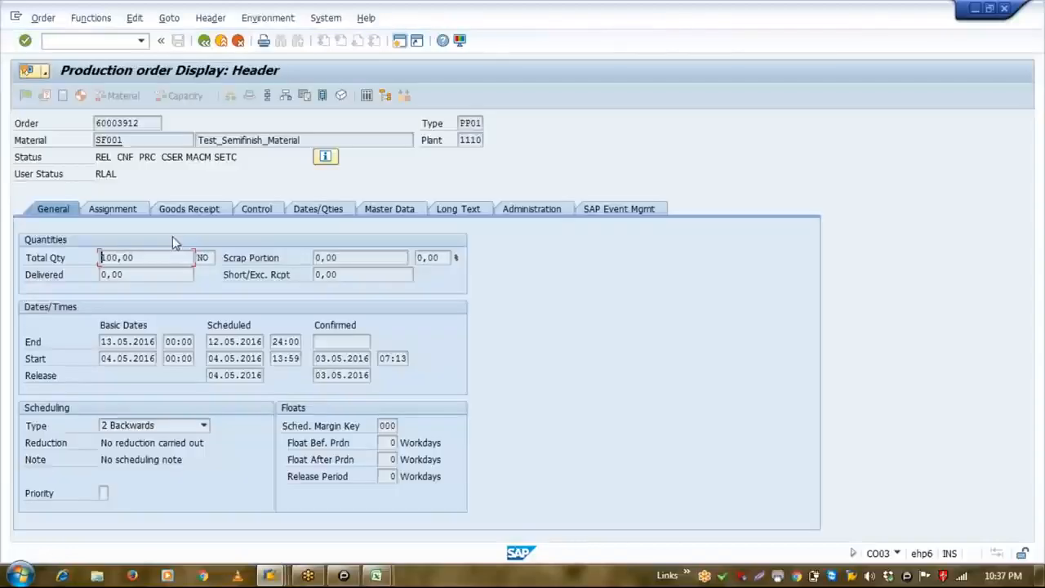
click(171, 212)
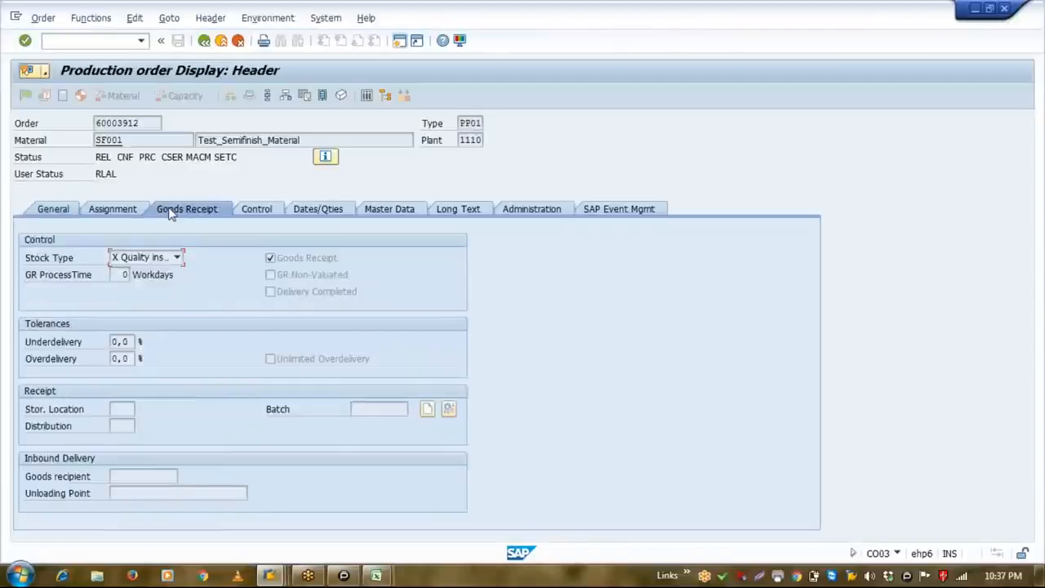
click(379, 408)
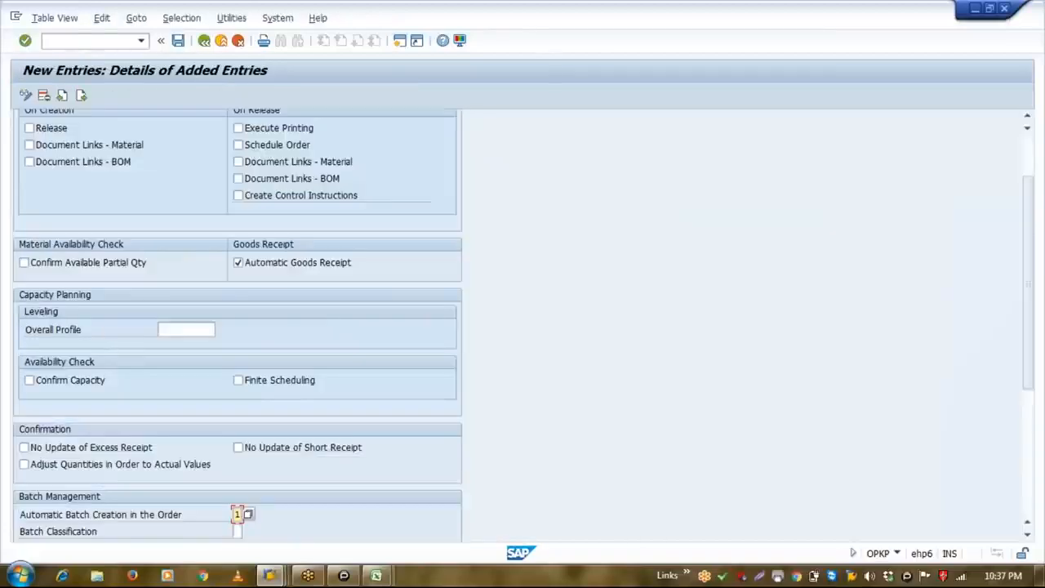
In the new profile entry, review the batch classification options, keep No branching to batch classification, and examine the remaining settings.
key(Tab)
key(Tab)
key(Tab)
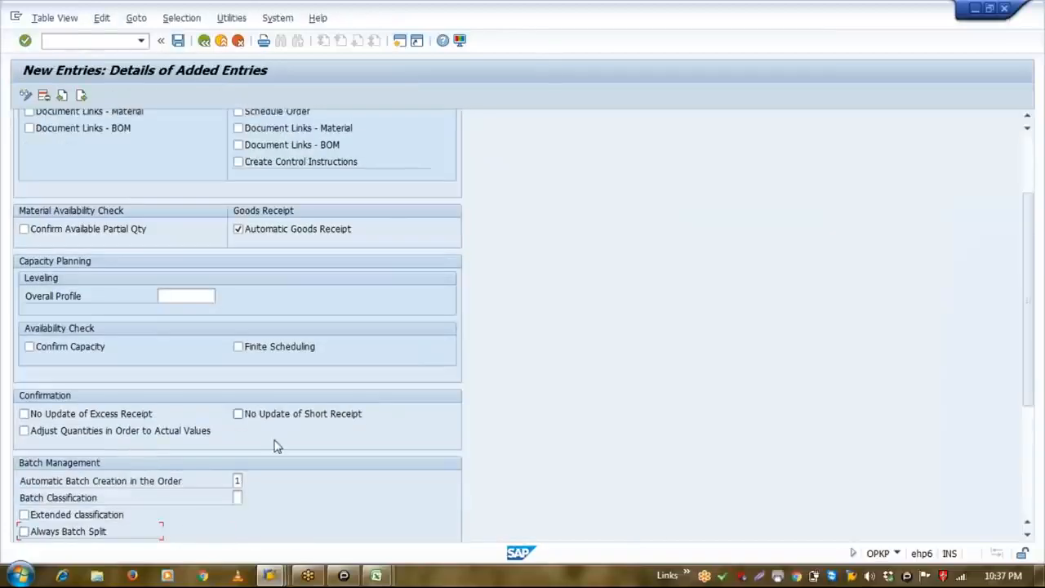
click(237, 497)
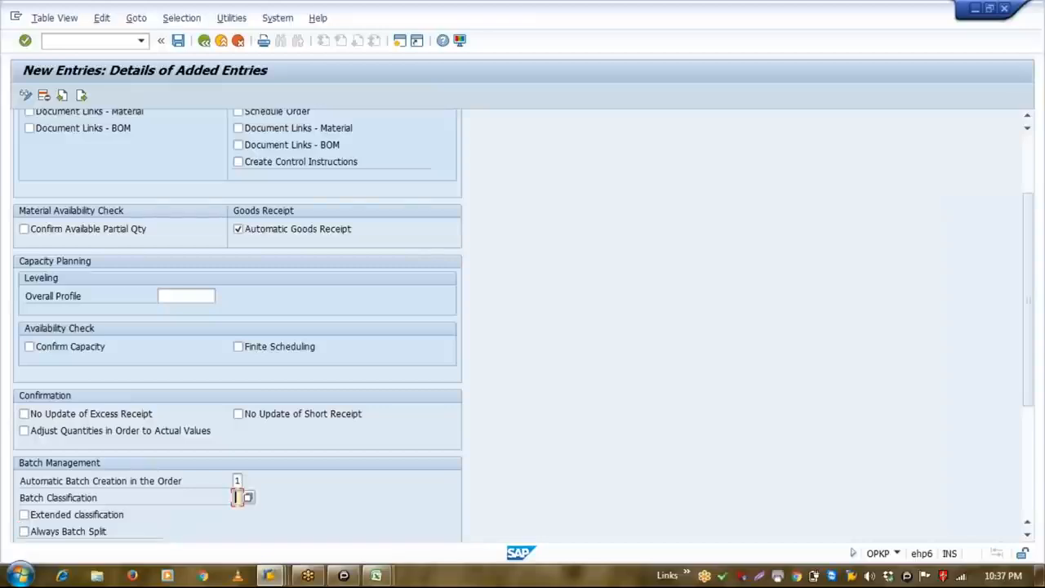
click(248, 498)
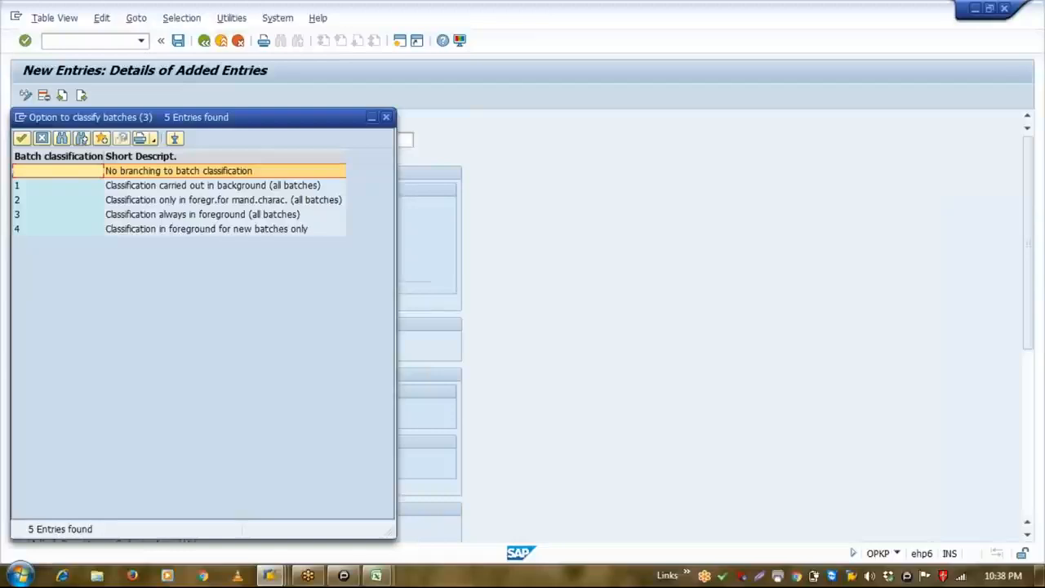
key(Return)
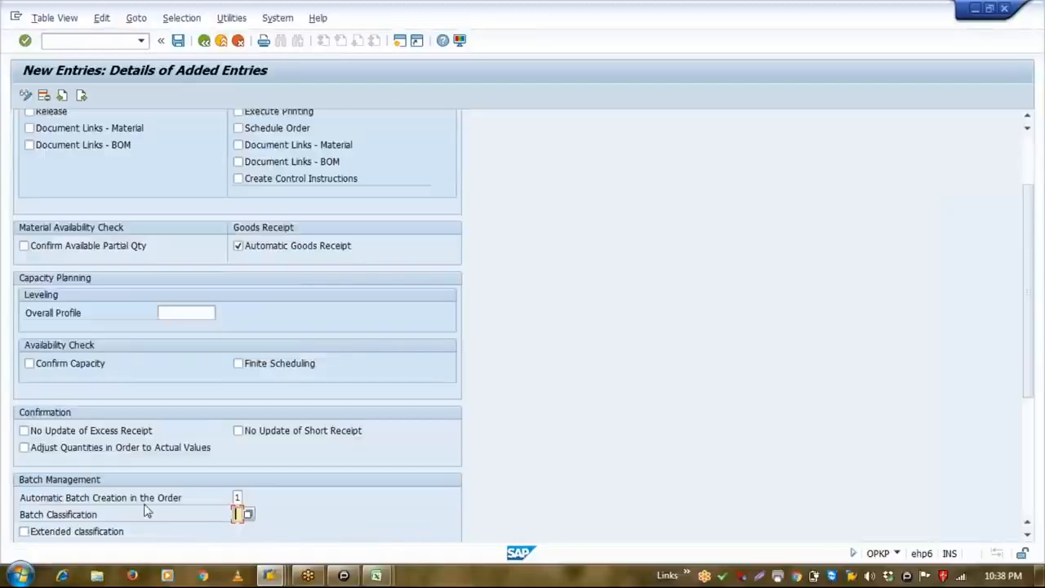
key(Tab)
scroll(163, 528, down, 5)
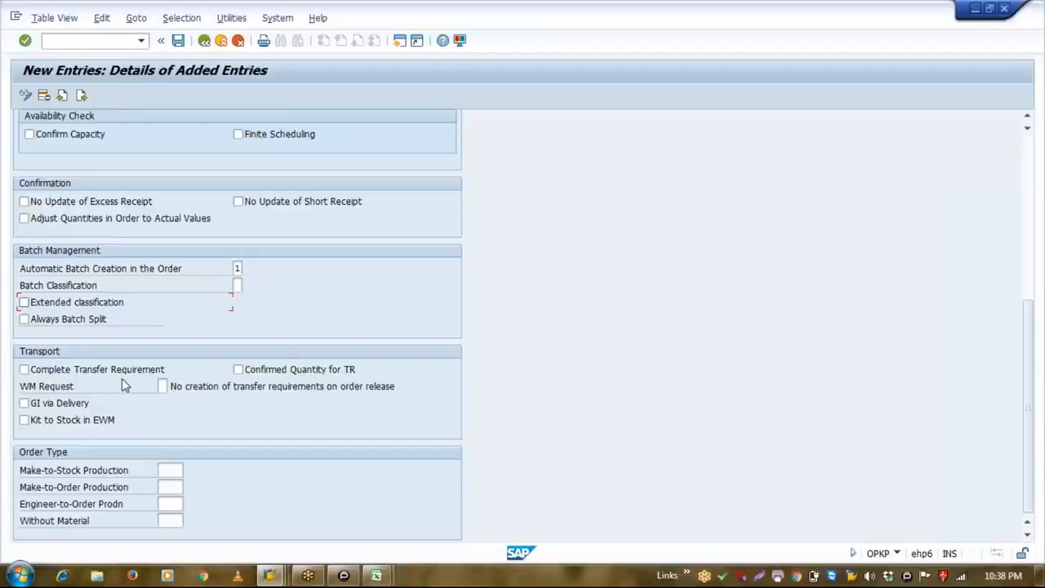
Switch to the PP documentation workbook in Excel and add a new blank worksheet.
click(376, 575)
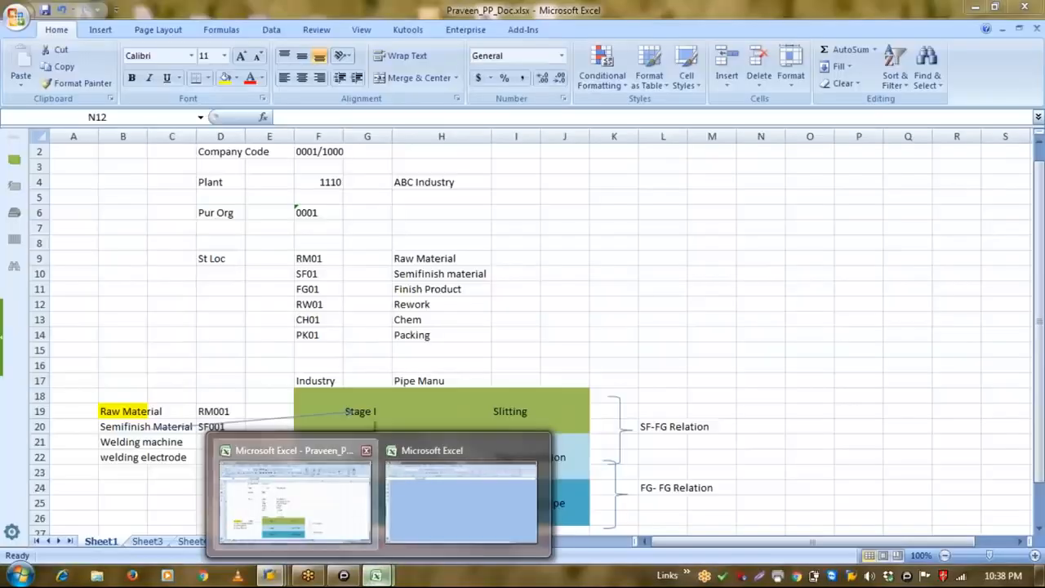
click(359, 499)
click(465, 541)
click(124, 184)
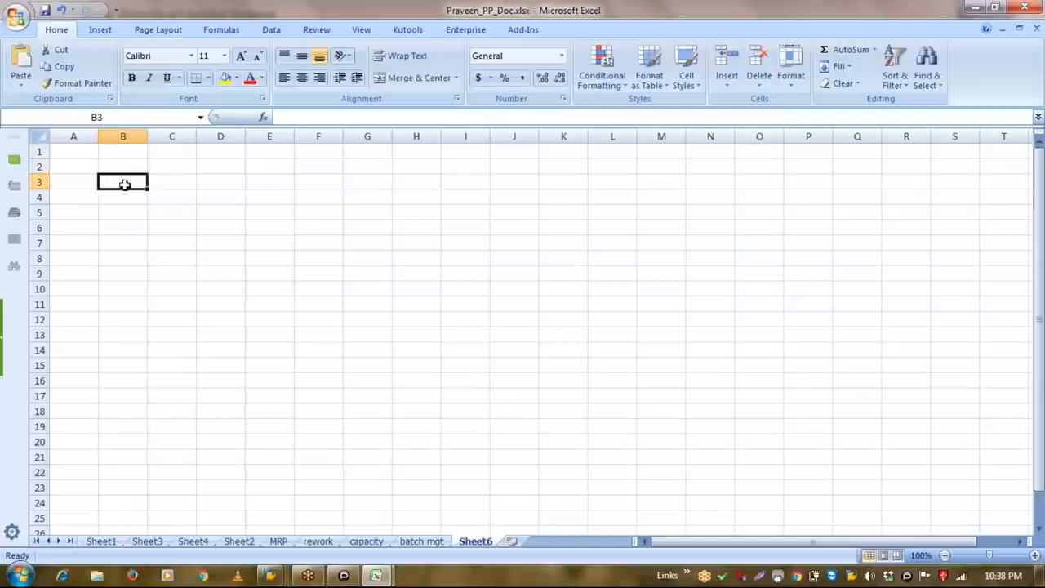
Draw a rectangle on the new worksheet, spanning about columns B to E and rows 4 to 11.
click(101, 34)
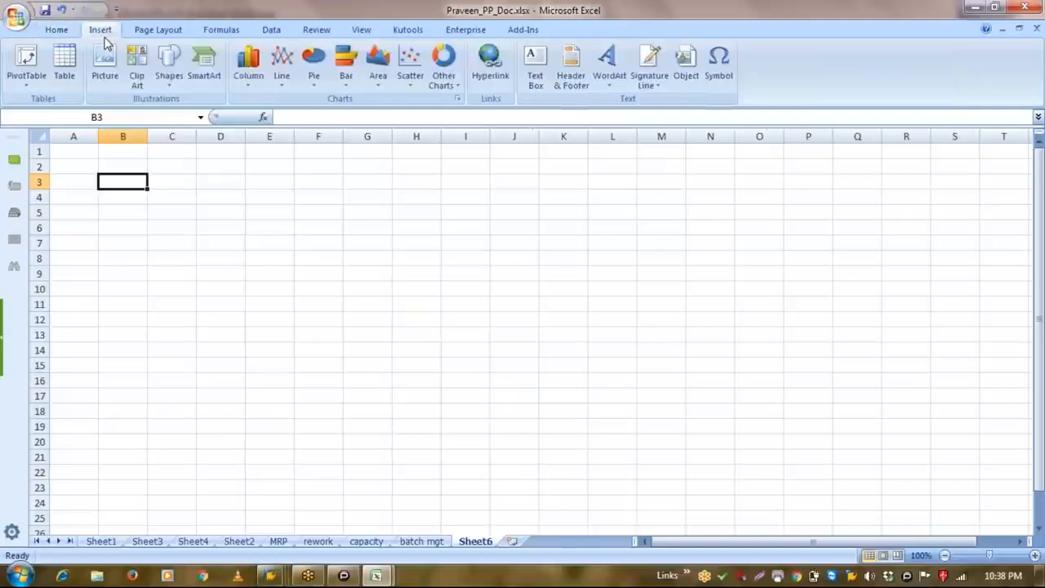
click(169, 65)
click(208, 116)
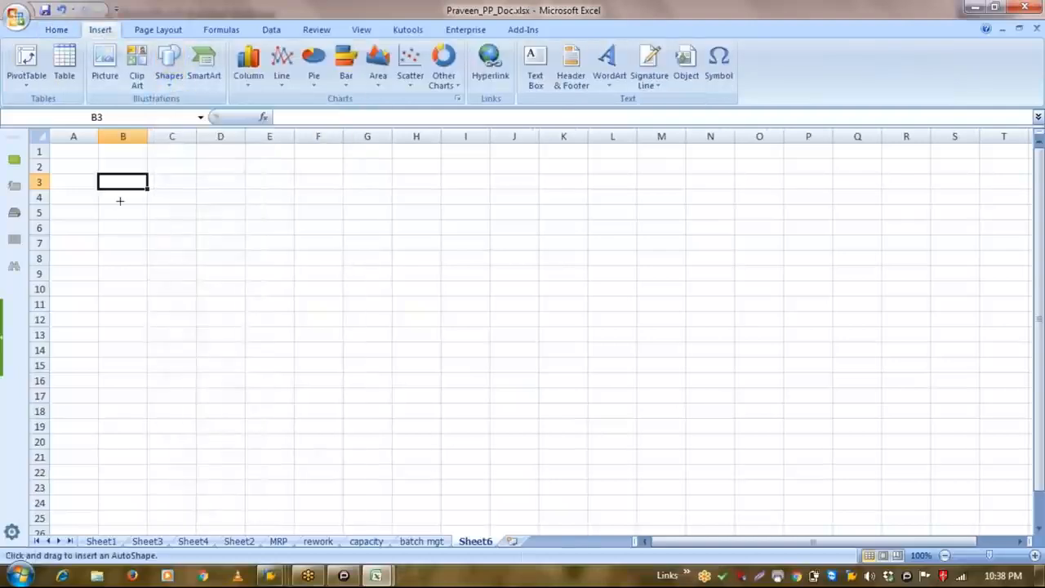
mouse_move(120, 200)
mouse_down()
mouse_move(163, 266)
mouse_move(259, 304)
mouse_up()
click(208, 167)
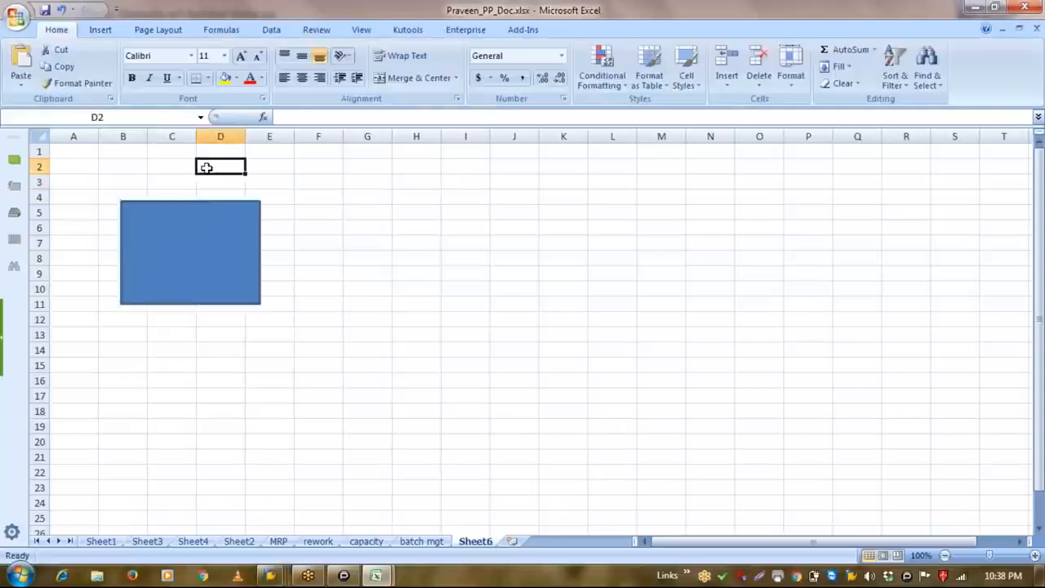
Start inserting another object on the worksheet with the rectangle.
click(96, 31)
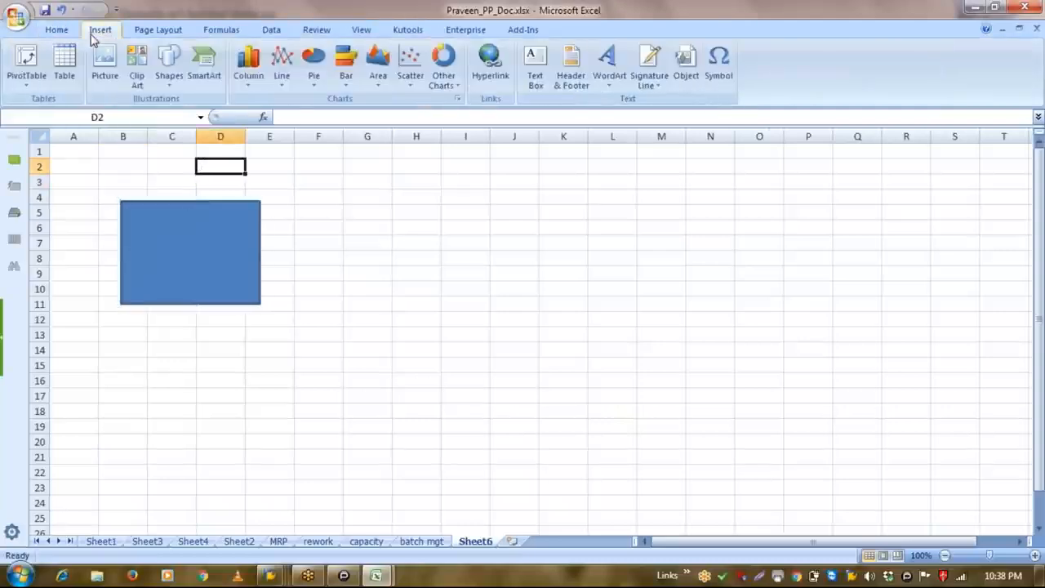
Draw a thin rectangle about 0.26" high and 2.16" wide across cells G5 to J5.
click(168, 80)
click(208, 116)
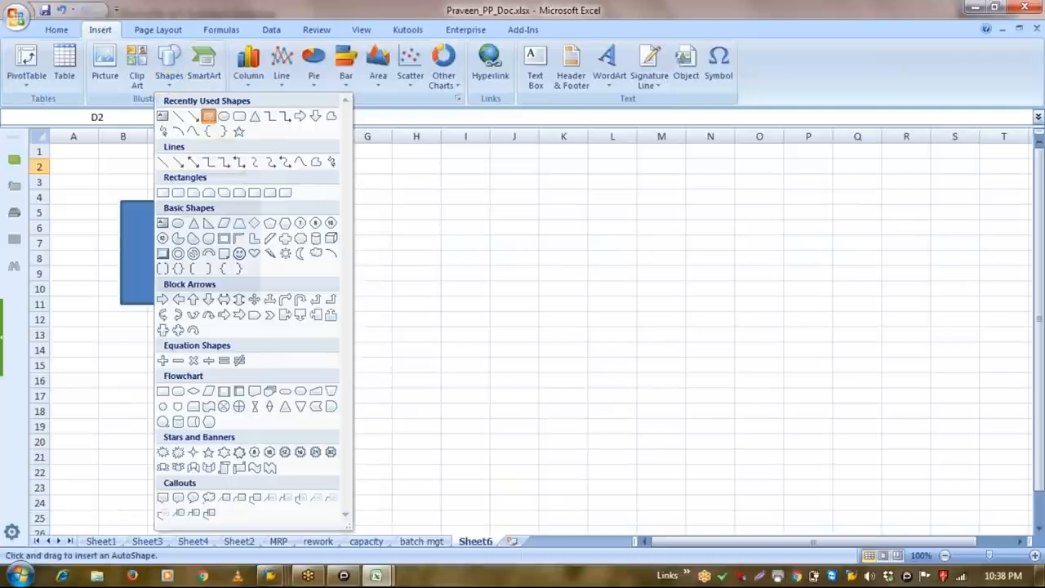
drag(354, 201, 514, 221)
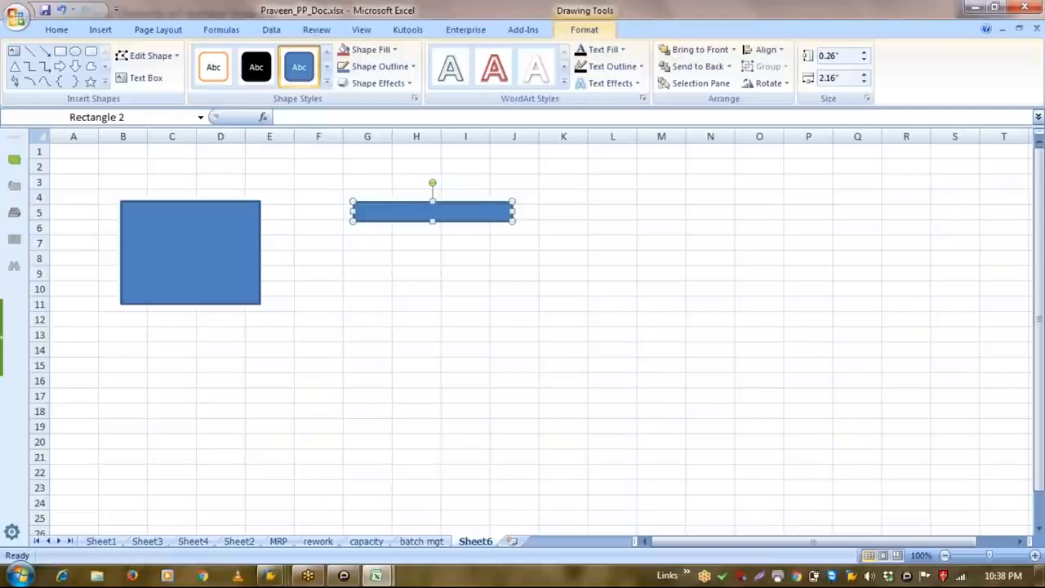
Paste two copies of the thin rectangle below it, starting at cells G7 and G10.
click(373, 240)
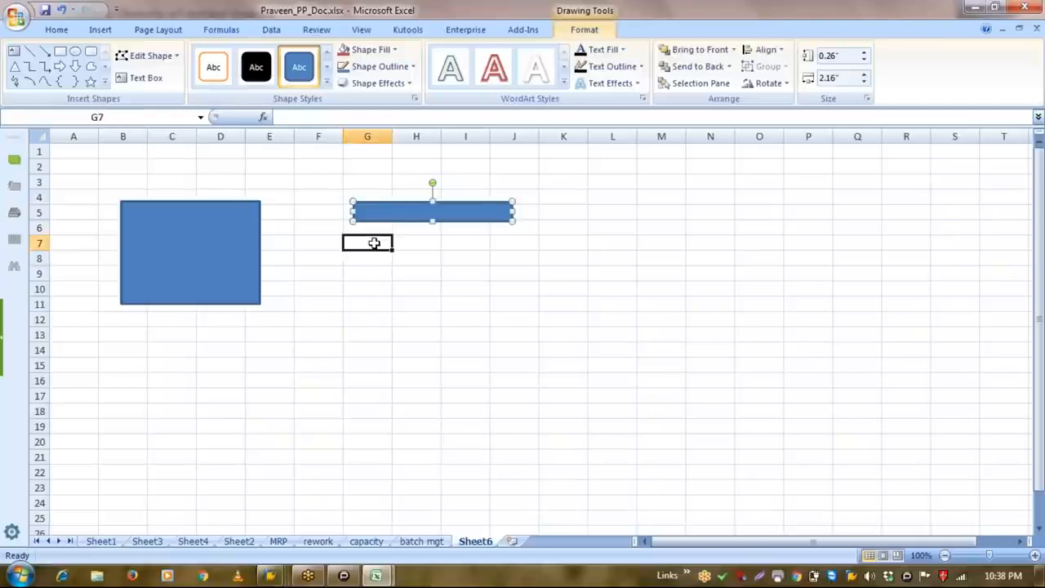
key(ctrl+v)
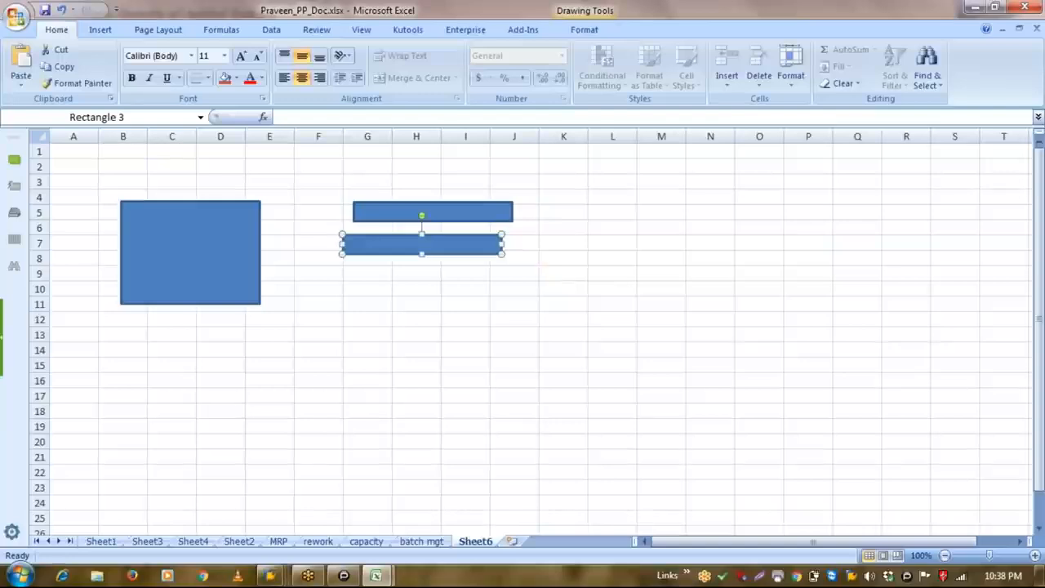
click(362, 284)
key(ctrl+v)
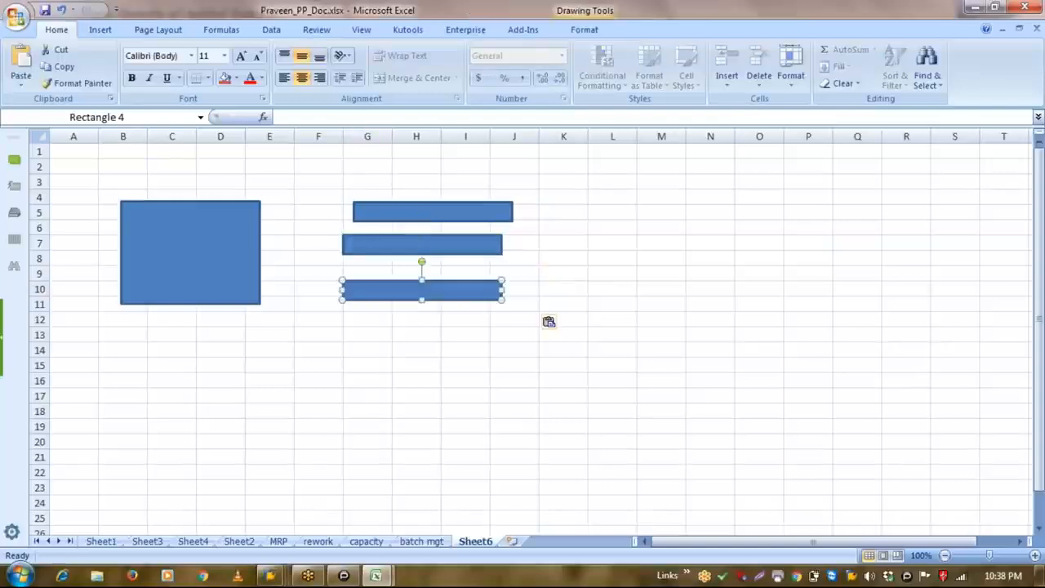
Nudge the uppermost thin rectangle left to roughly line up with the two copies below it.
click(384, 214)
key(Left)
key(Left)
key(Left)
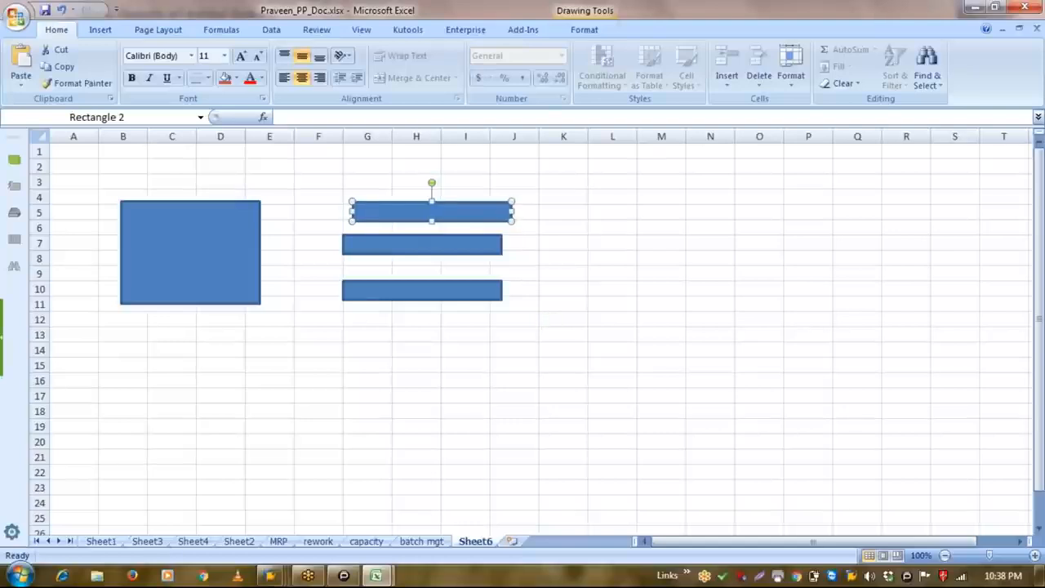
key(Left)
key(Left)
key(Left)
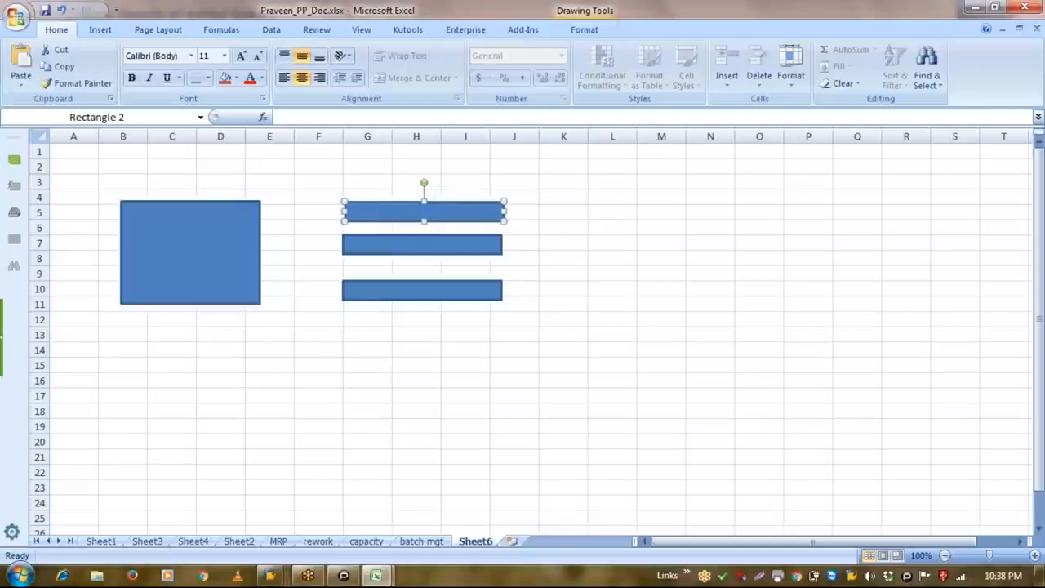
click(257, 166)
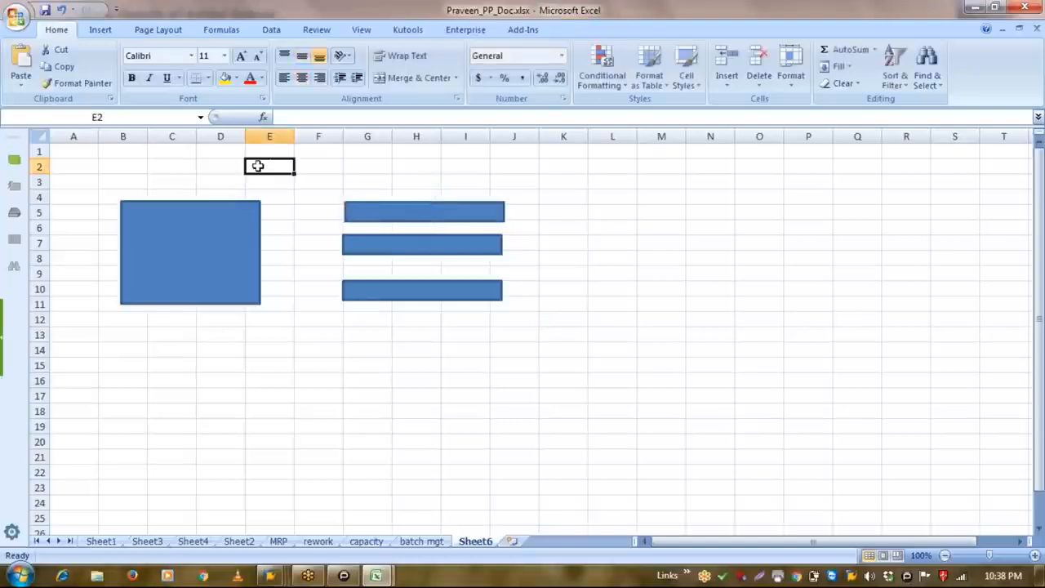
Nudge the lowest thin rectangle slightly up towards the middle one.
click(421, 287)
key(Up)
key(Up)
key(Up)
click(318, 167)
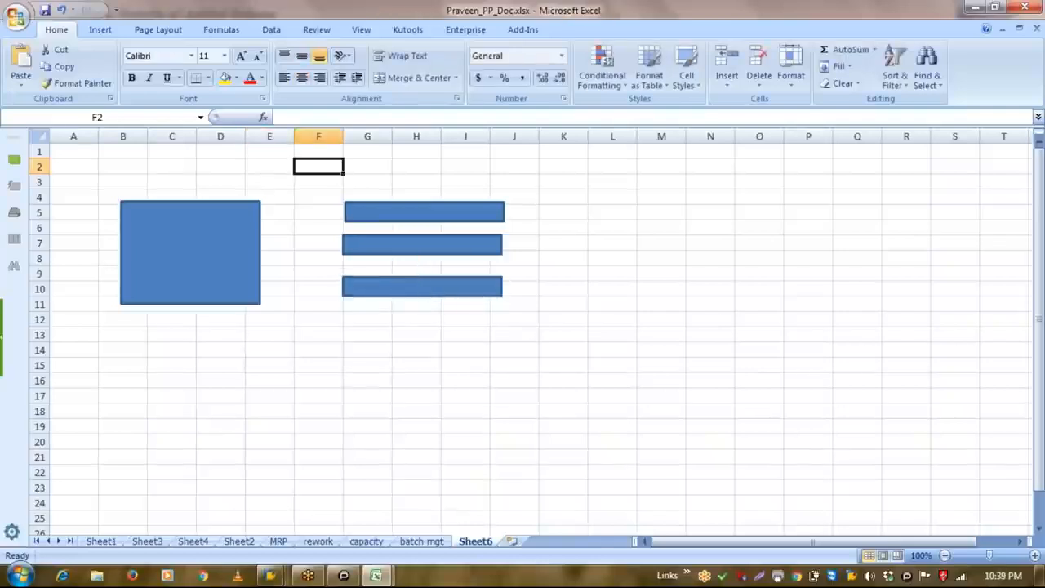
Enter the batch number A10-010416 in cell C3 above the large rectangle.
click(162, 182)
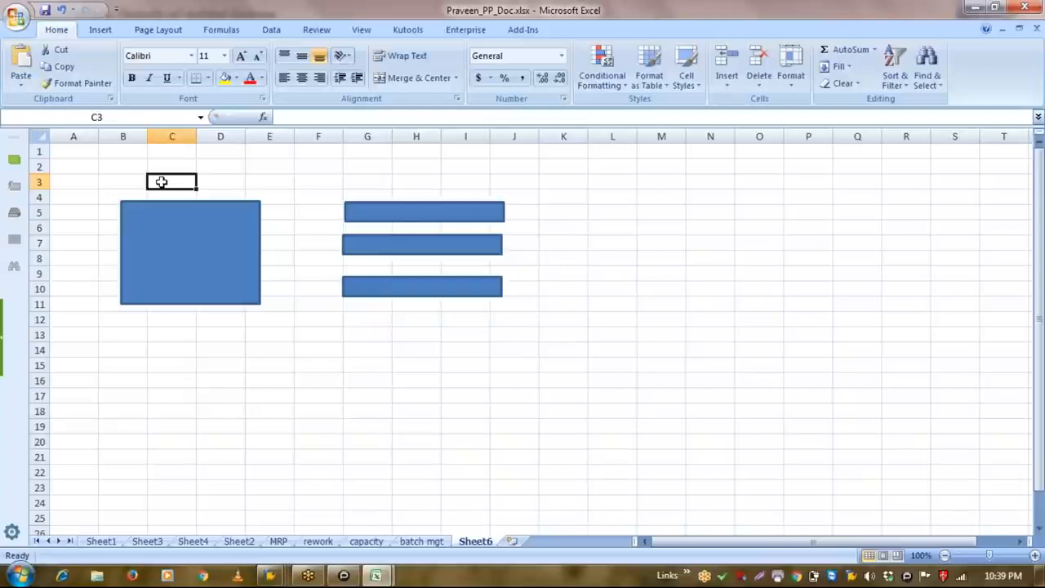
text(A10)
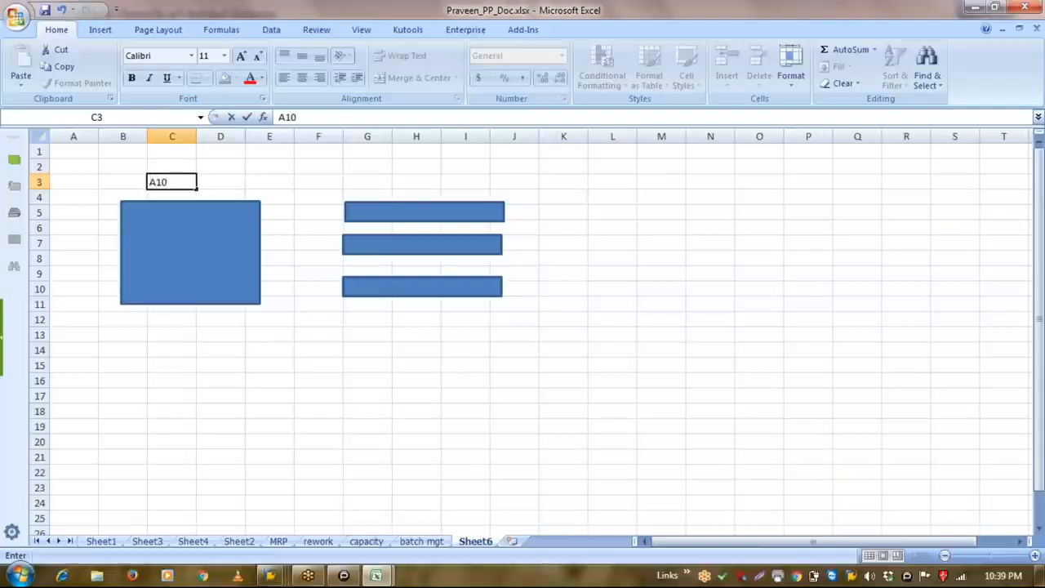
text(-01)
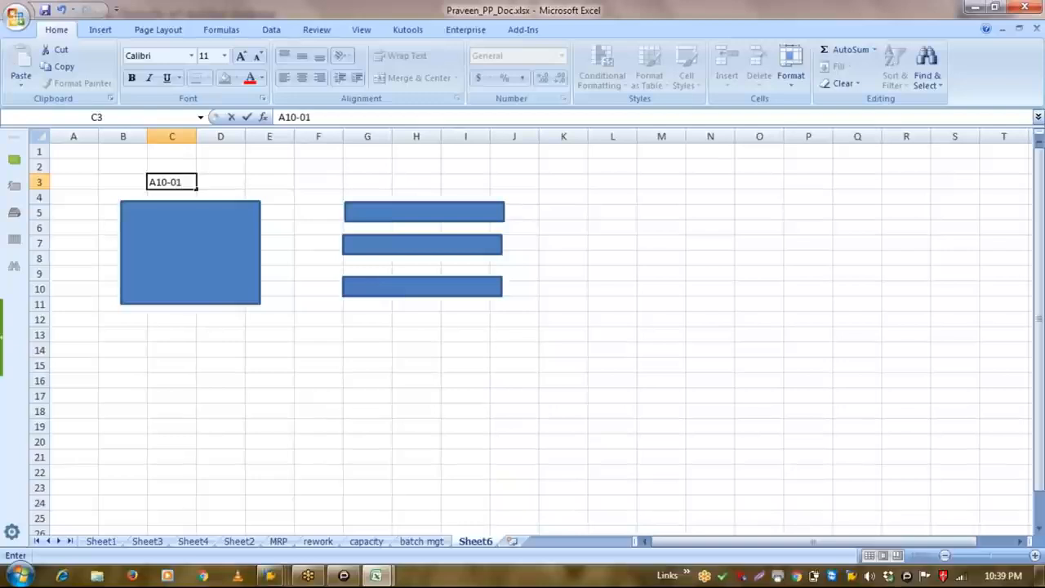
text(0416)
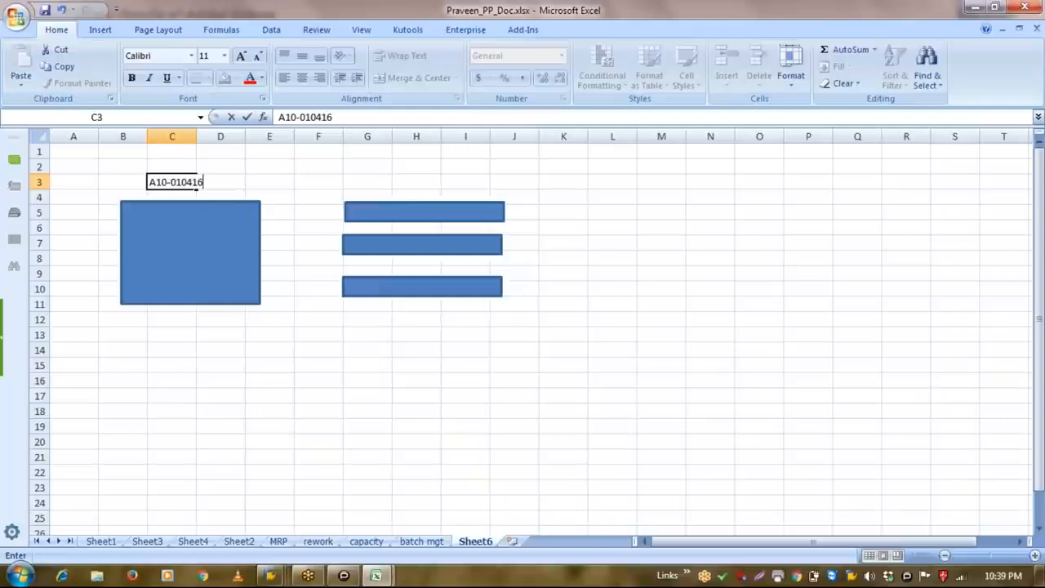
key(Return)
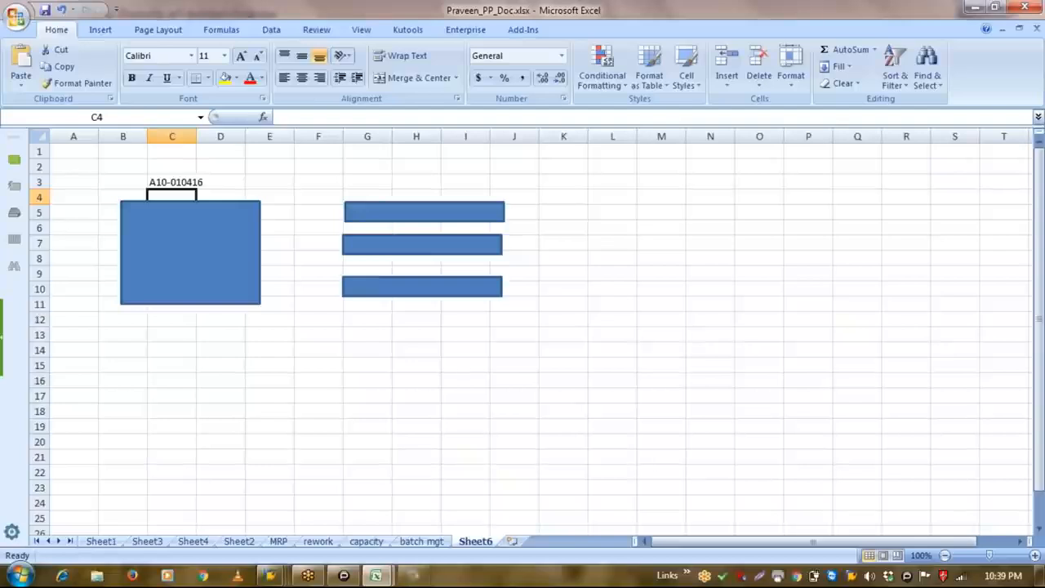
click(191, 233)
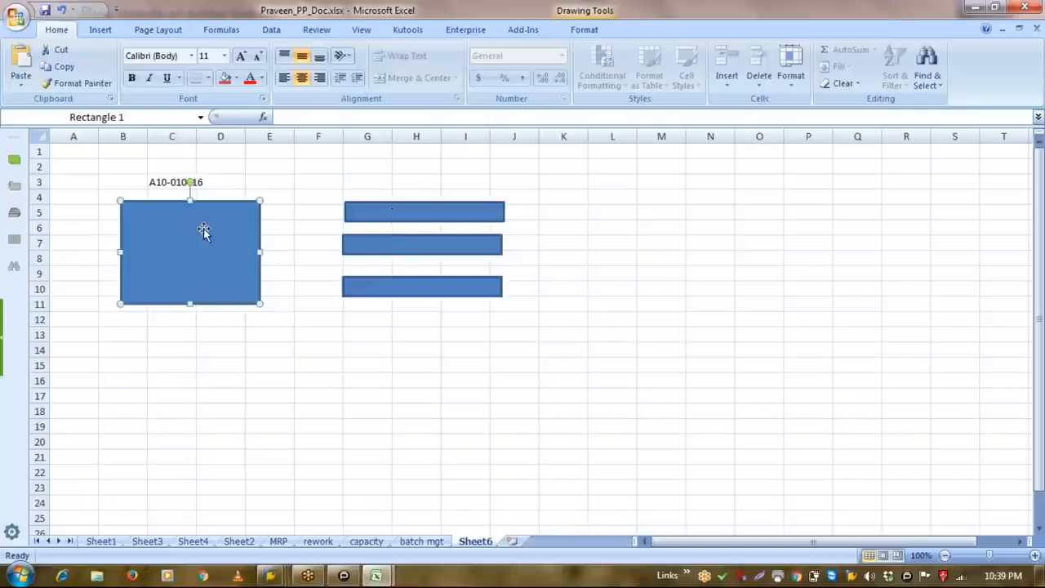
click(393, 213)
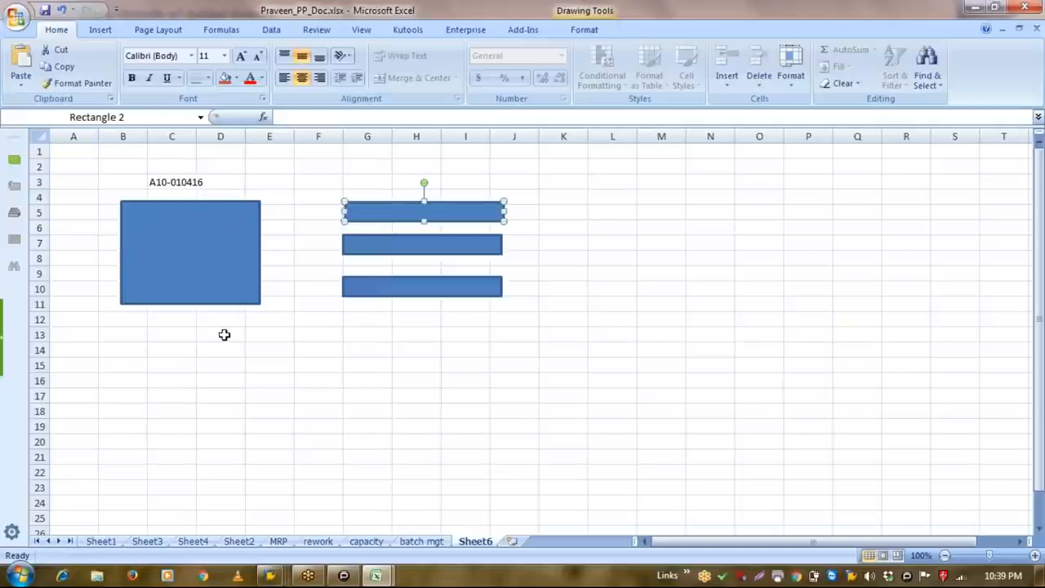
Copy the batch number from cell C3 into cell H3 above the thin rectangles.
click(375, 182)
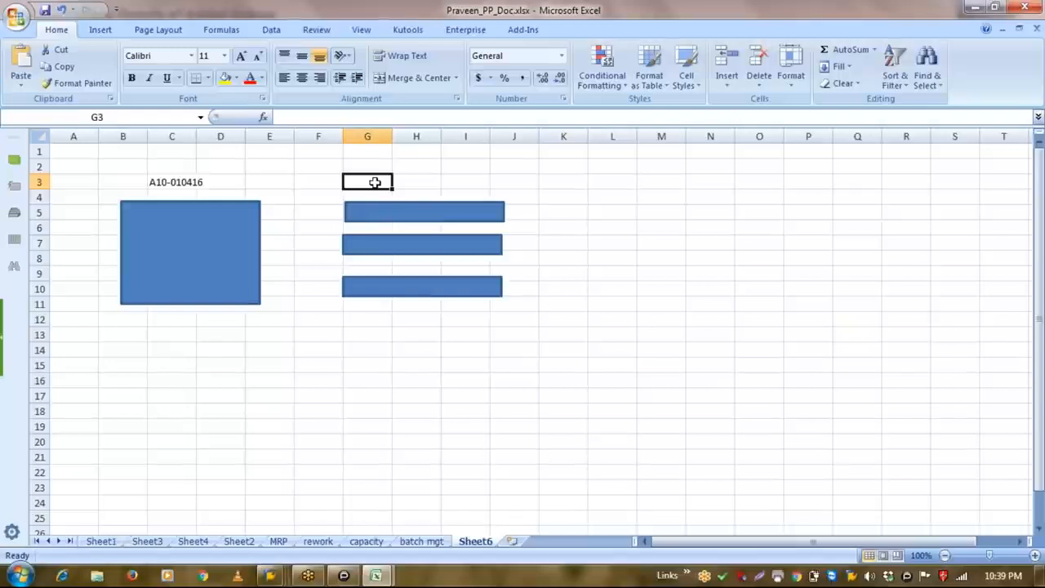
key(Left)
key(Left)
key(Left)
key(Left)
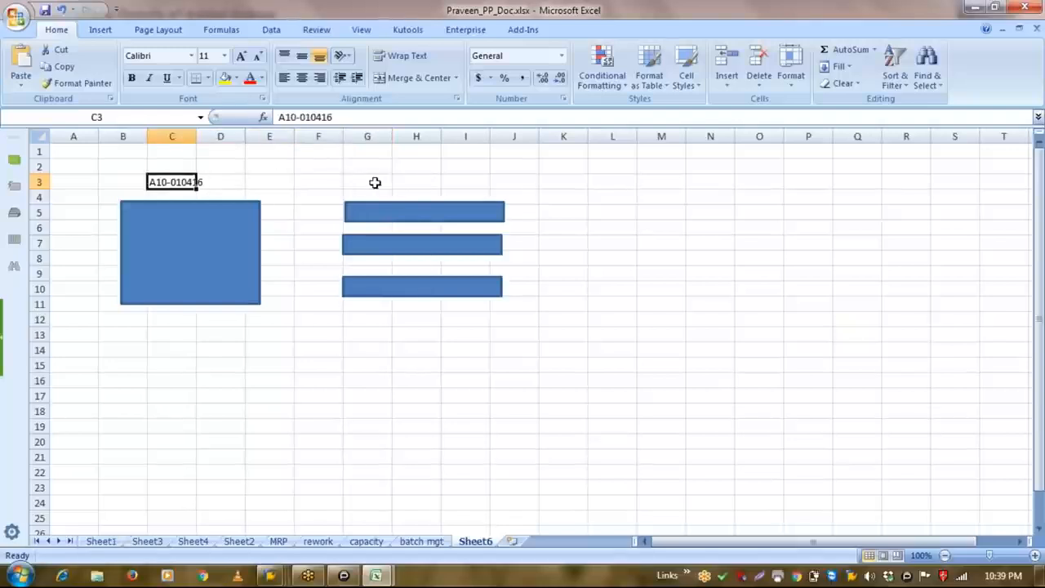
key(ctrl+c)
key(Right)
key(Right)
key(Right)
key(Right)
key(Right)
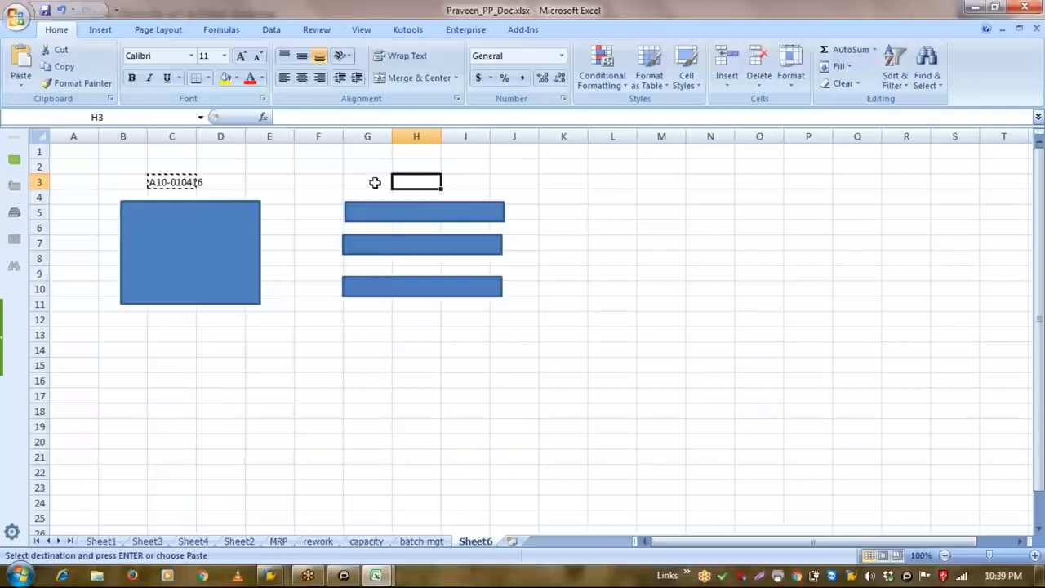
key(ctrl+v)
Move the batch number from cell H3 to K5, beside the first thin rectangle.
key(ctrl+c)
click(547, 213)
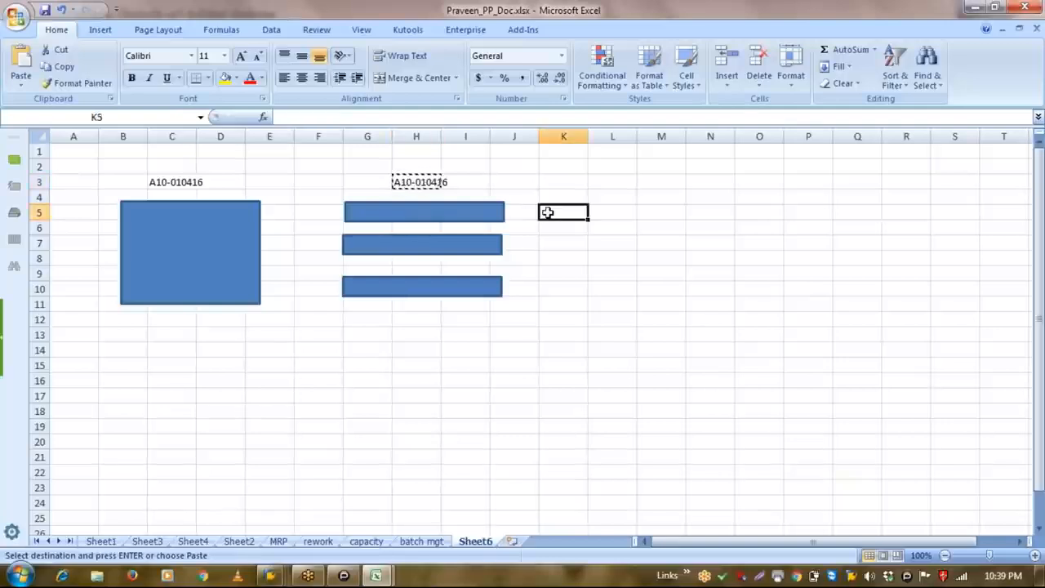
key(Return)
key(Return)
key(Return)
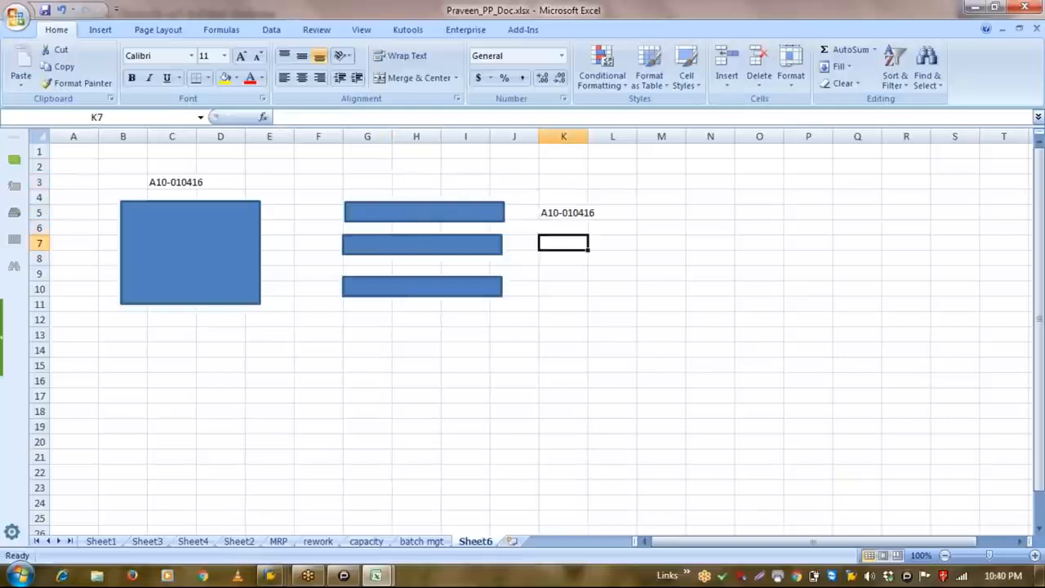
Copy the batch number from K5 into K7 and K10, and widen column K to fit it.
click(578, 213)
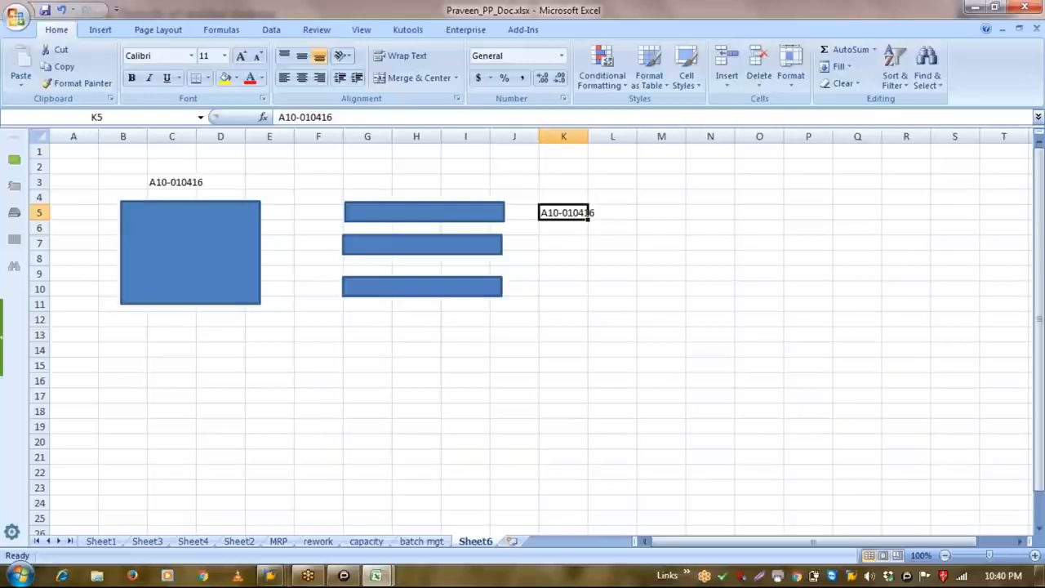
key(ctrl+c)
click(564, 243)
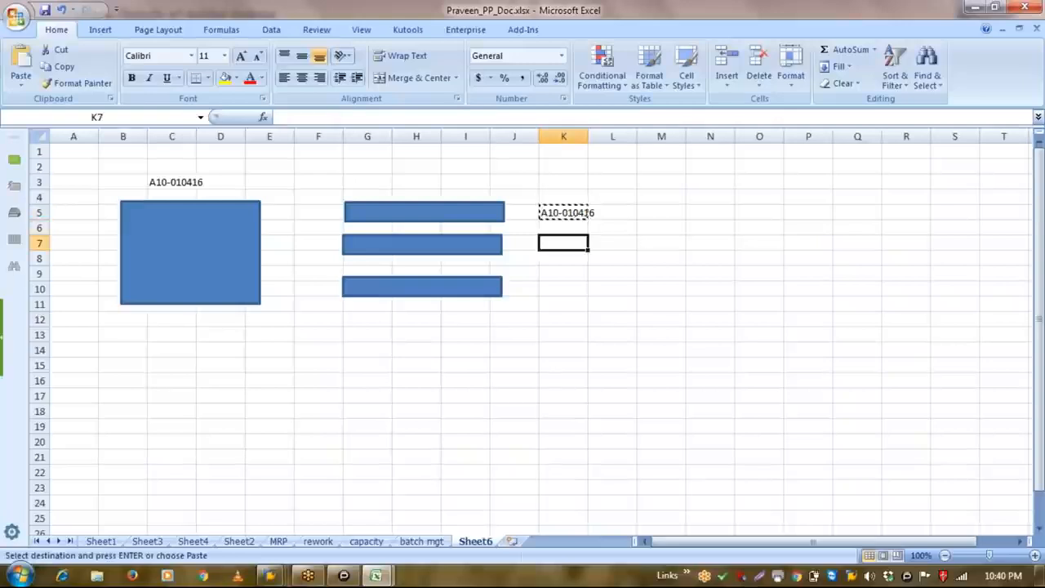
key(ctrl+v)
key(Down)
key(Down)
key(Down)
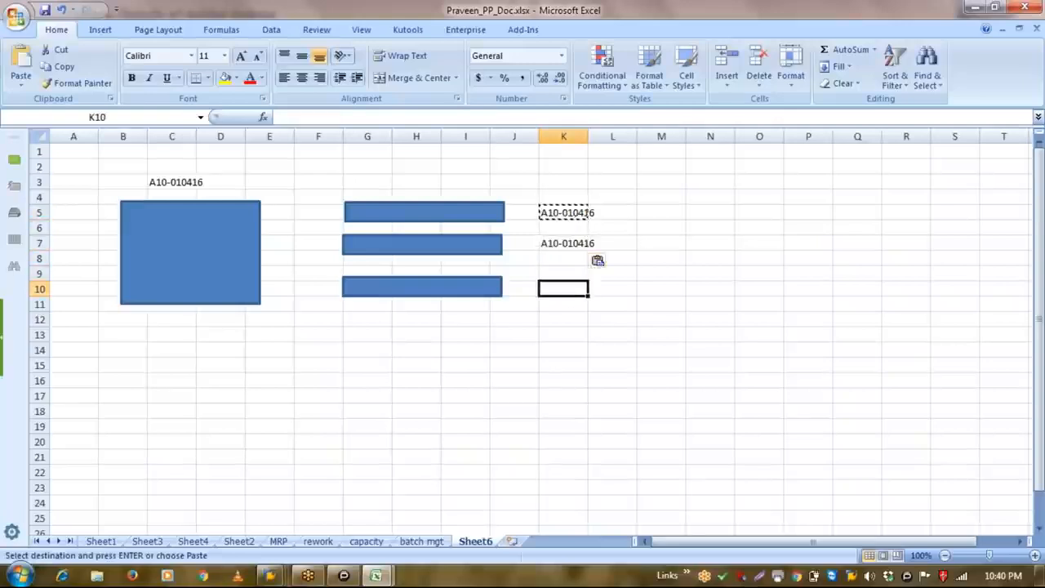
key(ctrl+v)
click(592, 186)
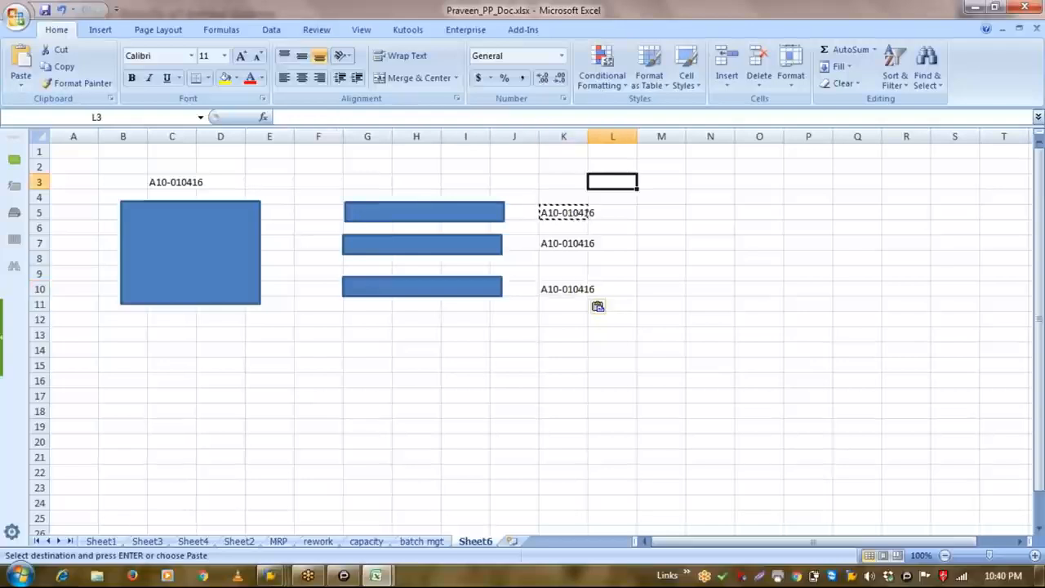
key(Escape)
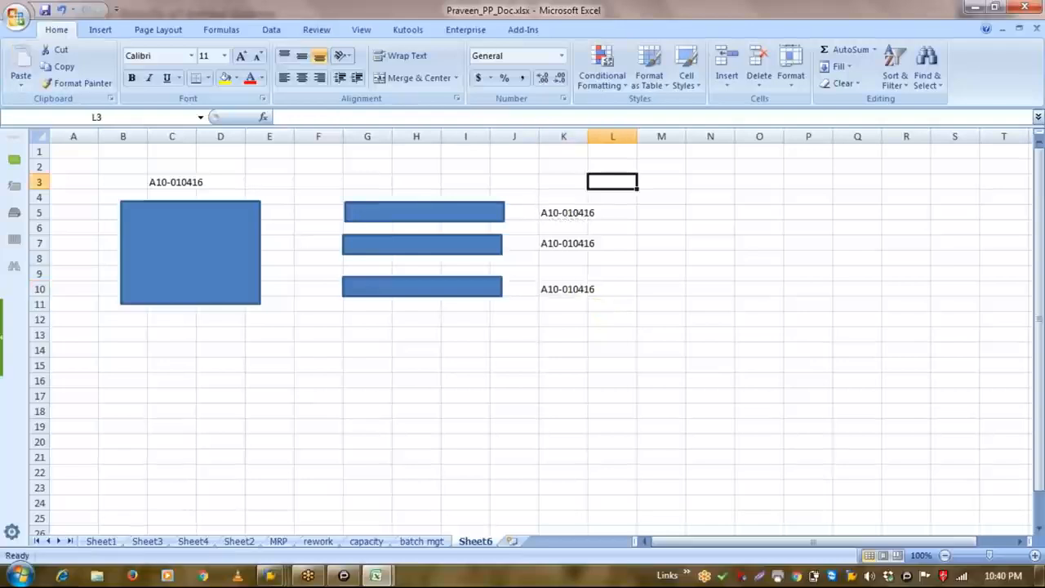
drag(588, 137, 598, 137)
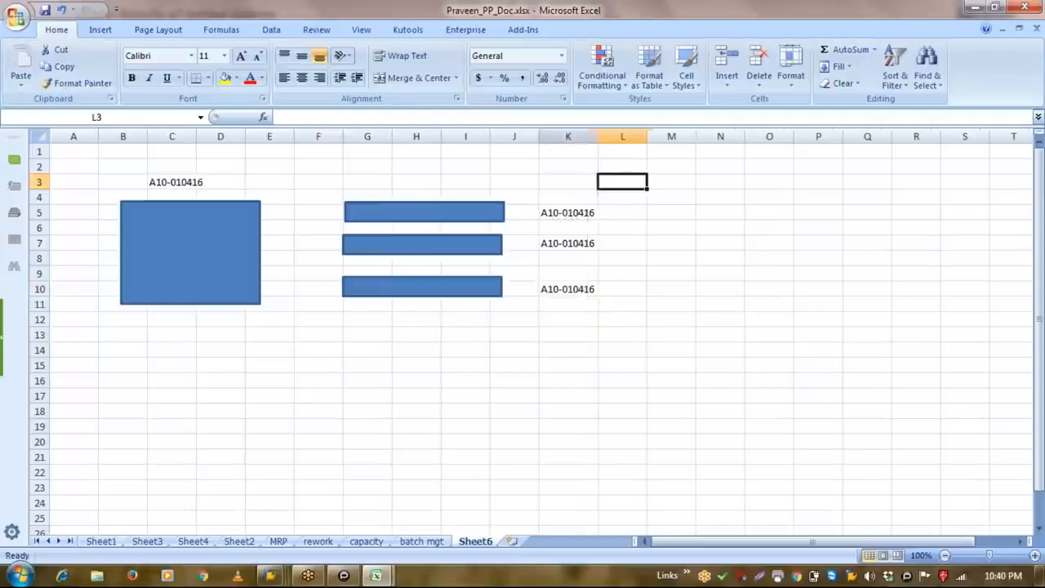
Try to enter the suffix -A in cell L5 beside the first batch number.
click(620, 209)
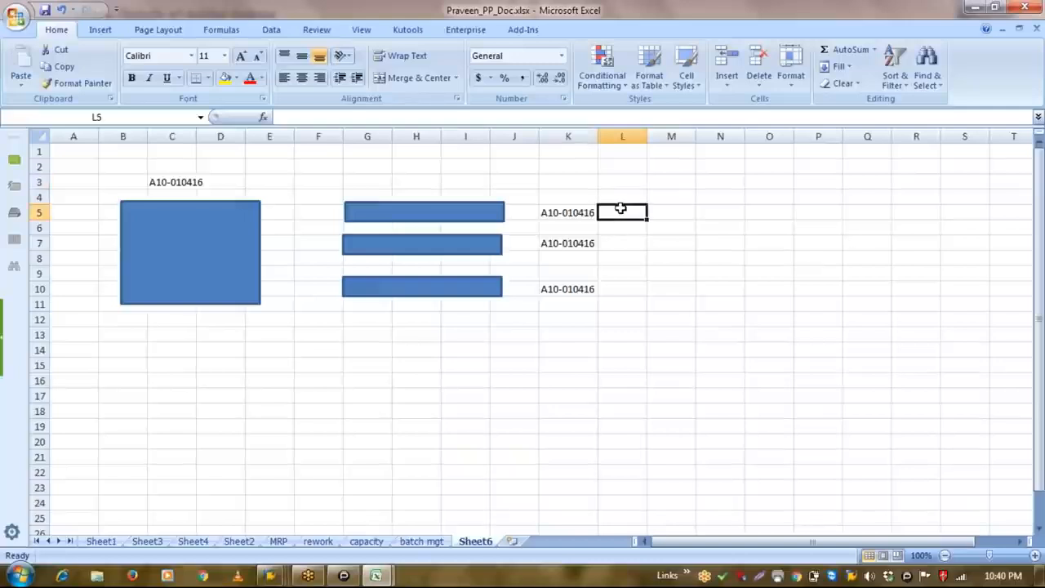
text(=A)
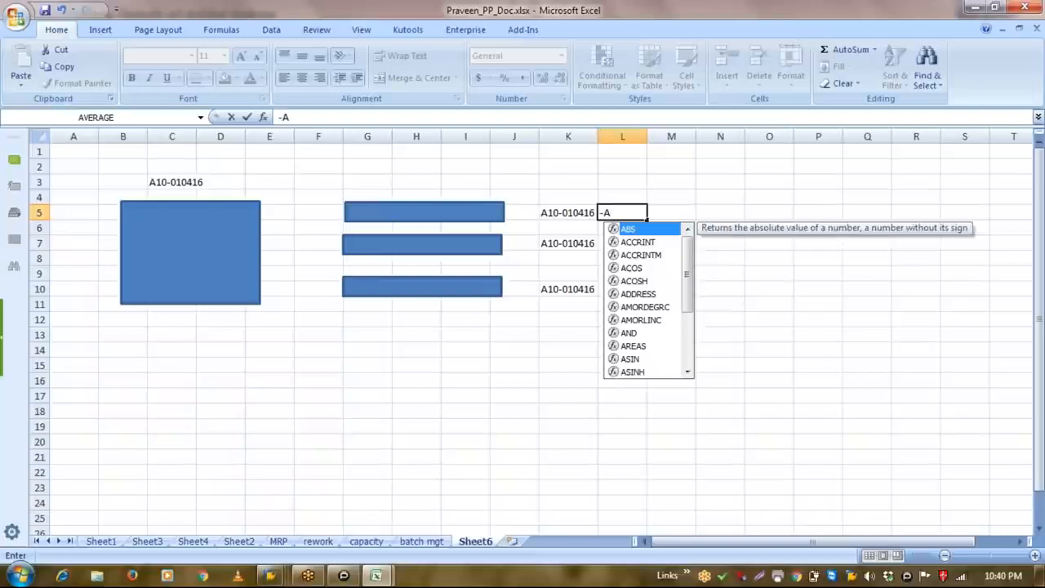
key(Return)
key(Up)
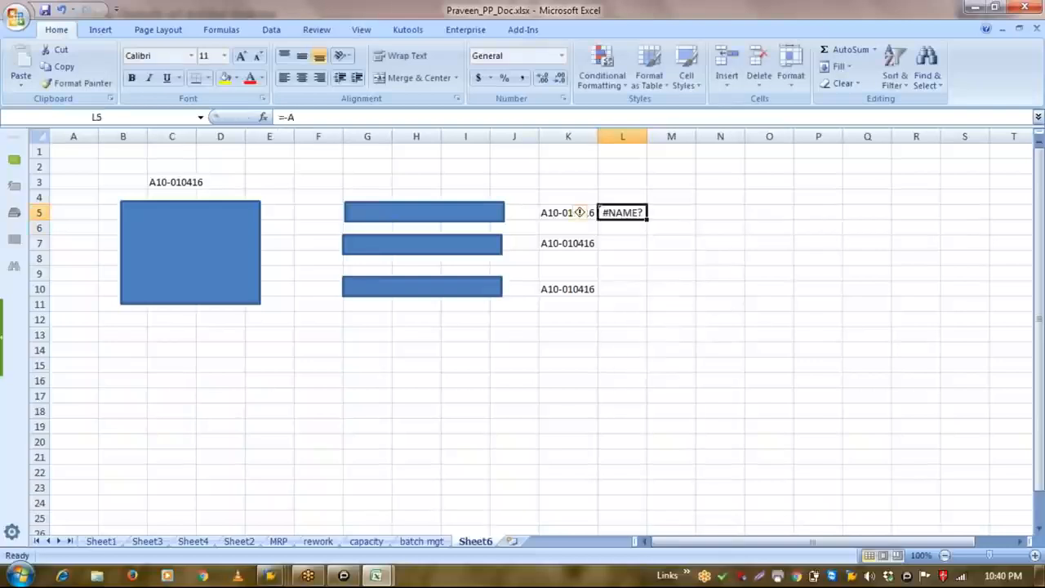
Enter the suffixes A, B and C, each with leading spaces, in cells L5, L7 and L10.
key(BackSpace)
text(A)
key(Return)
key(Down)
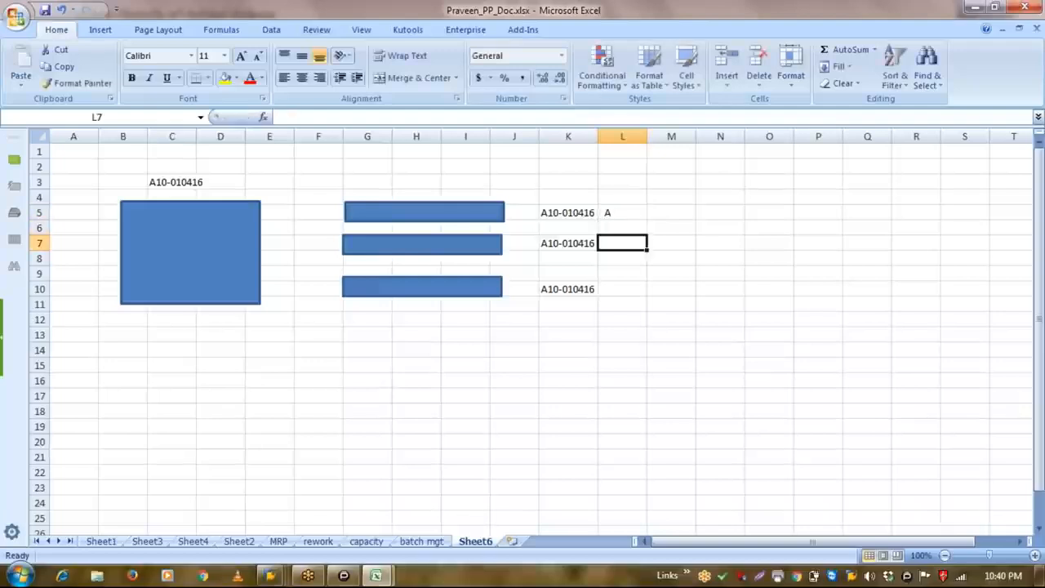
text(B)
key(Return)
key(Down)
key(Down)
text(C)
Join the batch number and its suffix in cell M5 with the formula =K5&L5.
key(Up)
key(Up)
key(Up)
key(Up)
key(Up)
key(Up)
key(Right)
text(=)
key(Left)
key(Left)
text(&)
key(Left)
key(Return)
Copy the joining formula from cell M5 into M7 and M10.
click(694, 212)
key(ctrl+c)
key(Down)
key(Down)
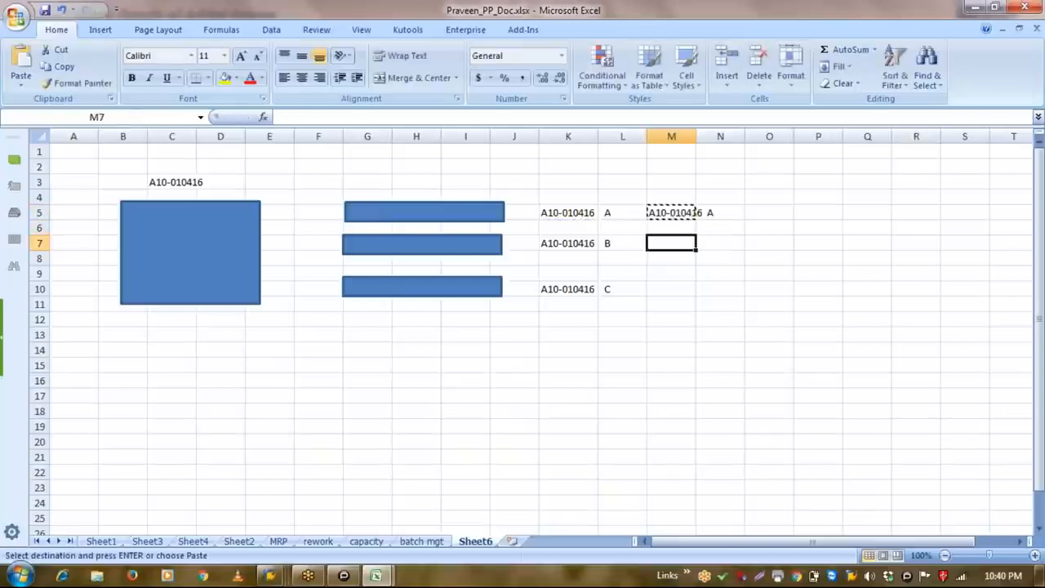
key(ctrl+v)
key(Down)
key(Down)
key(Down)
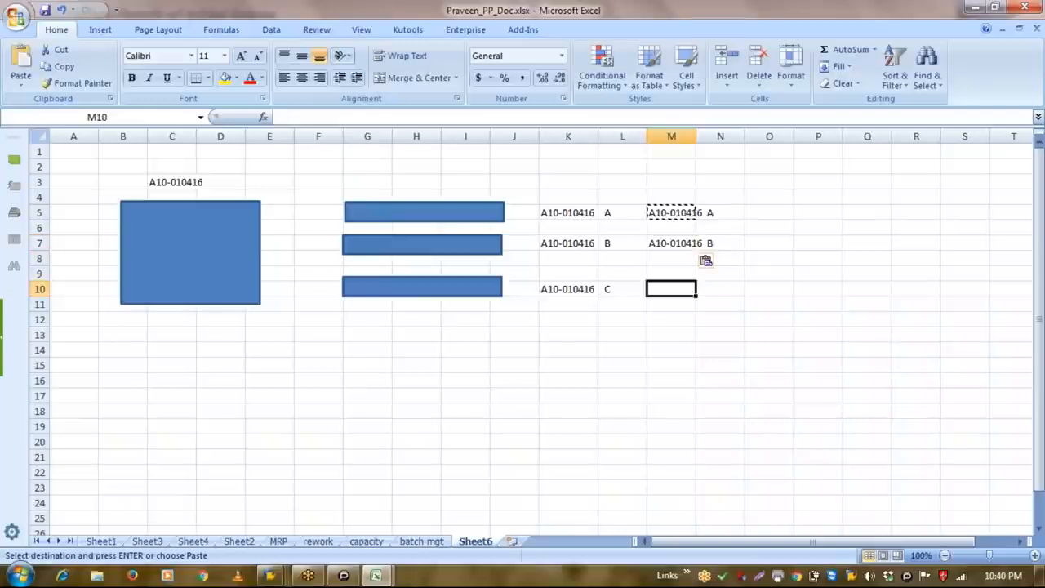
key(ctrl+v)
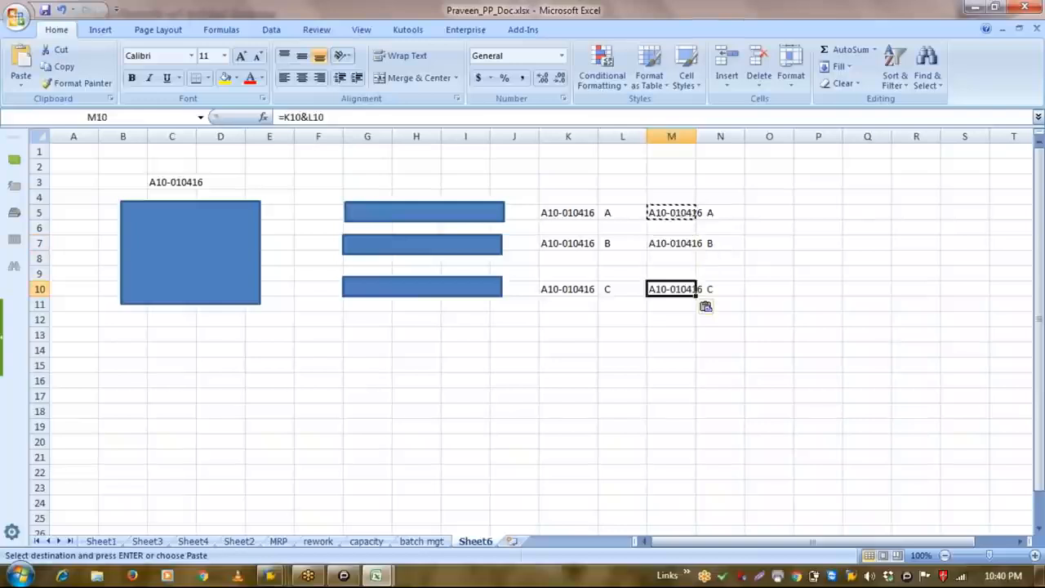
click(835, 95)
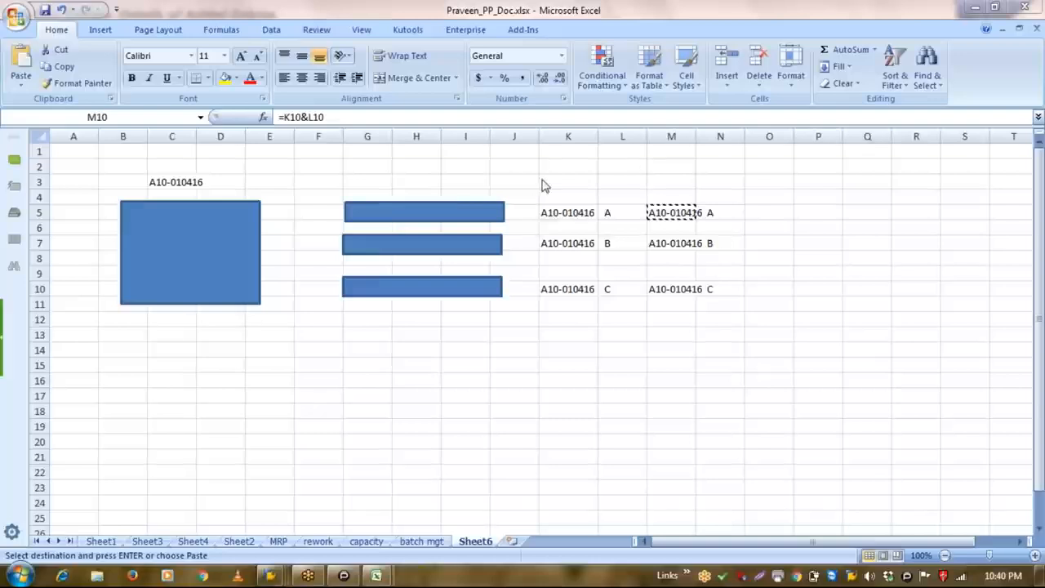
Cancel the pending cell copy and switch to SAP's new production scheduling profile entry, at its make-to-stock order type.
key(Escape)
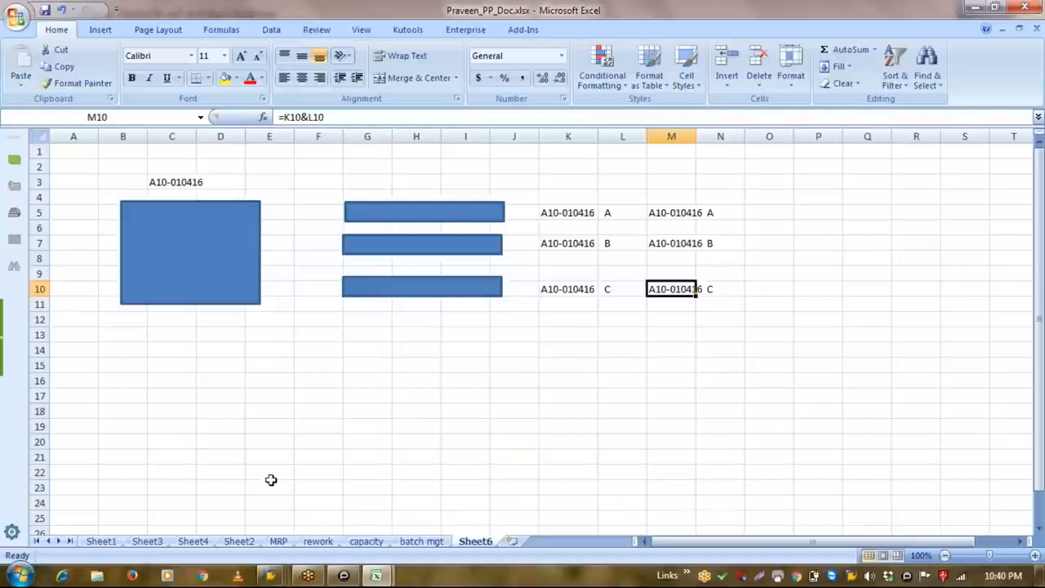
click(270, 576)
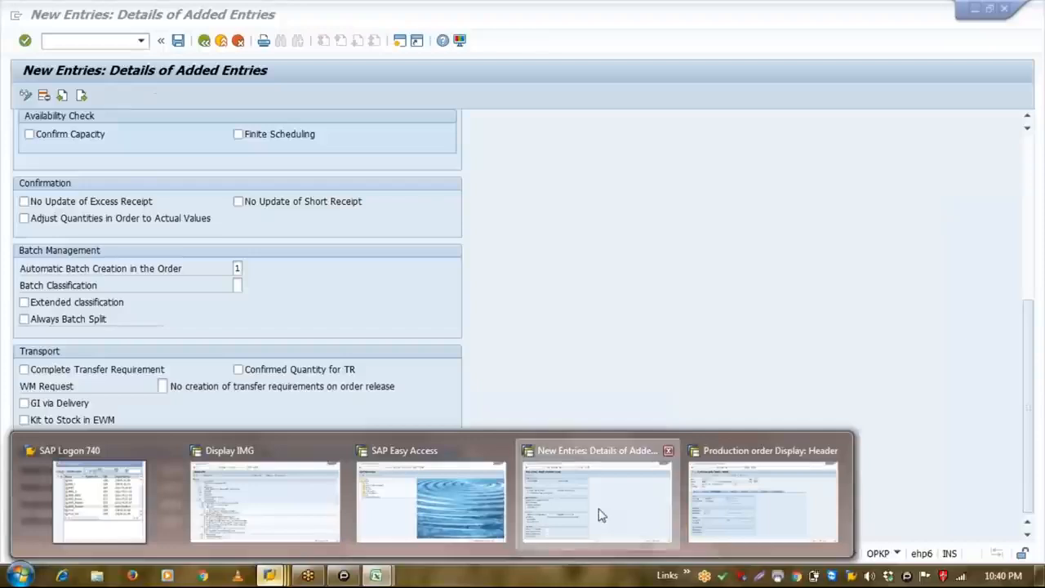
click(600, 513)
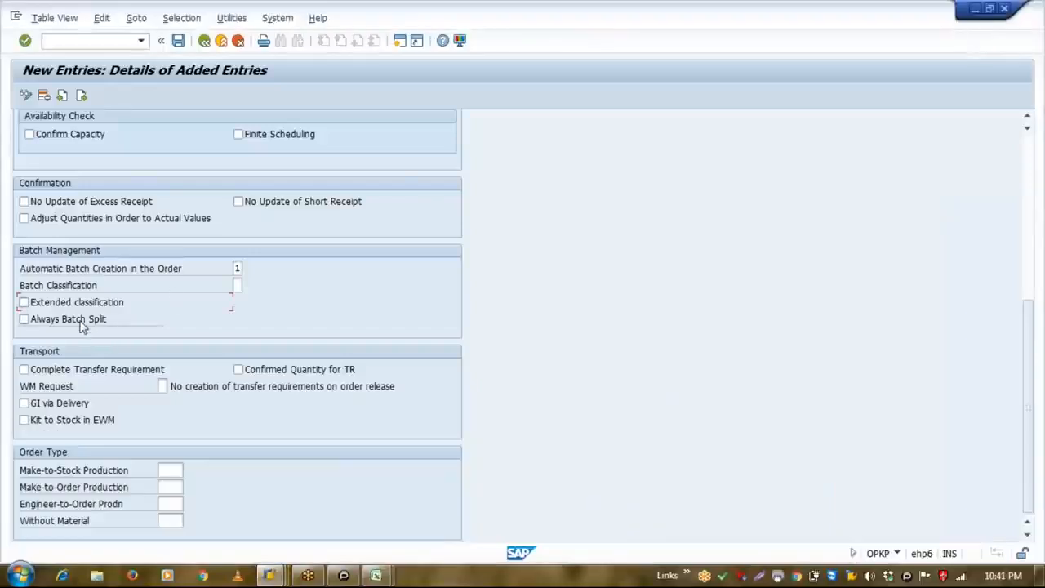
click(170, 469)
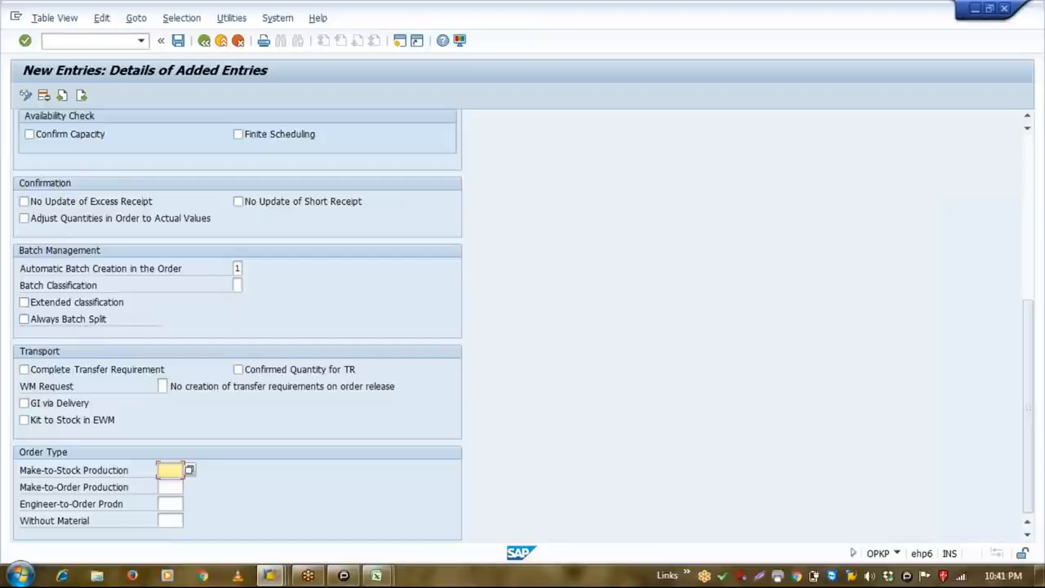
Start production order creation with CO01 in a new session and enter material SF001.
click(400, 42)
text(CO01)
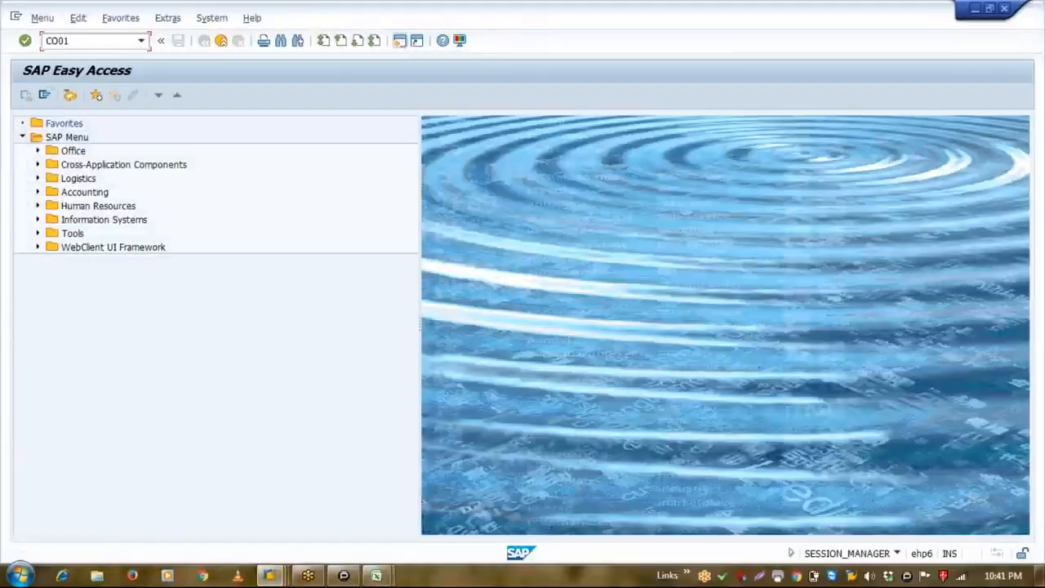
key(Return)
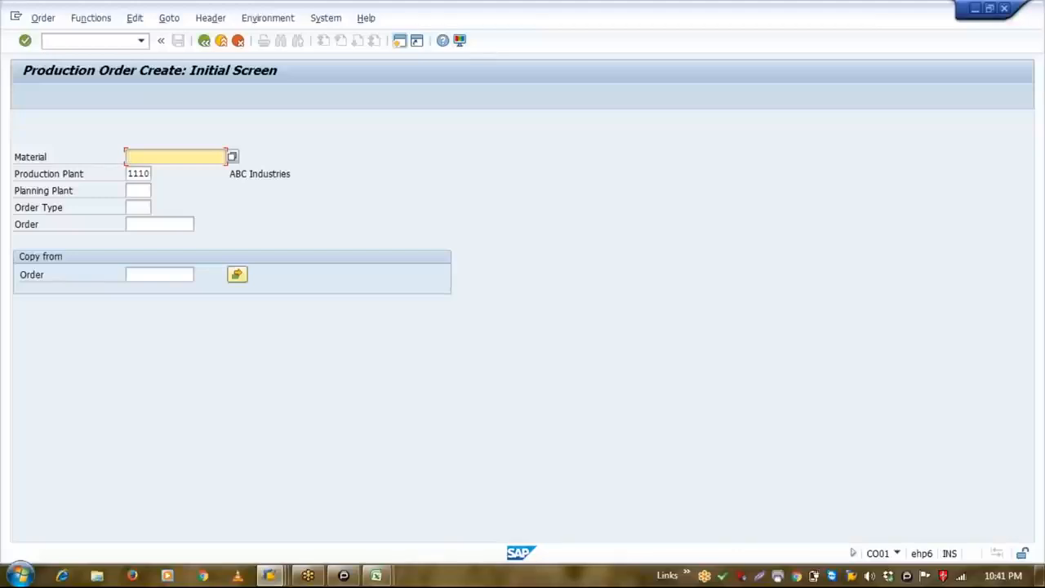
text(sf001)
key(Return)
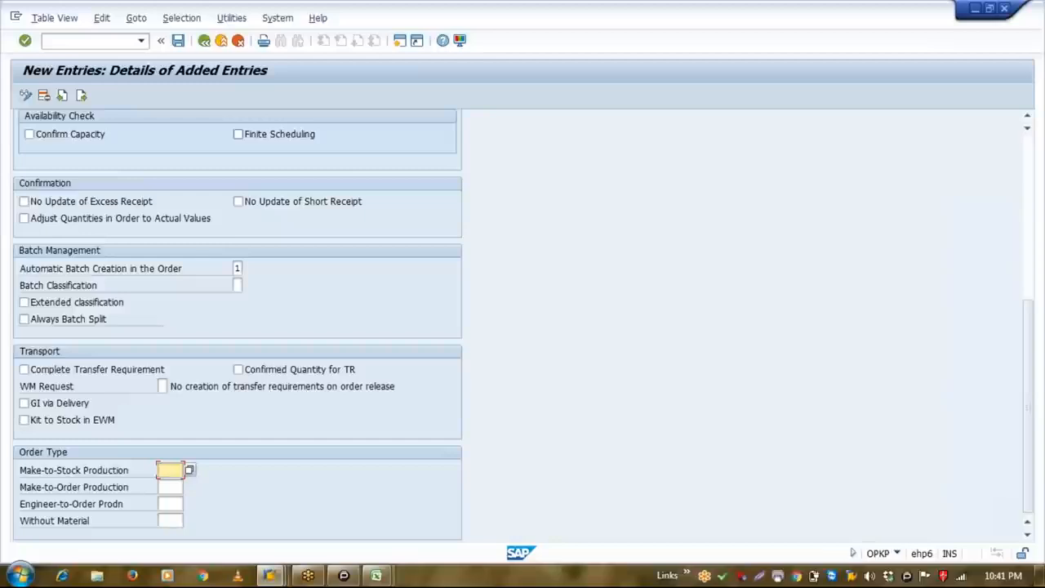
Set the scheduling profile's make-to-stock production order type to PP01 and review the material and plant fields of the production order.
text(PP01)
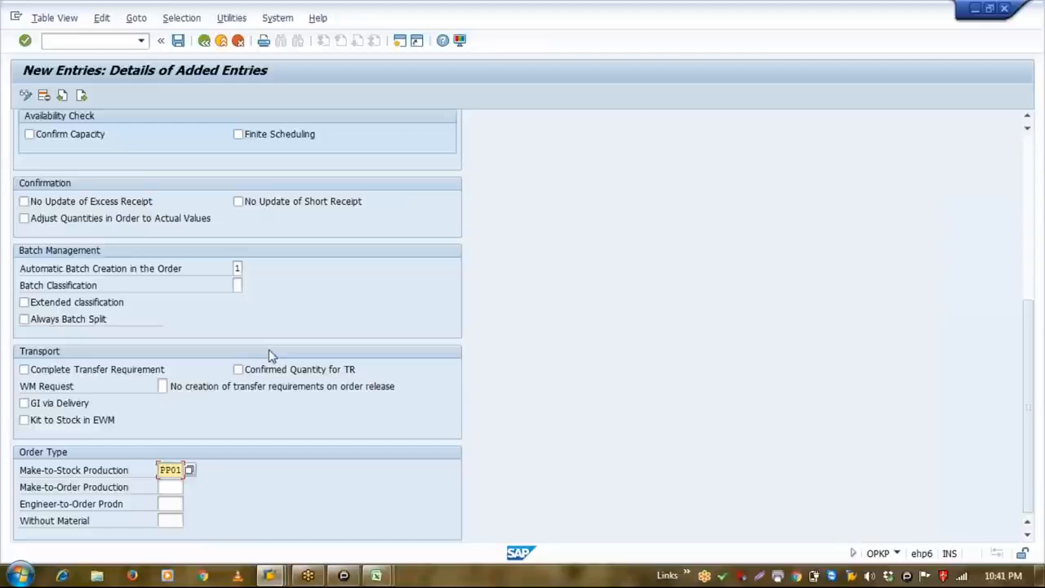
key(alt+Tab)
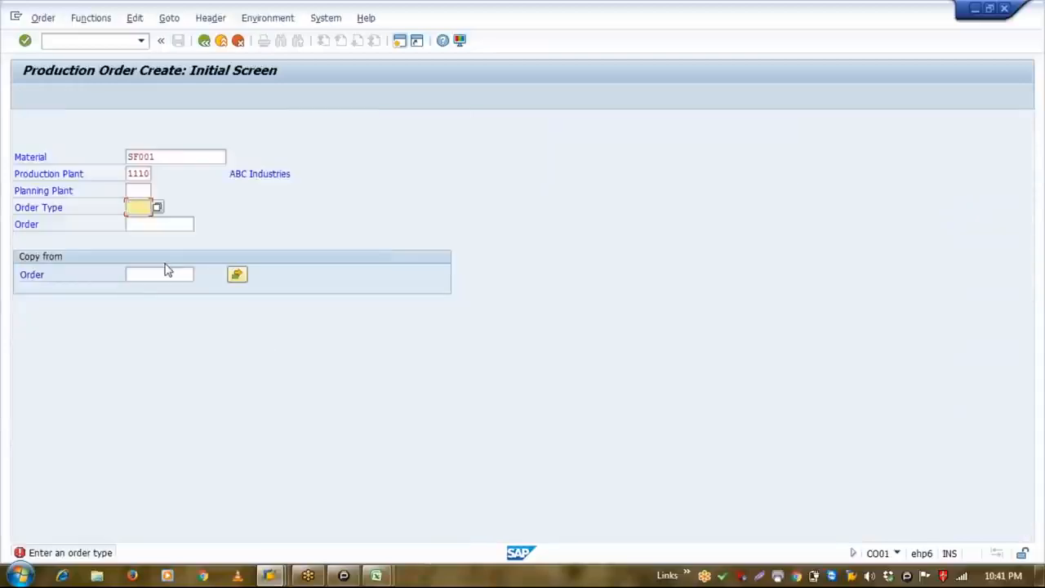
click(136, 191)
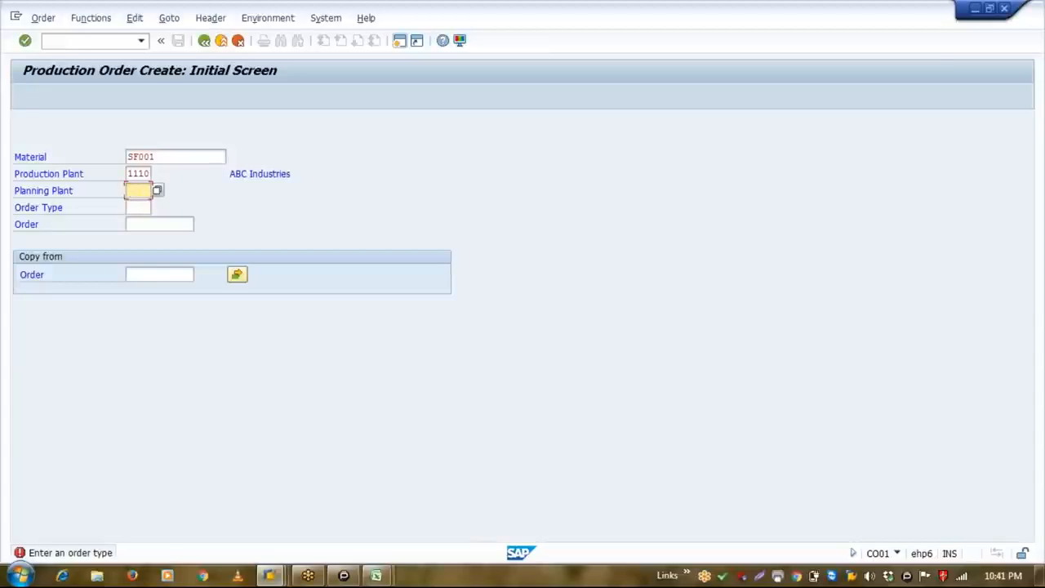
click(169, 157)
click(138, 173)
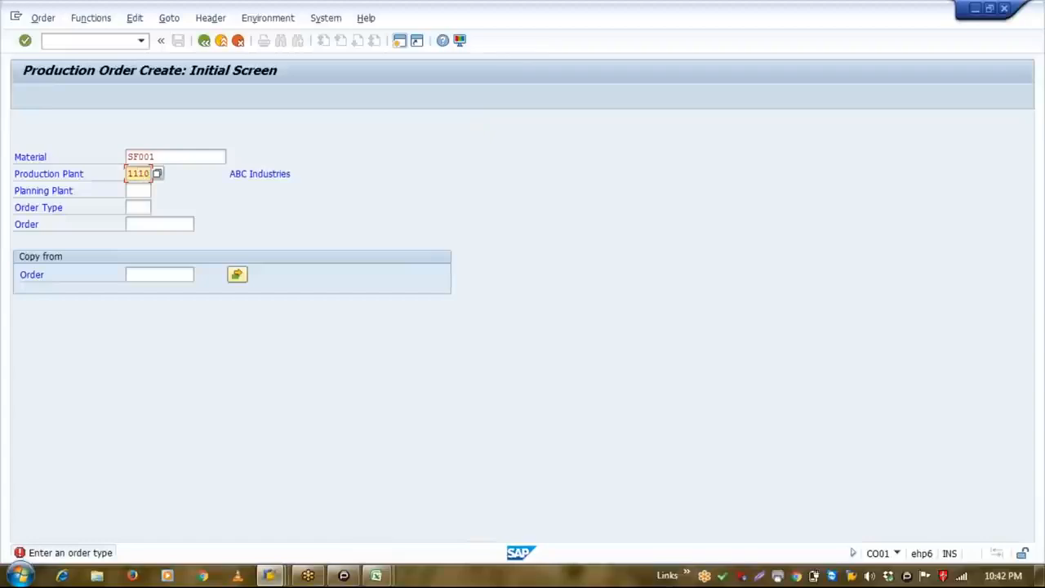
Save the scheduling profile for plant 1110 under a new customizing request with the short description PROD_PROFILE.
key(alt+Tab)
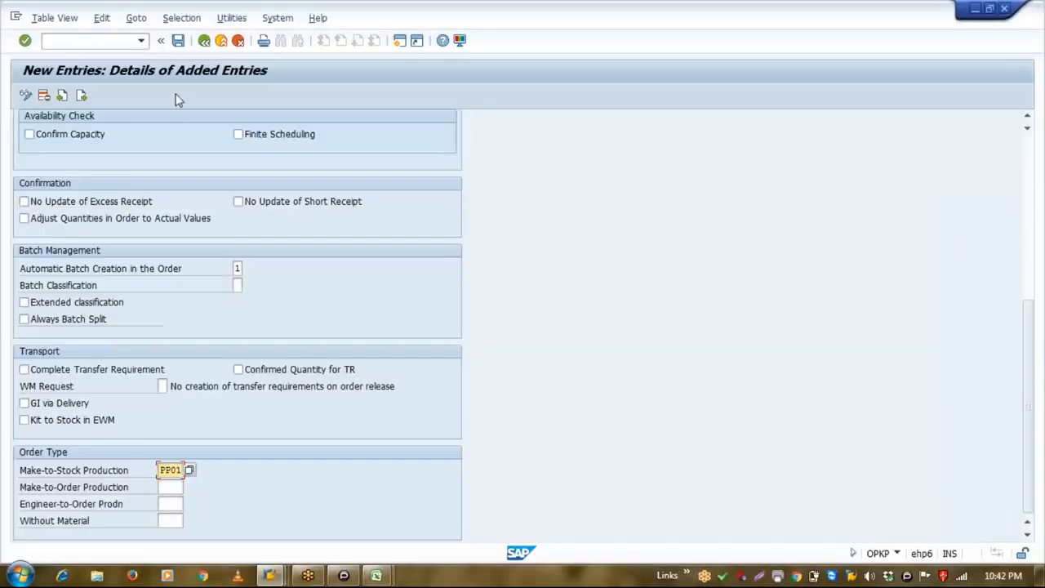
click(178, 40)
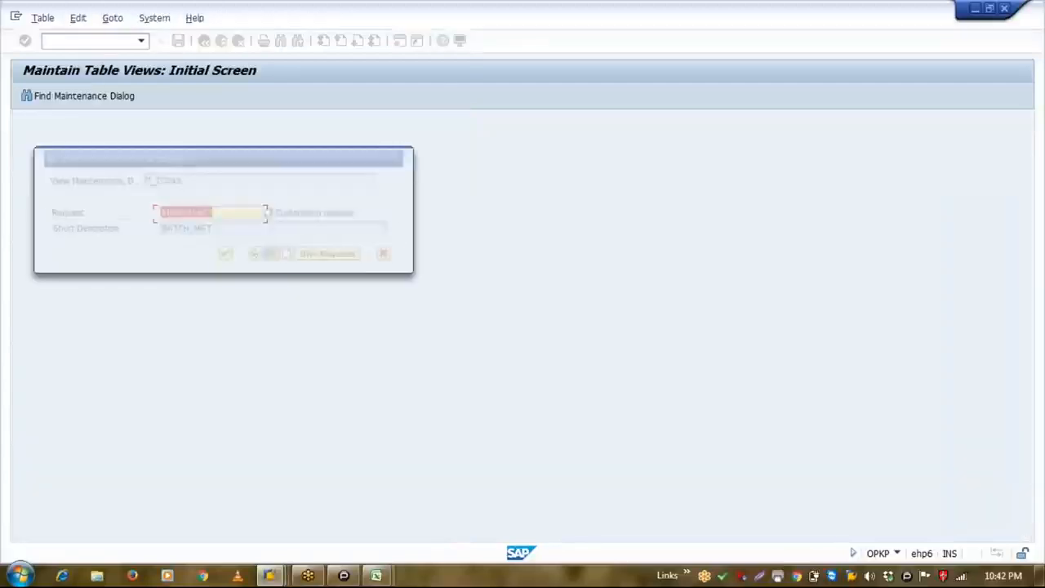
click(292, 259)
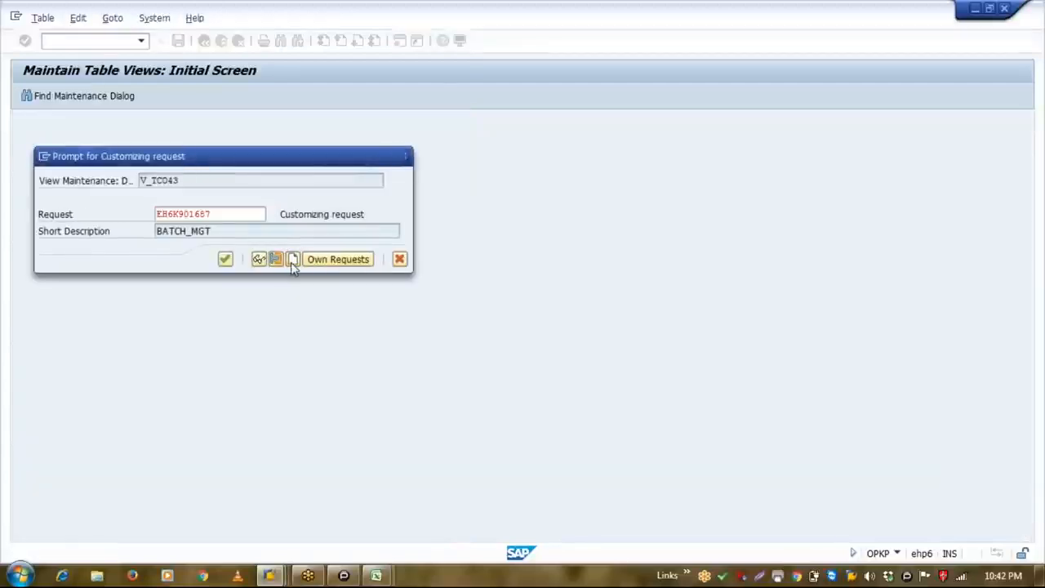
text(PROD)
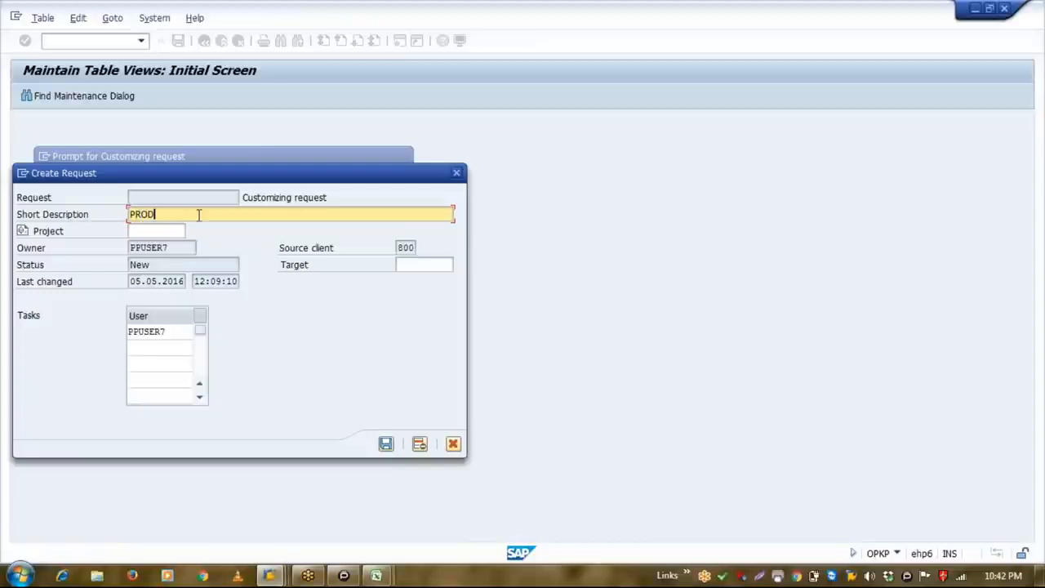
text(_PROFILE)
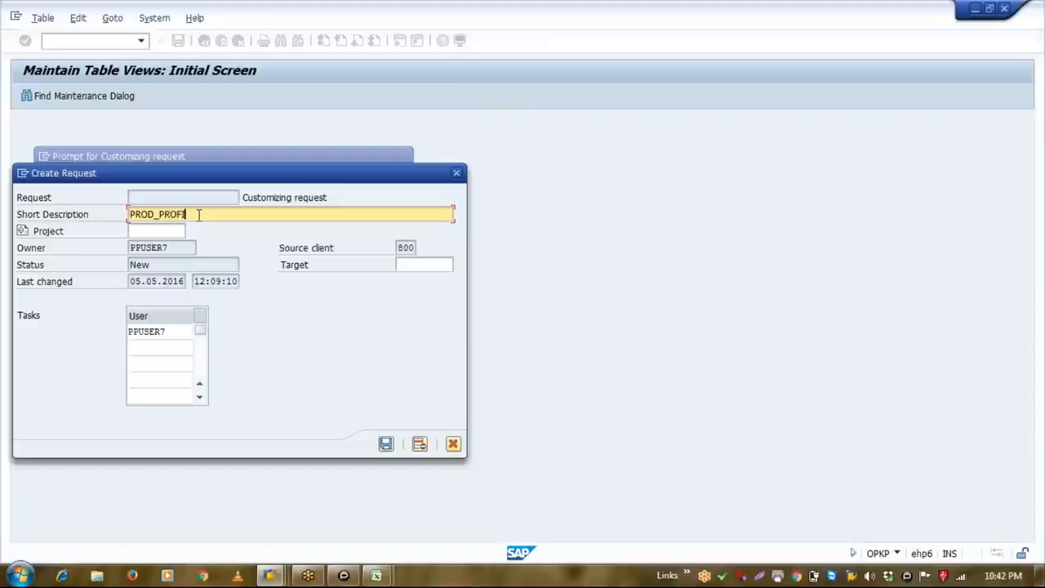
click(385, 443)
click(226, 259)
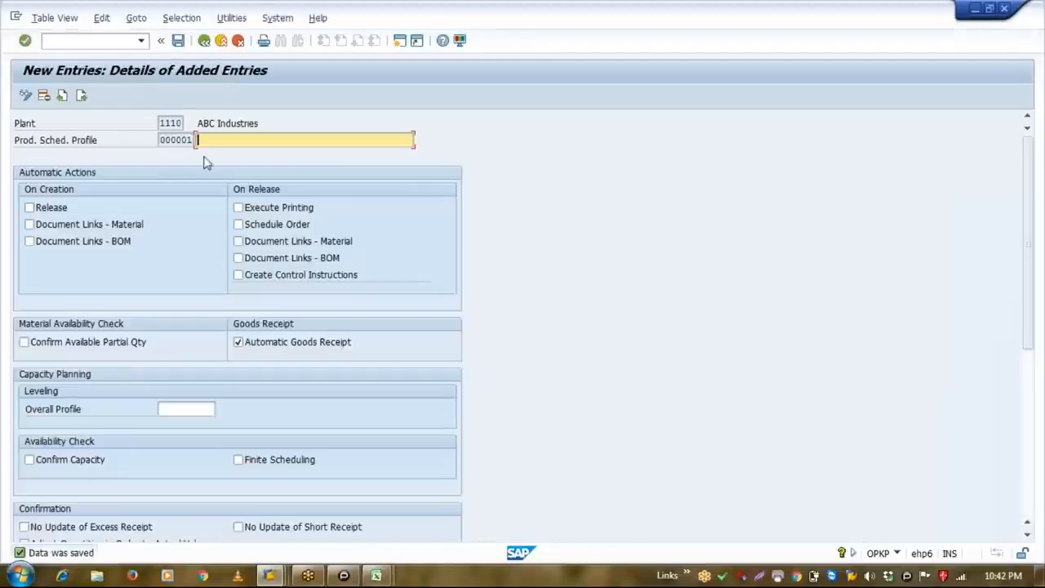
Return to the scheduling profile overview and copy the profile key 000001 of plant 1110.
click(204, 41)
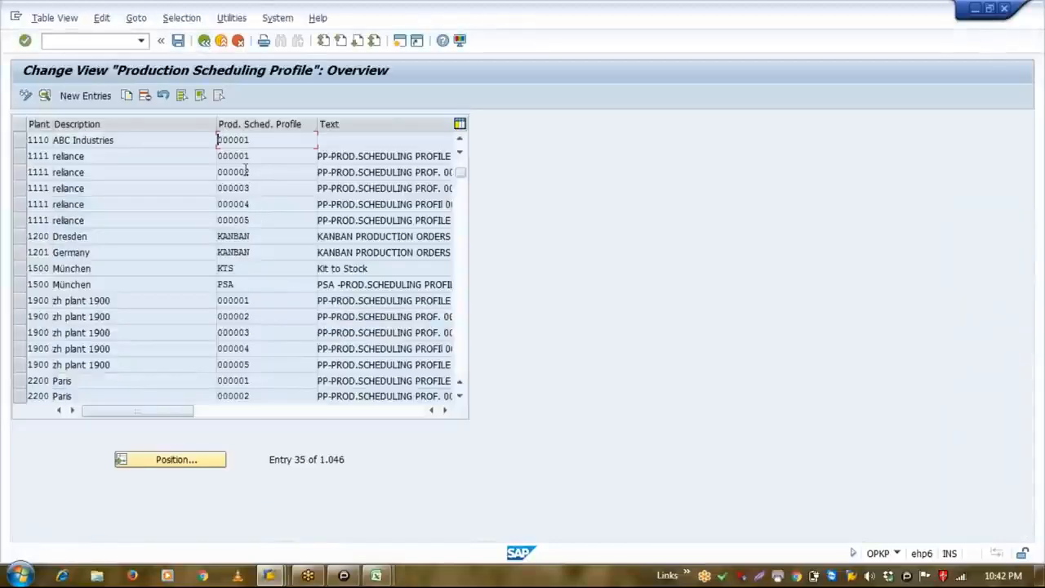
drag(254, 140, 193, 141)
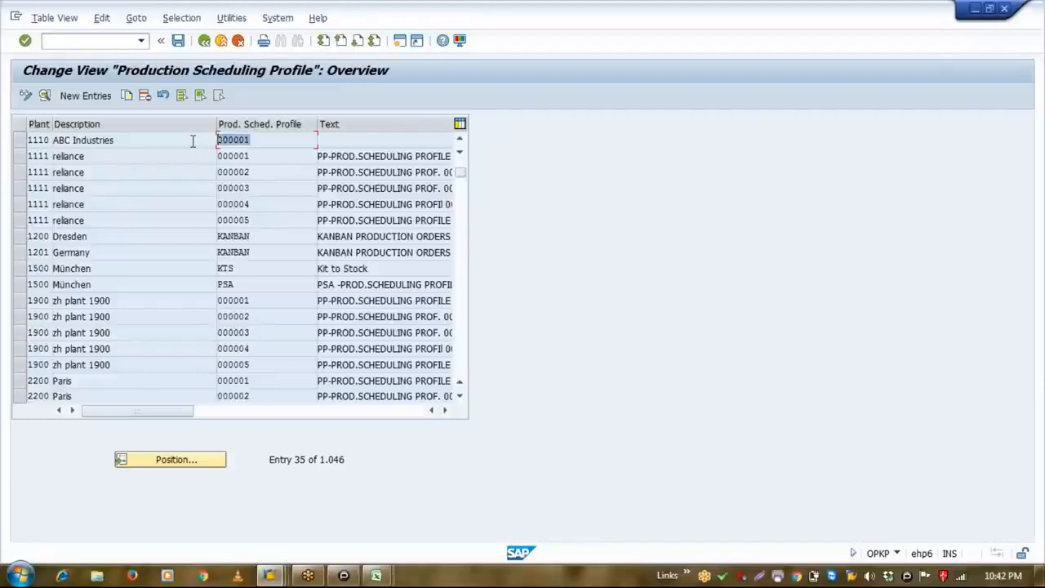
key(ctrl+c)
Try to open Define Batch Creation for Production Order / Process Order from the IMG structure.
key(alt+Tab)
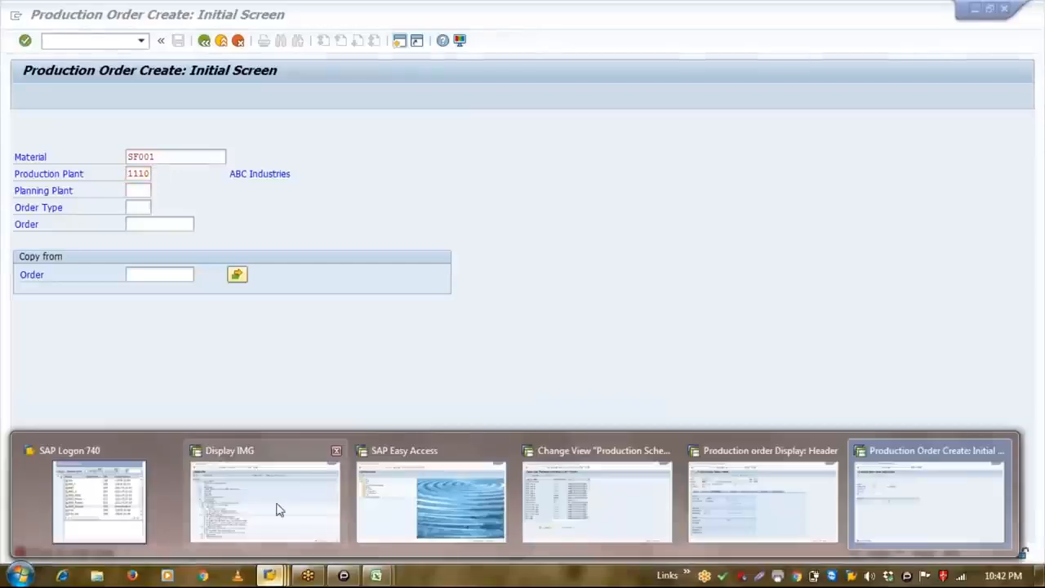
click(285, 502)
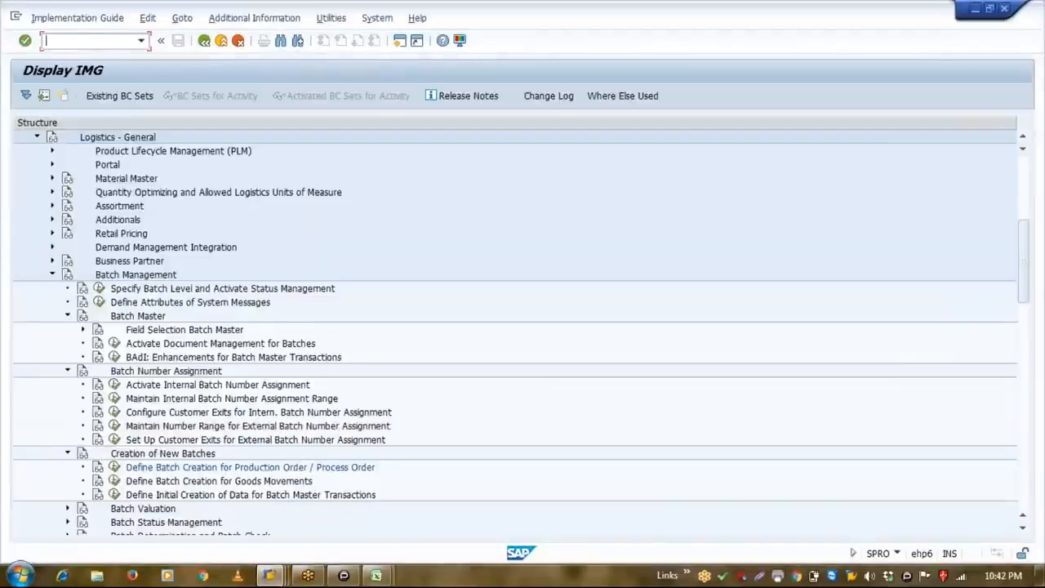
click(114, 467)
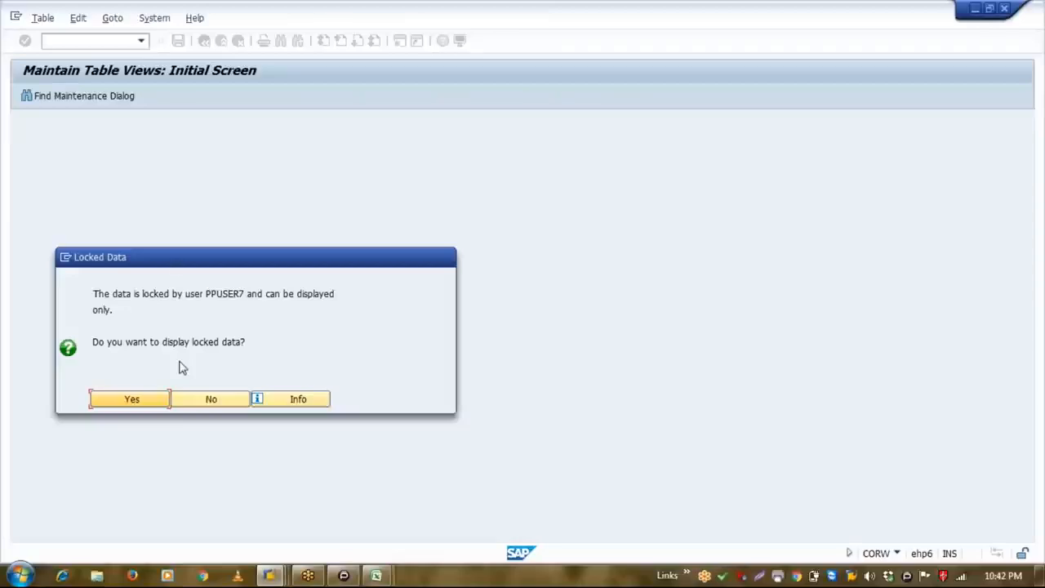
click(205, 398)
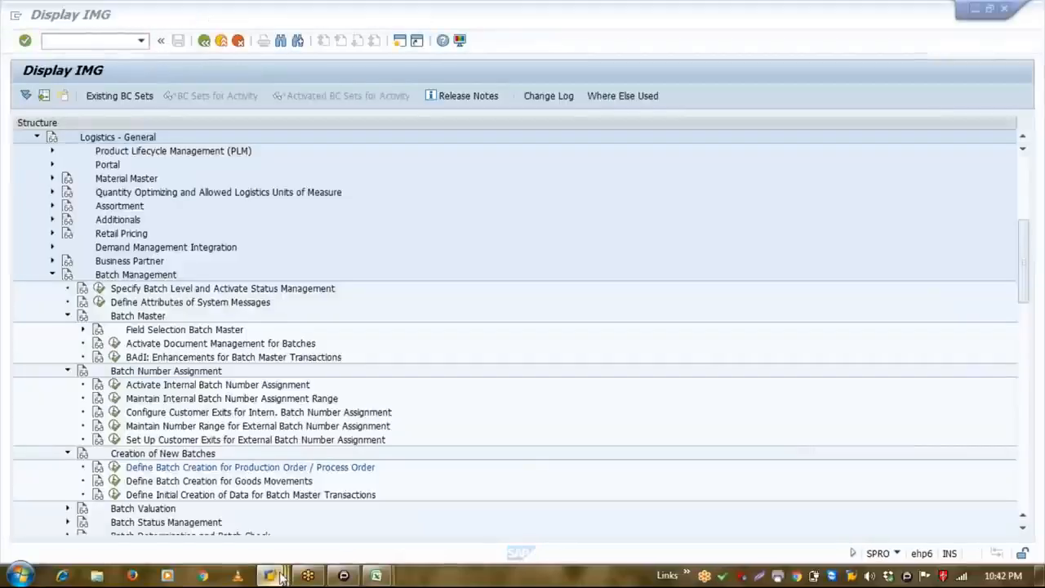
Exit the production scheduling profile maintenance and return to the IMG structure.
mouse_move(278, 576)
click(563, 502)
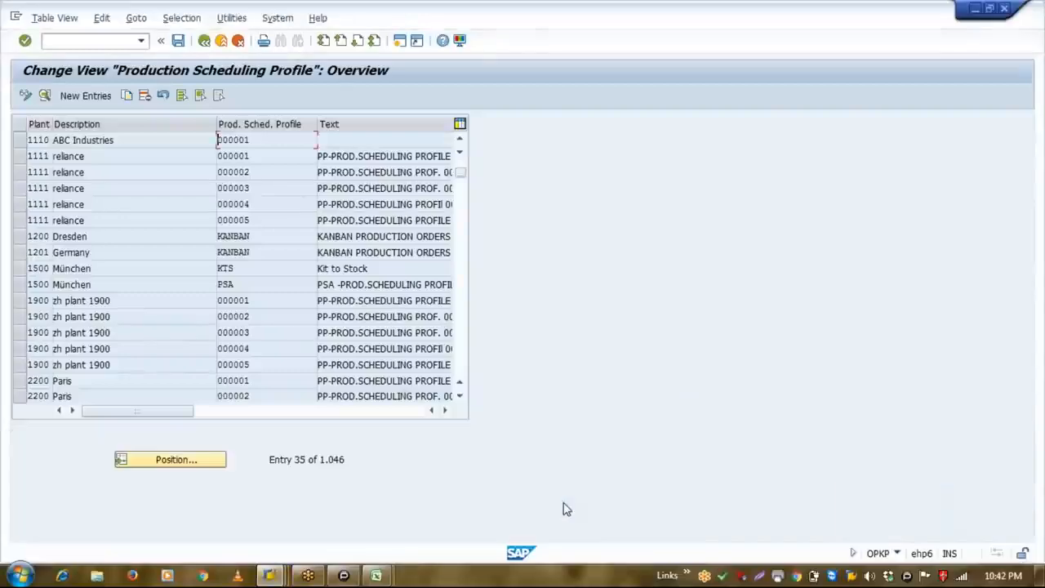
click(221, 41)
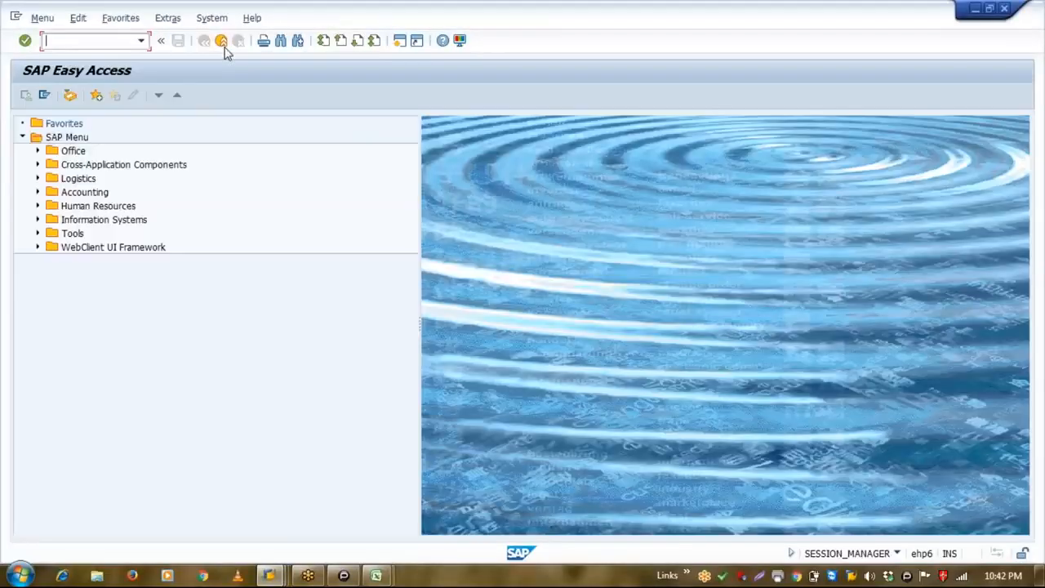
click(222, 42)
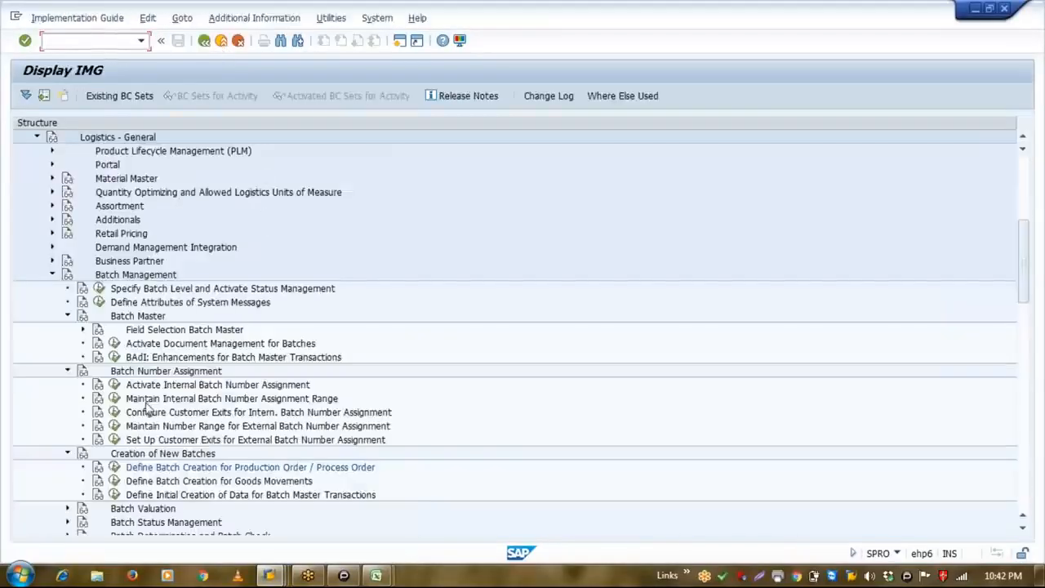
Open Define Batch Creation for Production Order / Process Order and display the details of profile 000001 for plant 1110.
click(114, 467)
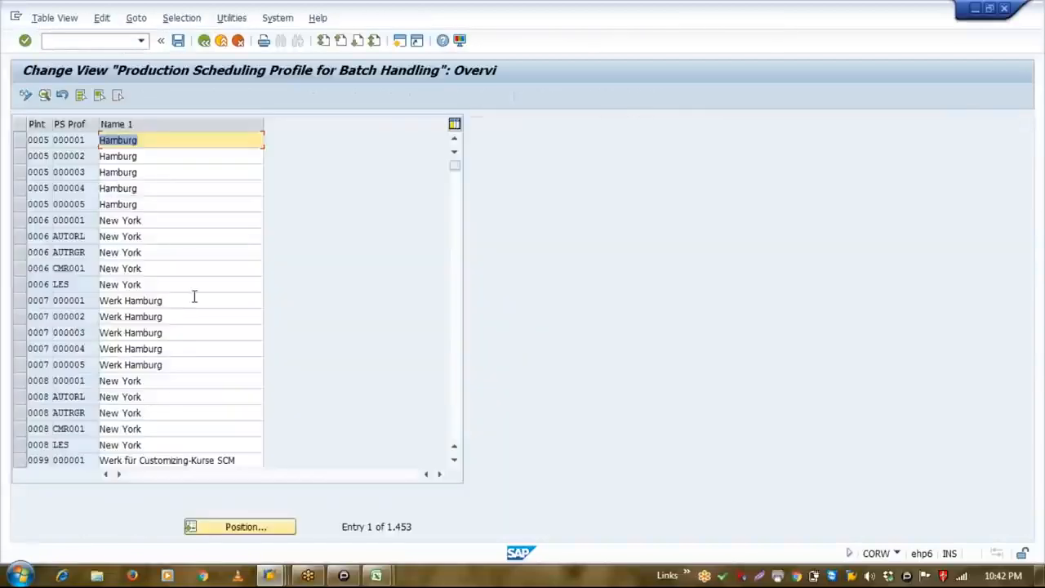
click(168, 256)
scroll(170, 256, down, 5)
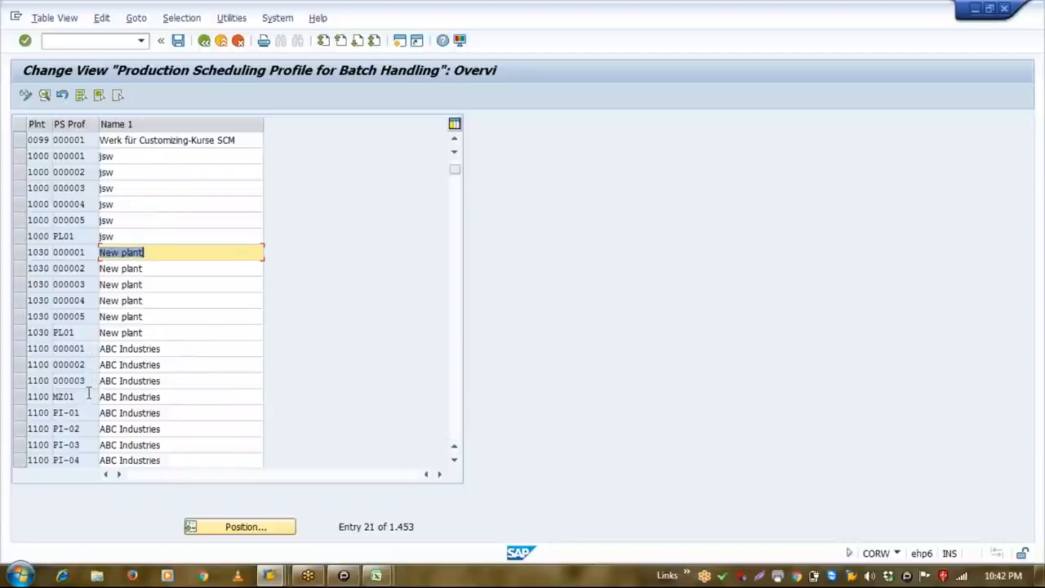
click(89, 396)
scroll(88, 396, down, 5)
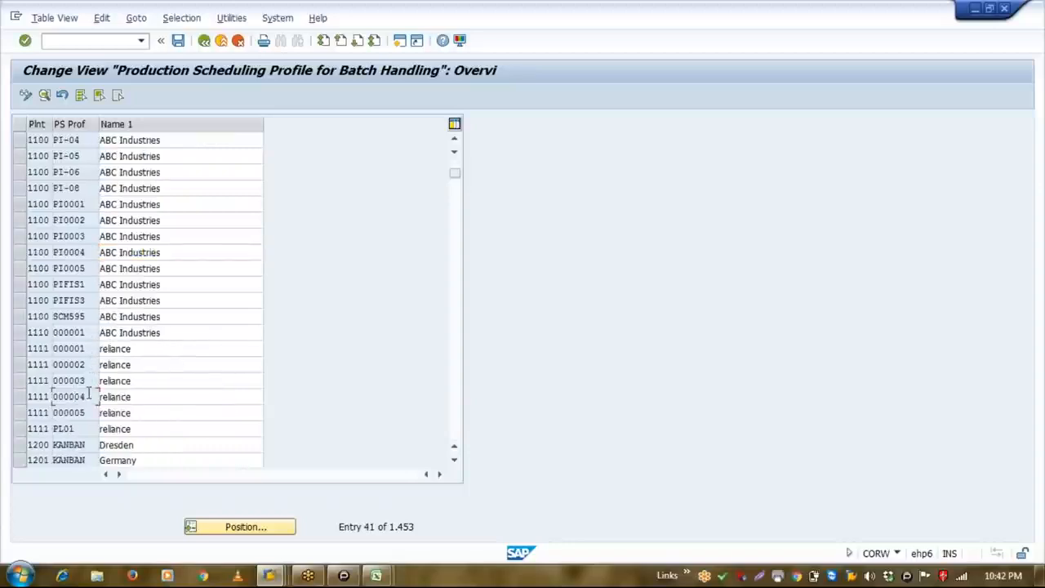
click(83, 332)
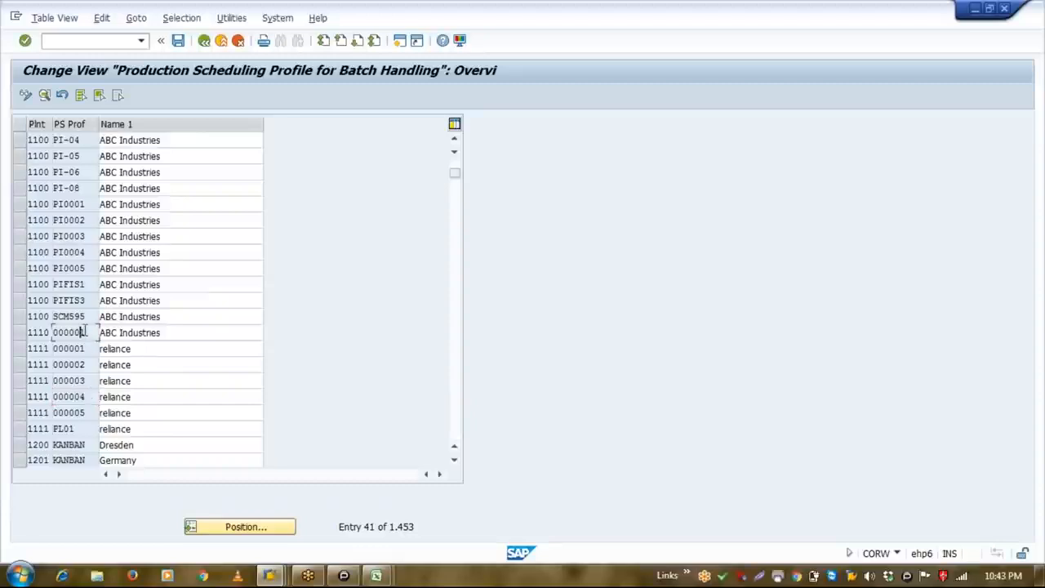
click(19, 332)
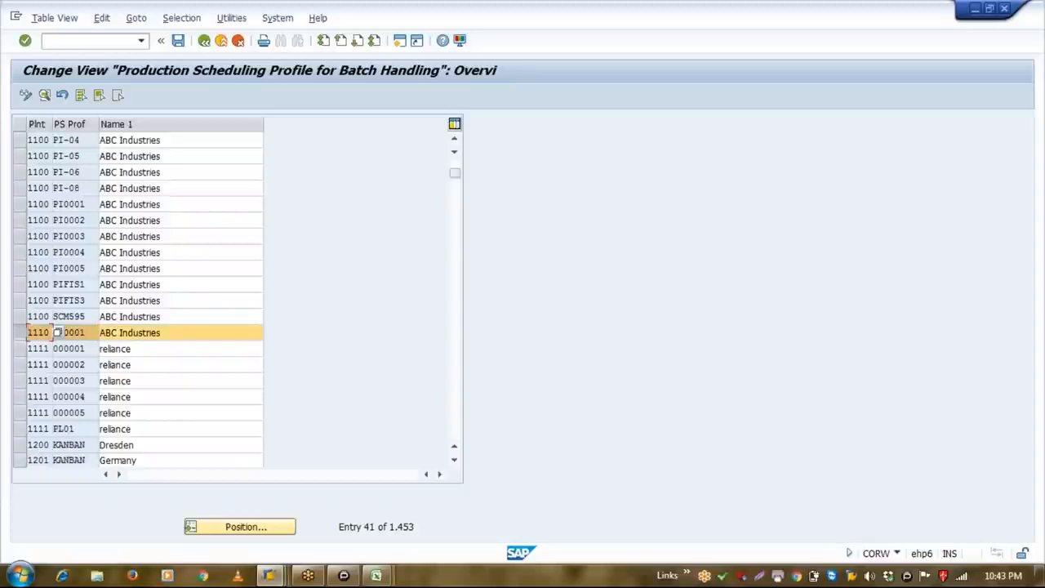
double_click(42, 333)
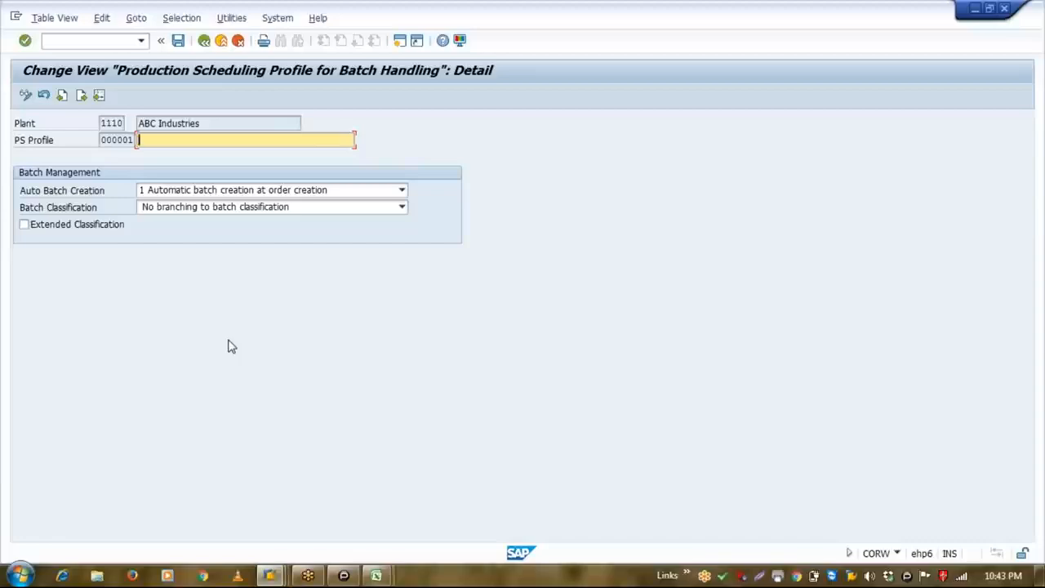
Review the Auto Batch Creation options, keep automatic creation at order creation, save the profile's batch settings and return to the overview.
click(342, 196)
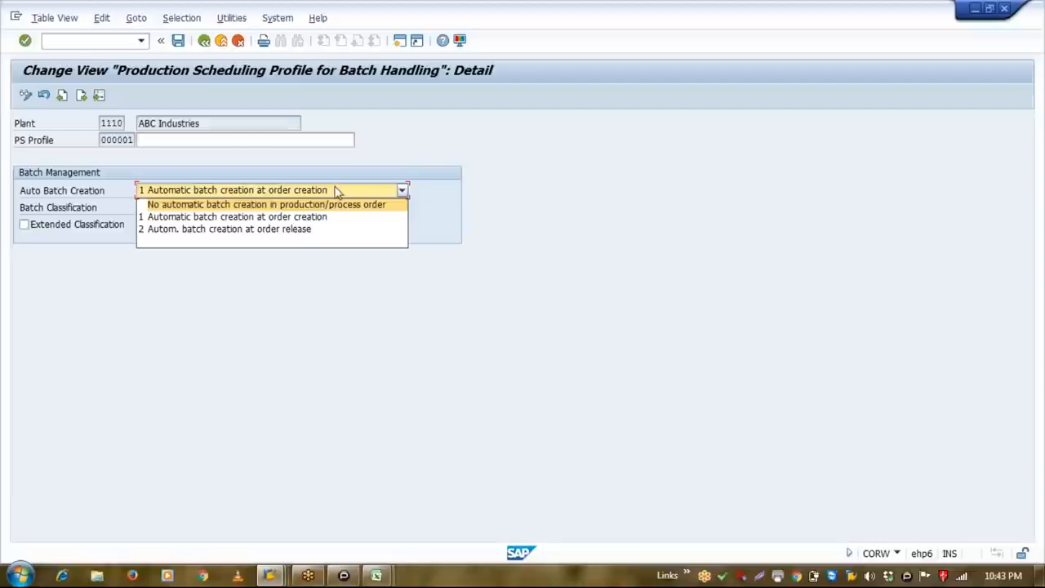
click(336, 191)
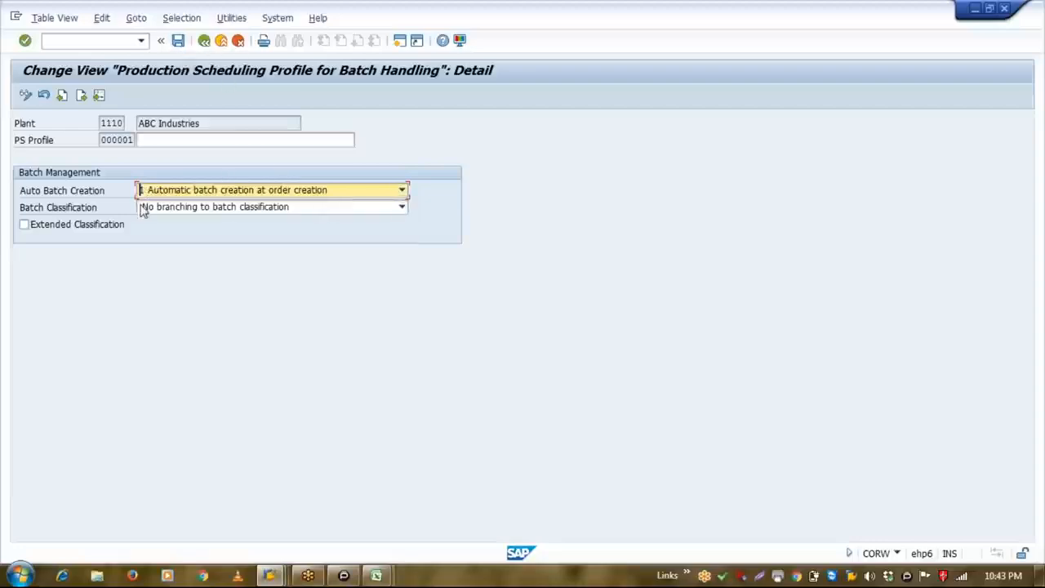
click(178, 41)
click(205, 41)
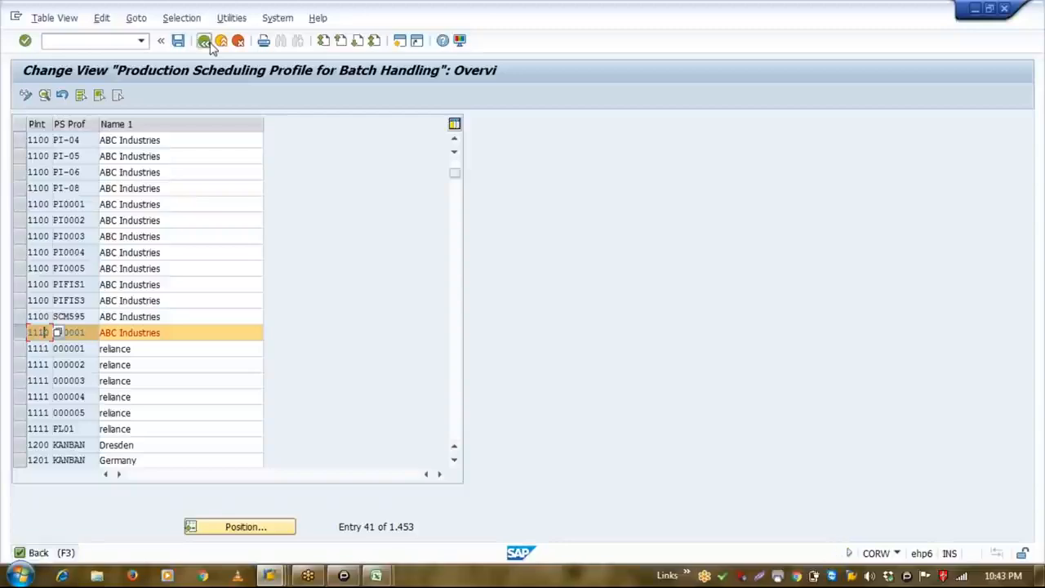
Leave the scheduling profile overview and open Define Batch Creation for Goods Movements under Creation of New Batches.
click(208, 45)
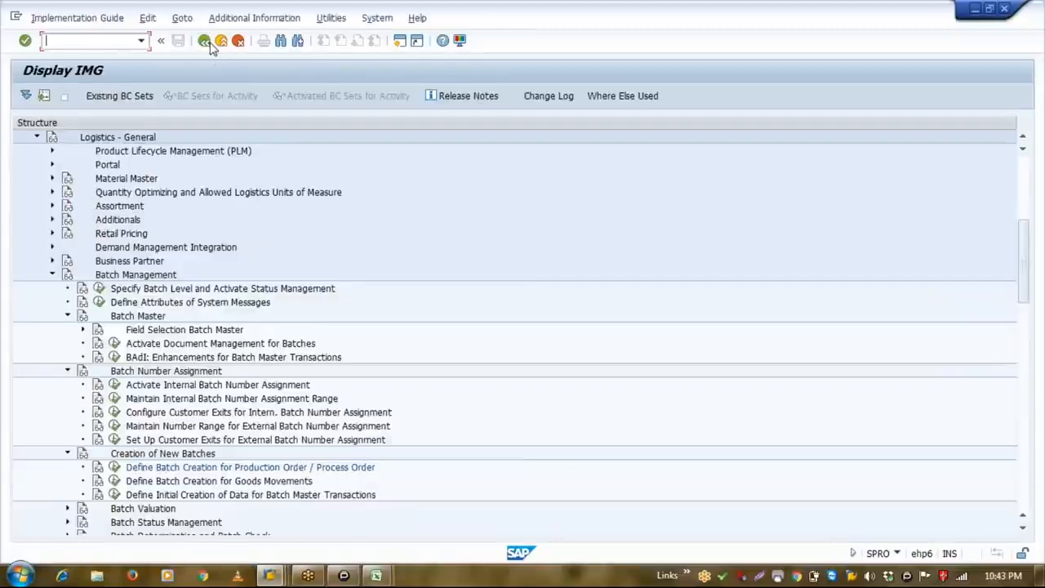
click(212, 471)
click(115, 481)
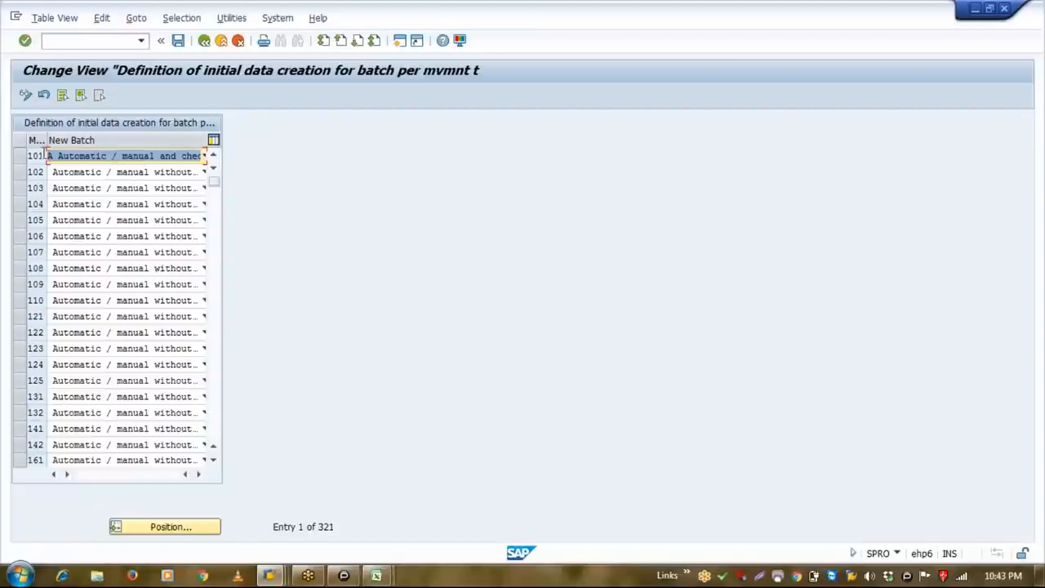
Review the New Batch options for movement type 101, keep option A, and save before returning to the IMG structure.
click(92, 160)
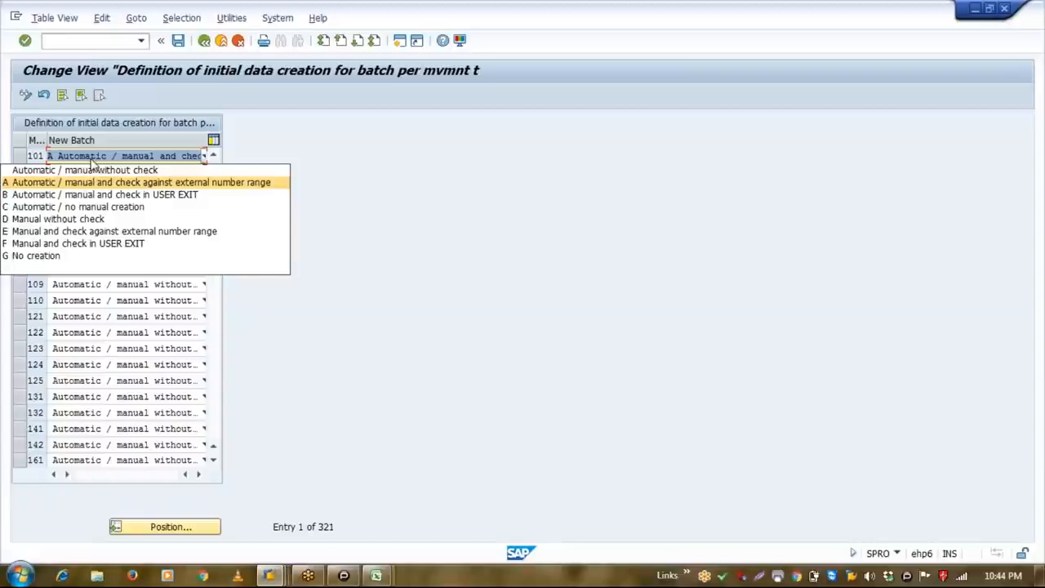
key(Down)
key(Down)
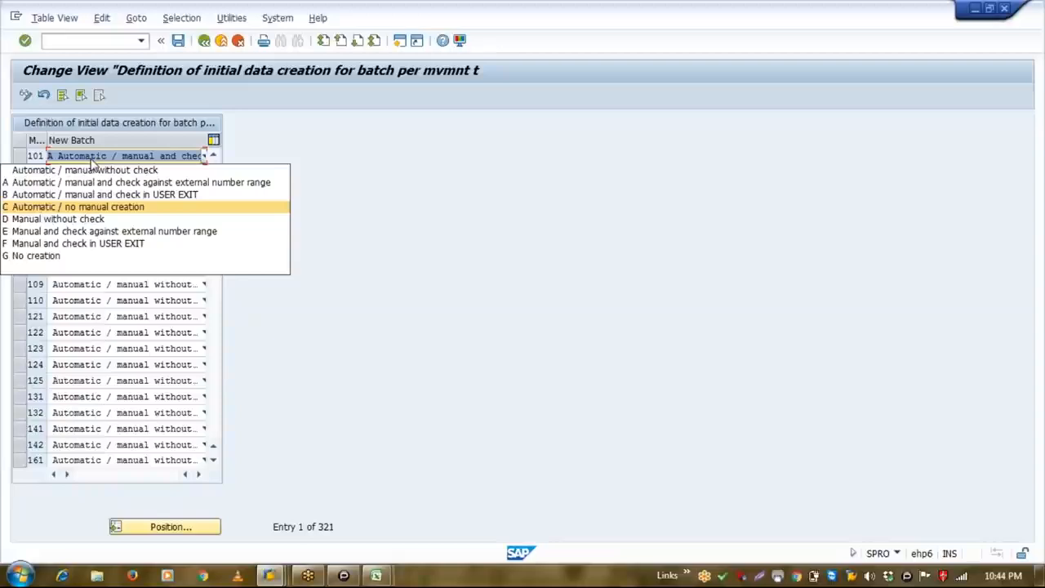
key(Down)
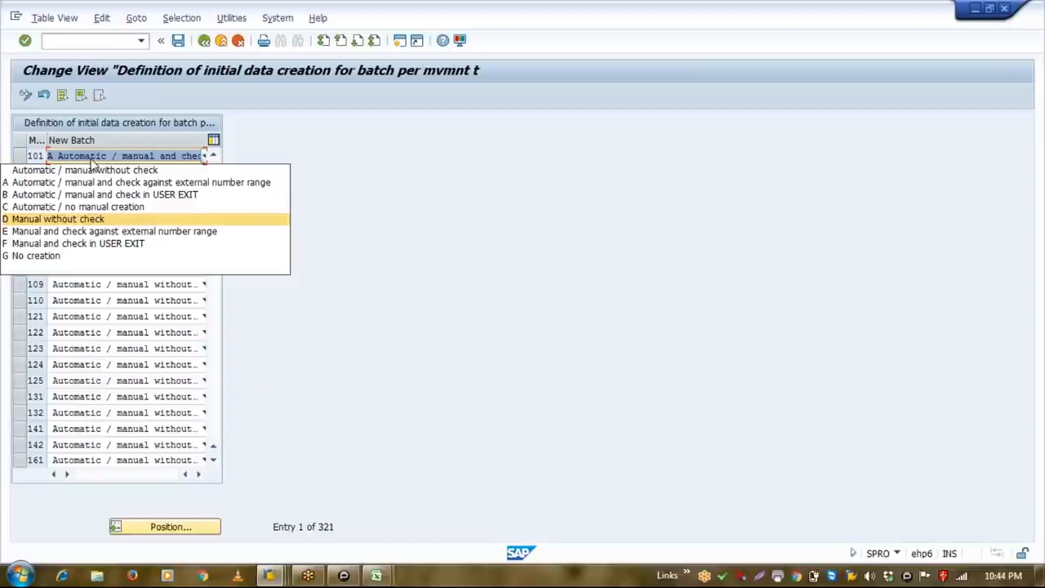
click(92, 160)
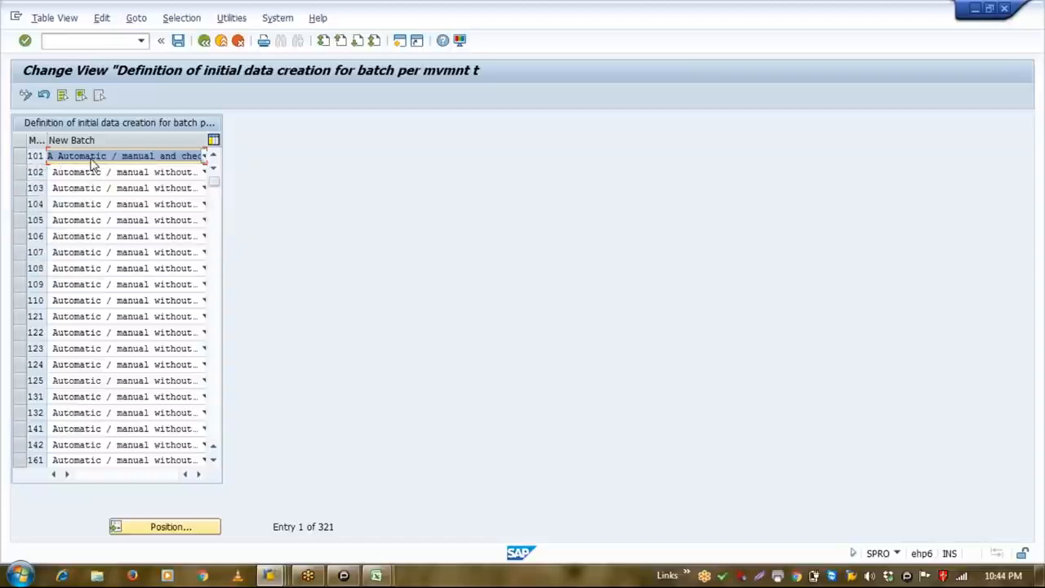
click(179, 43)
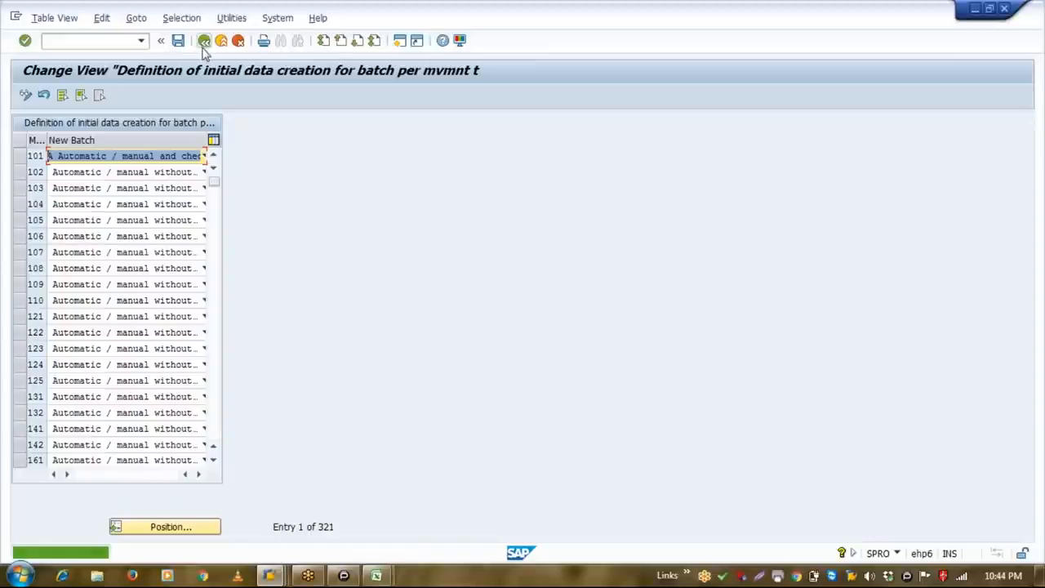
click(204, 40)
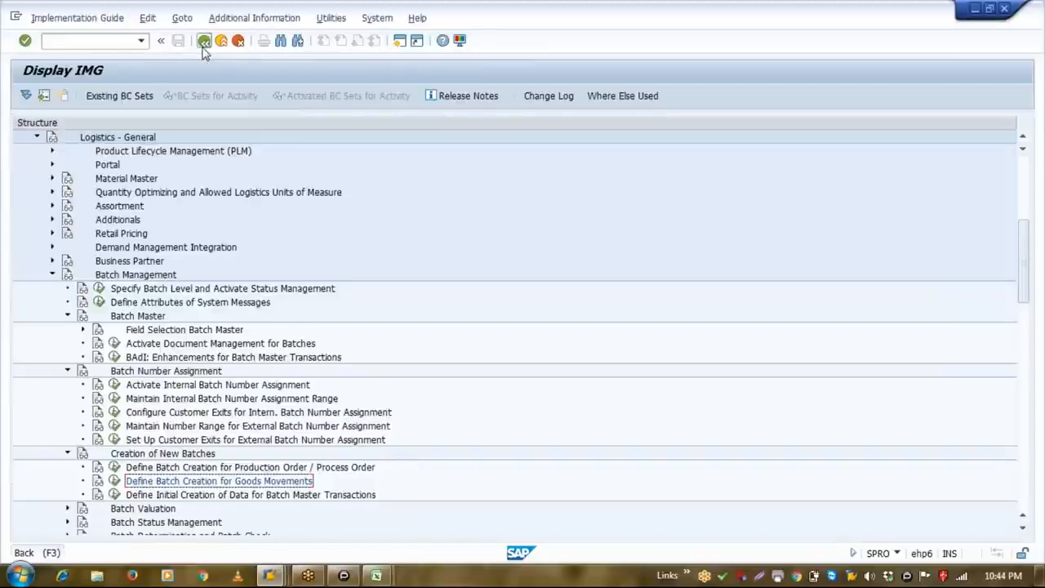
Leave the implementation guide and start transaction MM01 to create a material.
click(205, 41)
click(204, 41)
text(MM01)
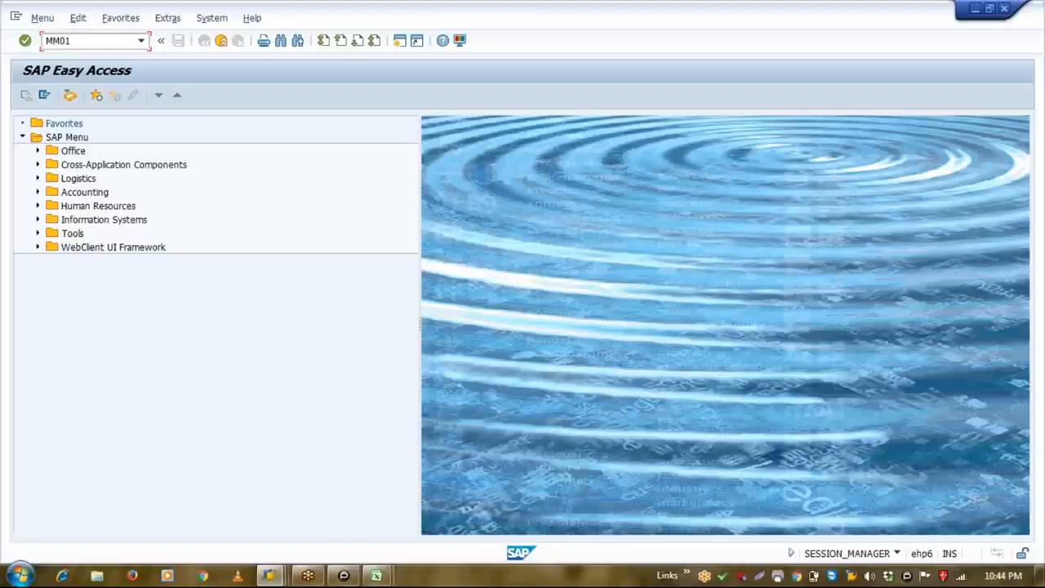
key(Return)
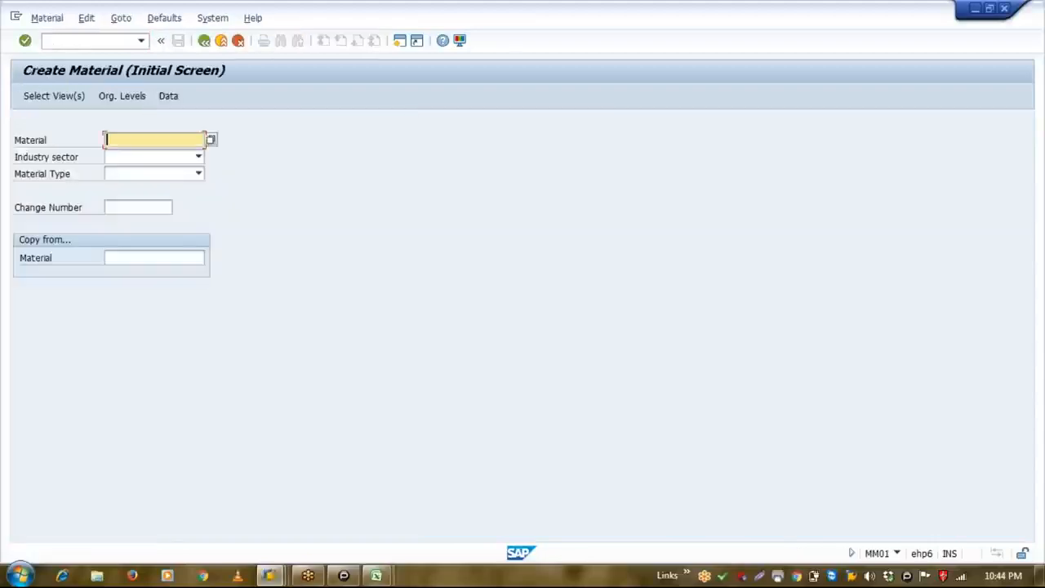
Enter material SF002 with industry sector Mechanical Engineering and type HALB semi-finished product, and proceed to the view selection.
text(S)
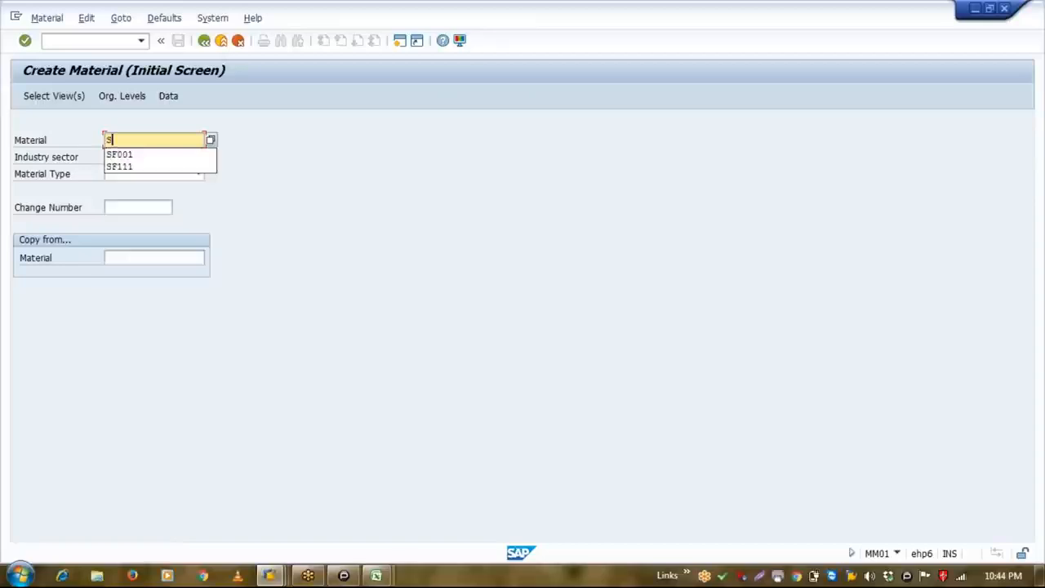
text(F002)
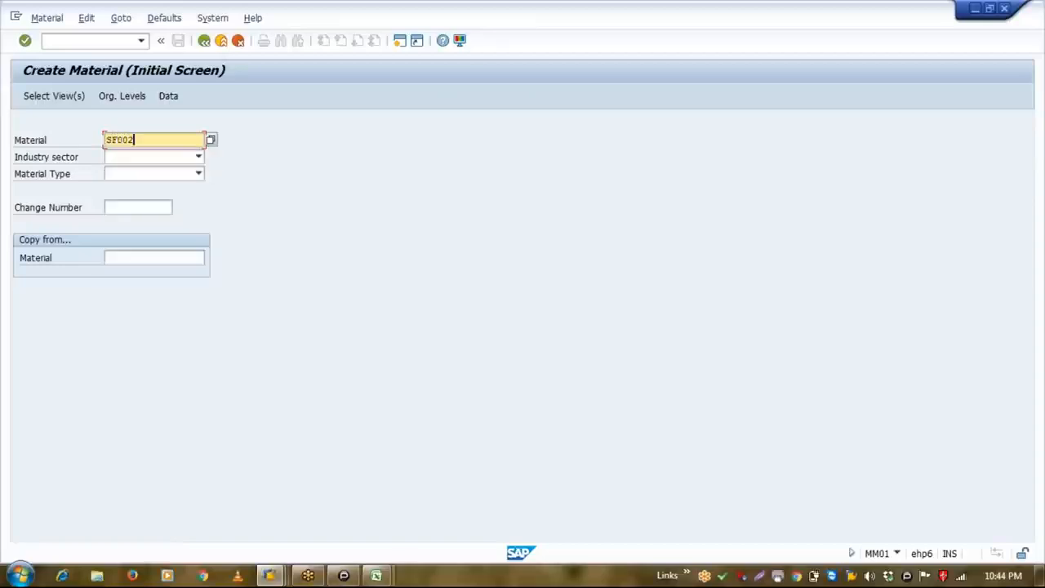
click(196, 157)
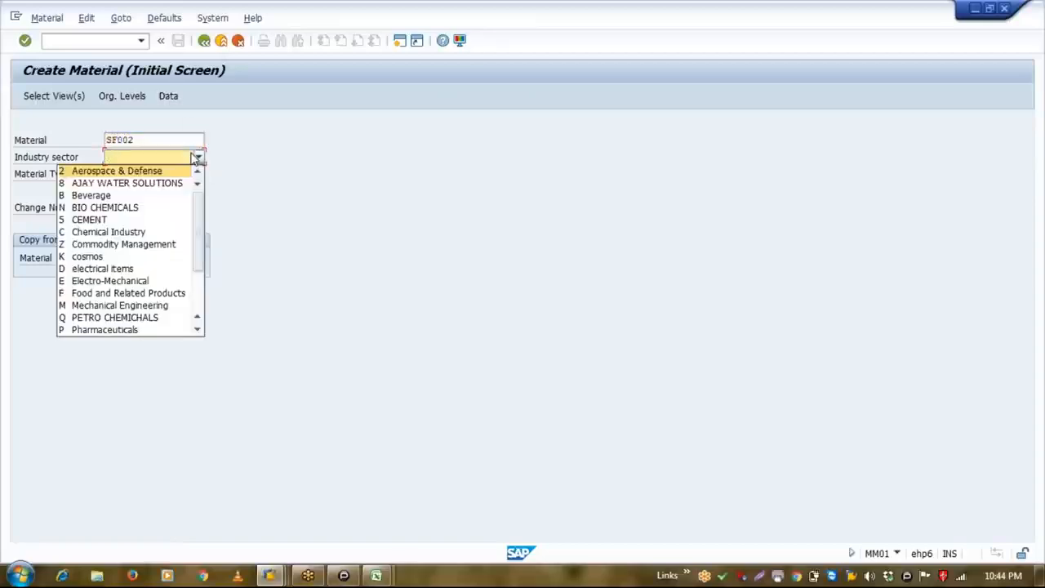
key(m)
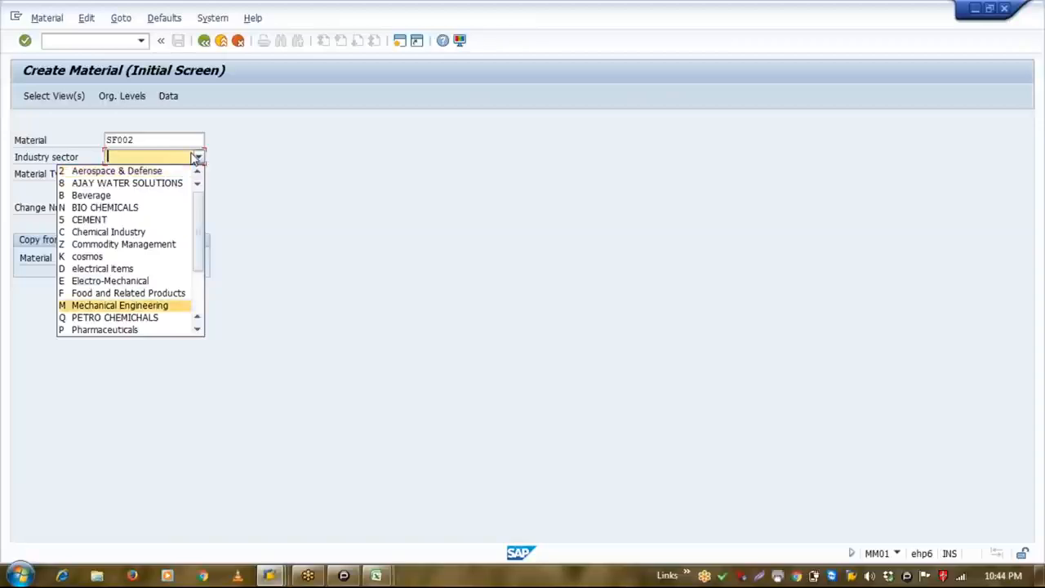
key(Return)
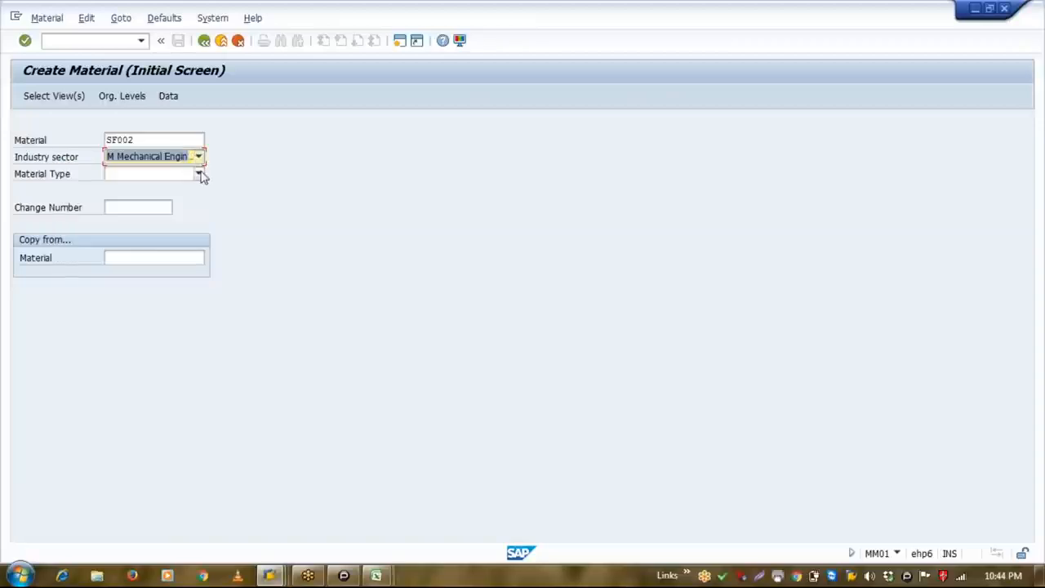
click(199, 174)
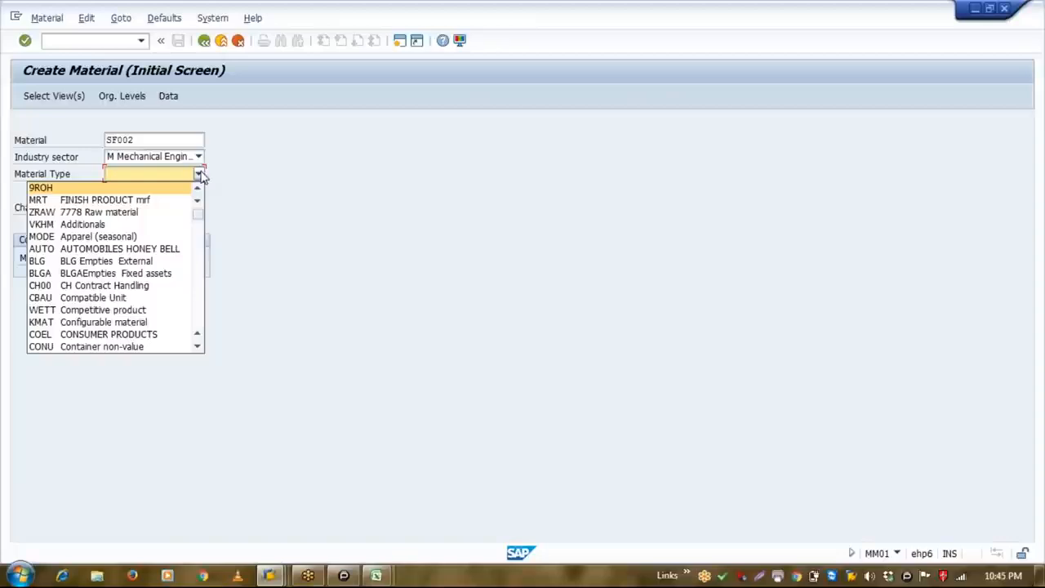
key(h)
key(a)
key(Return)
key(Return)
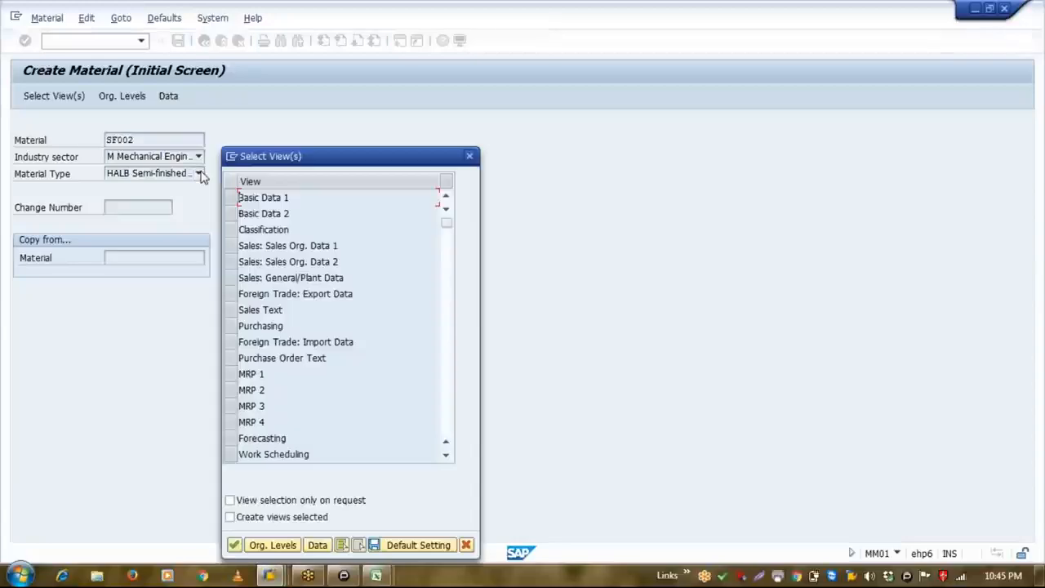
Select and confirm the views Basic Data 1 and 2, Purchasing, Purchase Order Text, MRP 1 to 4, Work Scheduling, and Accounting 1 and 2.
click(237, 198)
ctrl+click(238, 213)
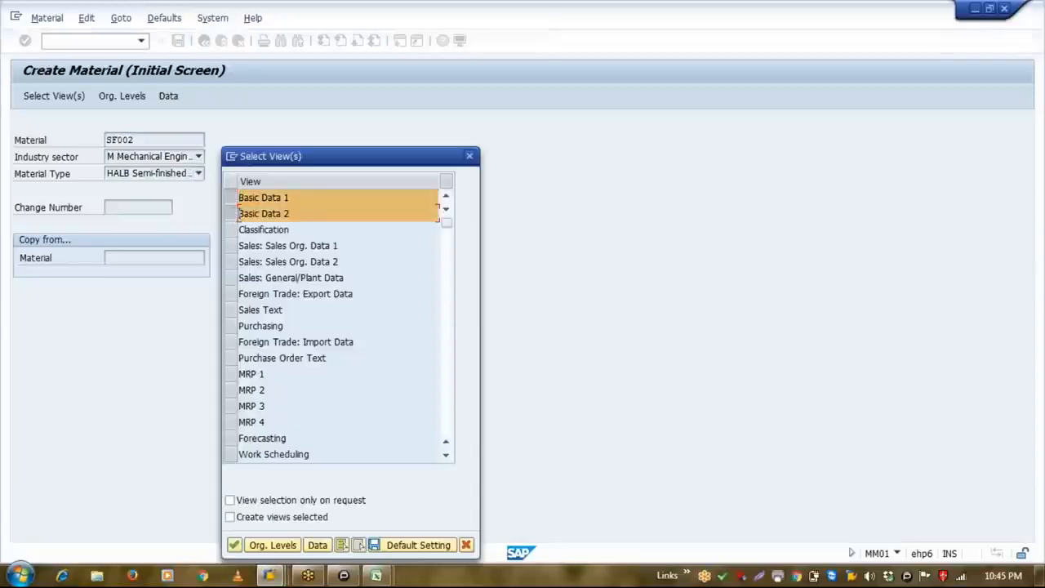
ctrl+click(236, 326)
ctrl+click(236, 359)
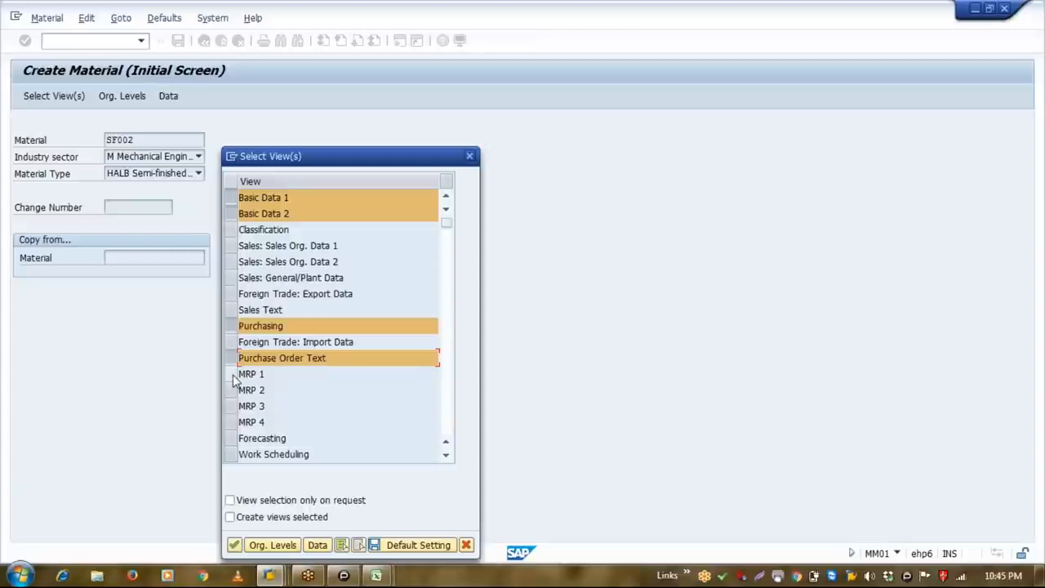
ctrl+click(236, 375)
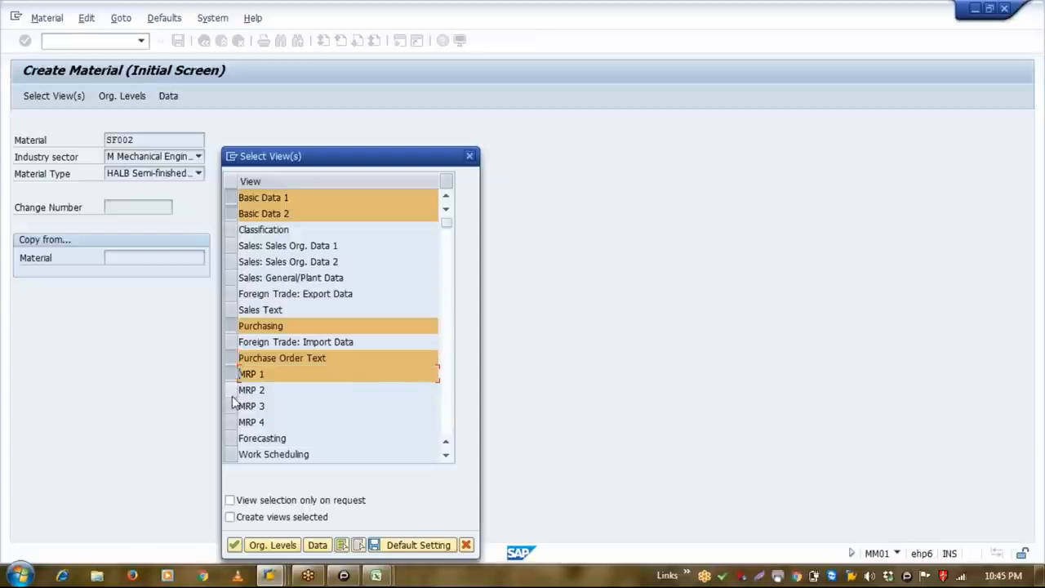
ctrl+click(236, 390)
ctrl+click(236, 406)
ctrl+click(236, 423)
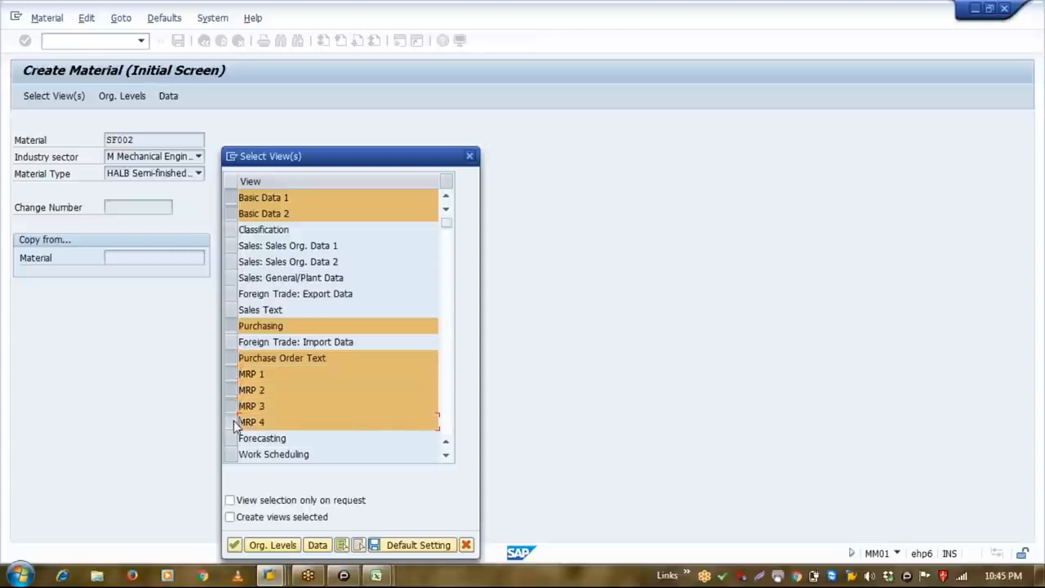
ctrl+click(236, 454)
scroll(335, 373, down, 5)
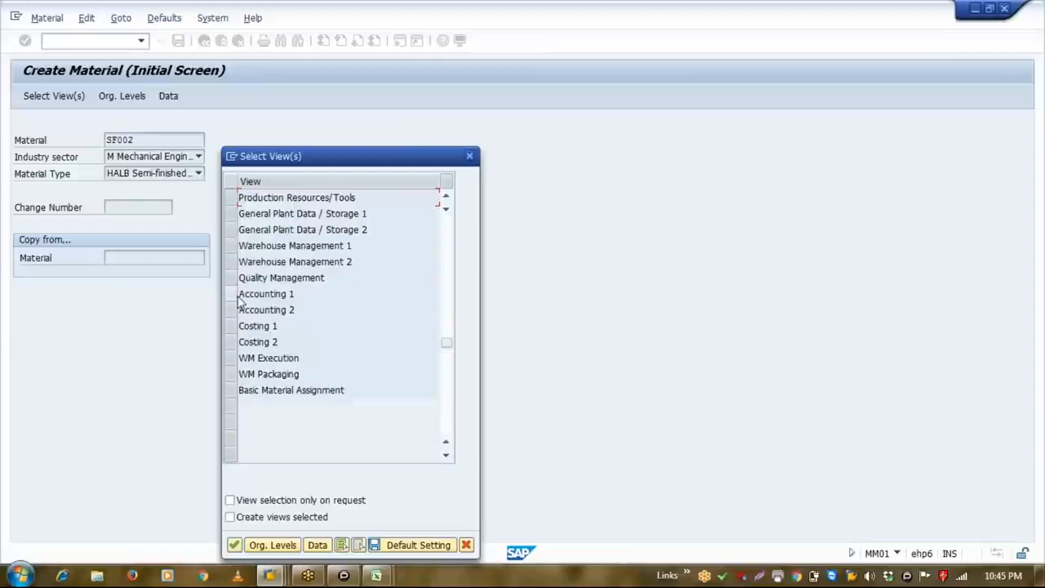
ctrl+click(236, 295)
ctrl+click(236, 310)
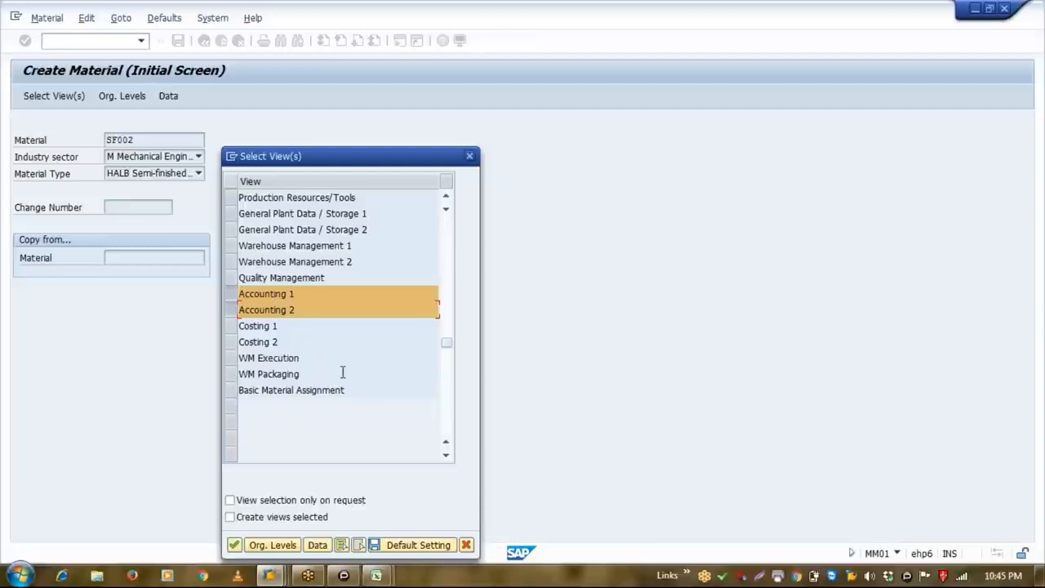
key(Return)
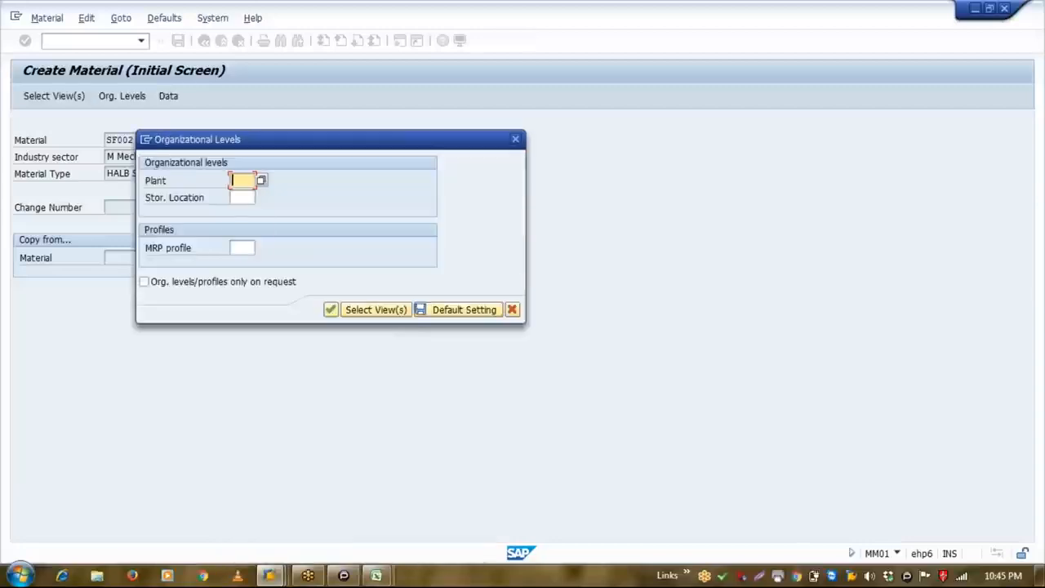
Set the plant to 1110 and try storage location SF01 in the organizational levels.
key(BackSpace)
key(Down)
key(Return)
key(Tab)
key(BackSpace)
key(Down)
key(Return)
key(Return)
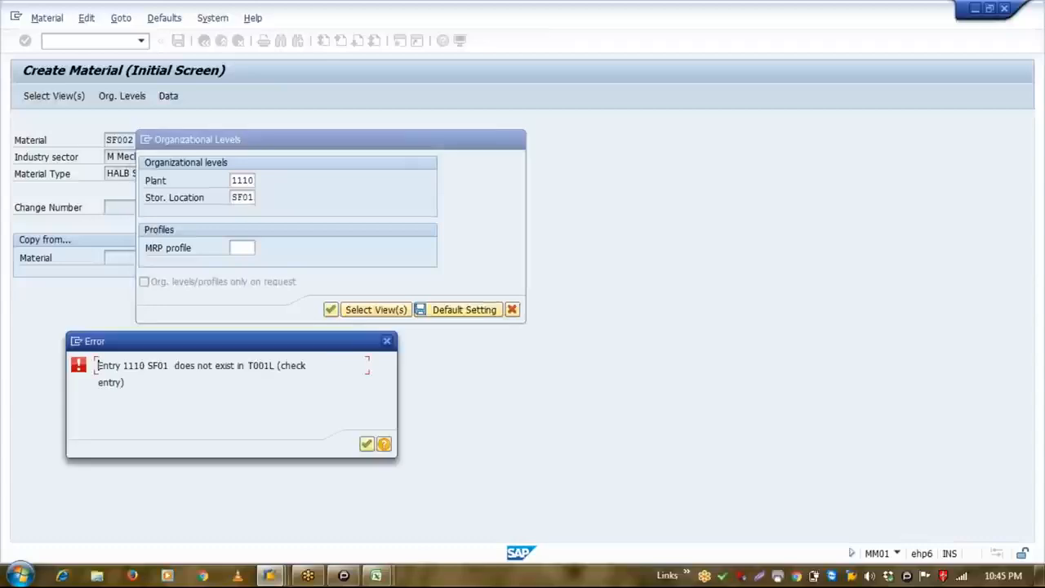
key(Return)
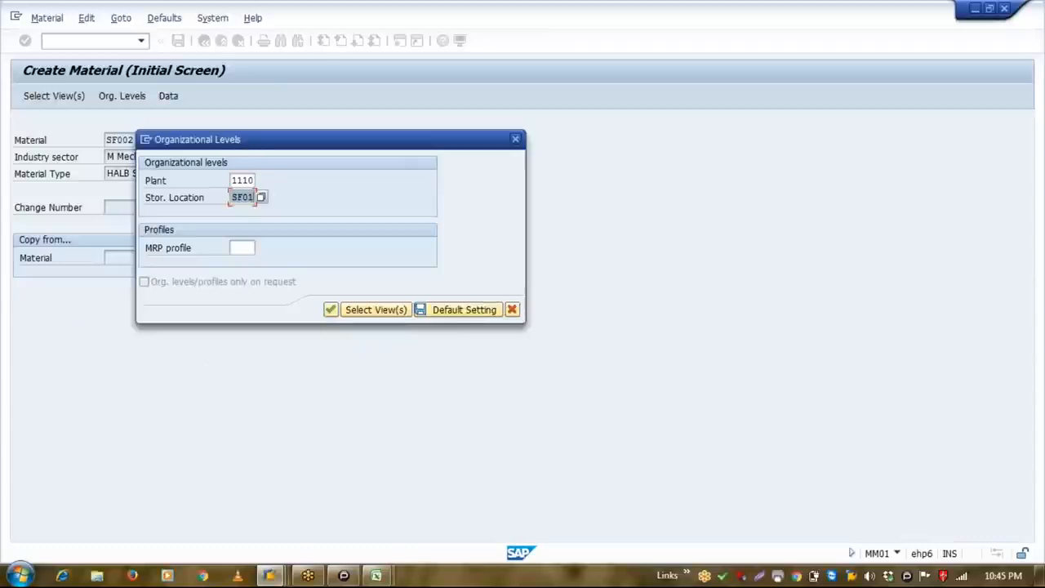
Choose storage location EC01 (Maint Items) of plant 1110 from the possible entries and continue to the material's basic data.
key(F4)
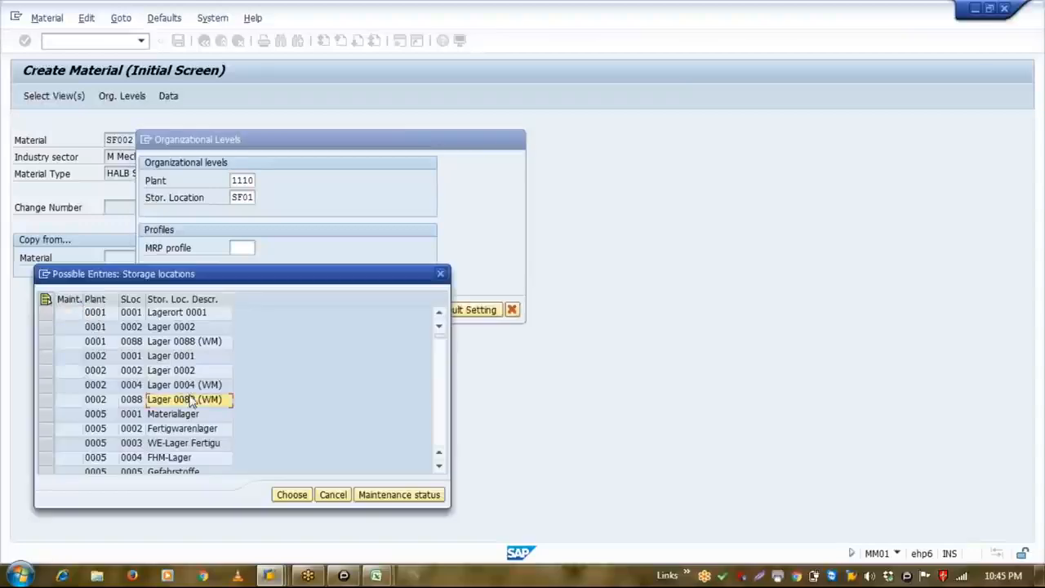
scroll(191, 399, down, 10)
scroll(191, 399, down, 20)
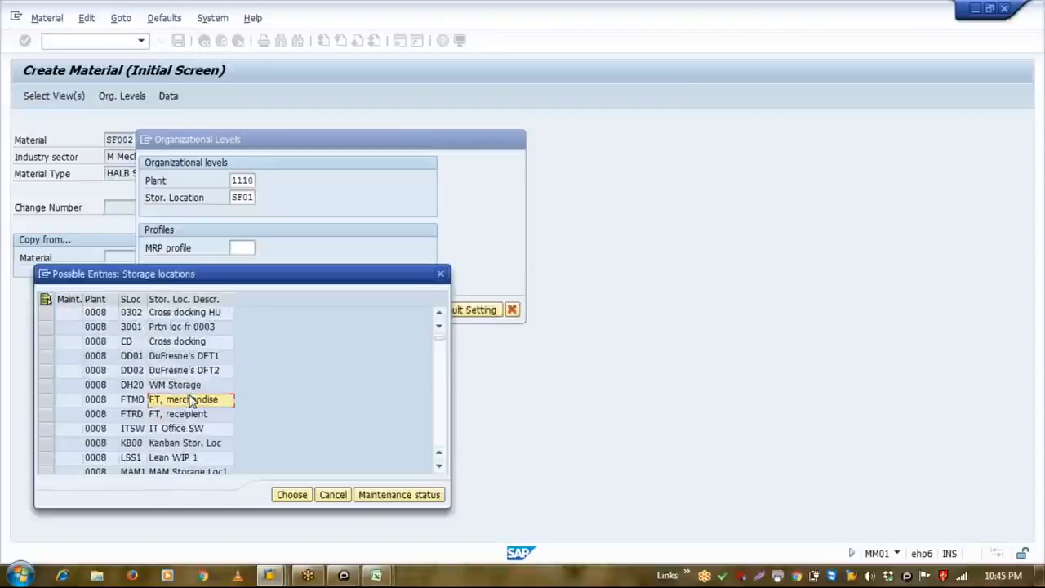
scroll(191, 399, down, 20)
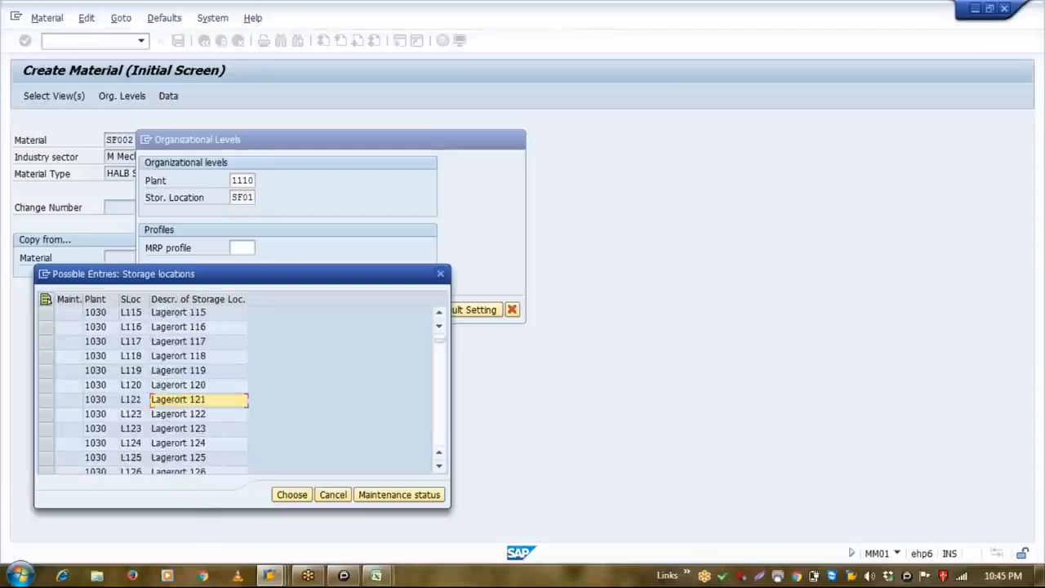
scroll(191, 399, down, 20)
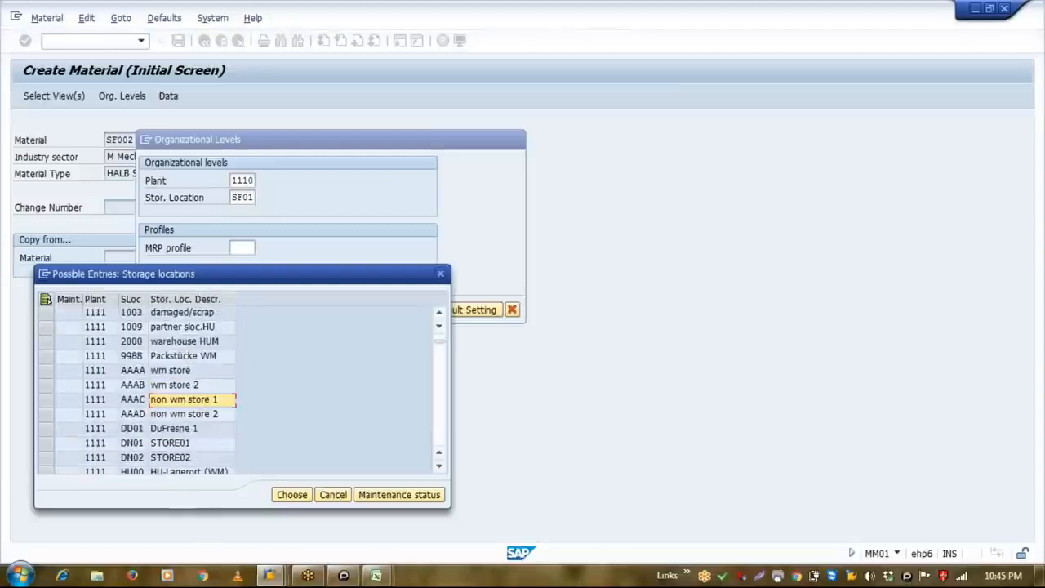
scroll(191, 400, up, 15)
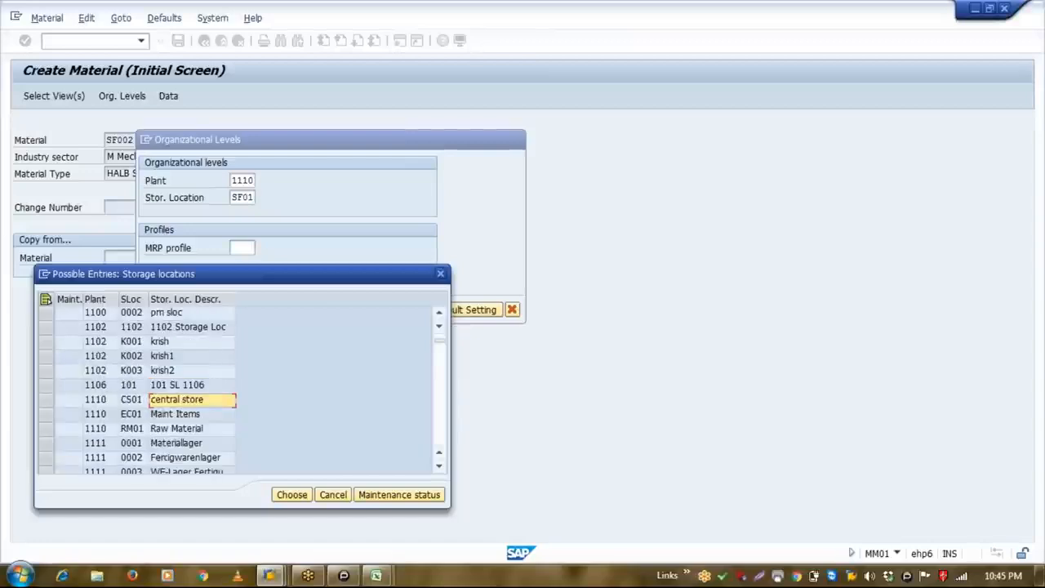
click(188, 414)
click(132, 414)
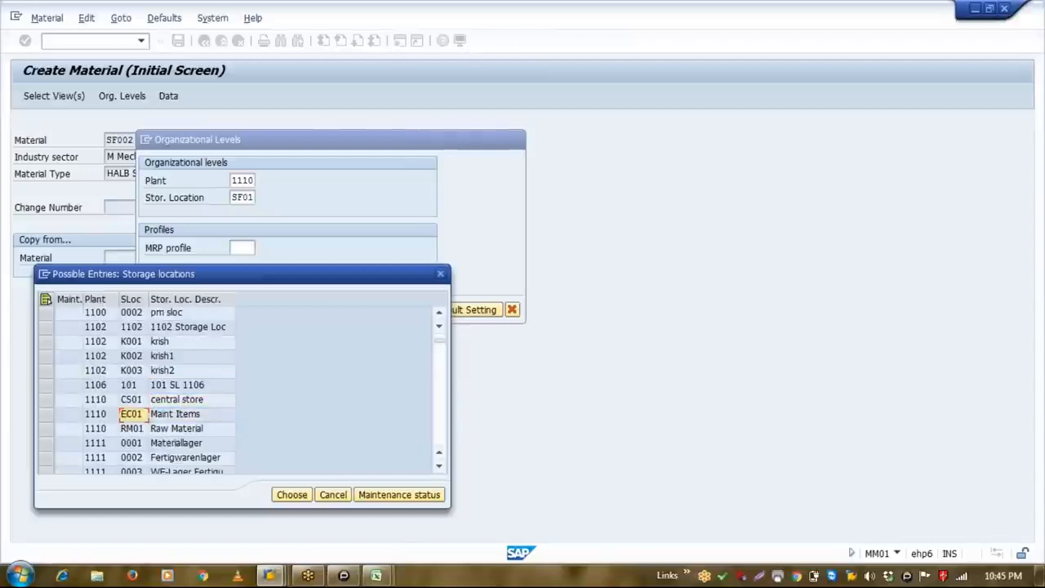
double_click(132, 415)
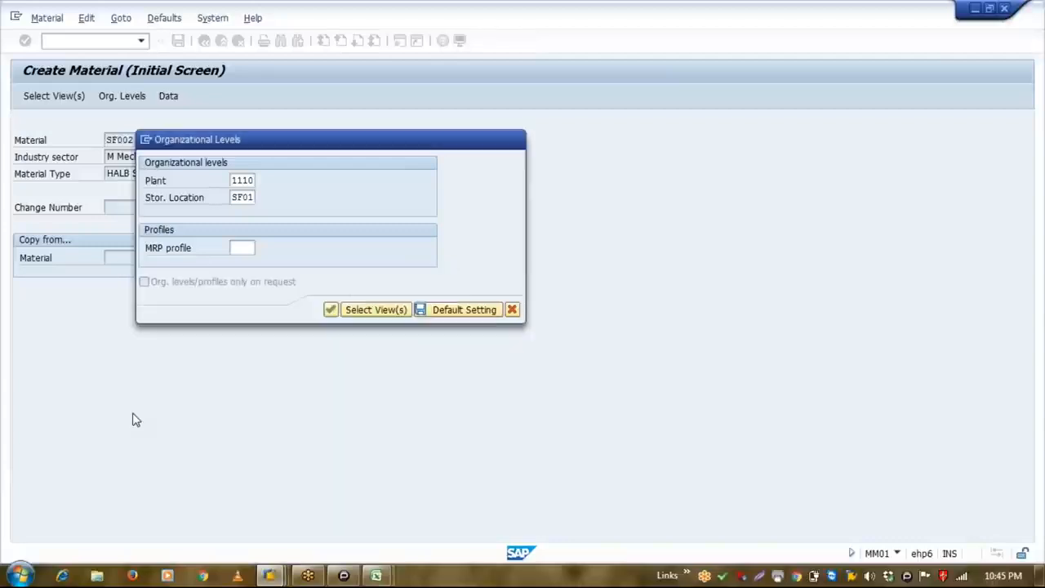
key(Return)
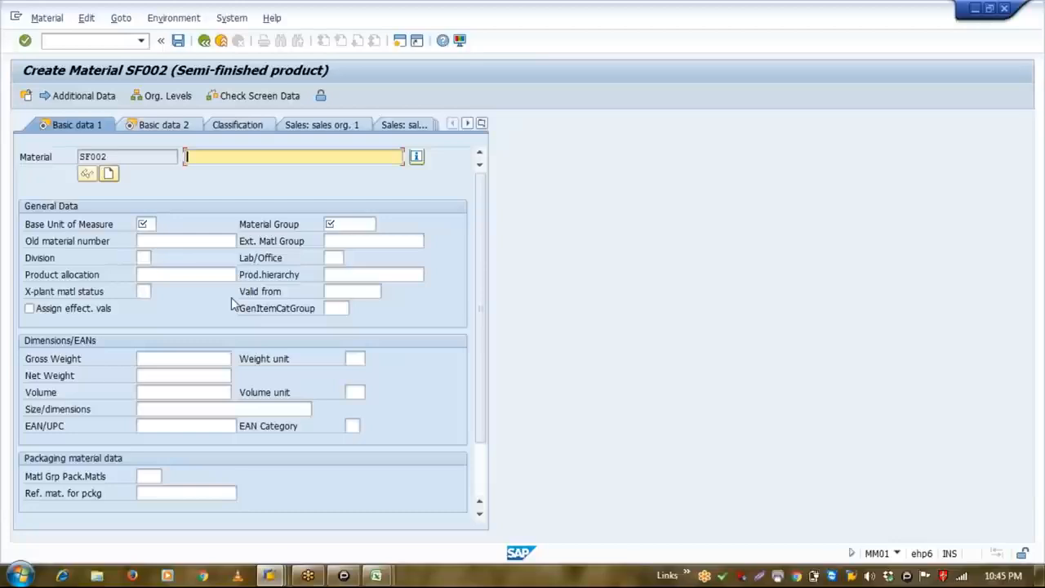
Enter the description MATERIAL FOR BATCH MGT, base unit NO and material group 0.200 for SF002, and continue through the basic data to Purchasing.
text(MATERIAL FOR BAT)
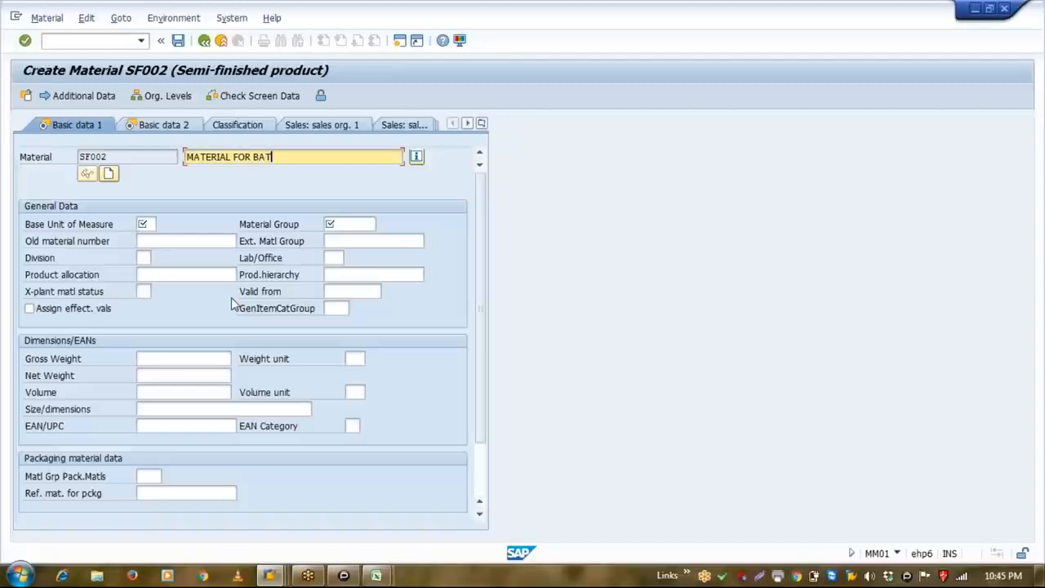
text(CH MGT)
key(Return)
key(Down)
key(Down)
key(Return)
key(Down)
key(Down)
key(Return)
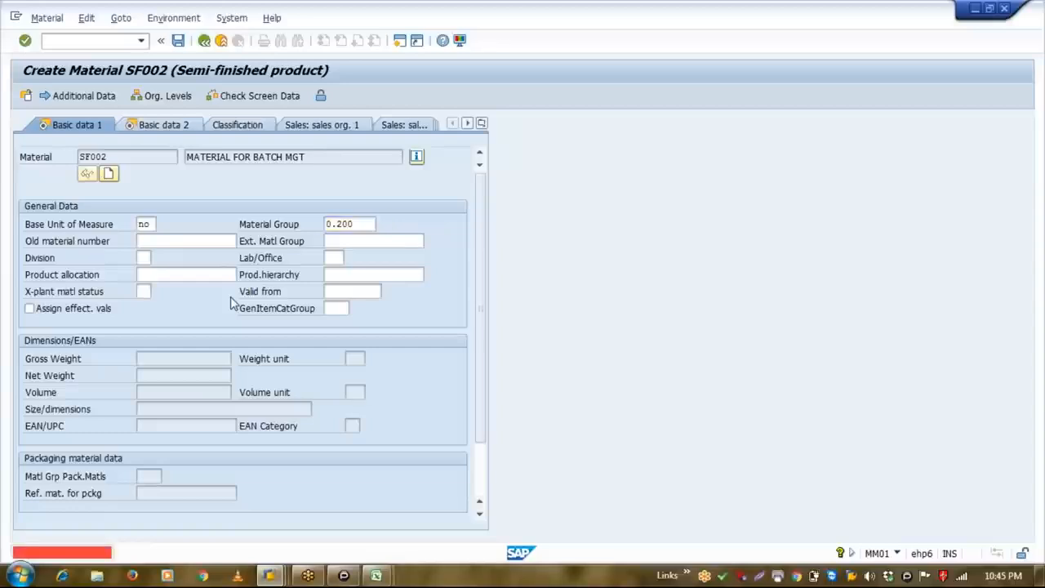
key(Return)
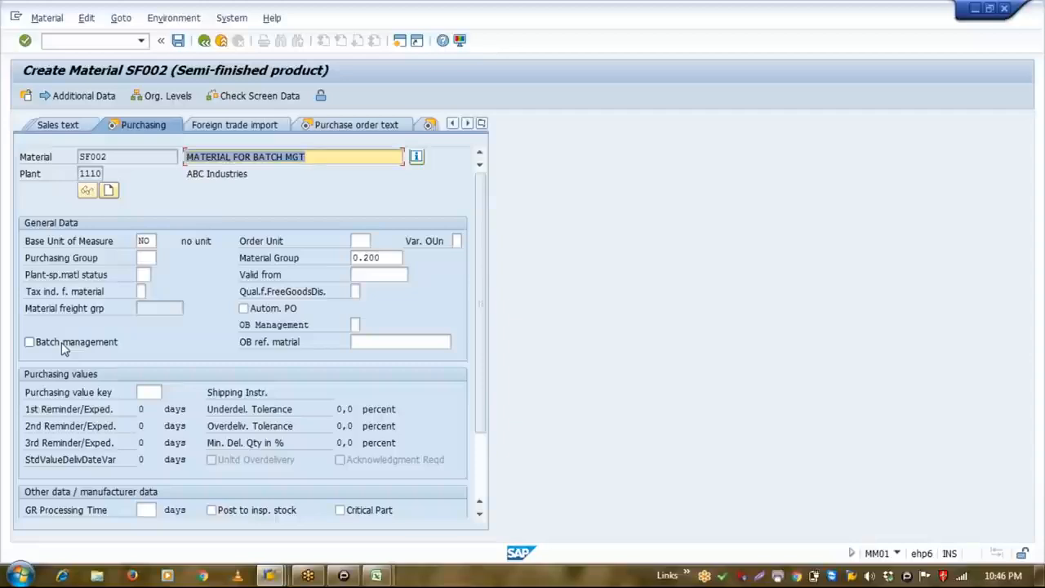
Activate batch management for the material in the Purchasing view and continue past the purchase order text to MRP 1.
click(62, 342)
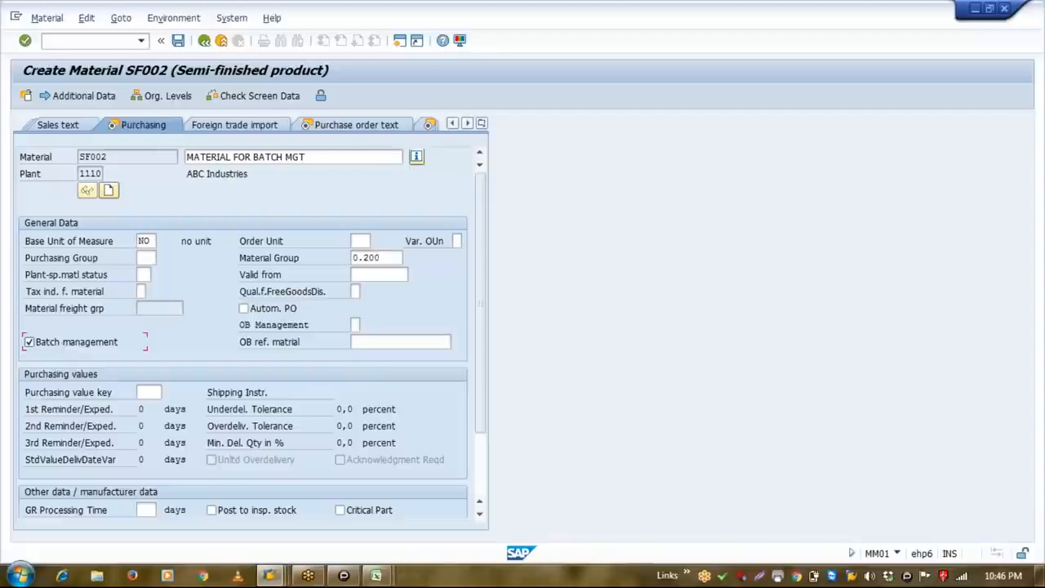
key(Return)
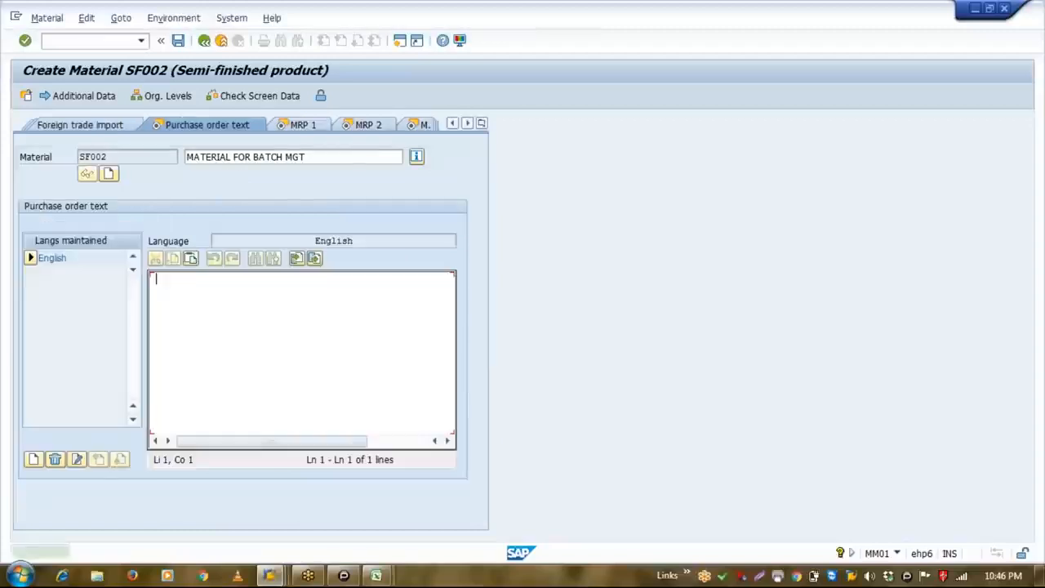
click(285, 127)
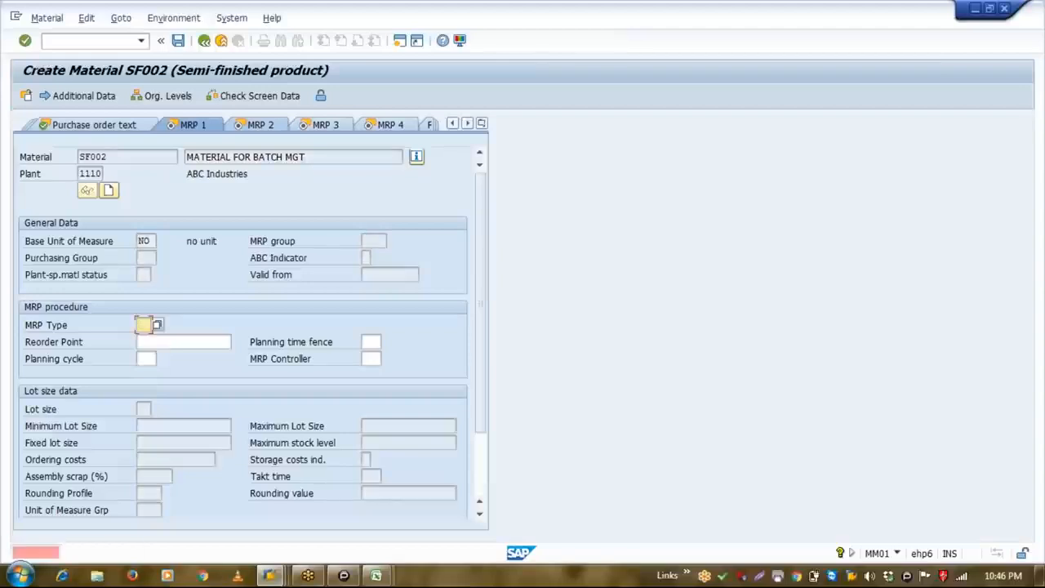
Choose a previously used MRP type in MRP 1, set Backflush to 1 in MRP 2, and continue to MRP 3.
key(Down)
key(Down)
key(Return)
key(Return)
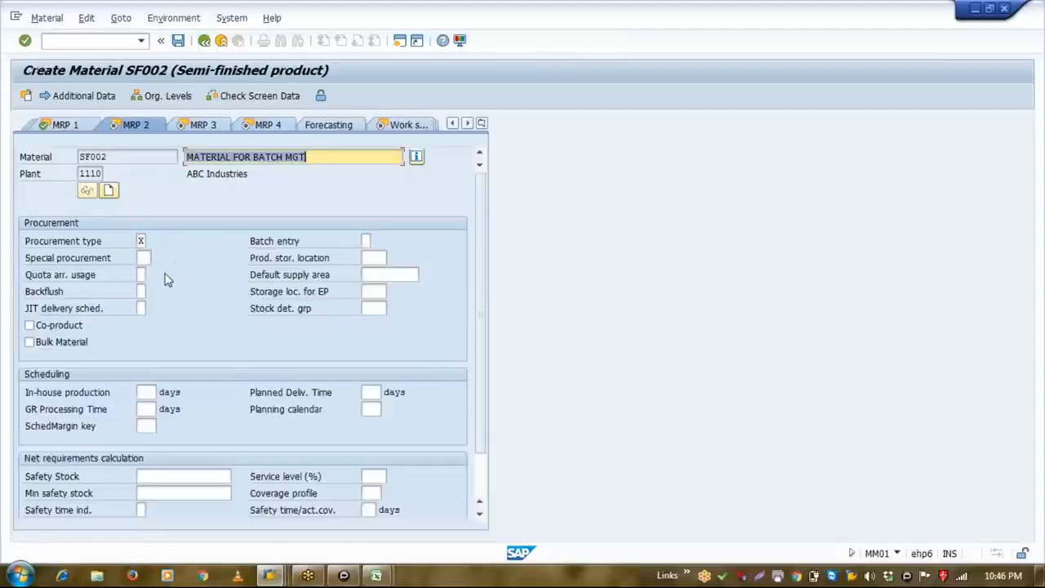
click(141, 290)
text(1)
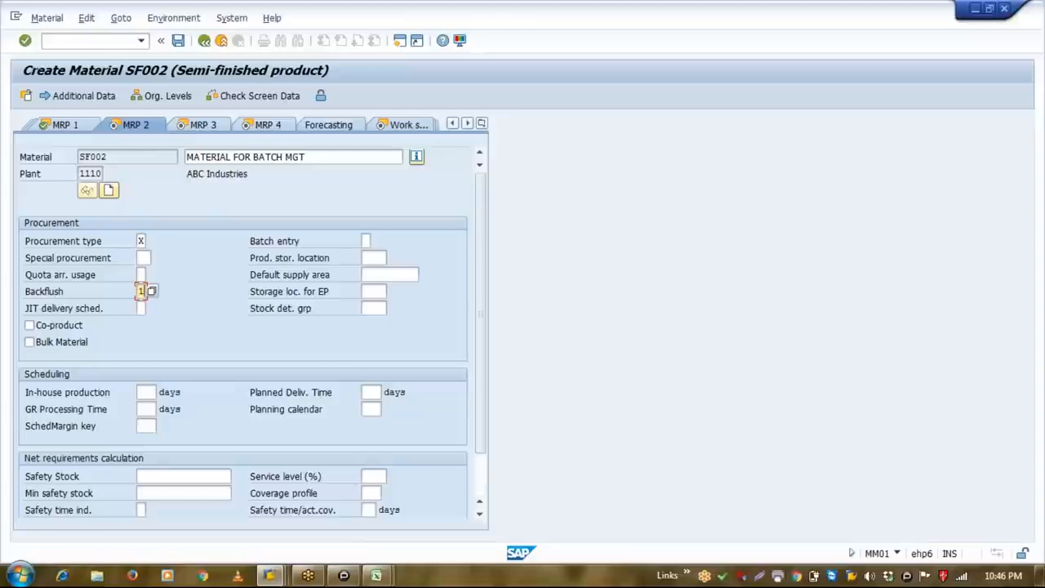
key(Return)
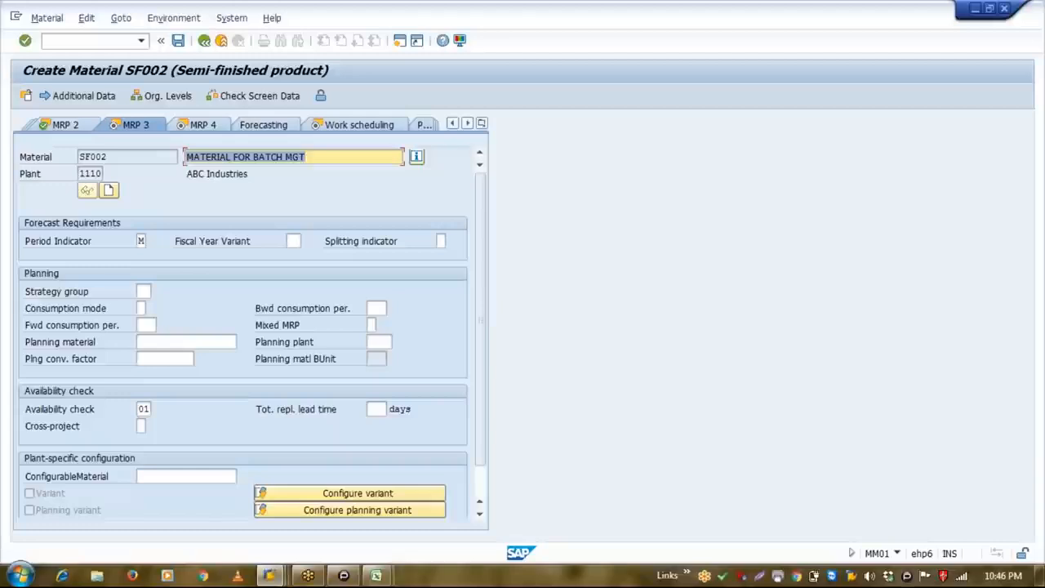
Set the availability check to KP in MRP 3 and continue past MRP 4 to the Work Scheduling view.
click(143, 408)
key(BackSpace)
key(BackSpace)
text(kp)
key(Return)
key(Return)
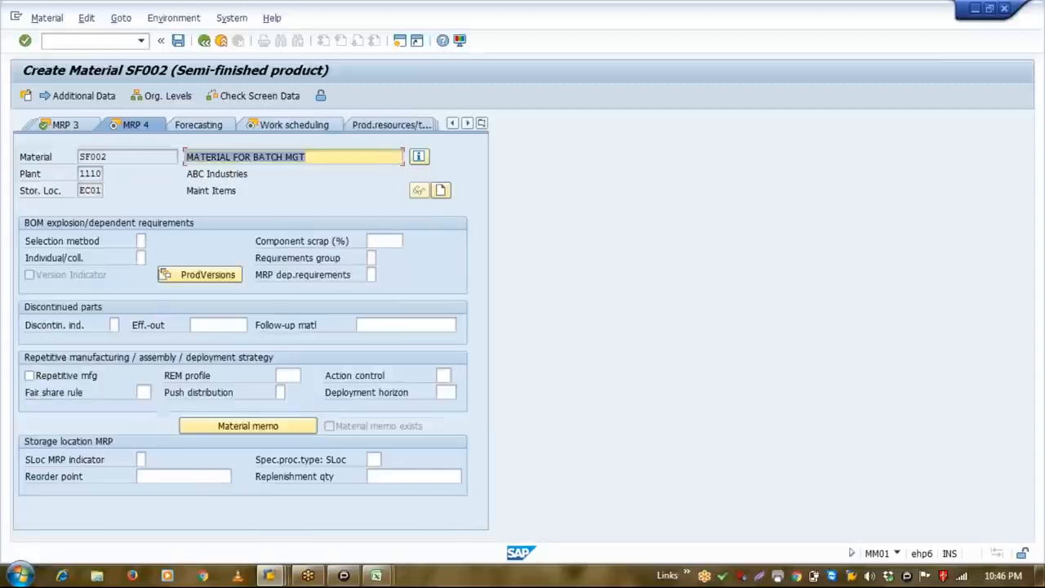
click(292, 127)
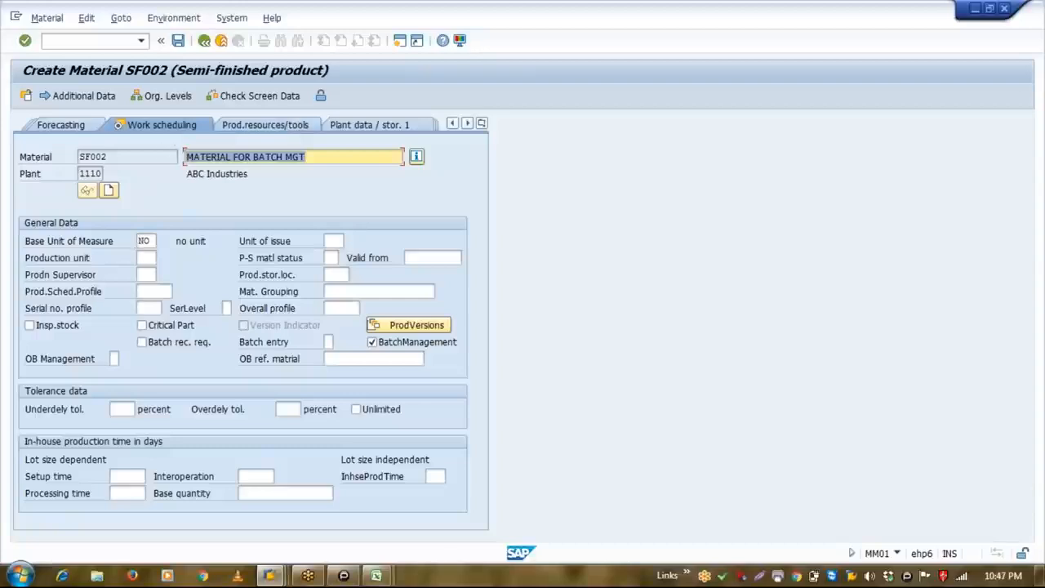
click(395, 328)
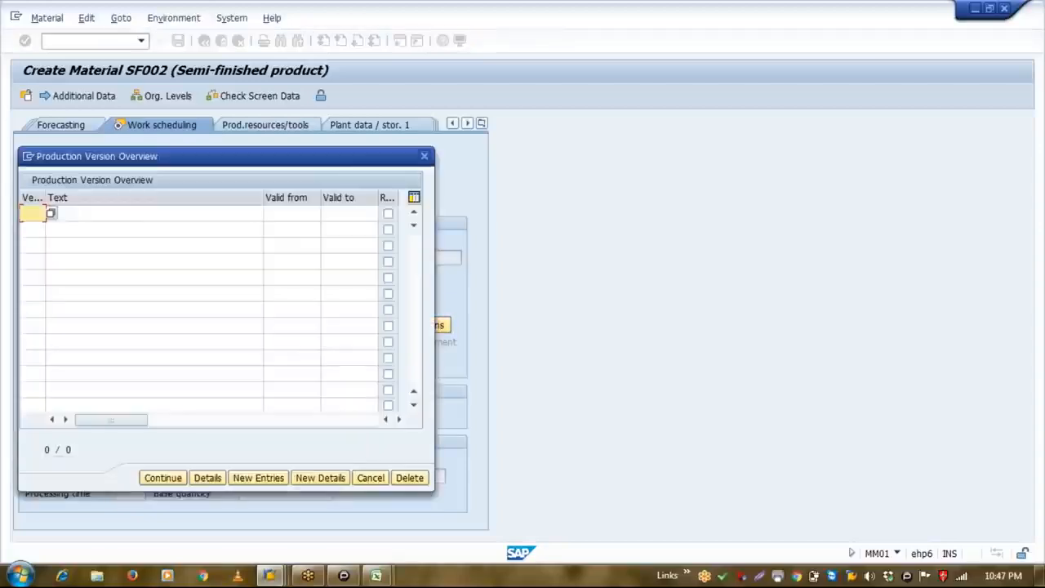
key(Down)
key(Down)
key(Return)
key(Tab)
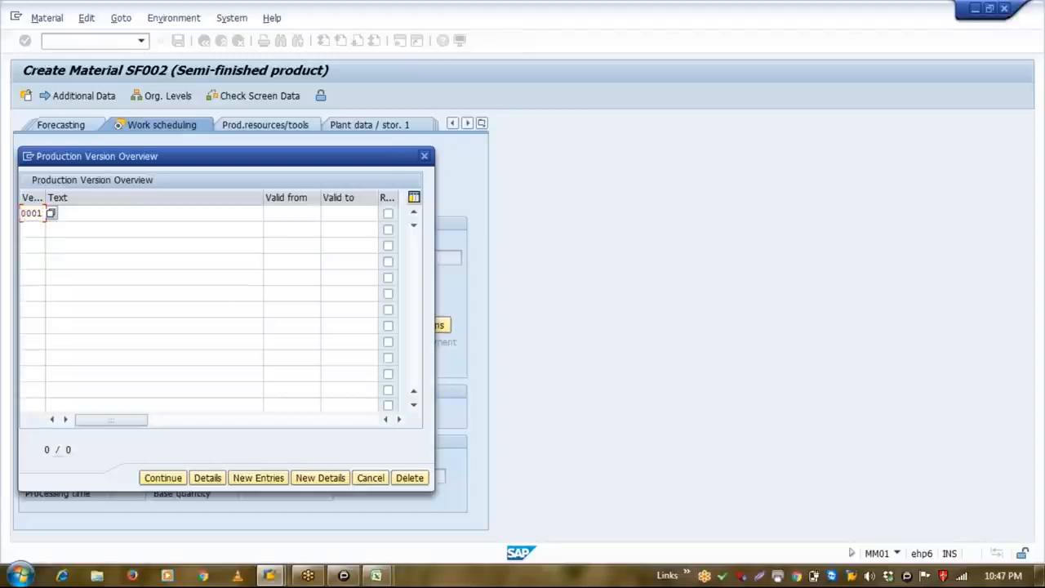
click(24, 213)
key(Delete)
key(Delete)
key(Delete)
key(Delete)
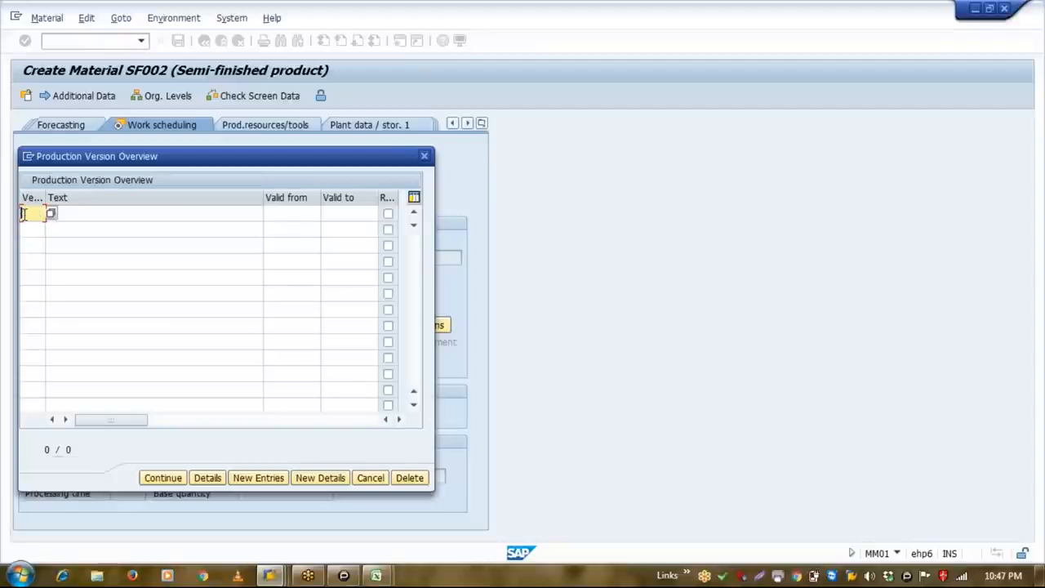
click(175, 477)
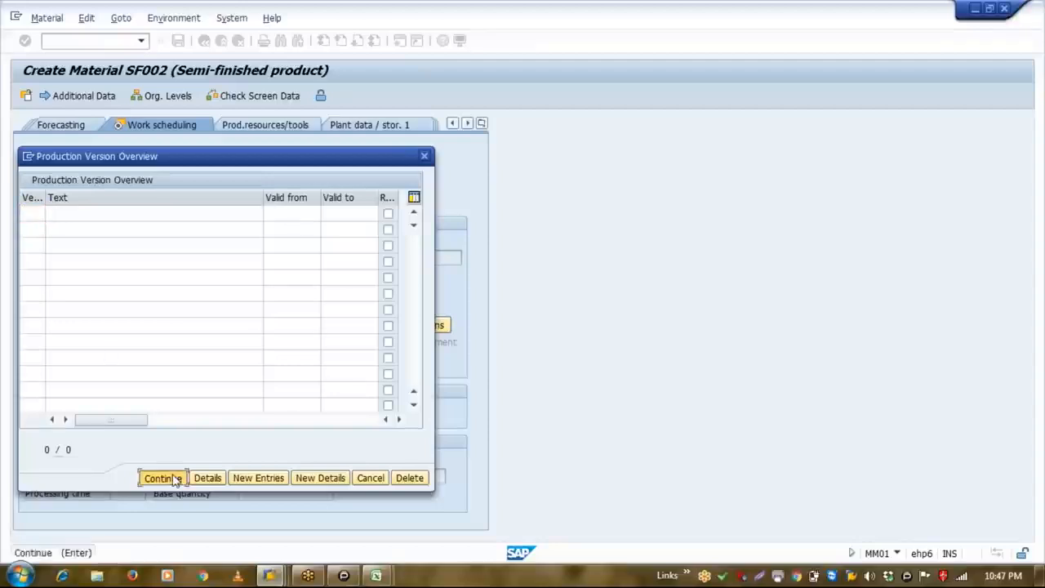
key(Return)
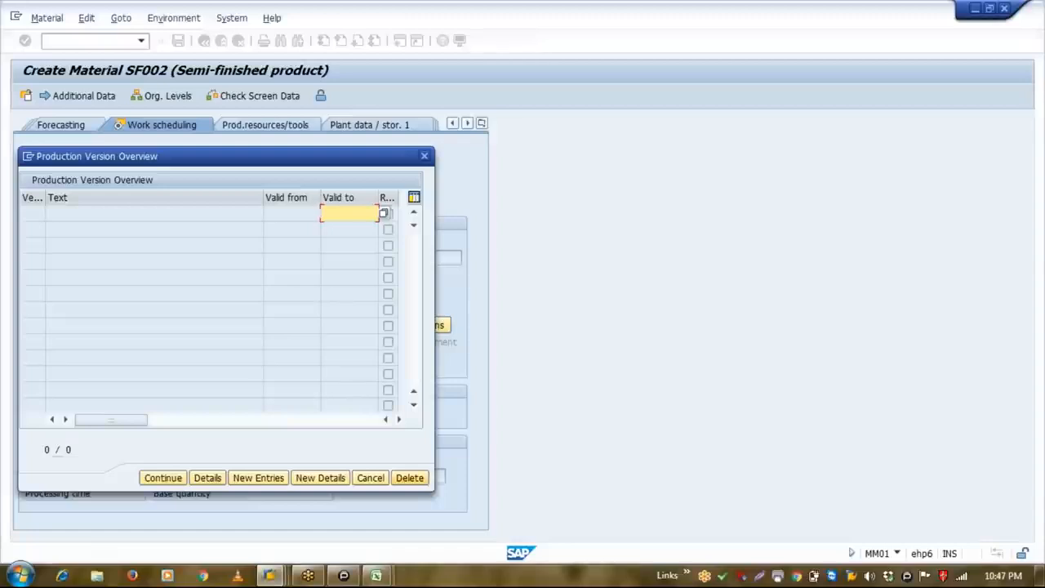
click(379, 478)
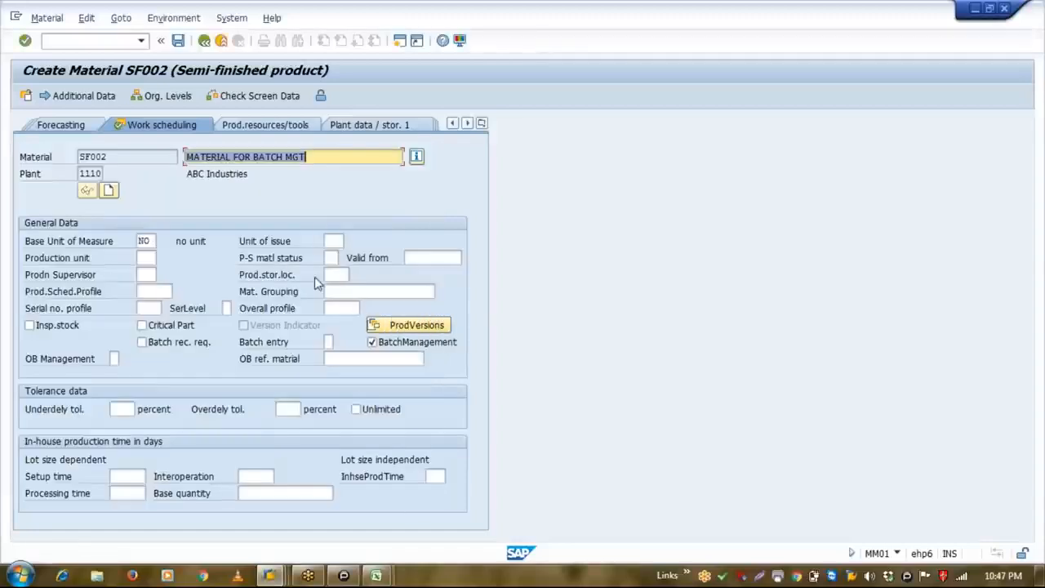
Choose production scheduling profile 000001 of plant 1110 from the possible entries and continue to Accounting 1.
click(157, 291)
click(179, 292)
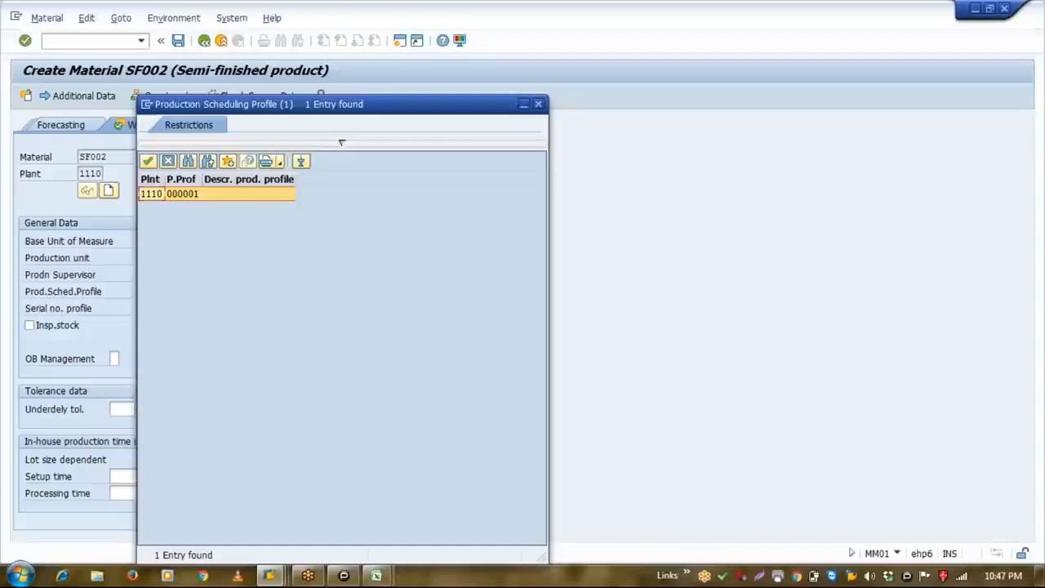
double_click(187, 196)
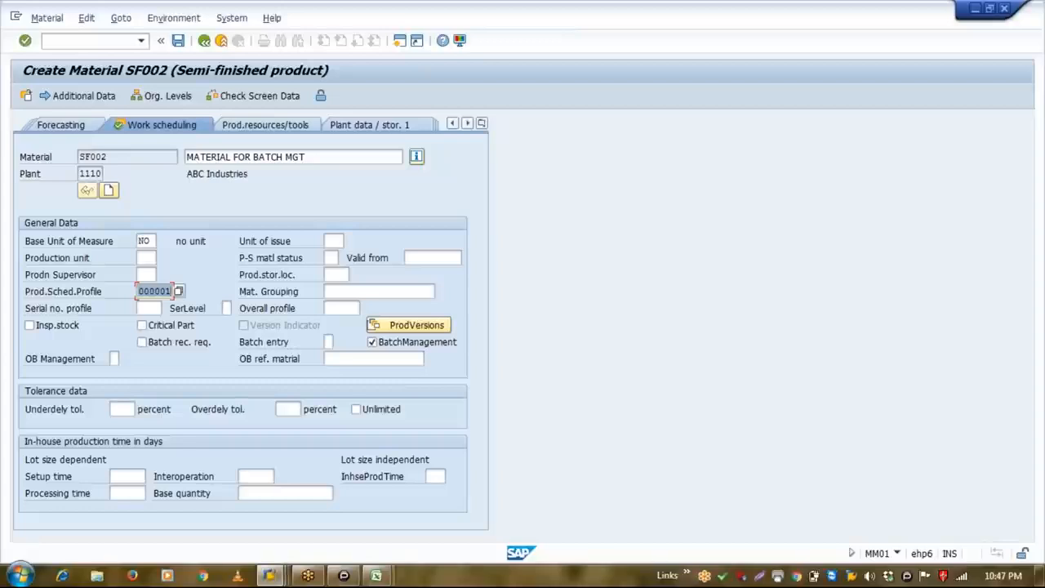
key(Return)
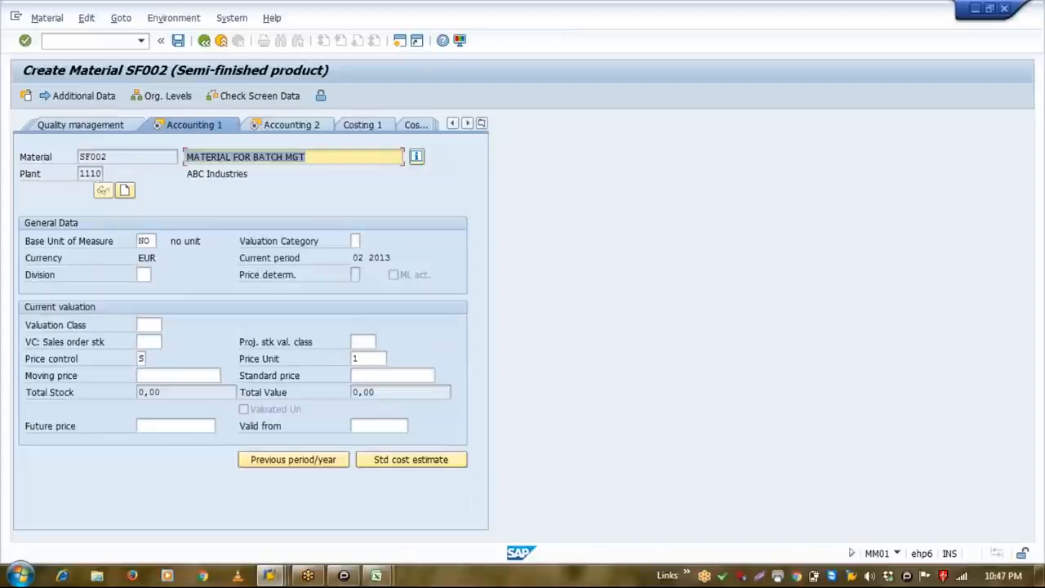
Set the valuation class to 7900 from the possible entries and the standard price to 100 in Accounting 1.
click(151, 325)
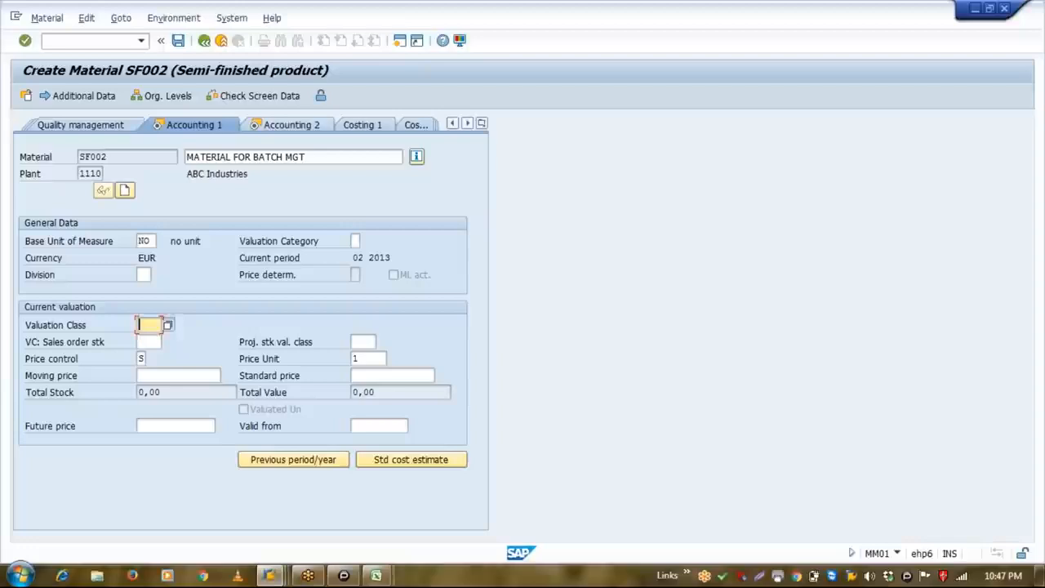
key(F4)
key(Return)
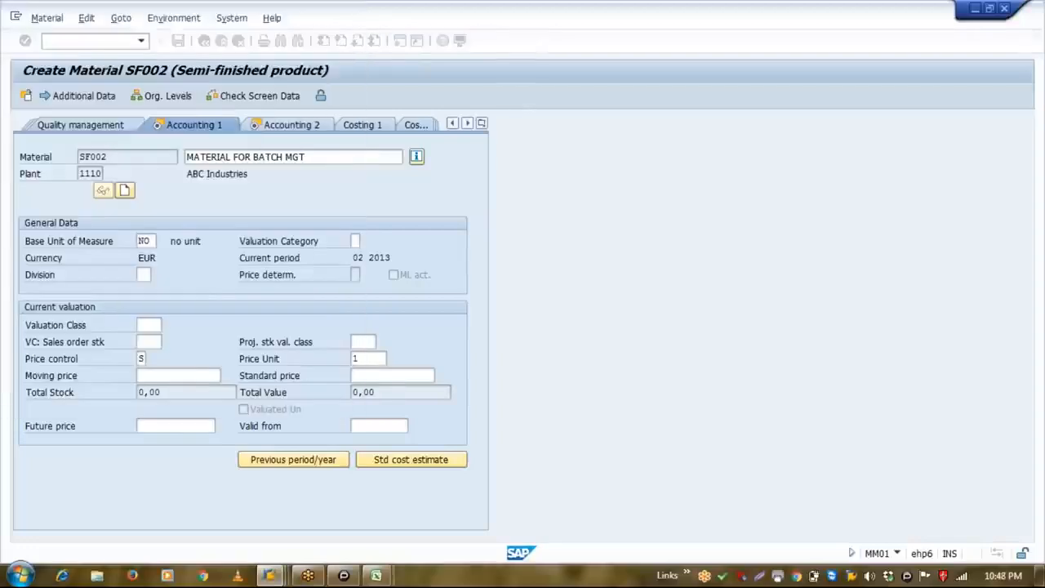
key(Down)
key(Down)
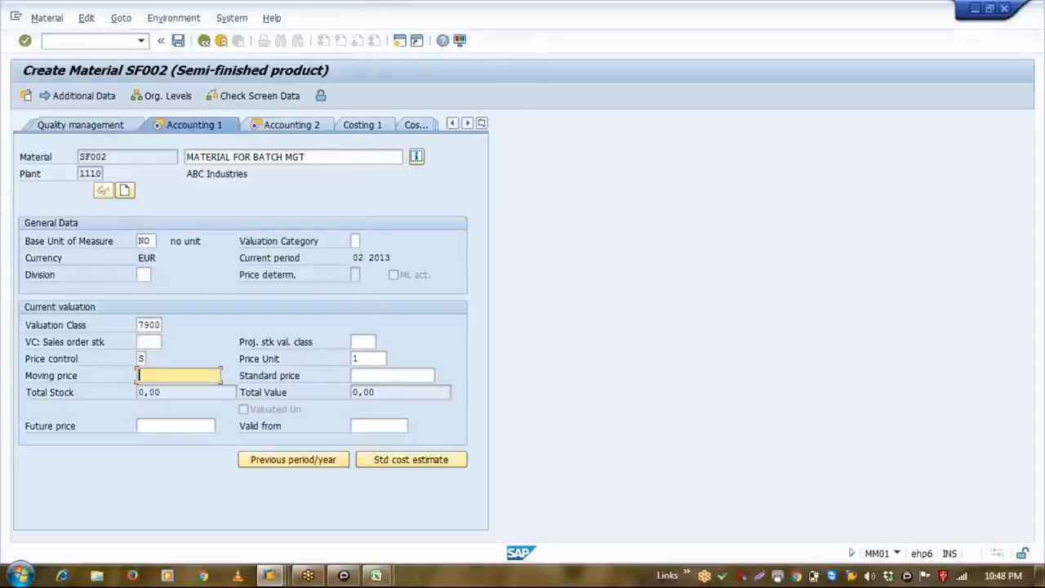
key(Tab)
text(100)
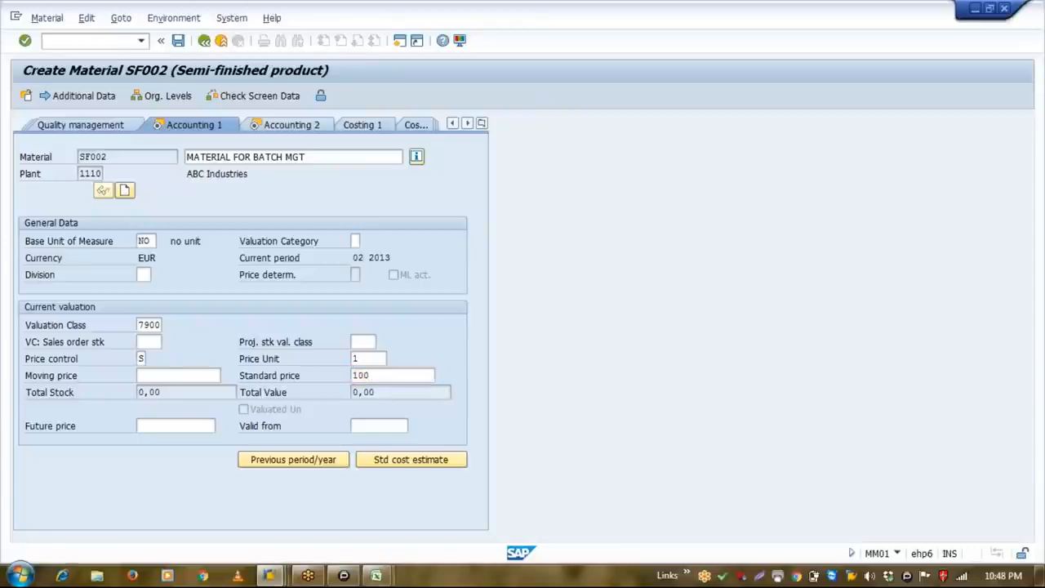
Continue through Accounting 2 without entries and save the new material SF002.
key(Return)
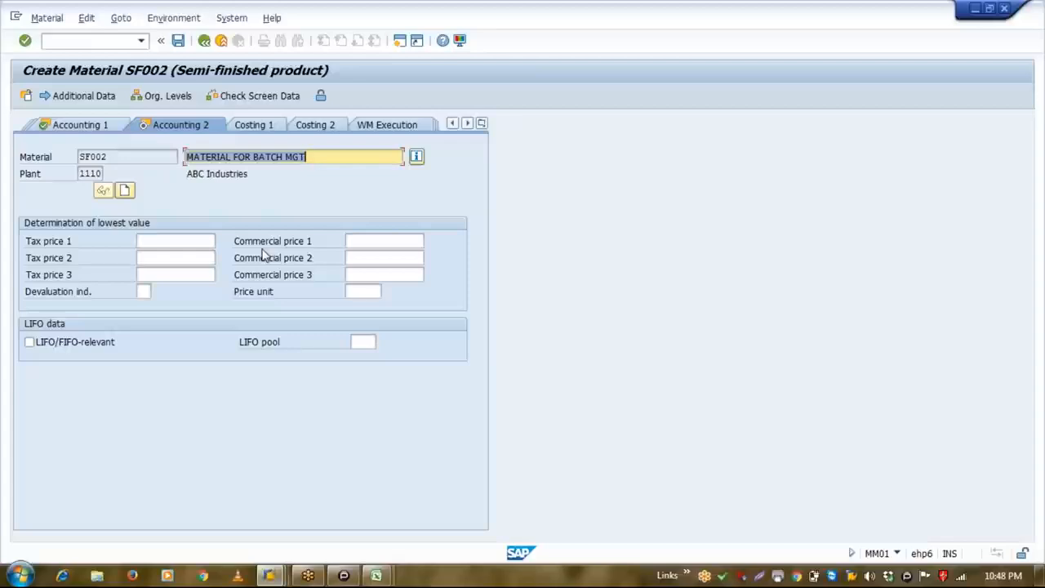
key(Return)
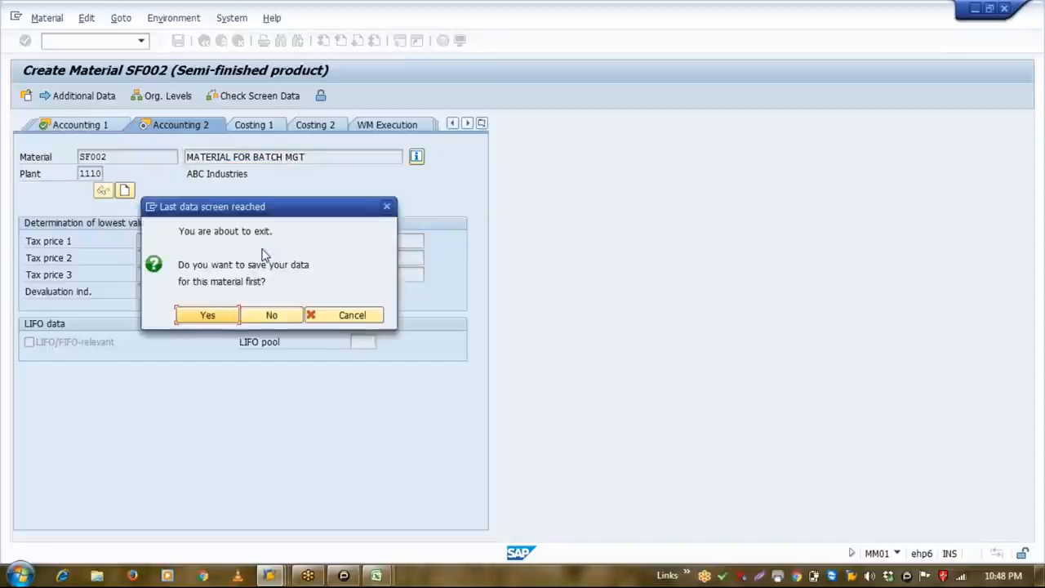
key(Return)
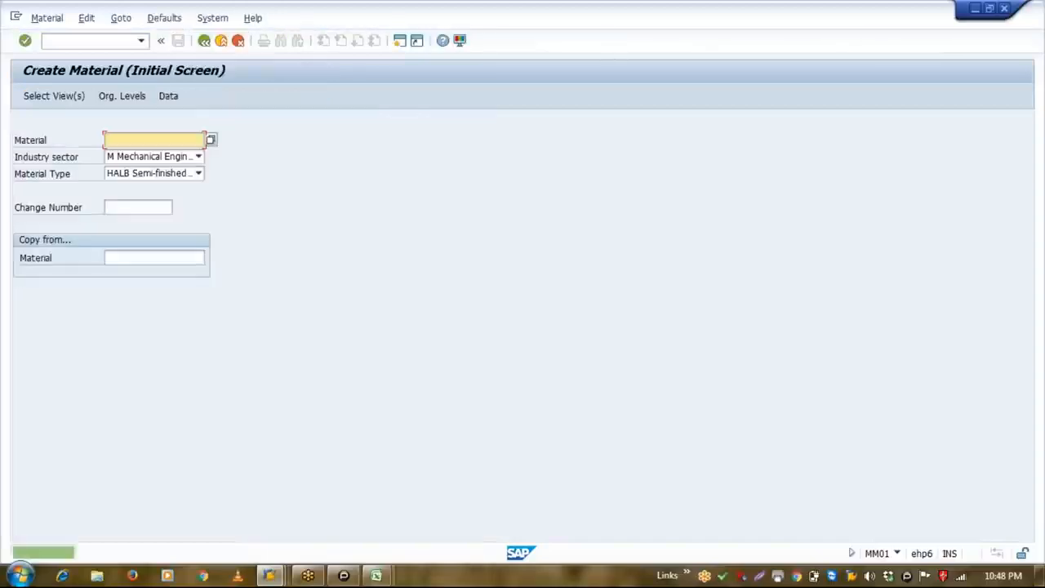
Switch to transaction CO01, try to start a production order for material SF002 in plant 1110, and leave its header screen.
click(69, 46)
text(/M)
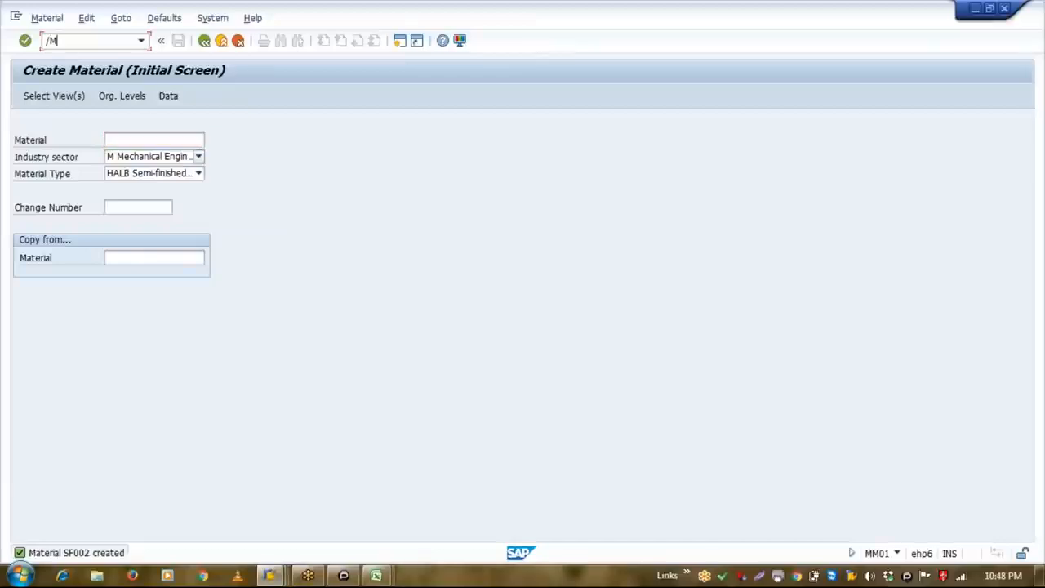
key(BackSpace)
text(NCO01)
key(Return)
text(sf002)
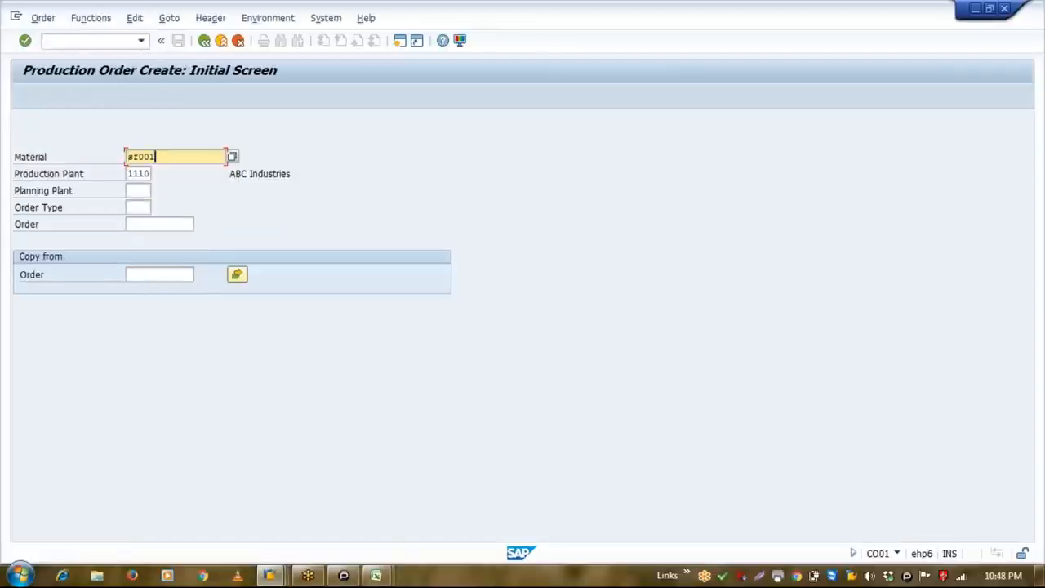
key(Return)
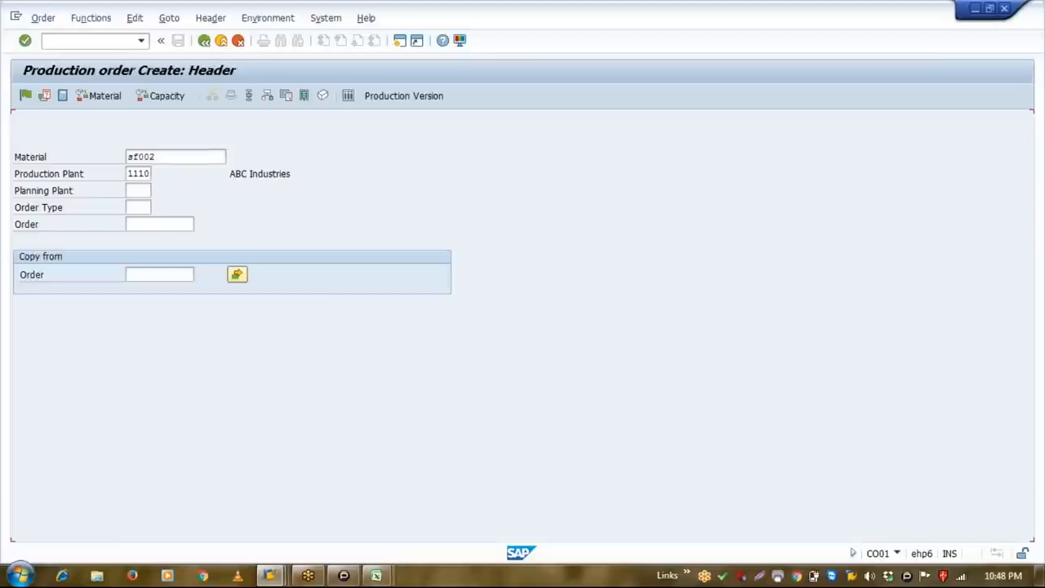
click(222, 41)
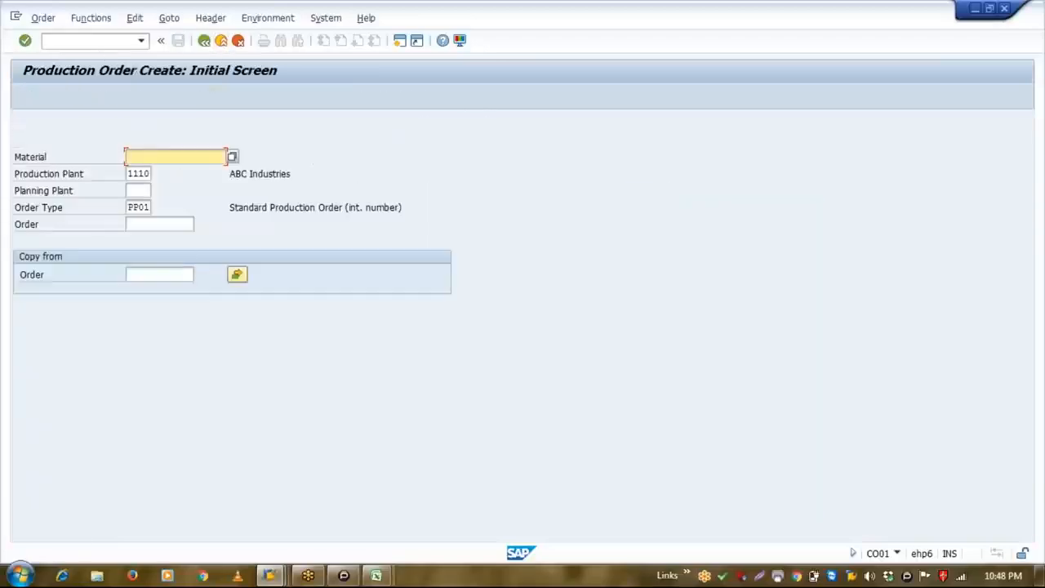
Enter material SF002 for a production order of type PP01 in plant 1110 and continue to the order header.
click(187, 157)
key(Tab)
key(Tab)
key(Tab)
key(Delete)
key(Delete)
key(Delete)
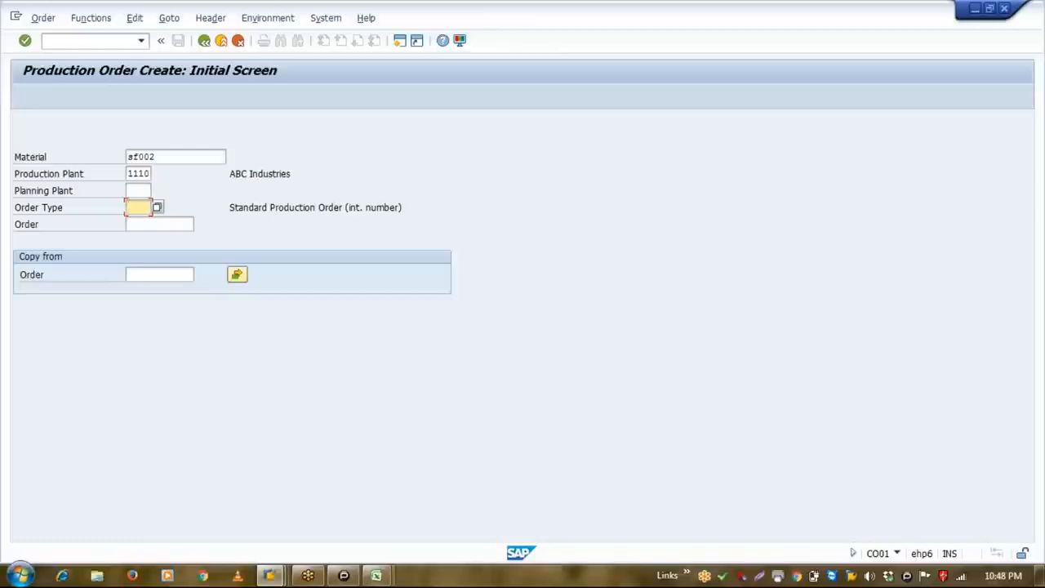
key(Return)
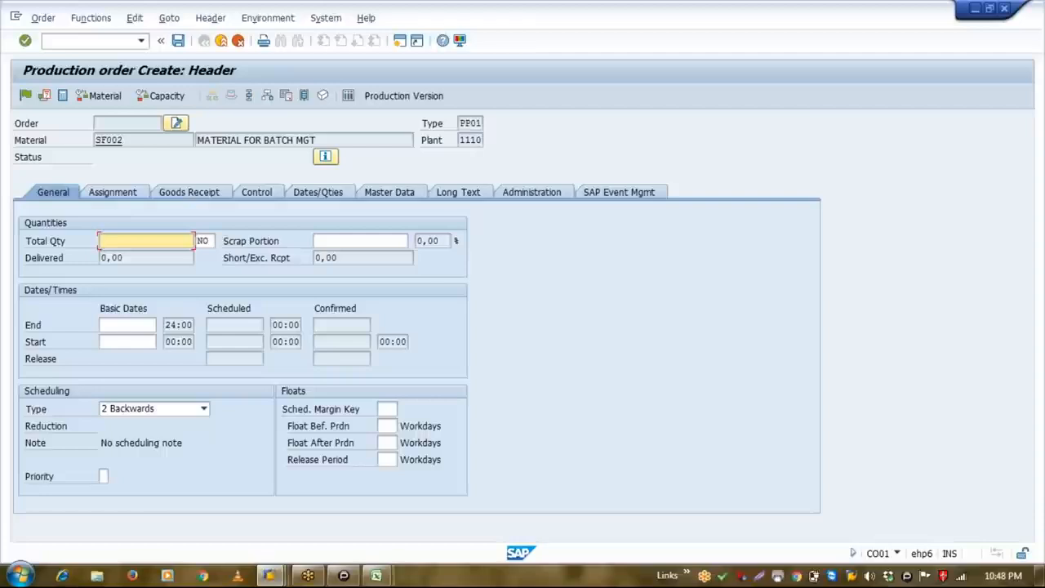
Open a new session and start transaction CO01 in it.
click(101, 46)
click(399, 42)
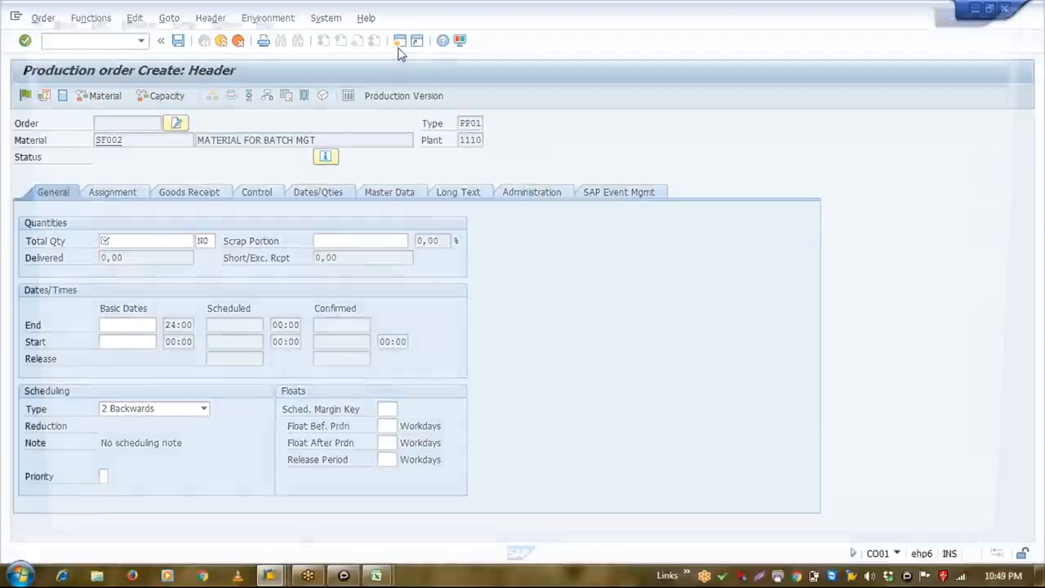
text(CO01)
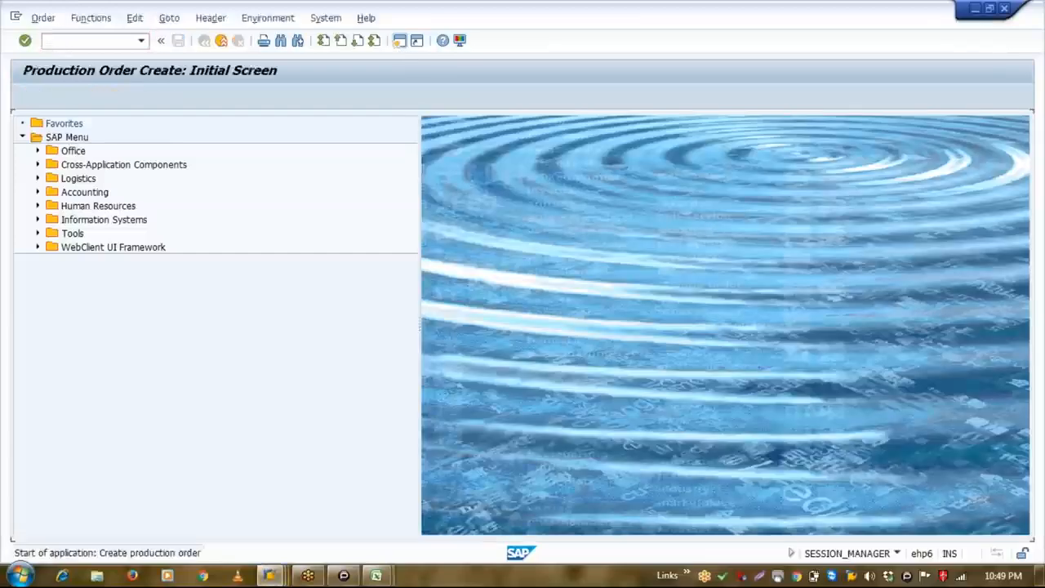
Enter material SF002 in plant 1110 with order type PP01 and continue to the production order header.
key(Return)
key(Down)
key(Down)
key(Down)
key(Return)
key(Tab)
key(Tab)
key(Tab)
key(Delete)
key(Return)
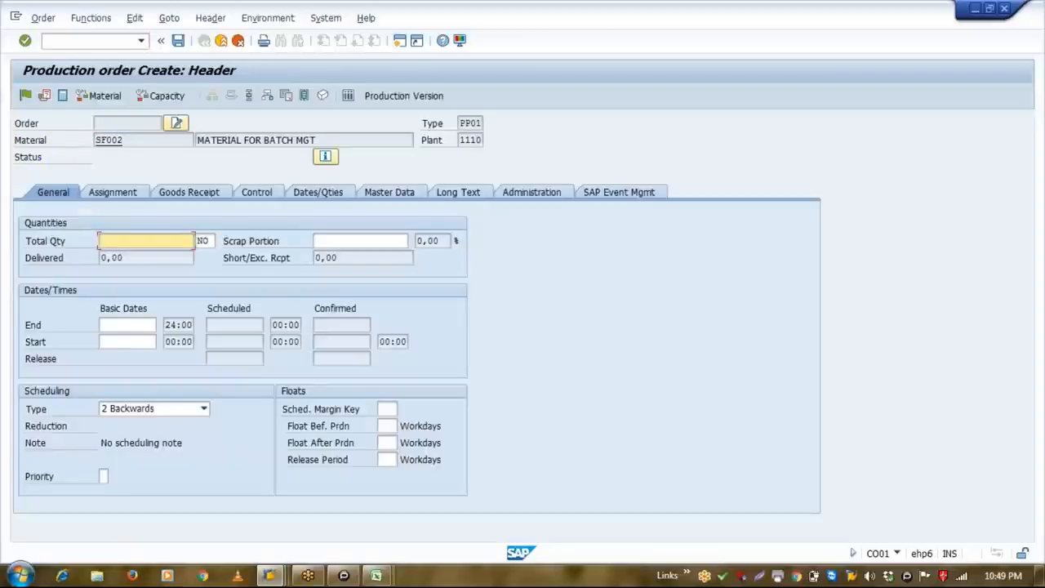
Set the order quantity to 10 and the basic date to 13.05.2016, generating an operation and declining a BOM from another material.
text(10)
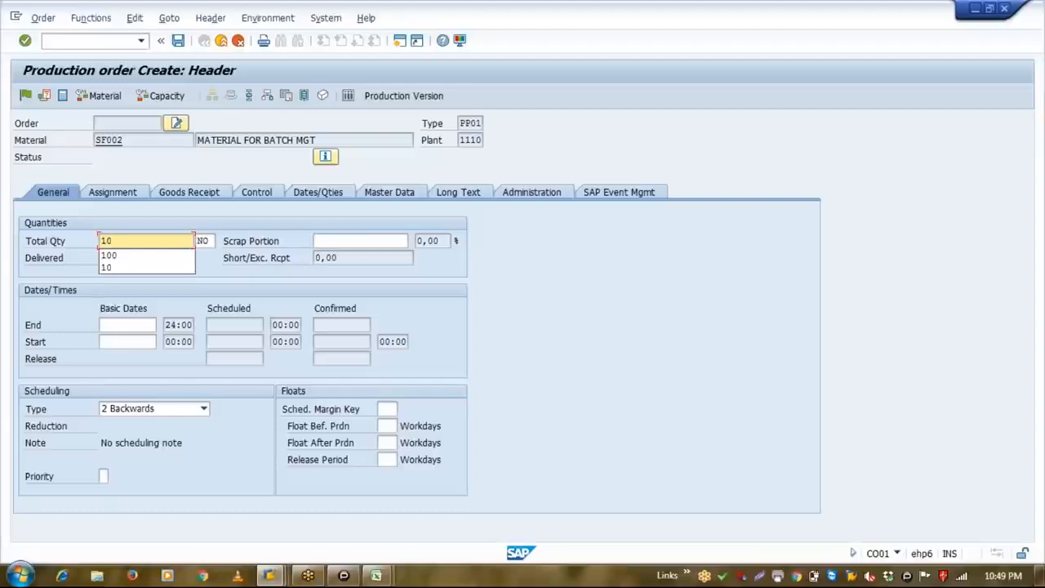
key(Return)
key(Down)
key(Down)
key(Return)
key(Return)
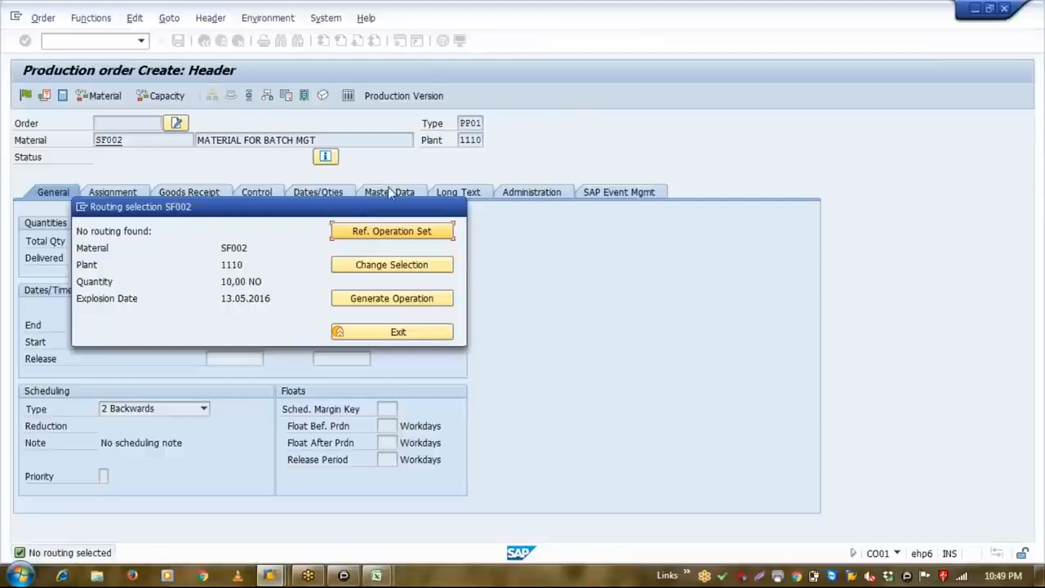
click(401, 301)
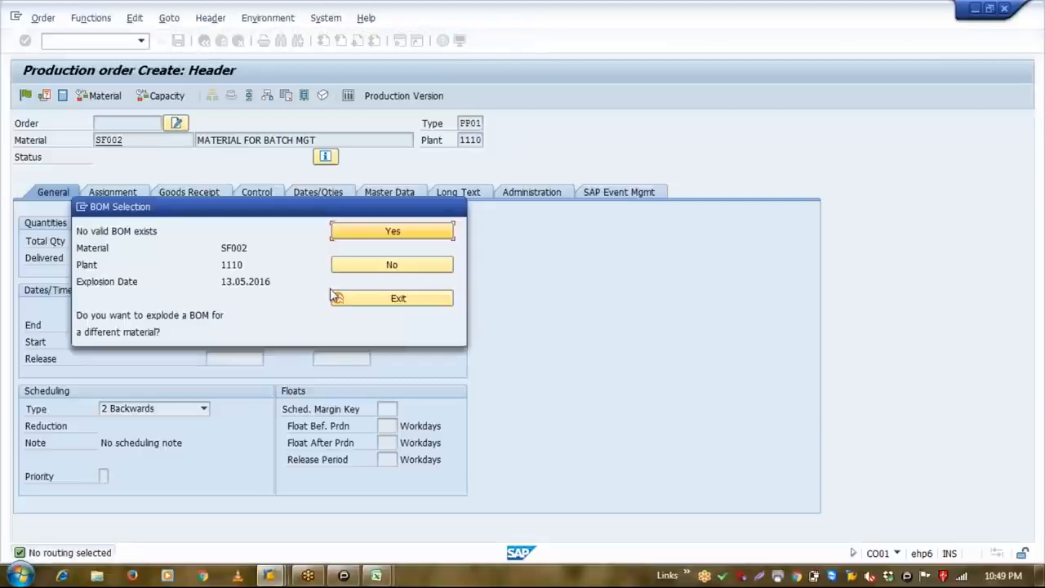
click(391, 276)
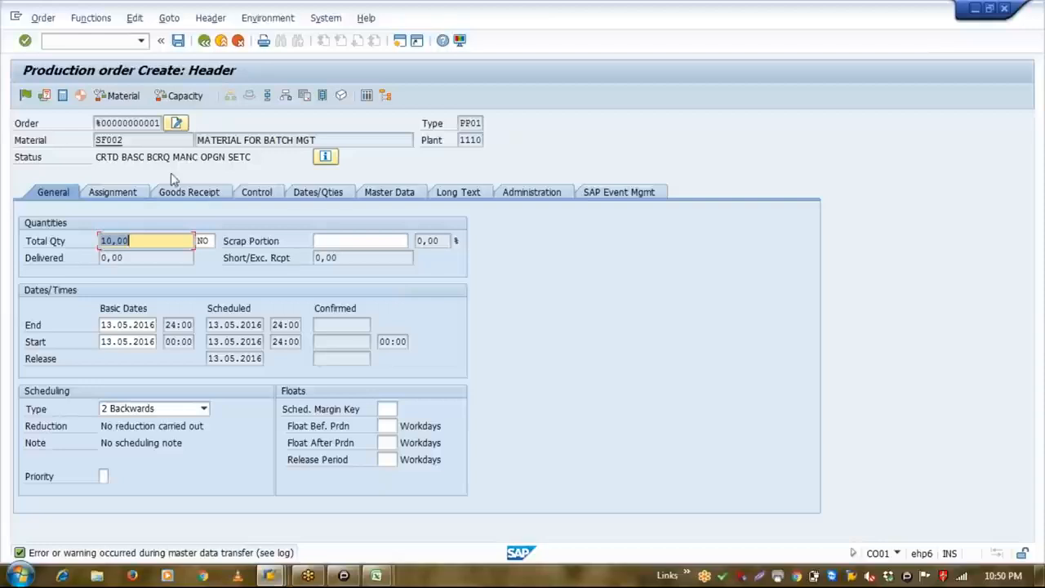
Check the batch in the order's goods receipt data, then release and save the production order.
click(181, 189)
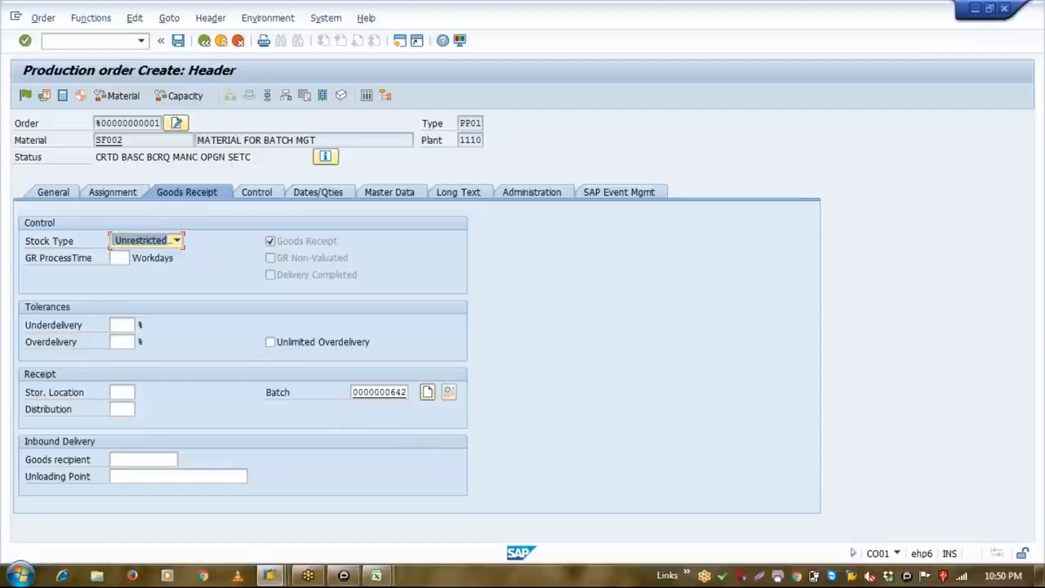
click(26, 96)
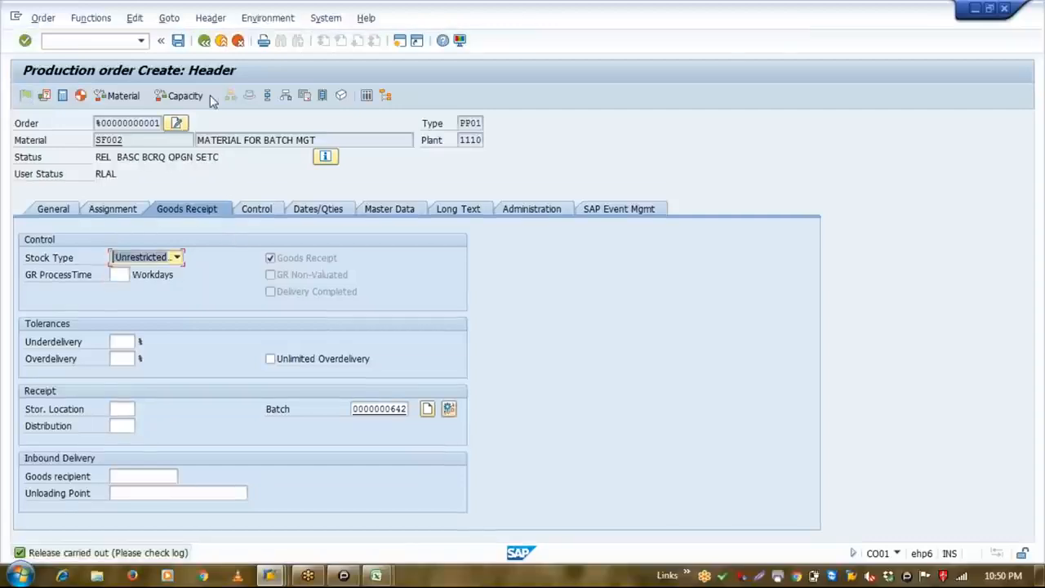
click(178, 40)
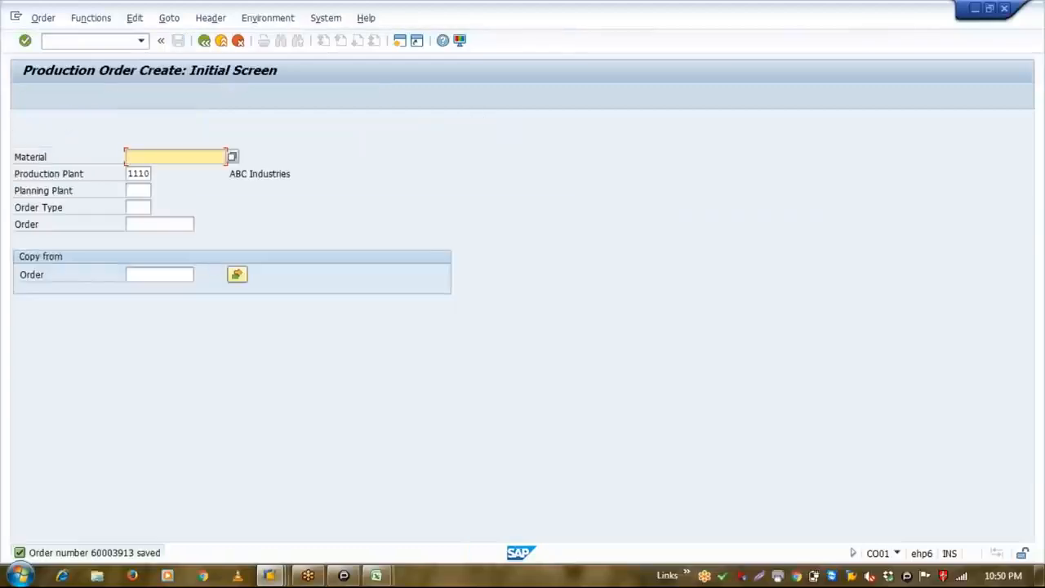
Leave order creation, view the saved order's number in the production order display CO03, and exit it.
click(214, 45)
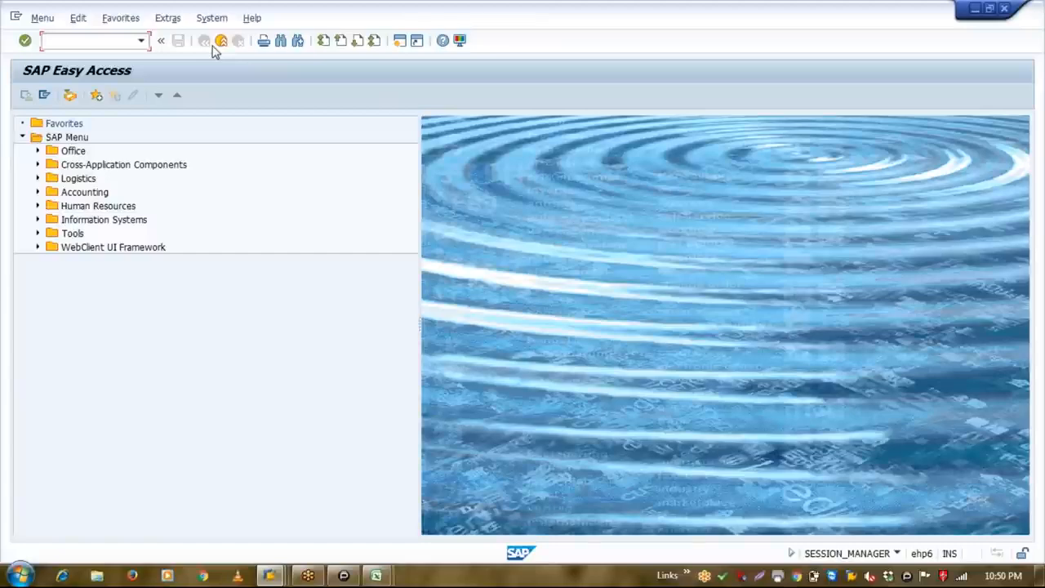
text(d)
key(Return)
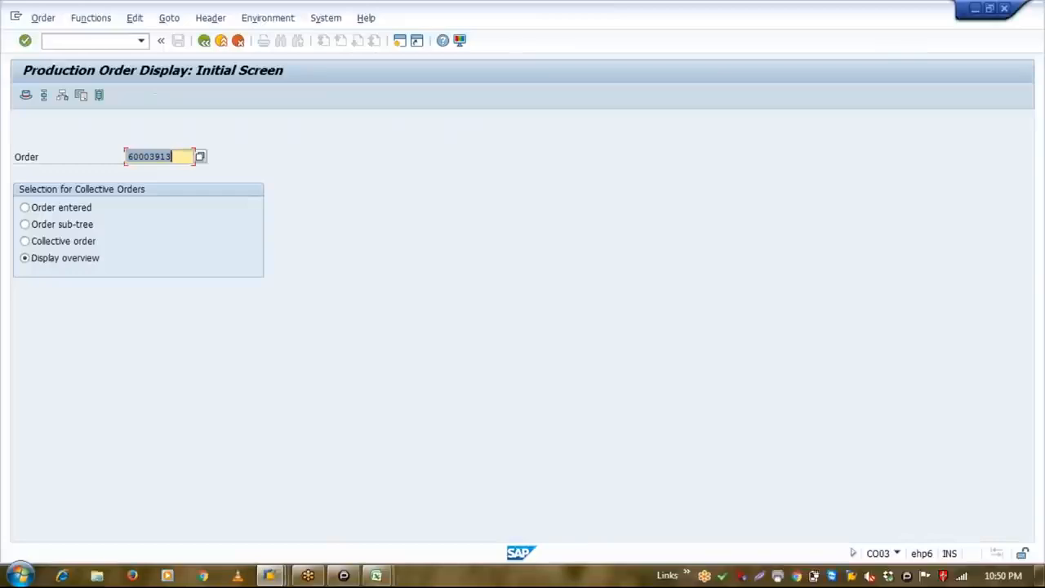
key(Right)
key(F3)
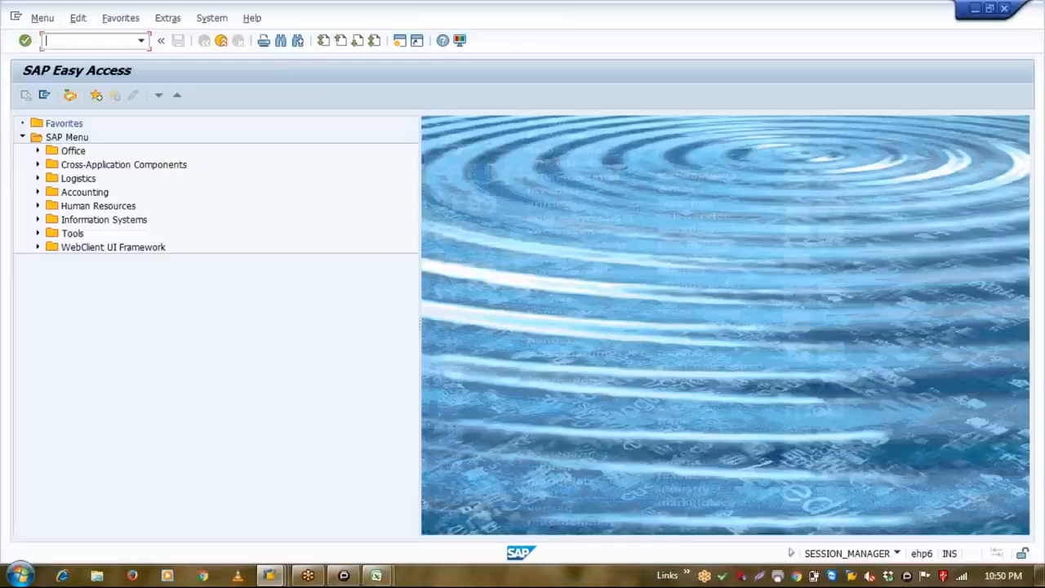
Start transaction CO11N, enter the saved production order's number and open its goods movements.
text(CO11N)
key(Return)
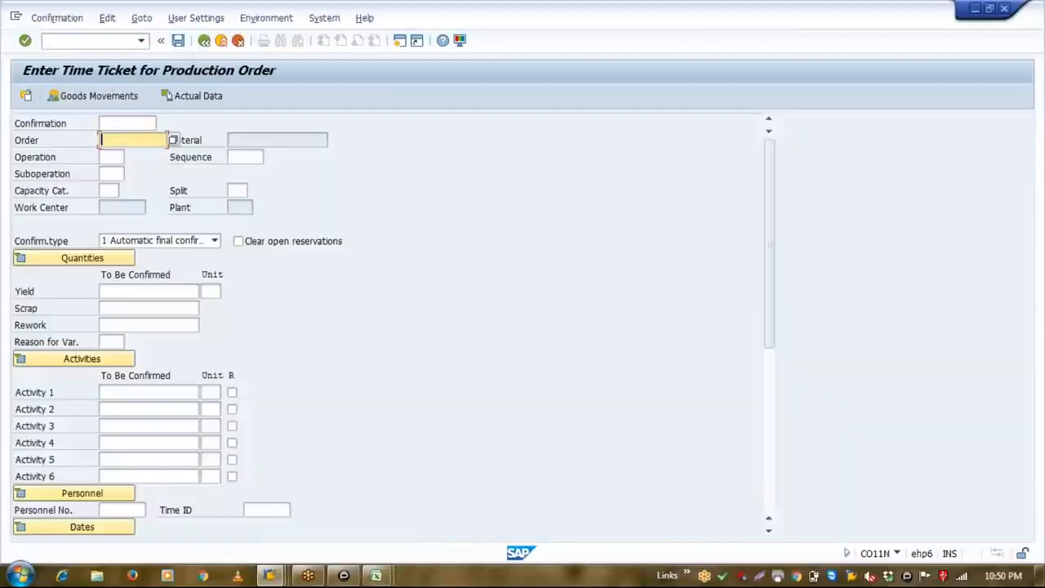
text(60003913)
key(Return)
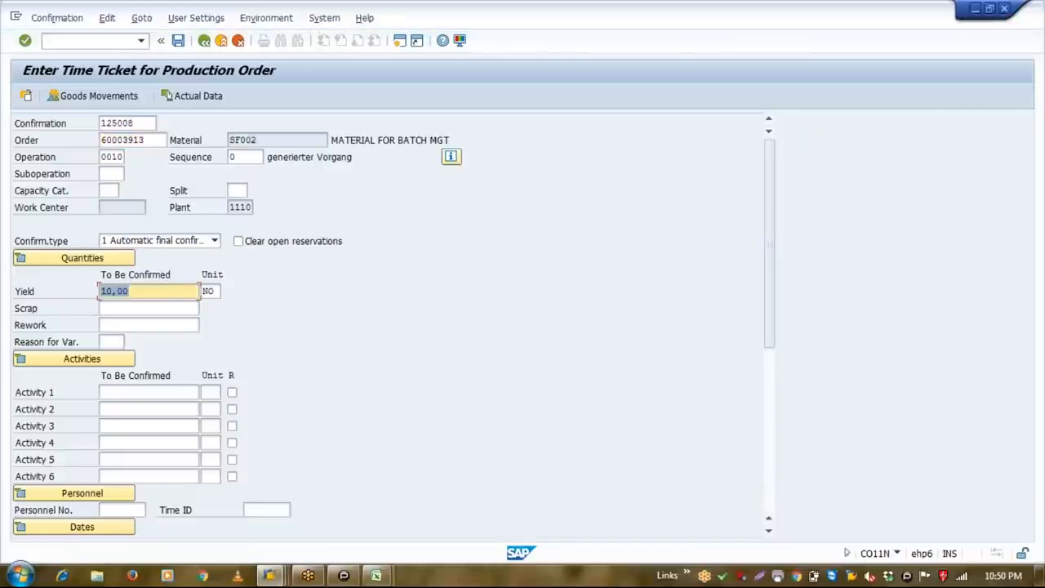
click(131, 97)
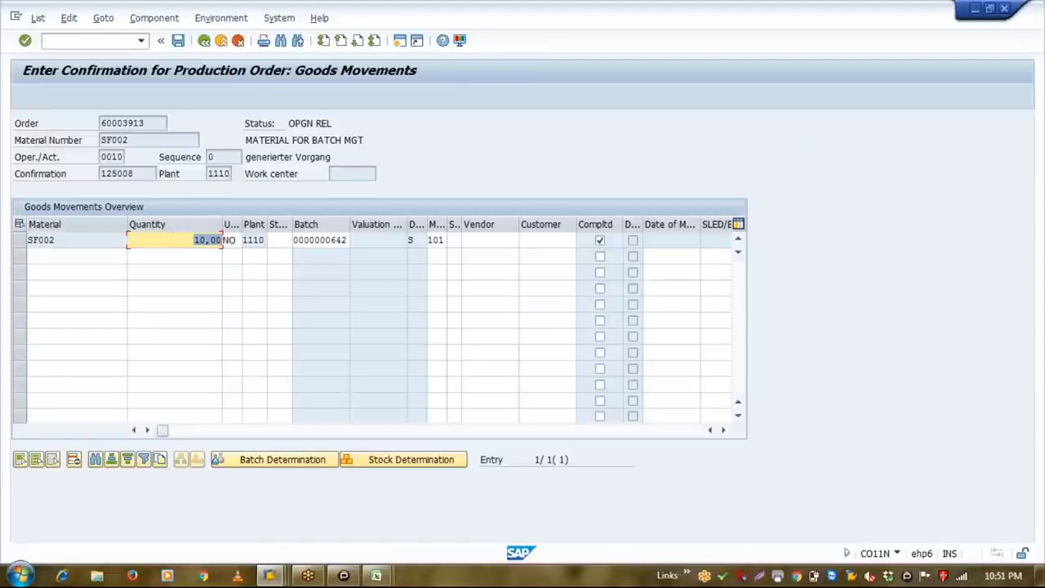
Set the storage location of the SF002 goods receipt to EC01 and save the confirmation.
click(321, 239)
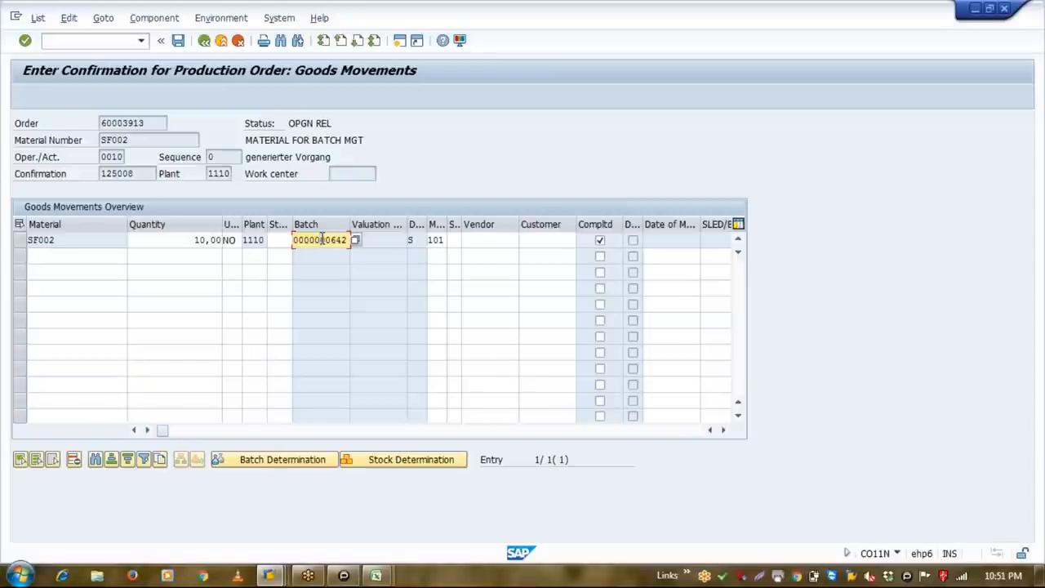
click(271, 239)
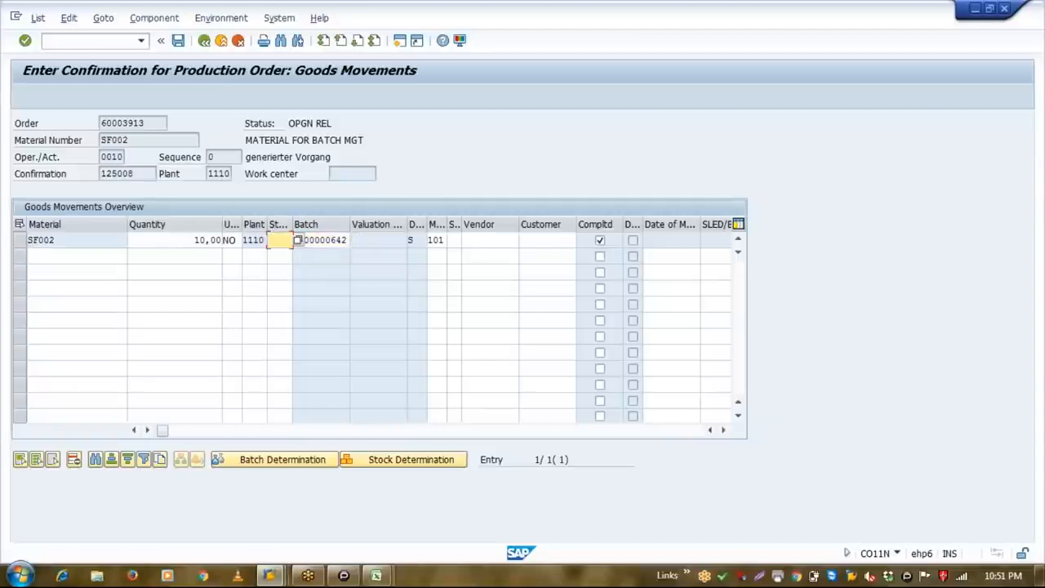
text(r)
text(E)
key(Return)
key(Return)
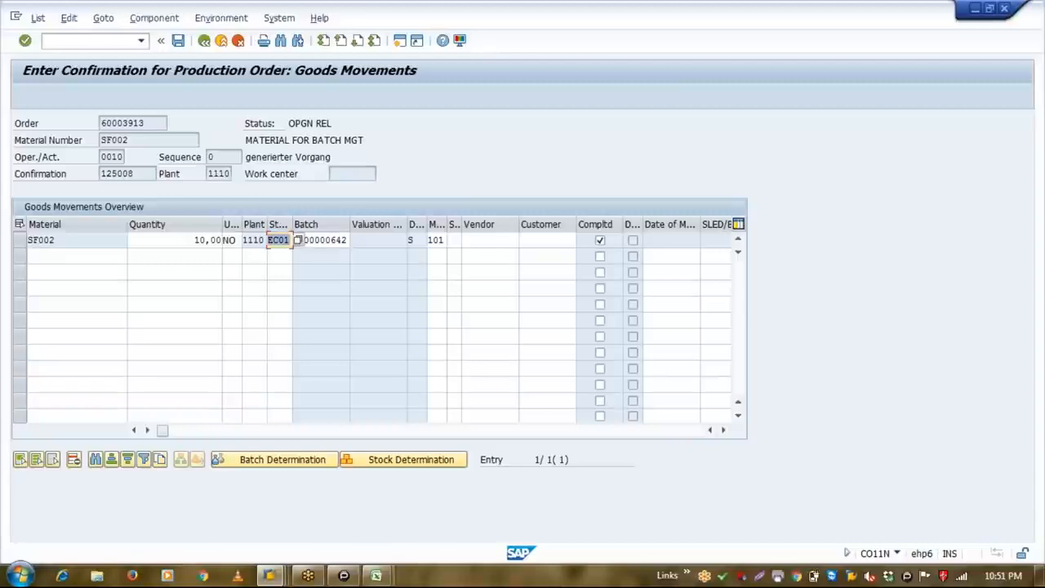
click(180, 42)
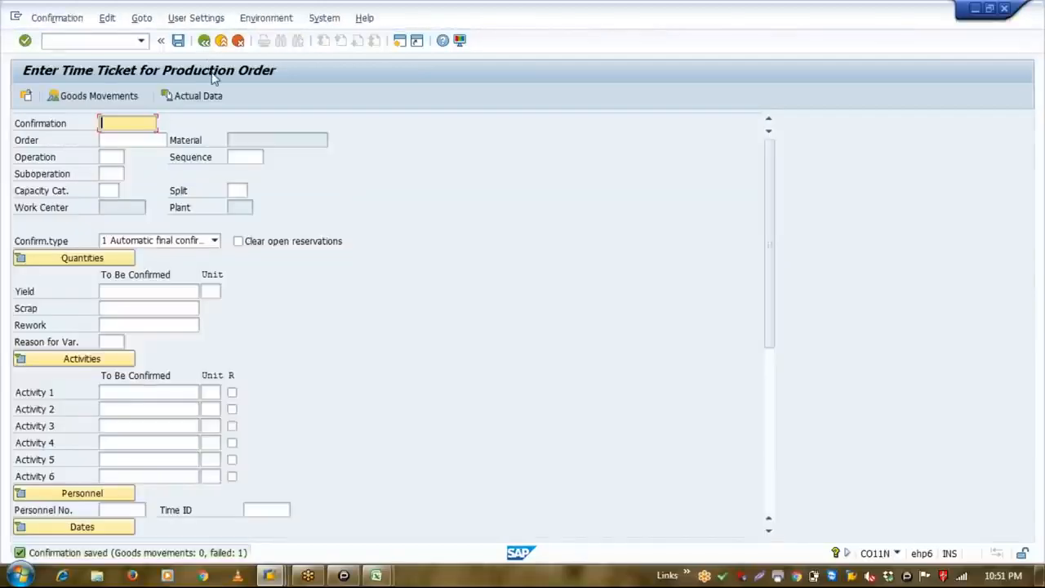
Switch to transaction COGI and list the goods movement error records for plant 1110.
click(148, 140)
click(86, 41)
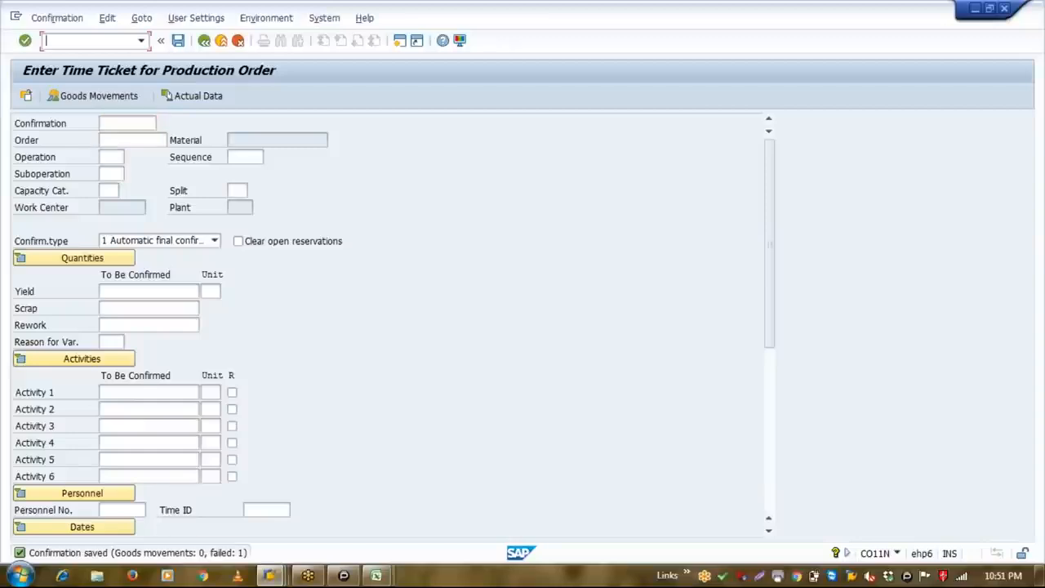
text(/NCOGI)
key(Return)
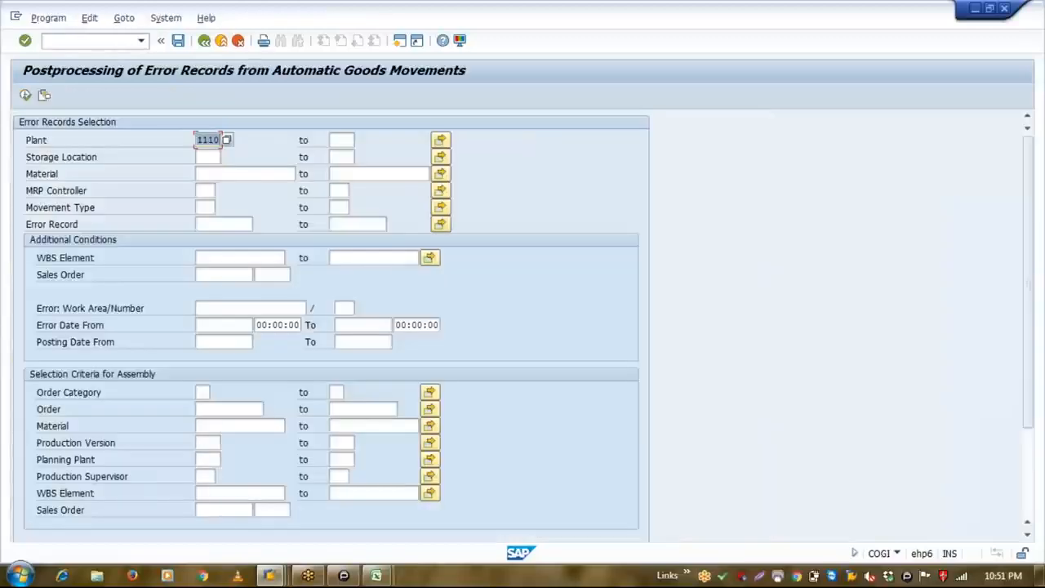
click(25, 96)
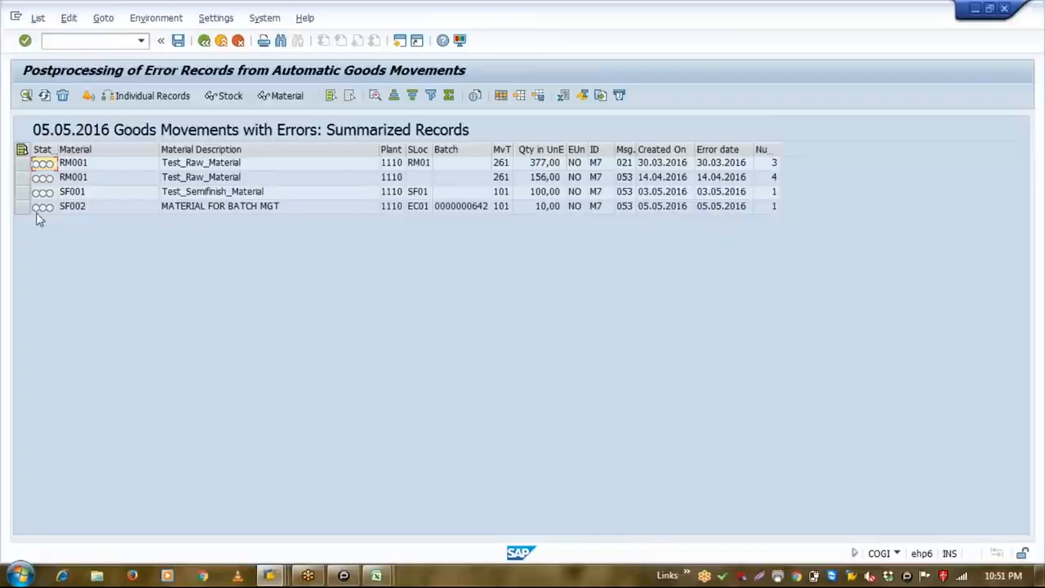
Select the SF002 error record and try to post its goods movement.
click(21, 206)
click(89, 96)
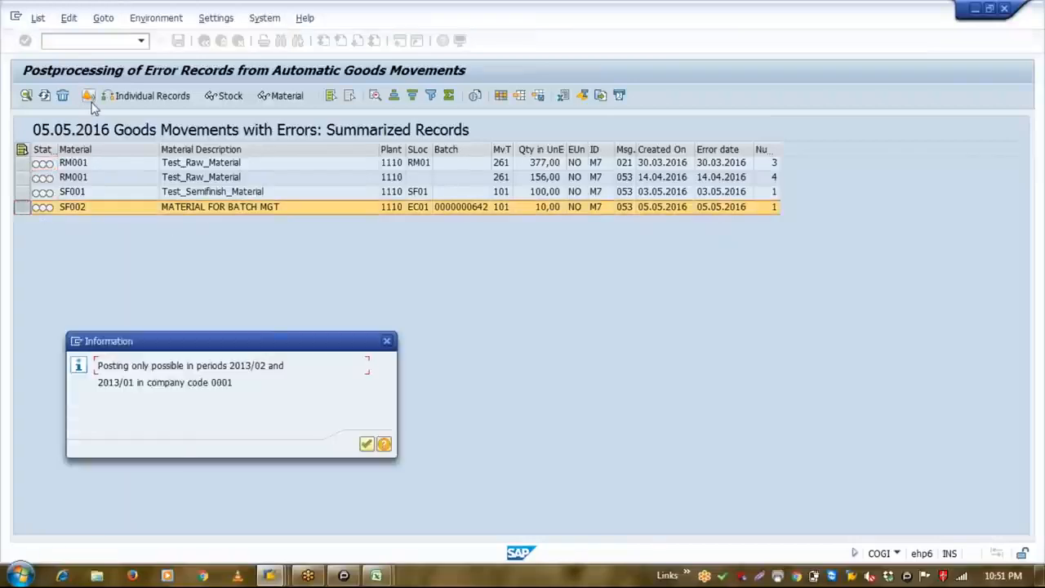
key(Return)
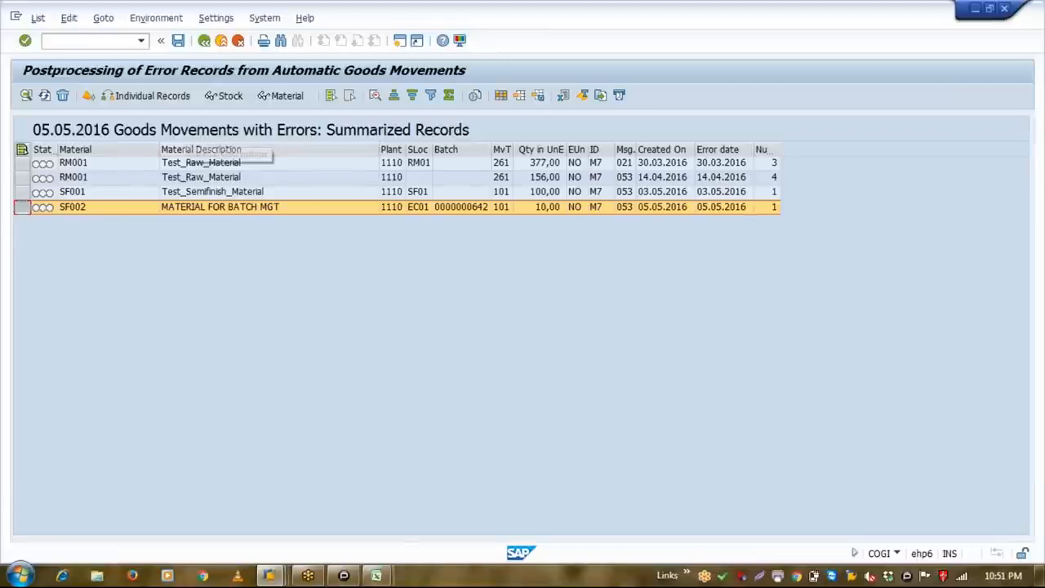
Change the details of the SF002 error record, setting its posting date to 01.02.2013, and save it.
click(98, 20)
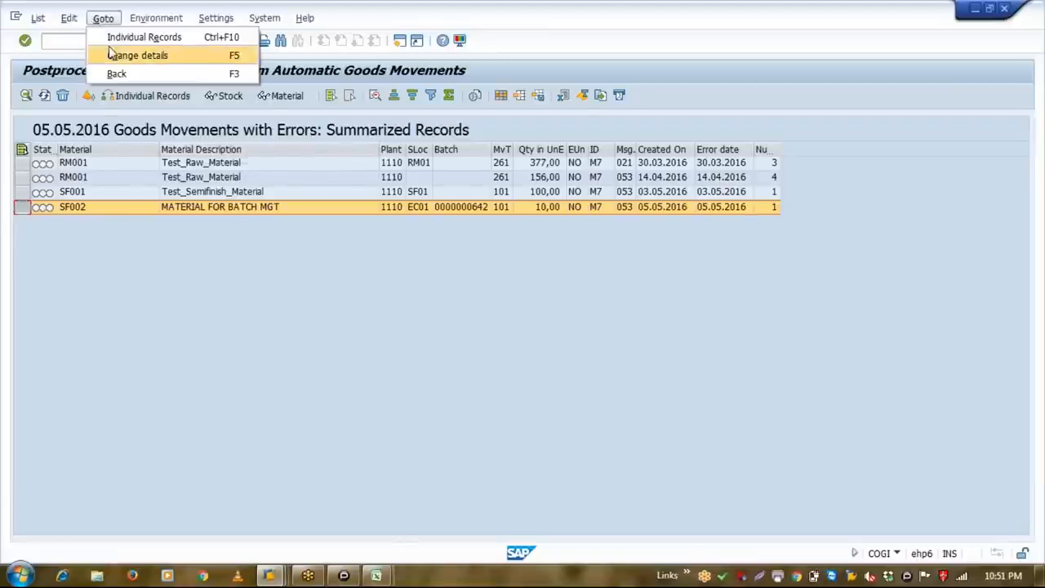
click(114, 55)
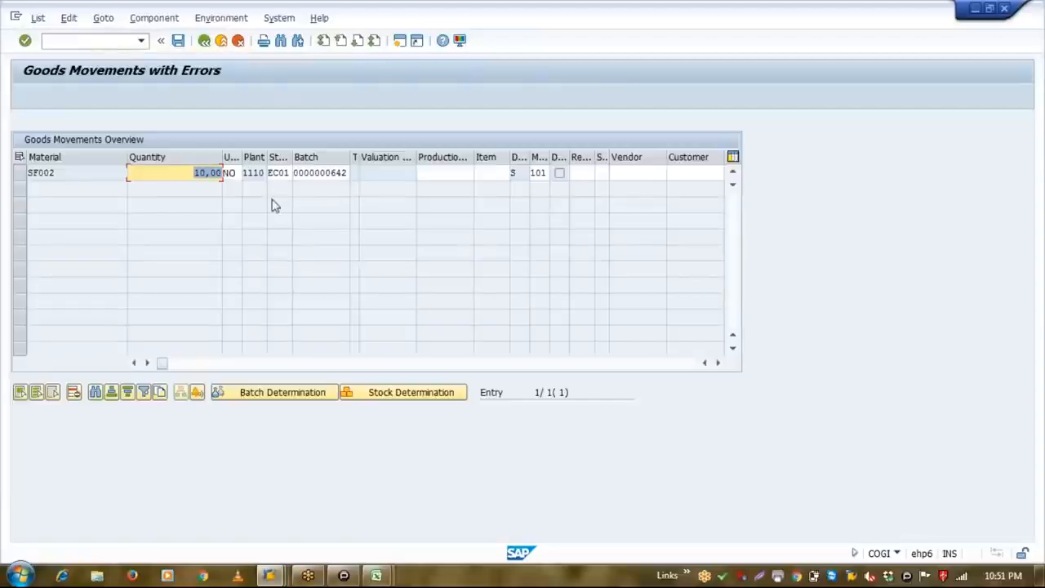
click(219, 361)
click(568, 178)
key(Delete)
key(Delete)
key(Delete)
key(Delete)
key(Delete)
key(Delete)
key(Delete)
key(Delete)
key(Delete)
key(BackSpace)
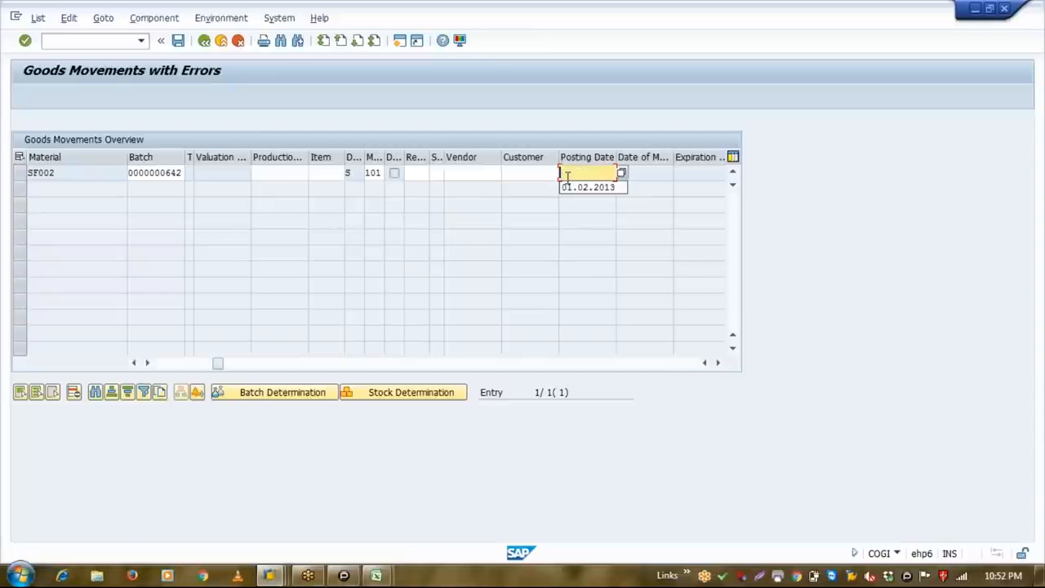
click(588, 187)
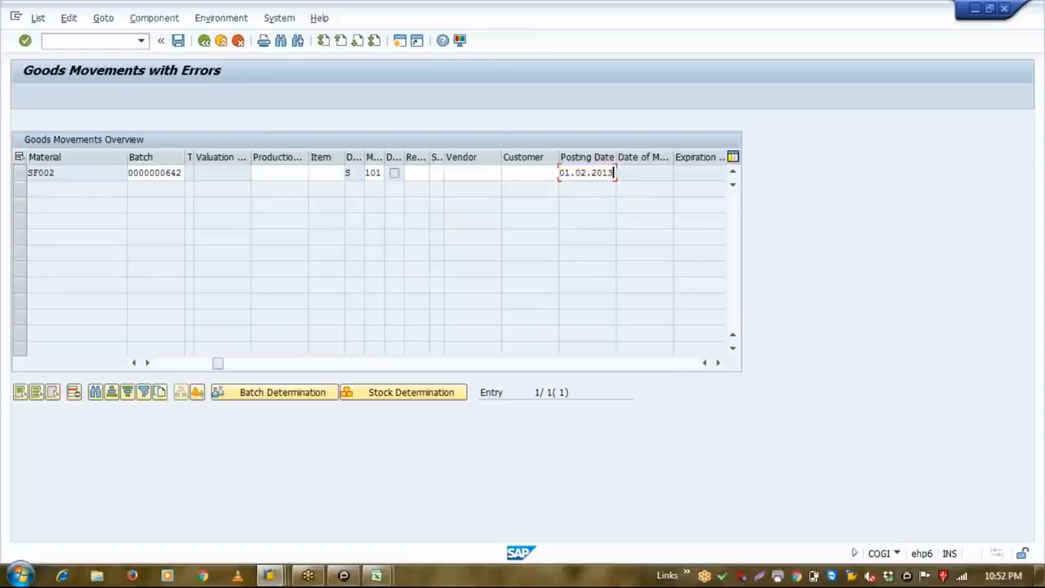
click(178, 40)
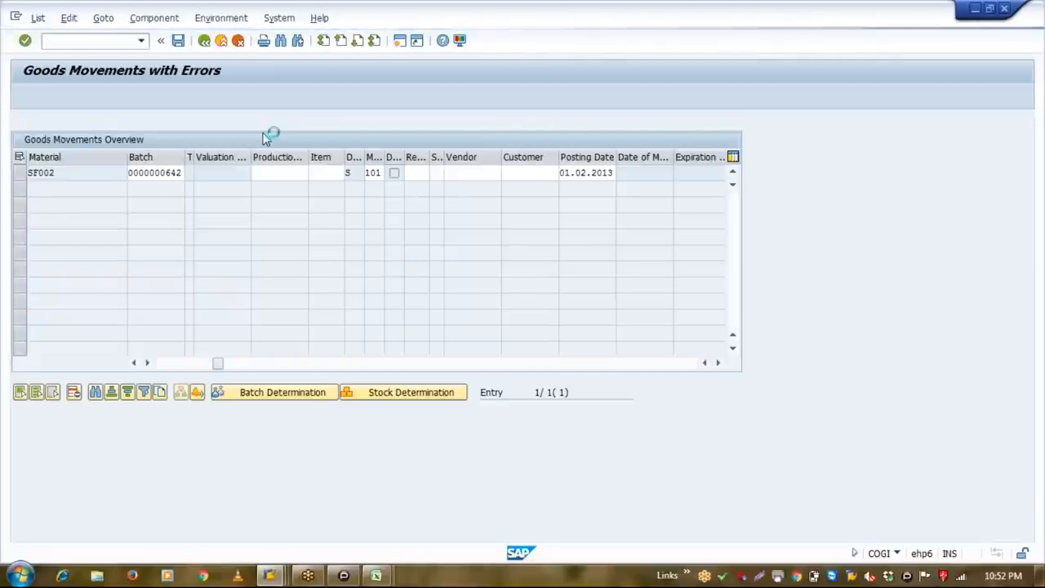
Close the spare SAP Easy Access session.
mouse_move(268, 574)
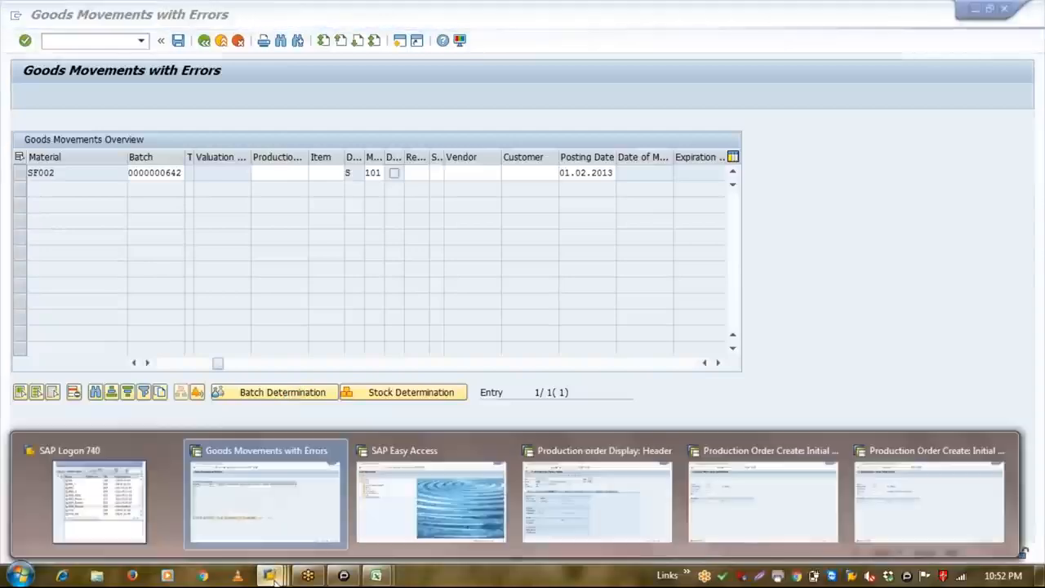
click(380, 482)
click(221, 41)
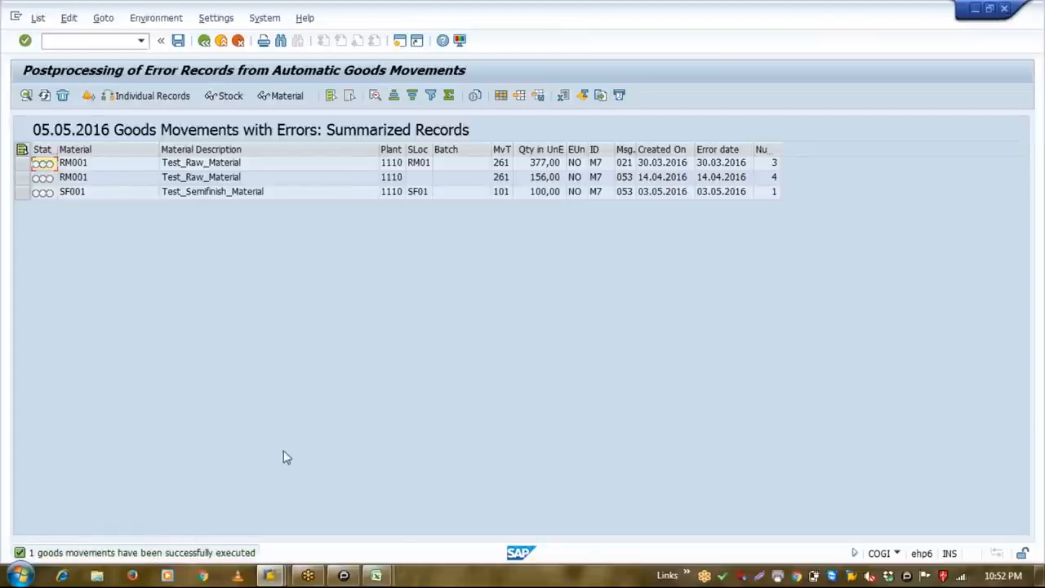
Display the MMBE stock overview of material SF002 in plant 1110 and select its batch under storage location EC01.
click(102, 41)
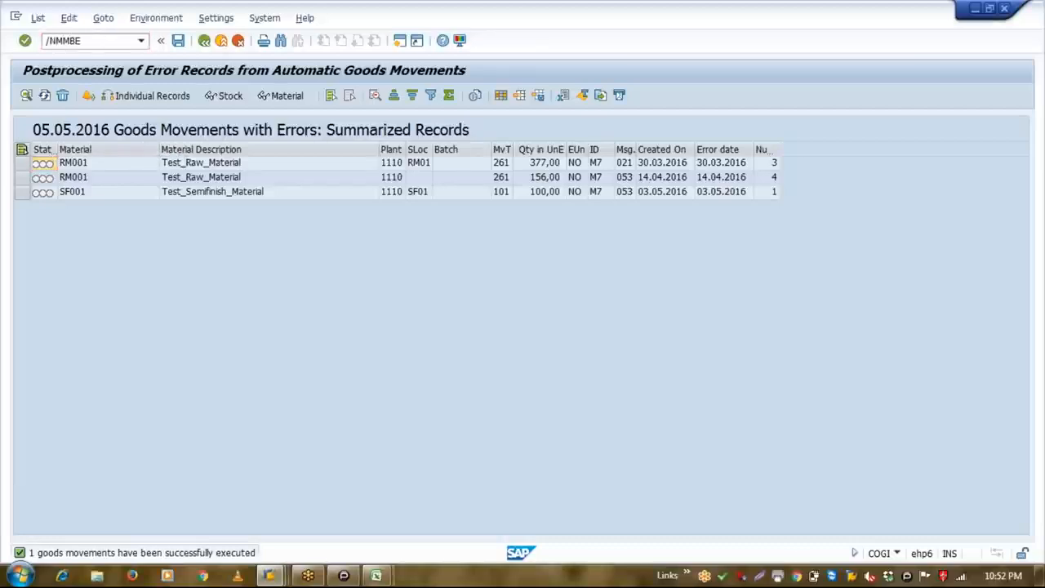
key(Return)
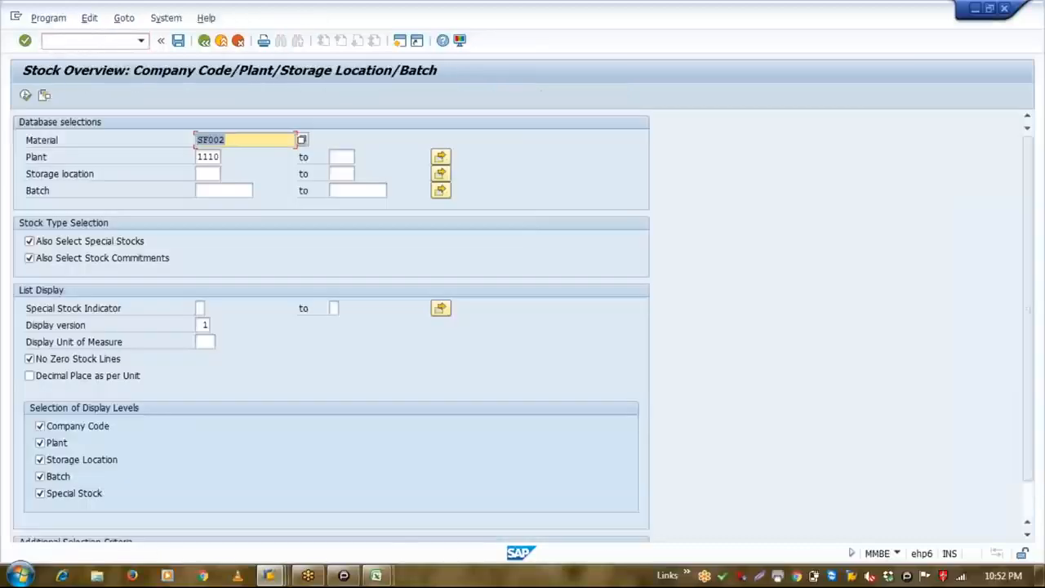
click(26, 98)
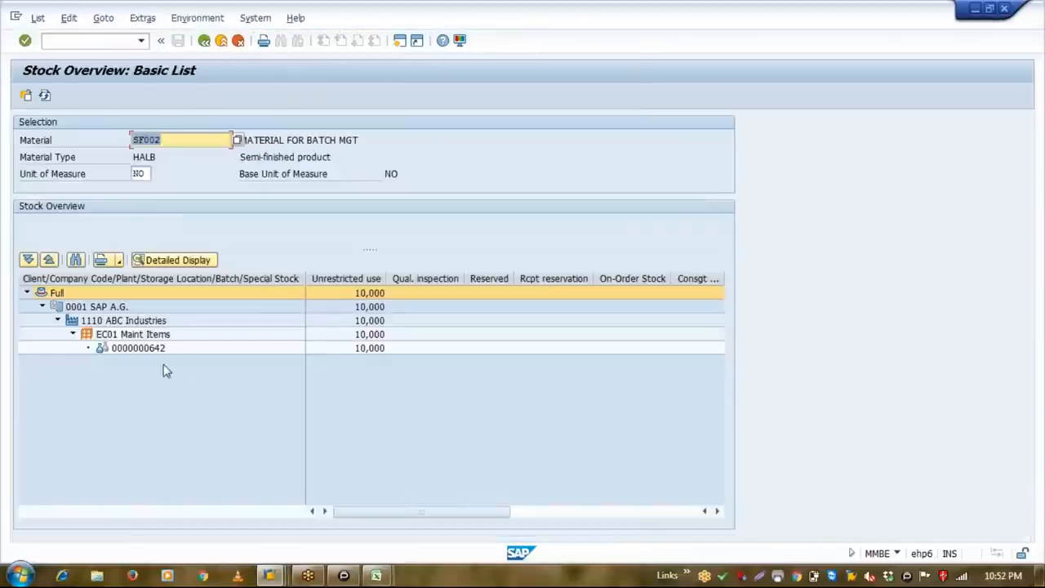
click(149, 356)
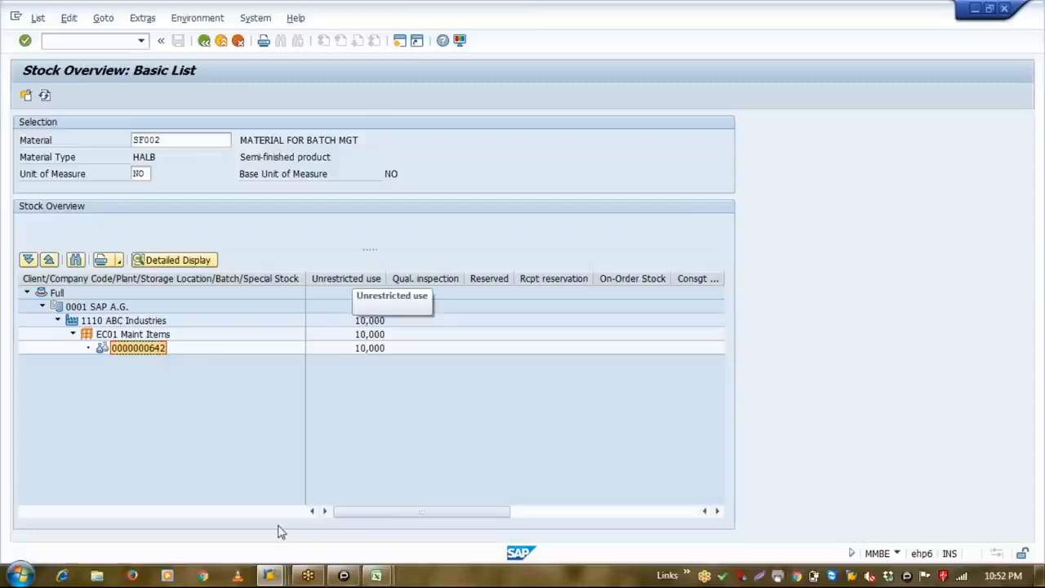
mouse_move(270, 576)
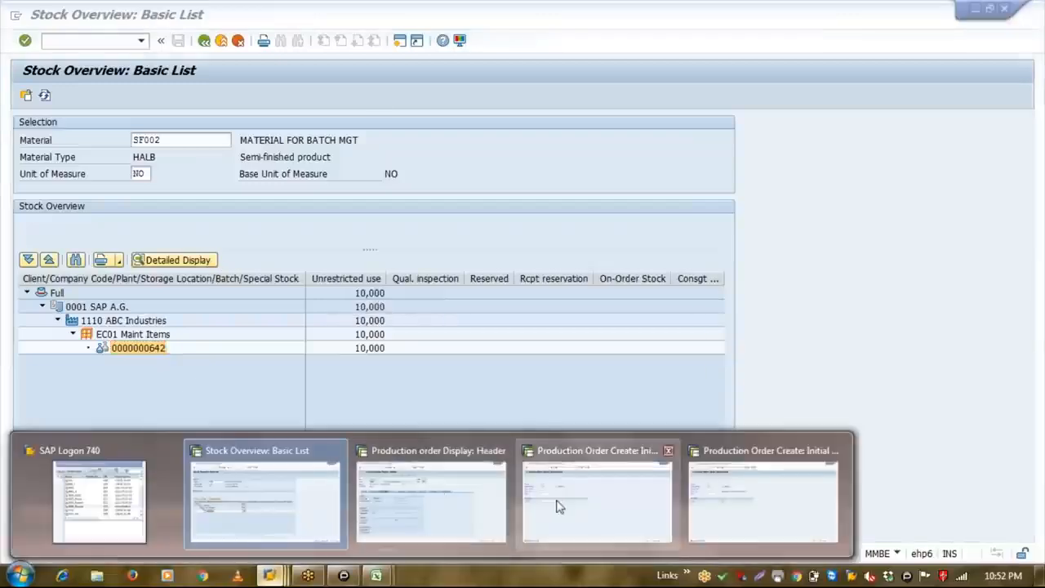
Start a PP01 production order for material SF002 in plant 1110 with total quantity 10 and basic end date 13.05.2016.
click(530, 499)
click(157, 157)
key(BackSpace)
text(2)
key(Return)
text(10)
key(Return)
key(Return)
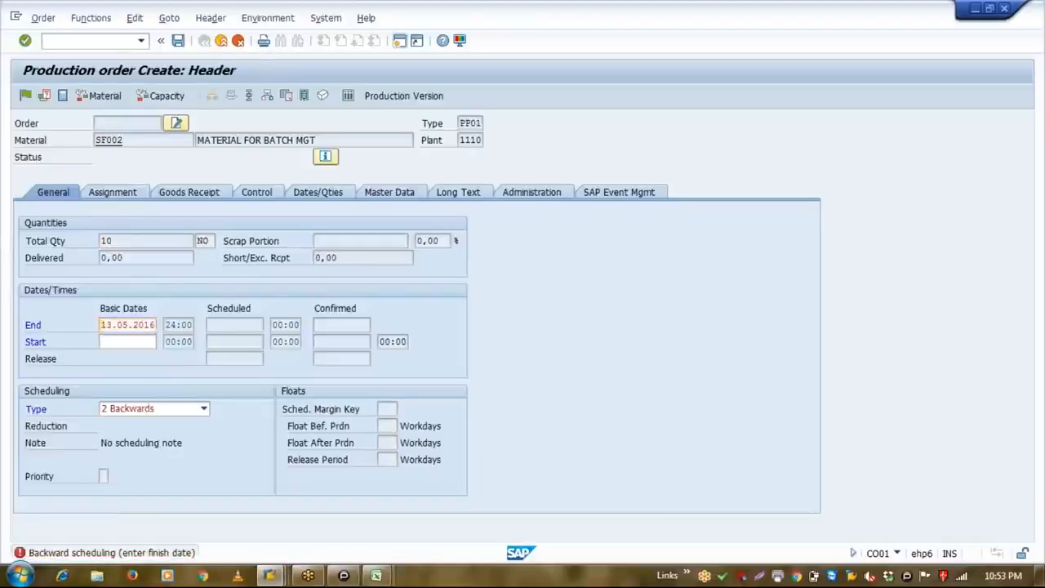
key(Return)
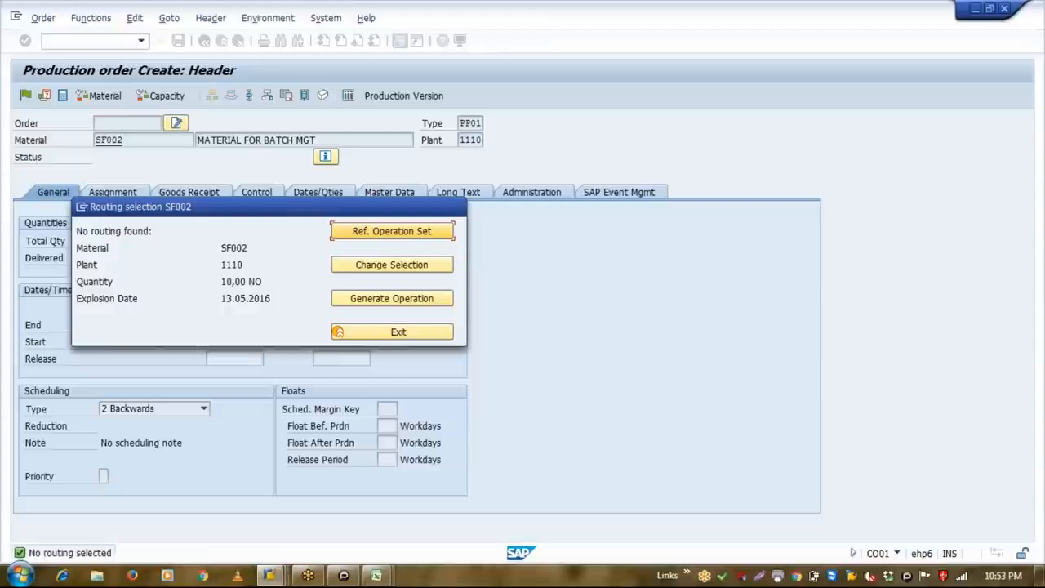
Generate an operation for the SF002 production order, then release and save the order.
click(441, 299)
key(Tab)
key(Return)
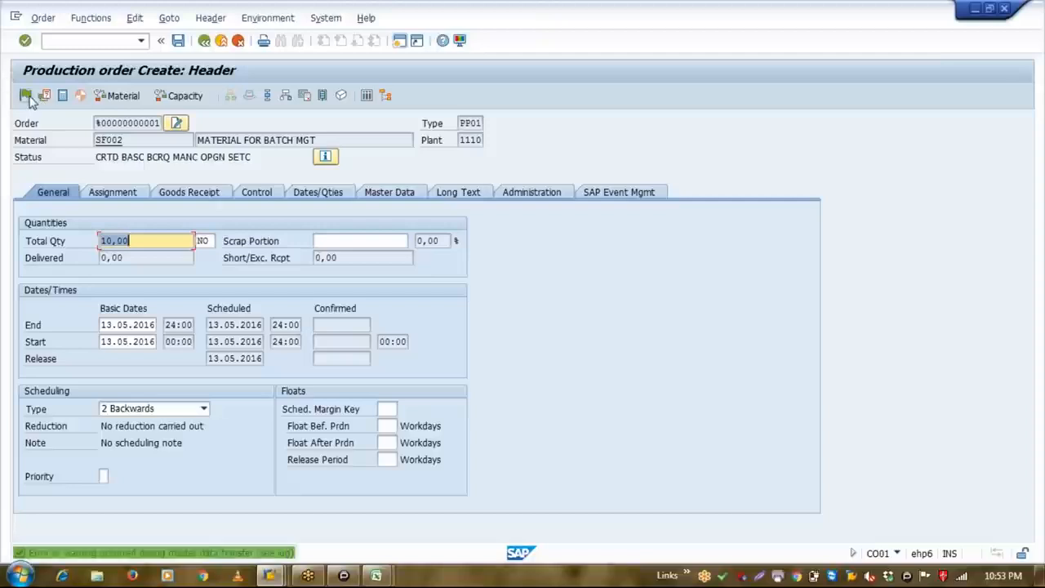
click(25, 95)
click(211, 210)
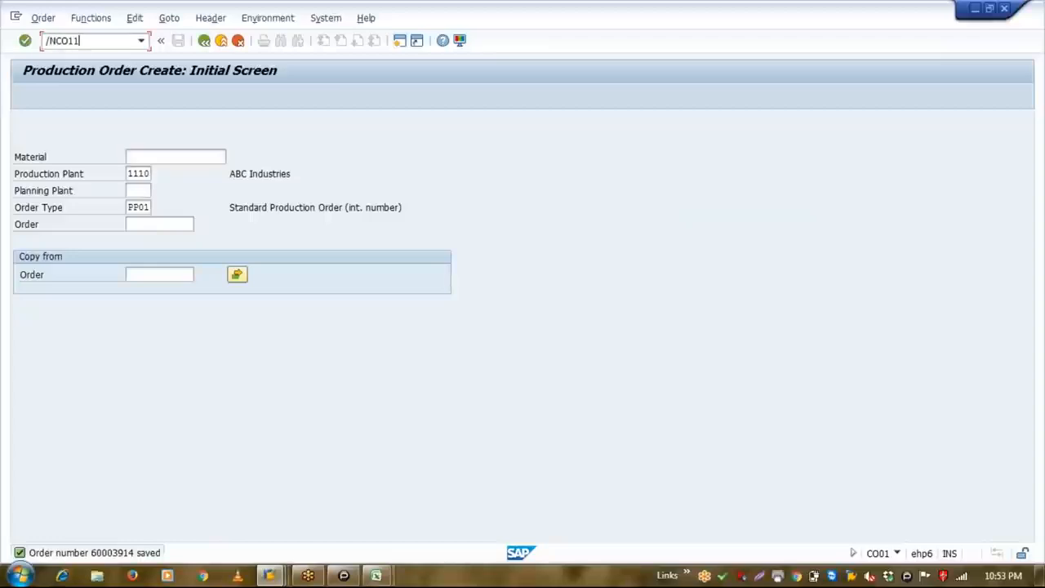
Open transaction CO11N and load the newly saved SF002 production order into the time ticket.
key(Return)
key(Tab)
key(Down)
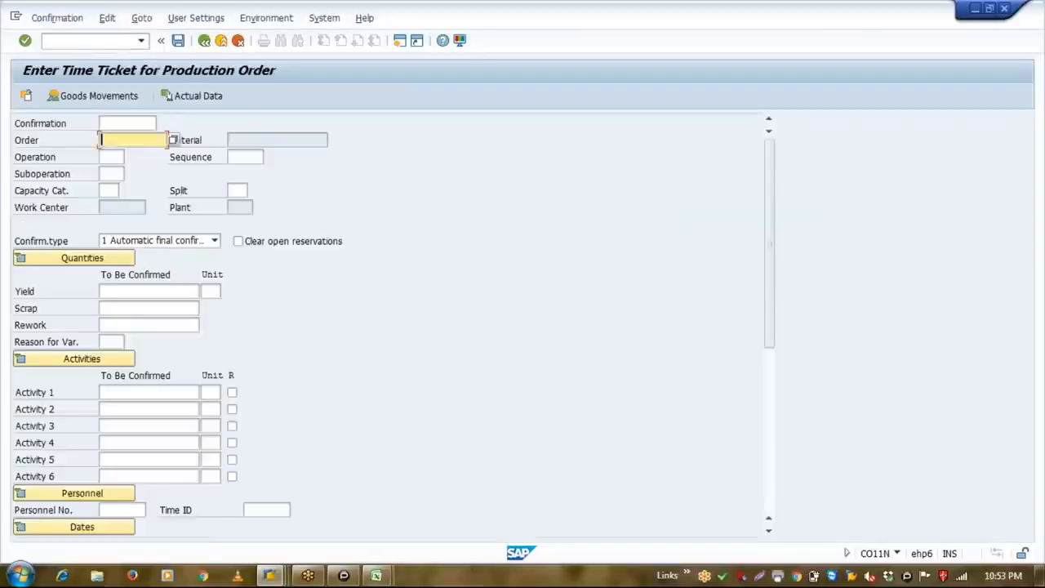
key(Return)
key(BackSpace)
text(4)
key(Return)
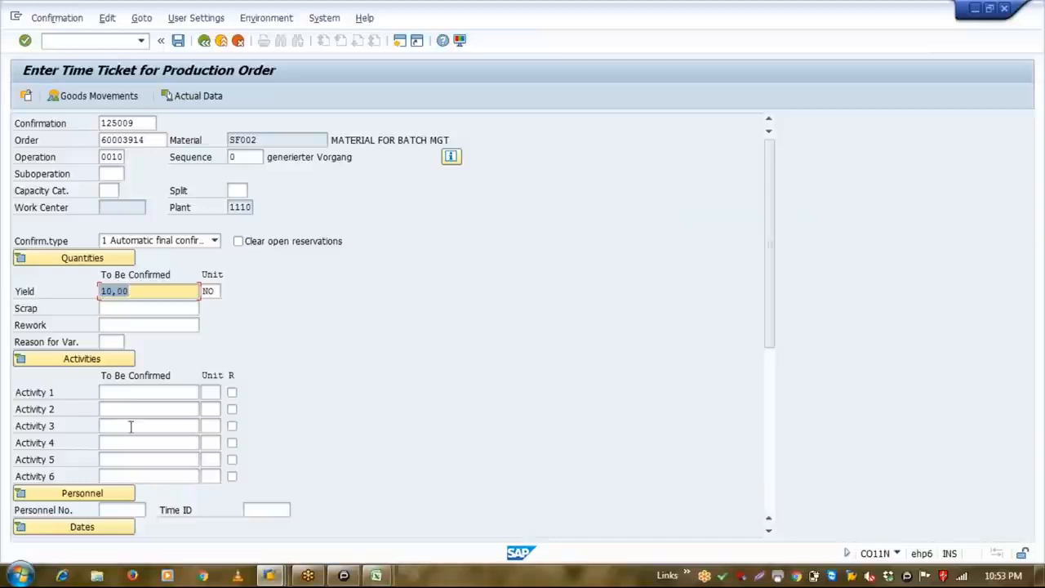
Set the confirmation's posting date to 05.02.2013 and accept the date warning.
click(117, 526)
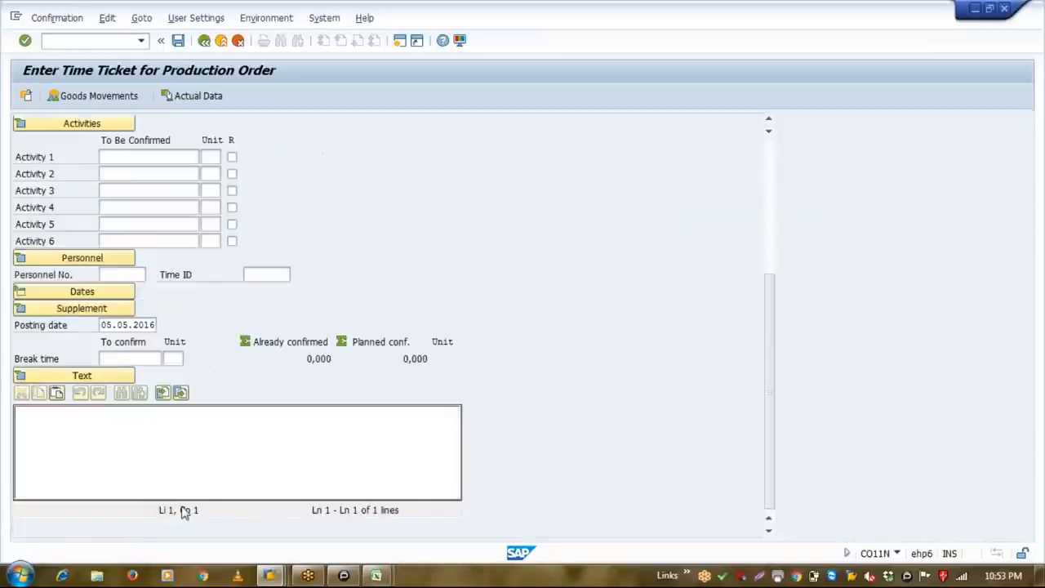
click(128, 326)
key(BackSpace)
text(2)
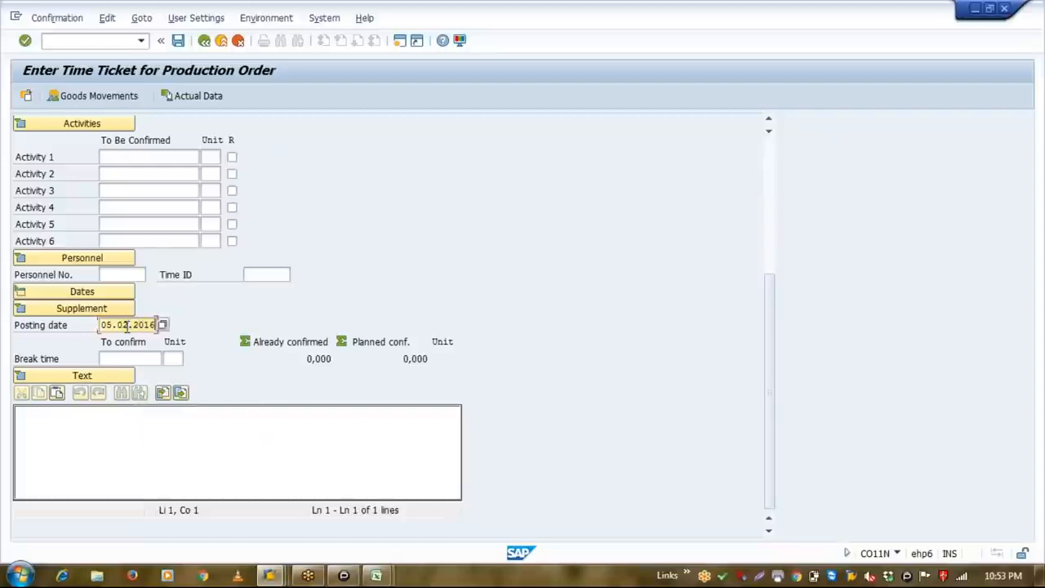
key(Return)
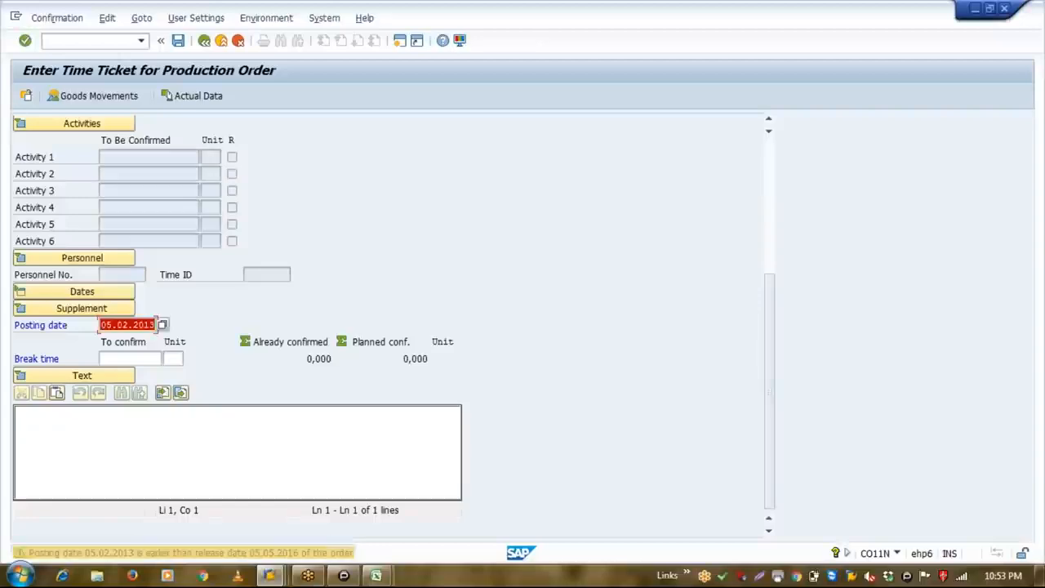
key(Return)
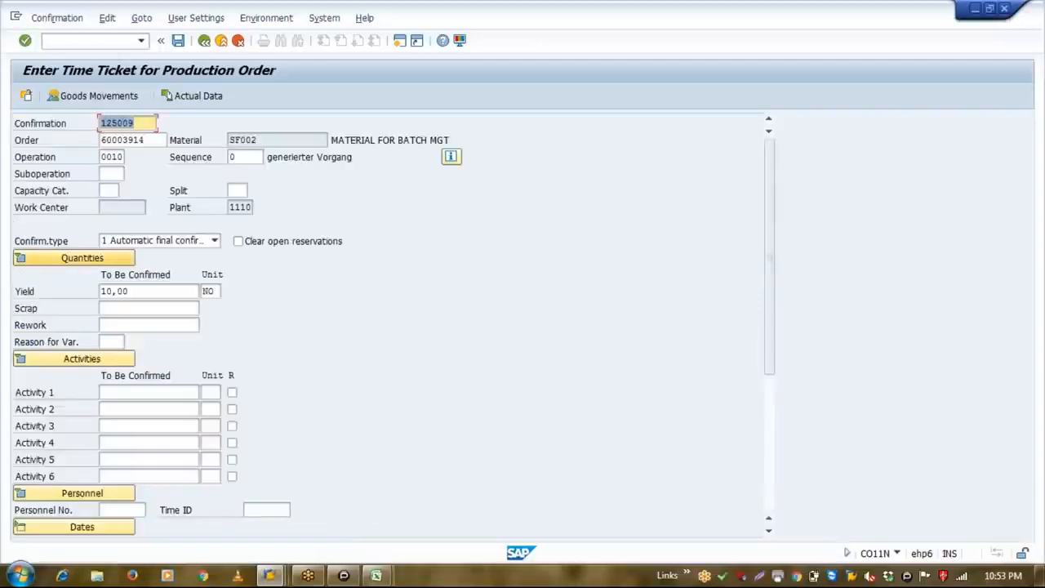
Assign storage location EC01 to the SF002 receipt in the confirmation's goods movements and save the confirmation.
click(99, 96)
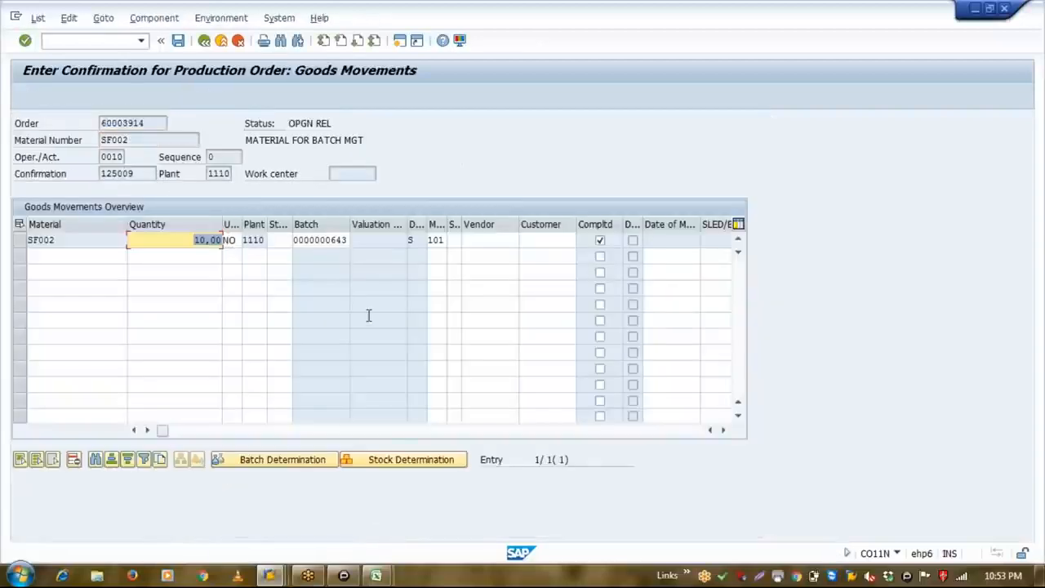
click(278, 240)
key(BackSpace)
key(Down)
key(Return)
key(Return)
click(178, 40)
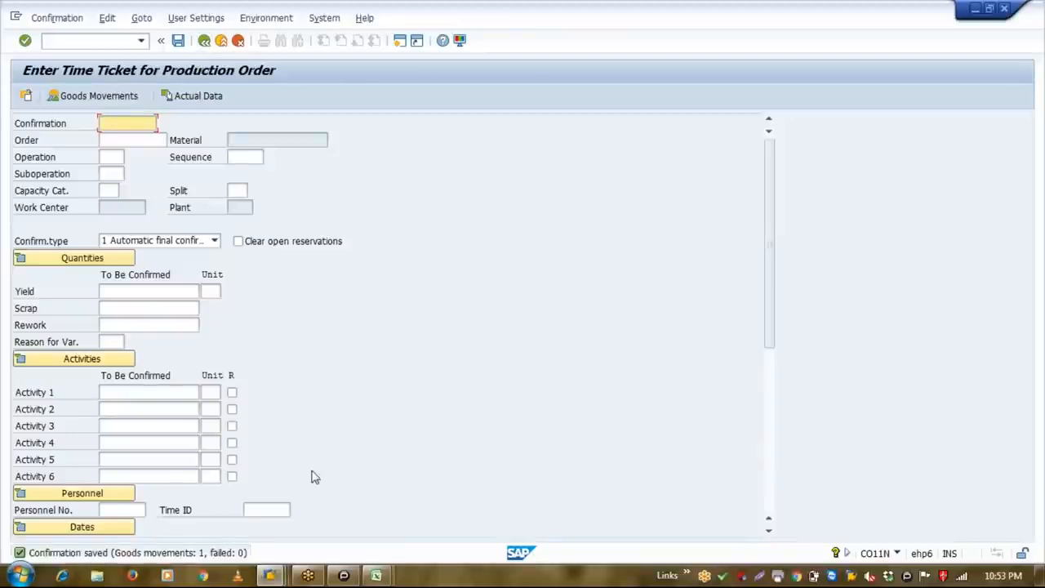
Refresh the SF002 stock overview and examine the new batch and its storage location, plant and company code levels.
click(269, 575)
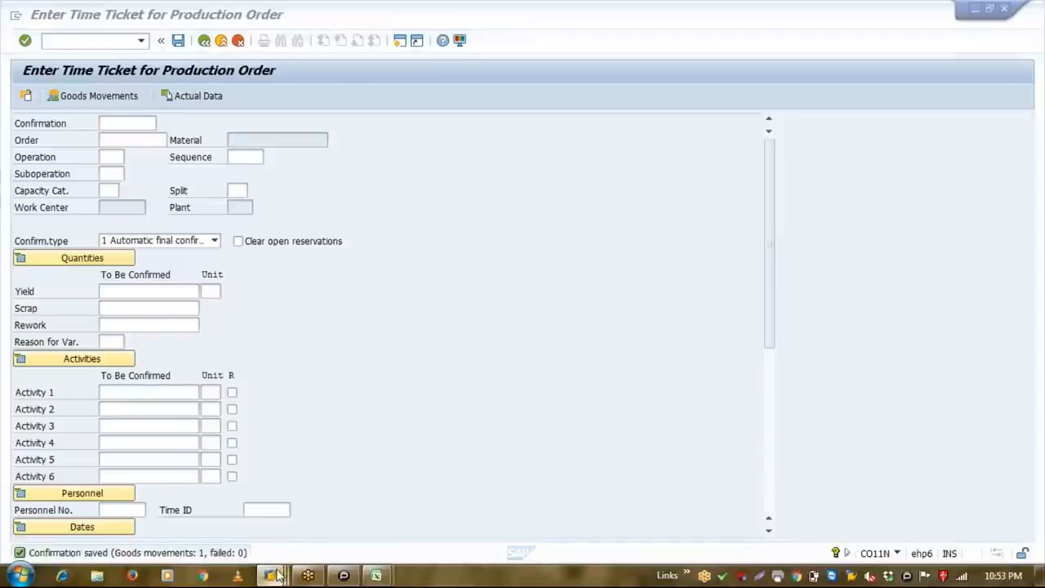
click(313, 512)
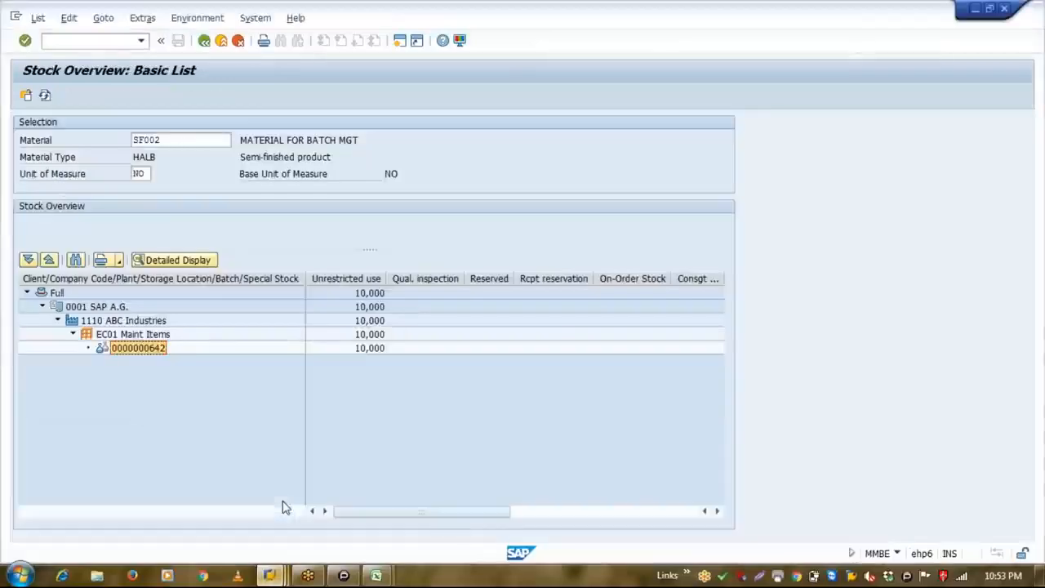
click(45, 96)
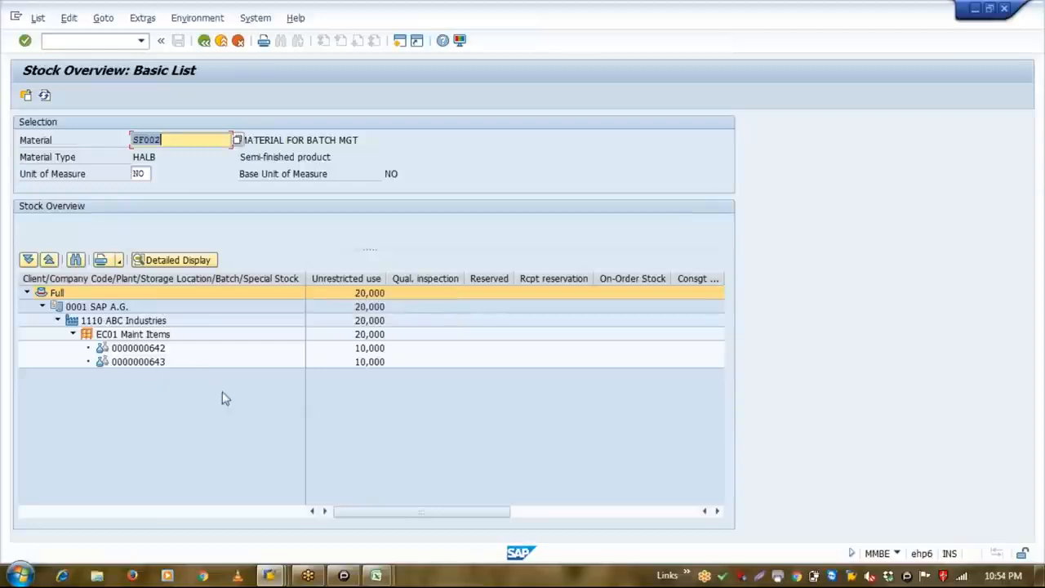
click(163, 361)
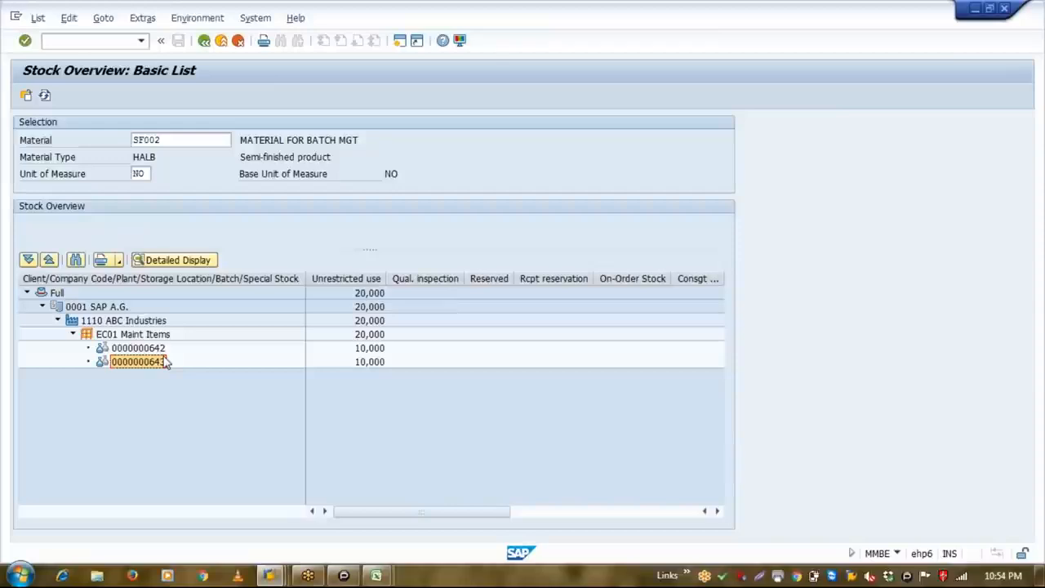
click(116, 335)
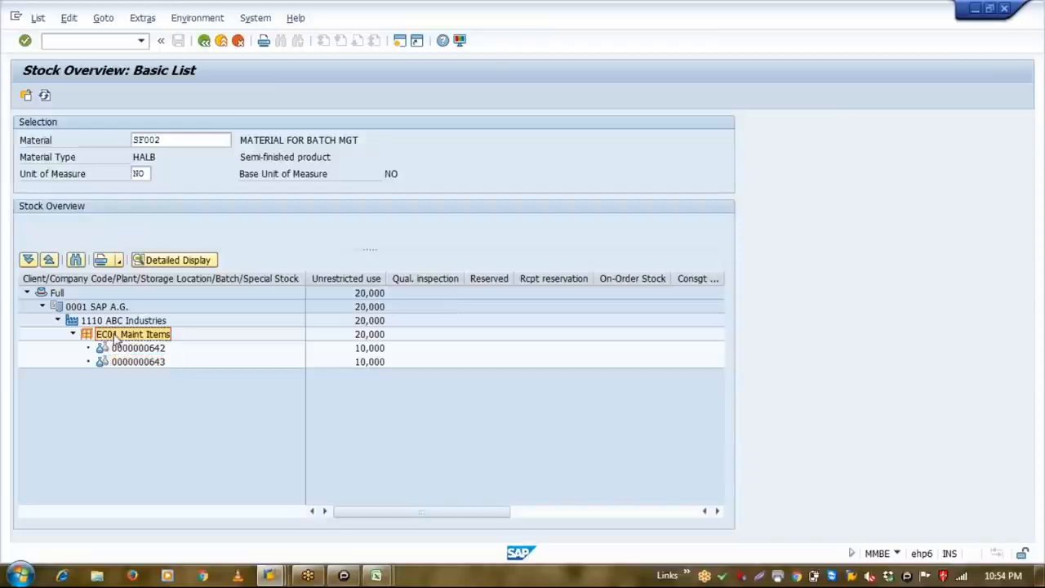
click(114, 321)
click(100, 310)
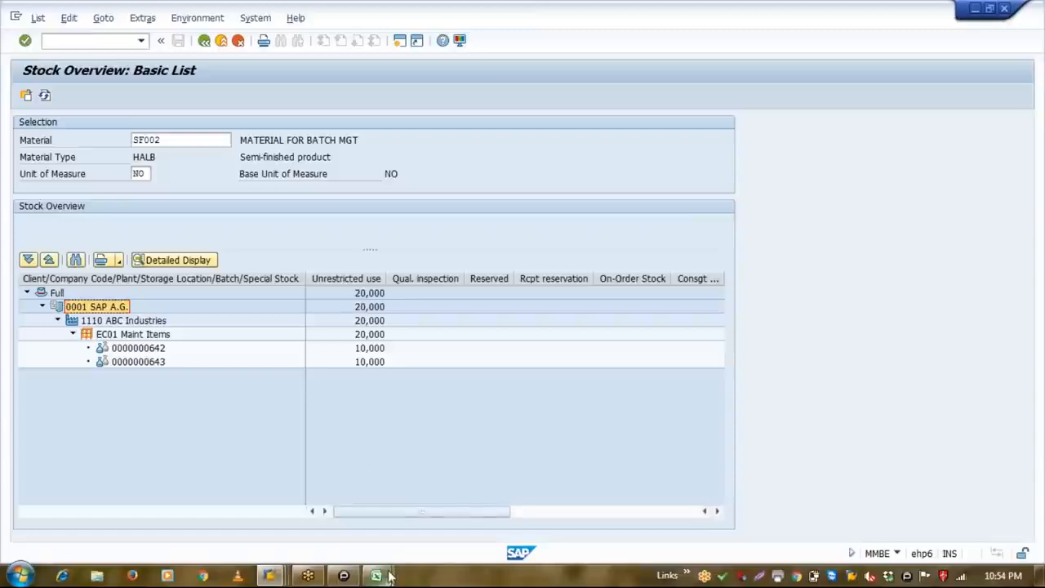
Switch to the Excel workbook and enter the item number 1 in cell K3 of the batch mgt sheet.
mouse_move(389, 577)
click(346, 498)
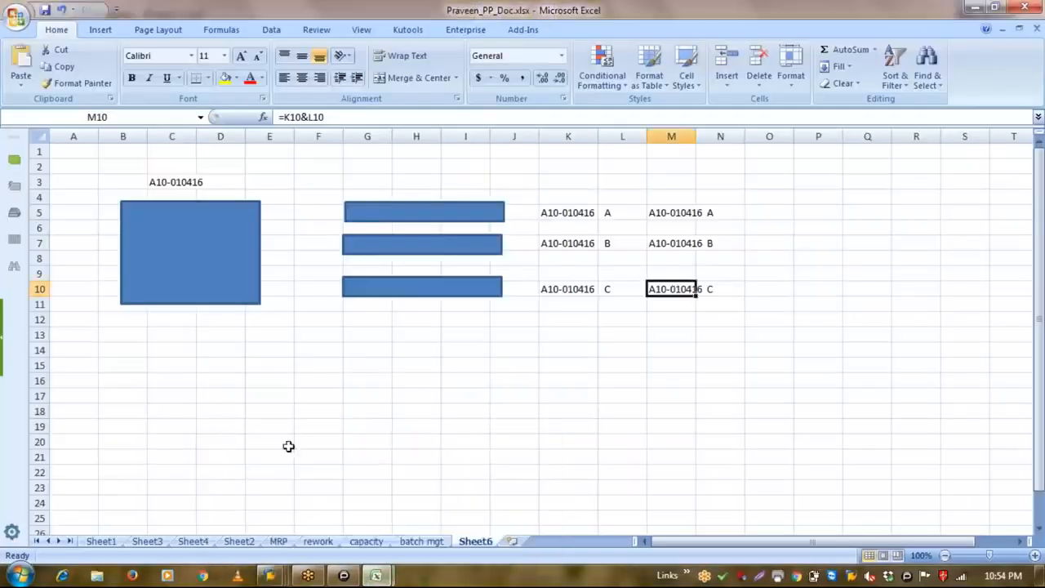
click(421, 542)
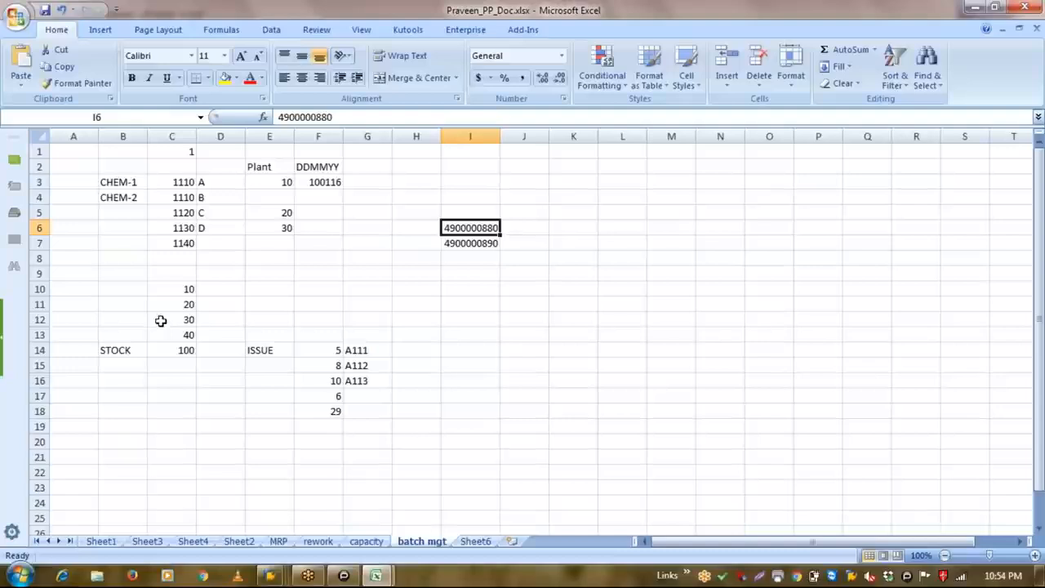
click(553, 208)
key(Right)
key(Right)
key(Right)
key(Right)
key(Right)
key(Right)
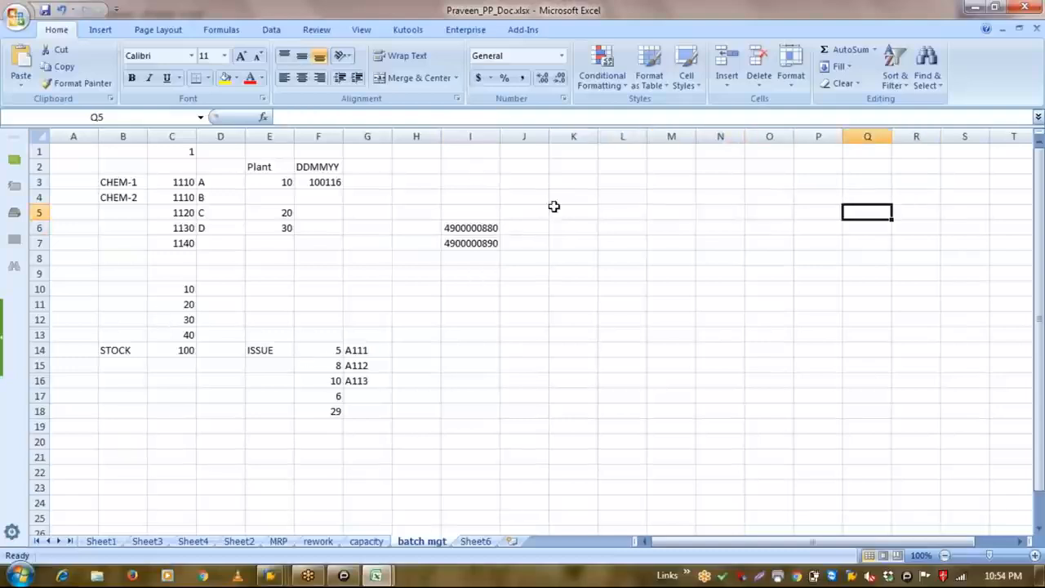
key(Left)
key(Left)
key(Left)
key(Left)
key(Left)
key(Up)
key(Up)
key(Left)
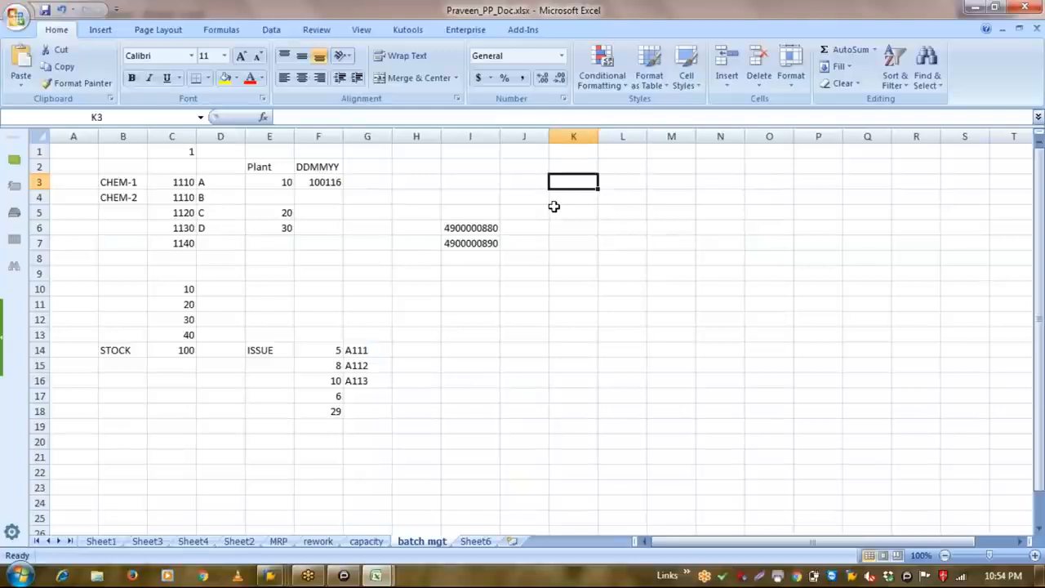
text(1)
key(Return)
Enter "Batch level - Material/Plant/Client" in cell L3 as the first list item.
key(Up)
key(Right)
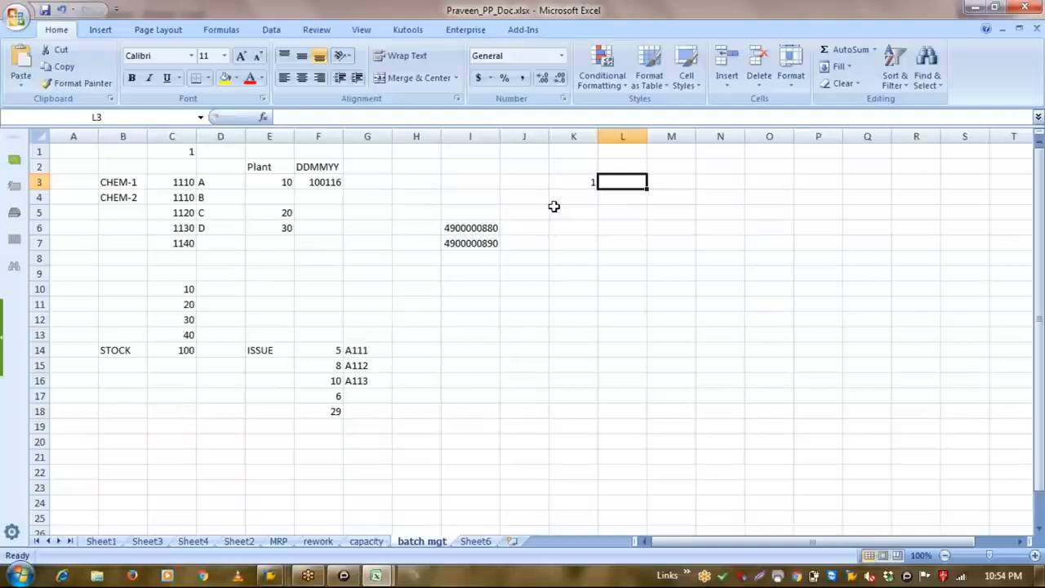
text(a)
text(Batch le)
text(vel)
text( - Materia)
text(l/Pa)
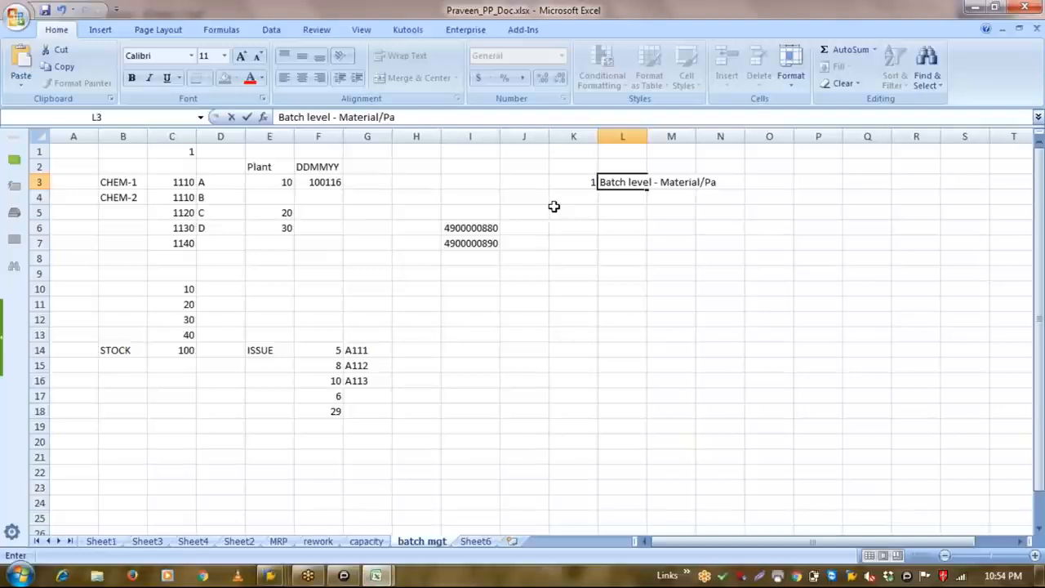
key(BackSpace)
text(lant)
click(553, 206)
key(alt)
double_click(620, 182)
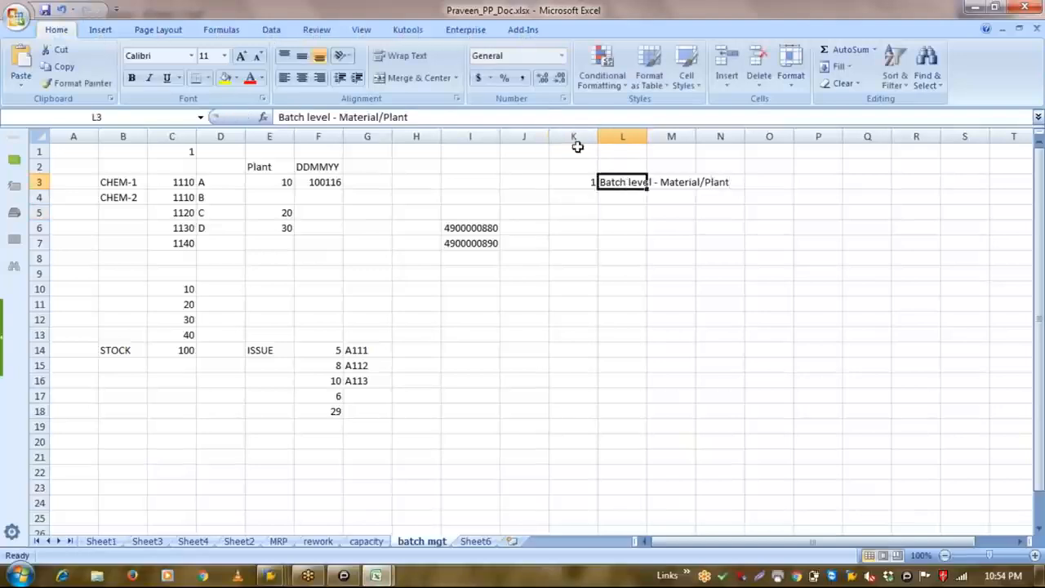
text(/Client)
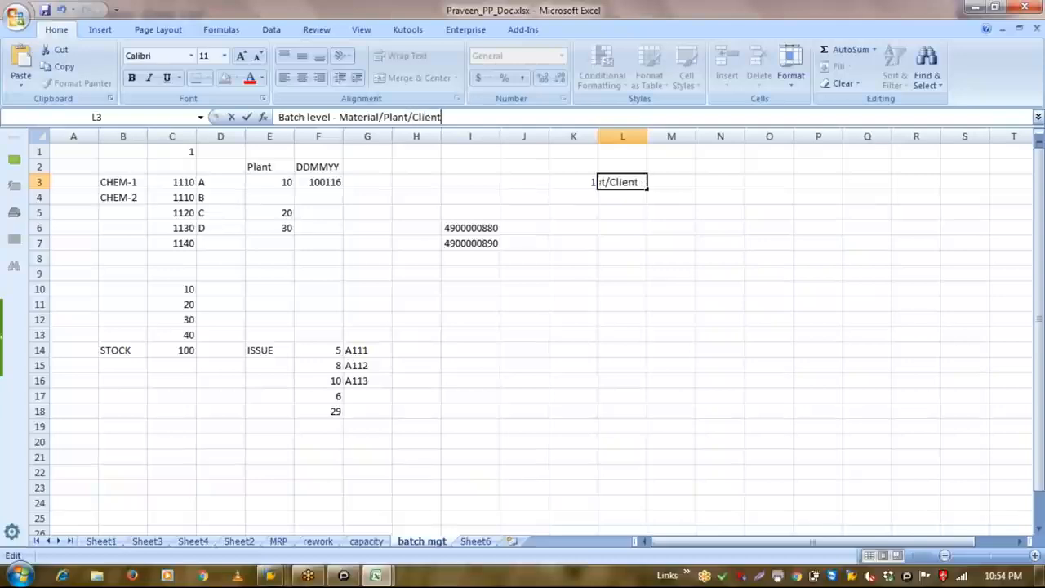
key(Return)
Add list item 2 in row 4, with 2 in K4 and "Batch Status mgt" in L4.
key(Left)
text(2)
key(Tab)
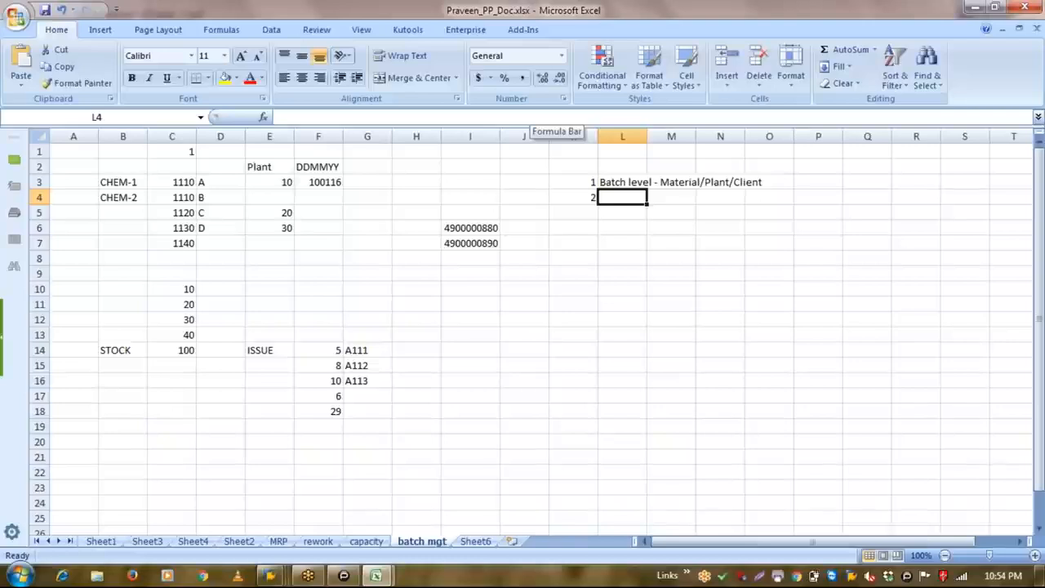
text(Batch Stat)
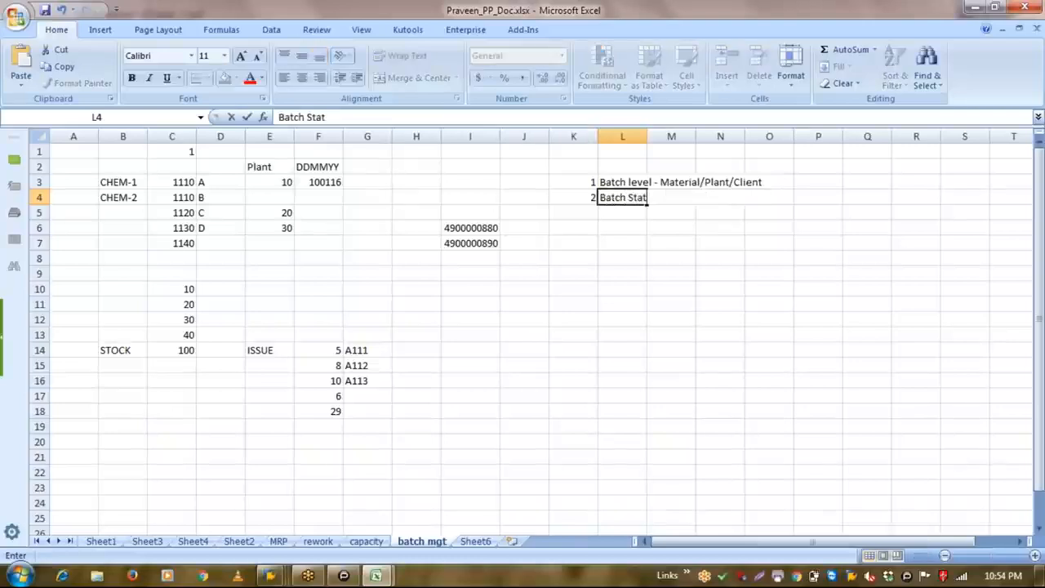
text(us mgt)
key(Return)
Add list item 3 in row 5, with 3 in K5 and "Batch status activation for plant" in L5.
key(Left)
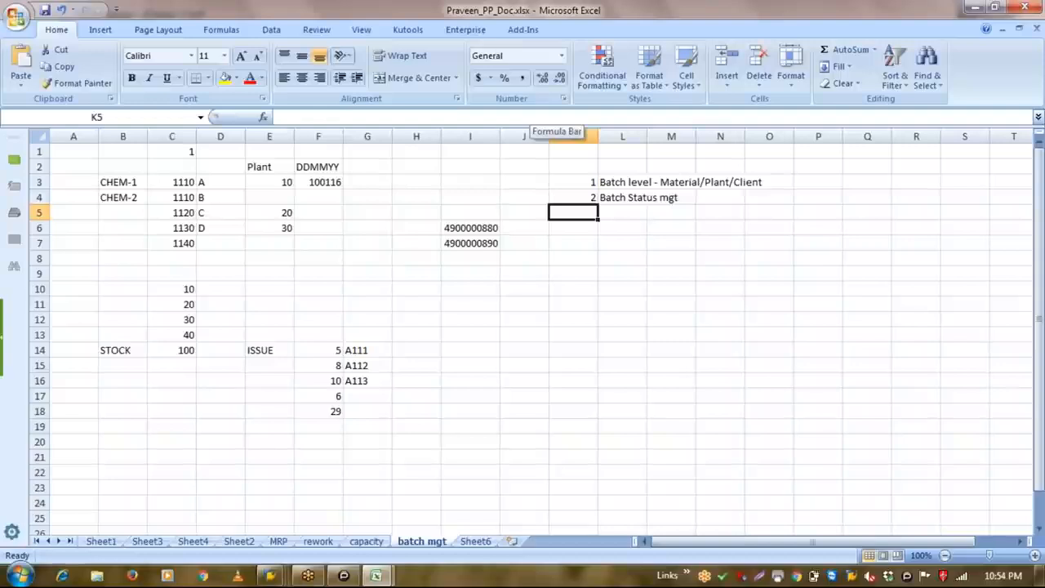
text(3)
key(Right)
text(Batch status )
text(ac)
key(BackSpace)
text(tion)
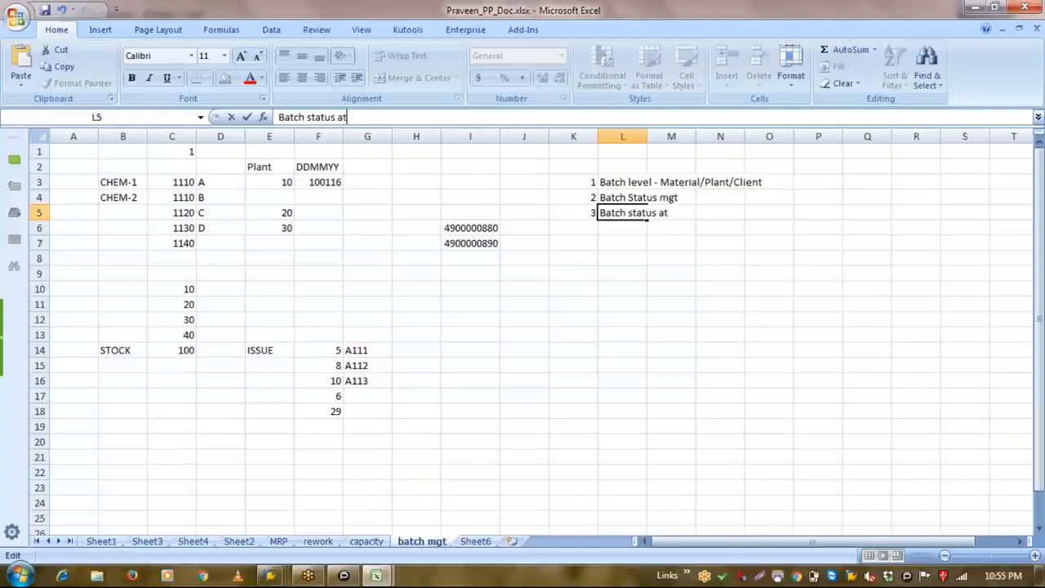
key(BackSpace)
key(BackSpace)
key(BackSpace)
key(BackSpace)
key(BackSpace)
text(activati)
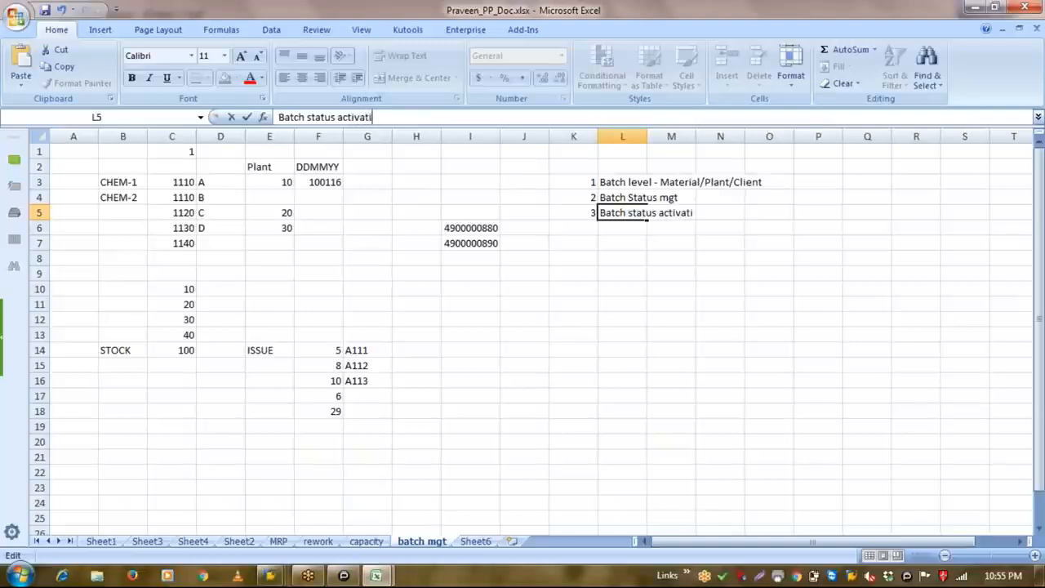
text(on for pla)
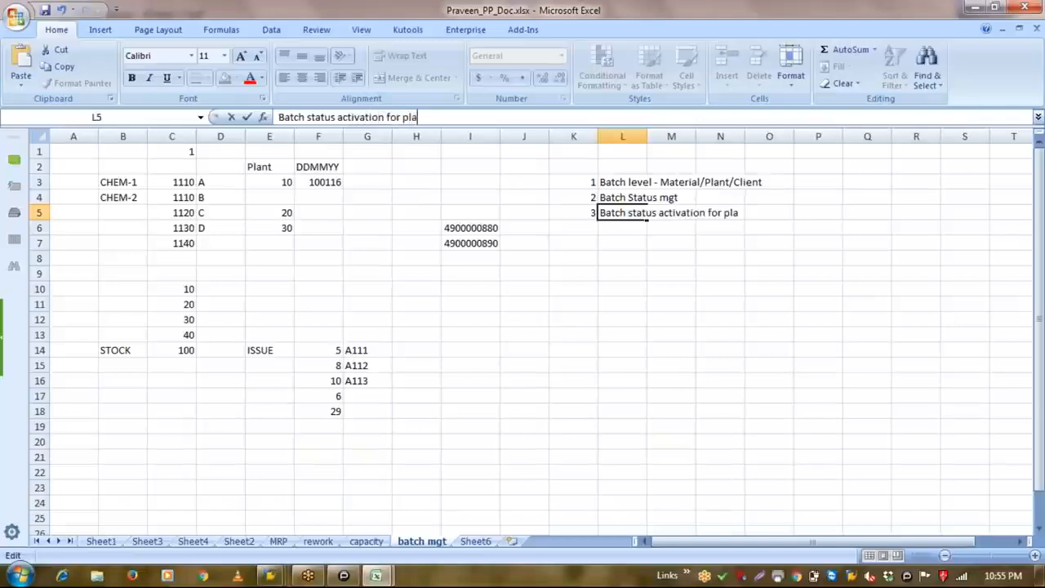
text(nt)
key(Return)
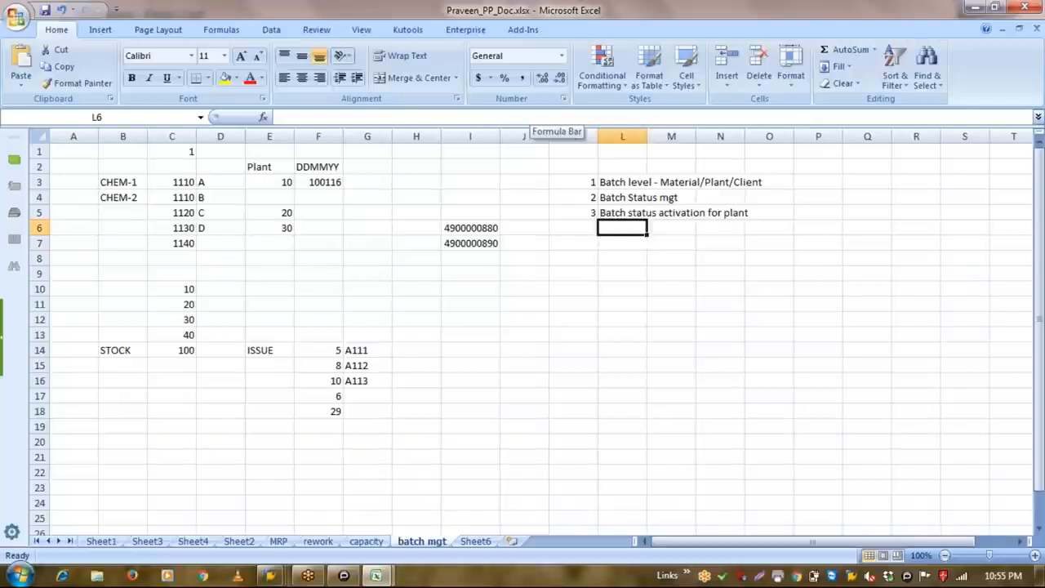
Add list item 4 in row 6, with 4 in K6 and "Creation of new batch" in L6.
key(Left)
text(4)
key(Tab)
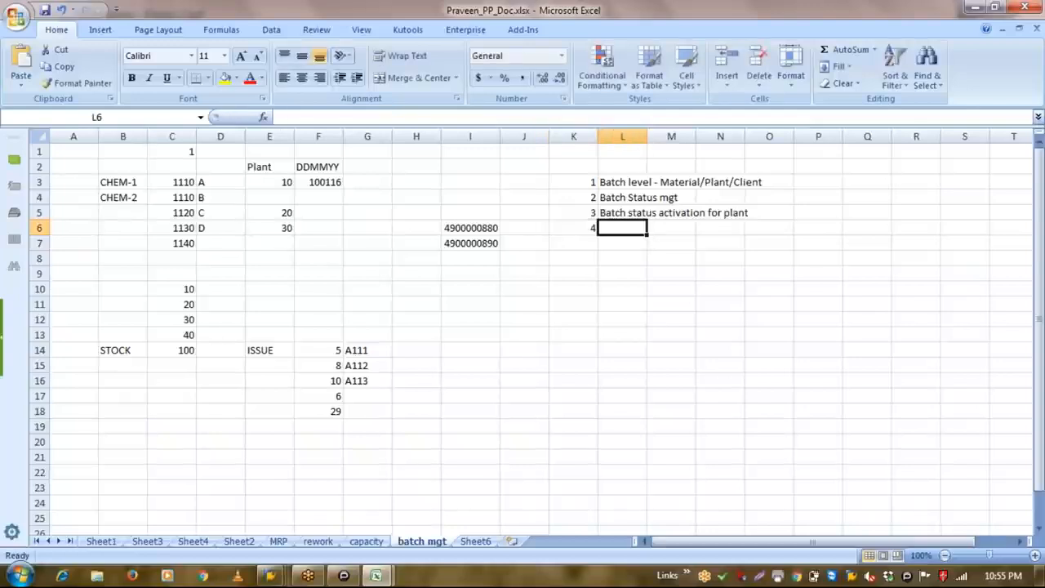
text(Crea)
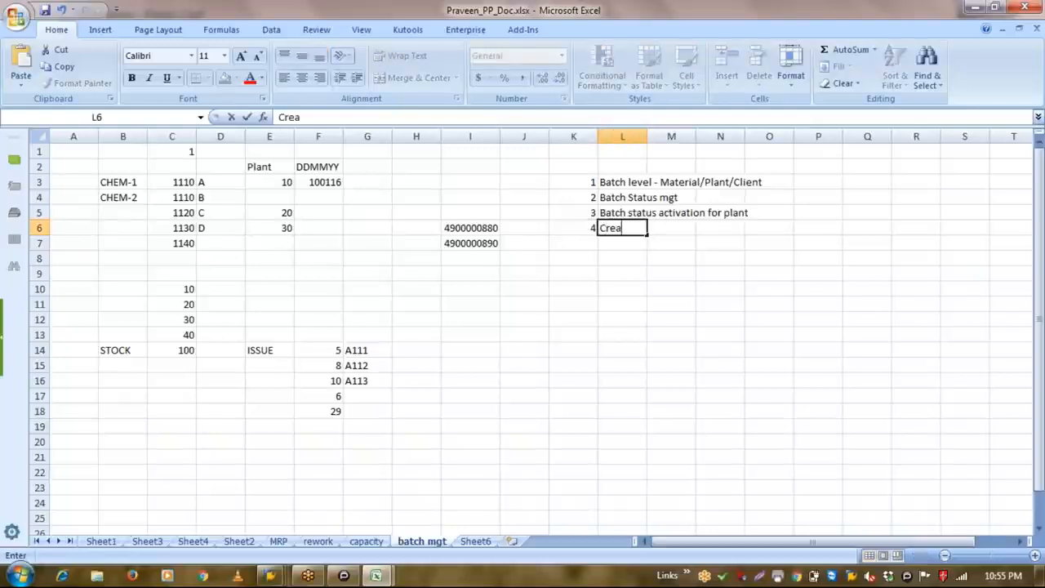
text(tion of new batch)
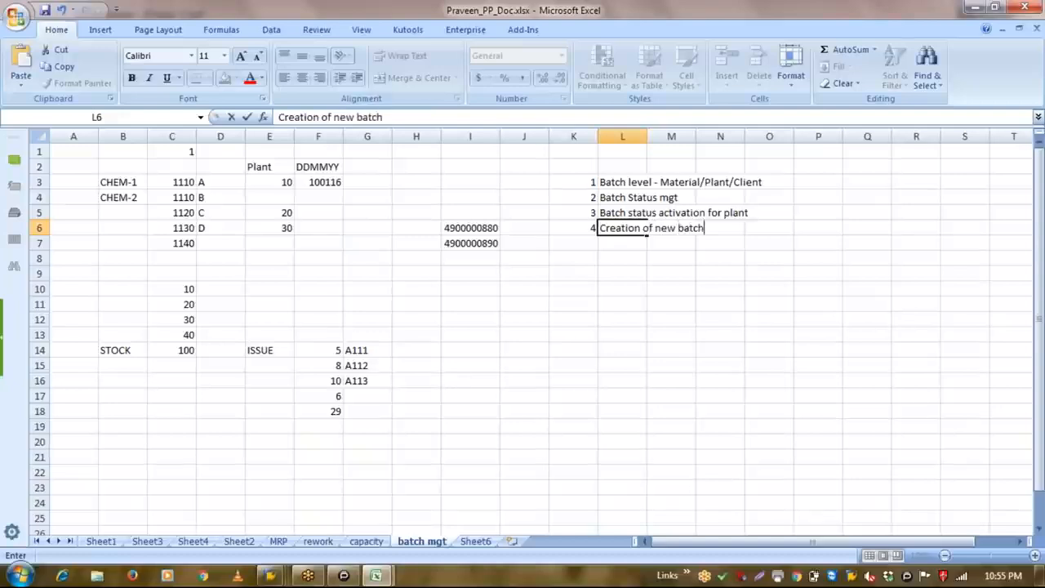
key(Return)
Enter "Prod scheduller profile" in L7 and its transaction code "OPKP" in M7.
text(Prod scheduller profile)
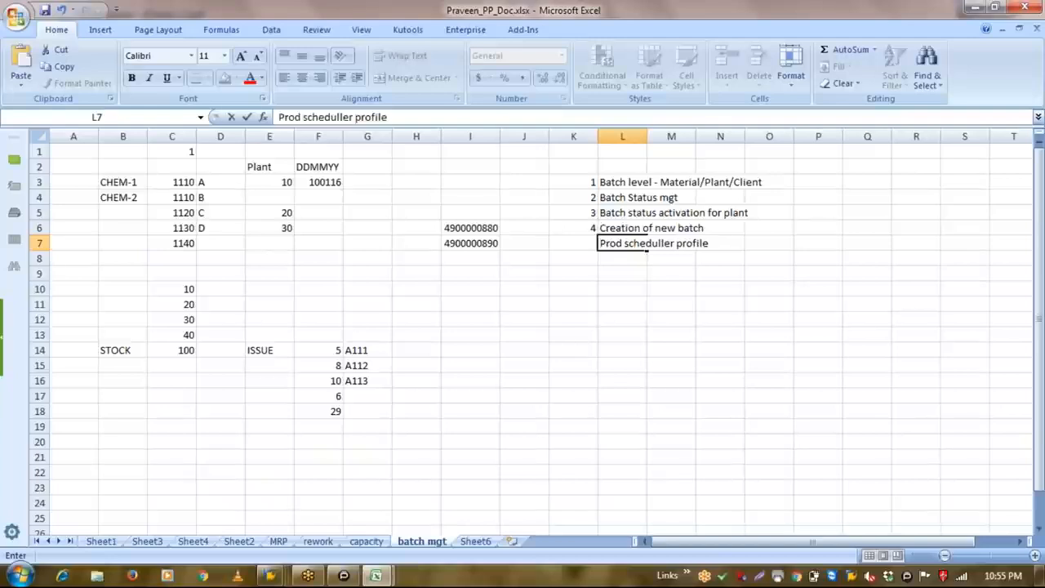
key(Return)
key(Up)
key(Right)
text(OPKP)
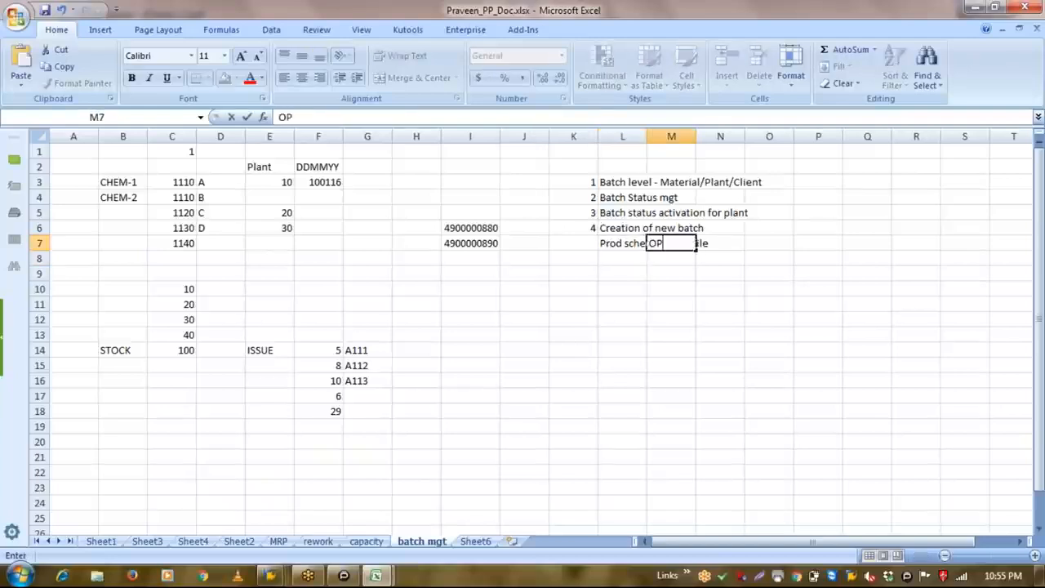
key(Return)
Add list item 5 in row 8, with 5 in K8 and "batch creation for prod /process order" in L8.
key(Left)
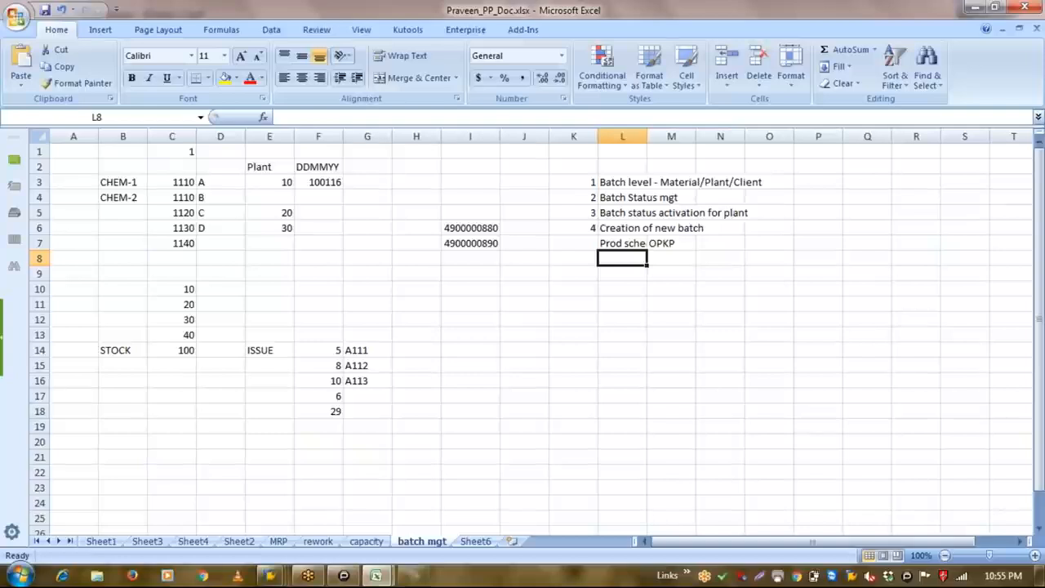
key(Left)
text(5)
key(Right)
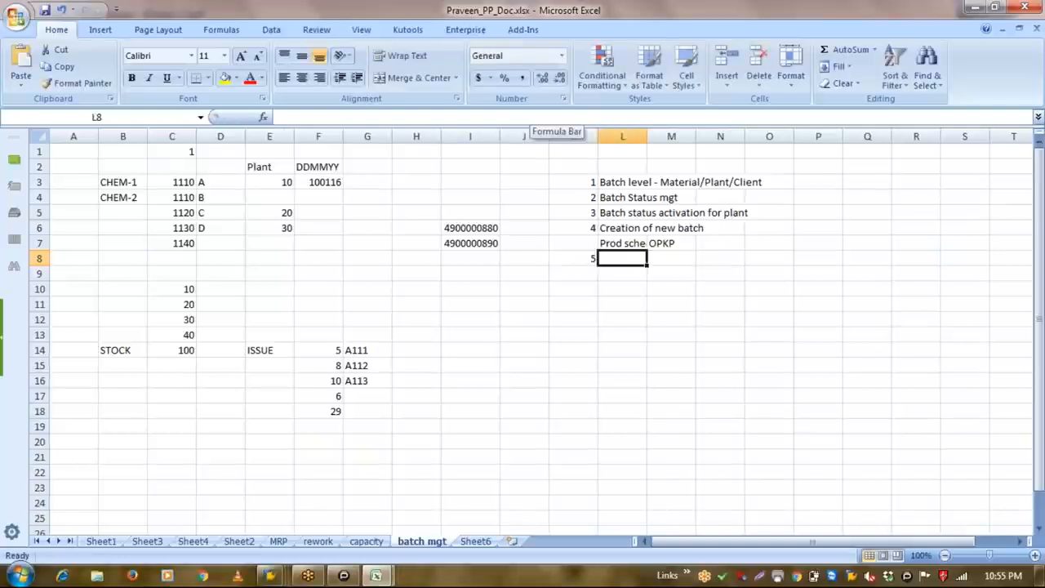
text(batch crea)
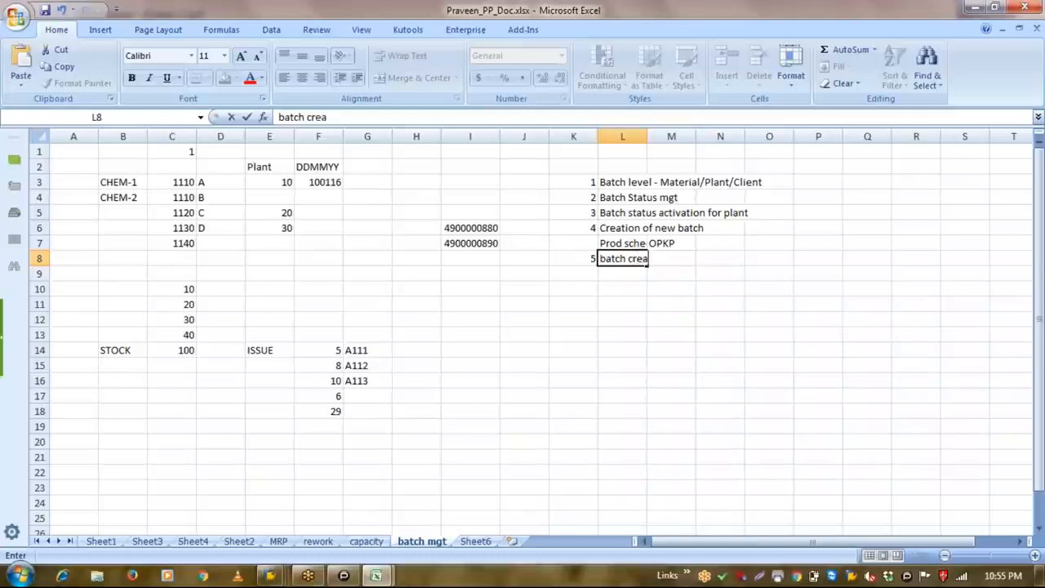
text(tion for prod)
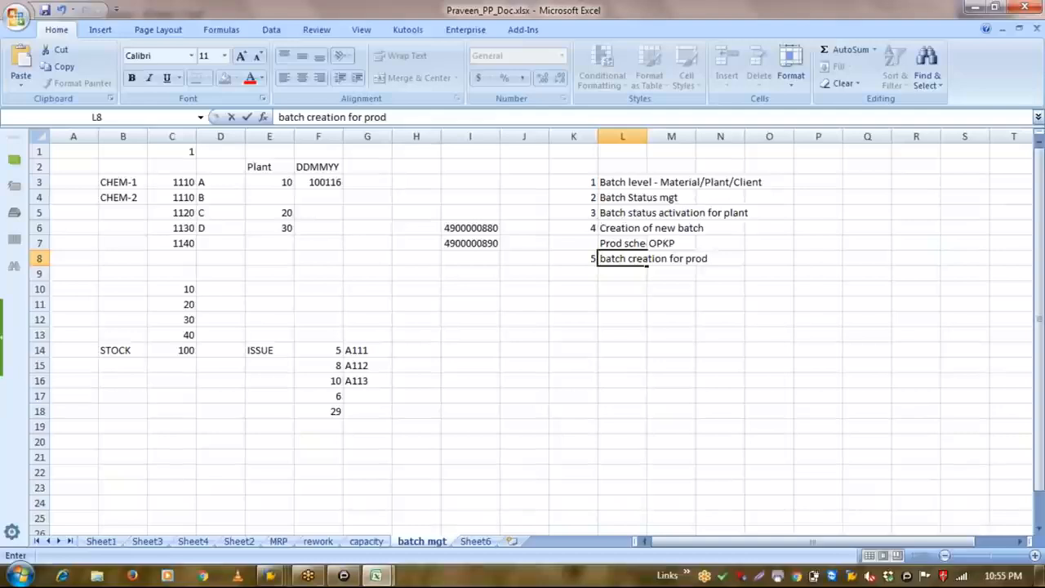
text( /process order)
key(Return)
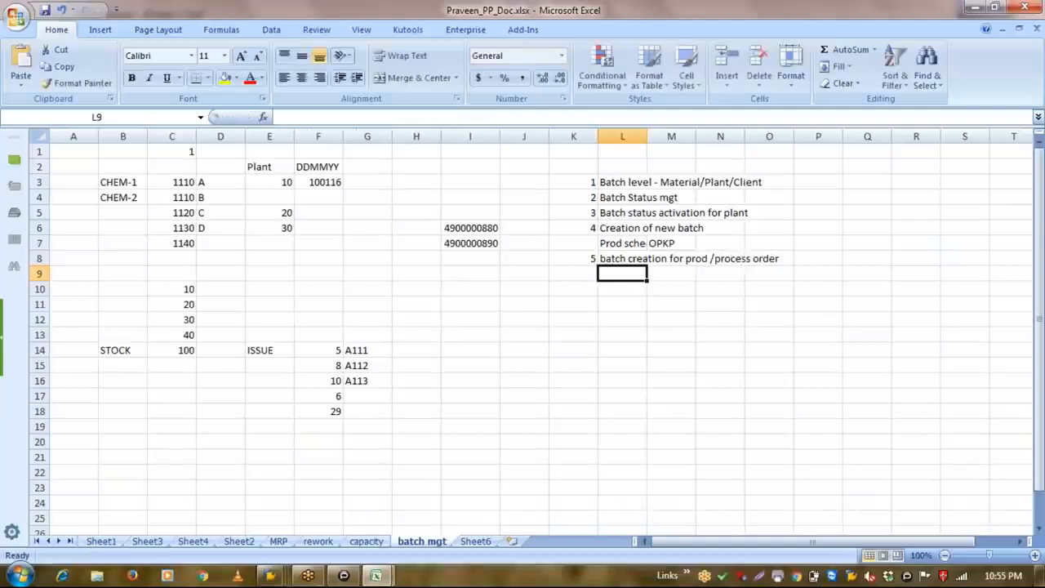
Enter the heading "Material Master" in cell K10 below the numbered list.
key(Down)
key(Down)
key(Left)
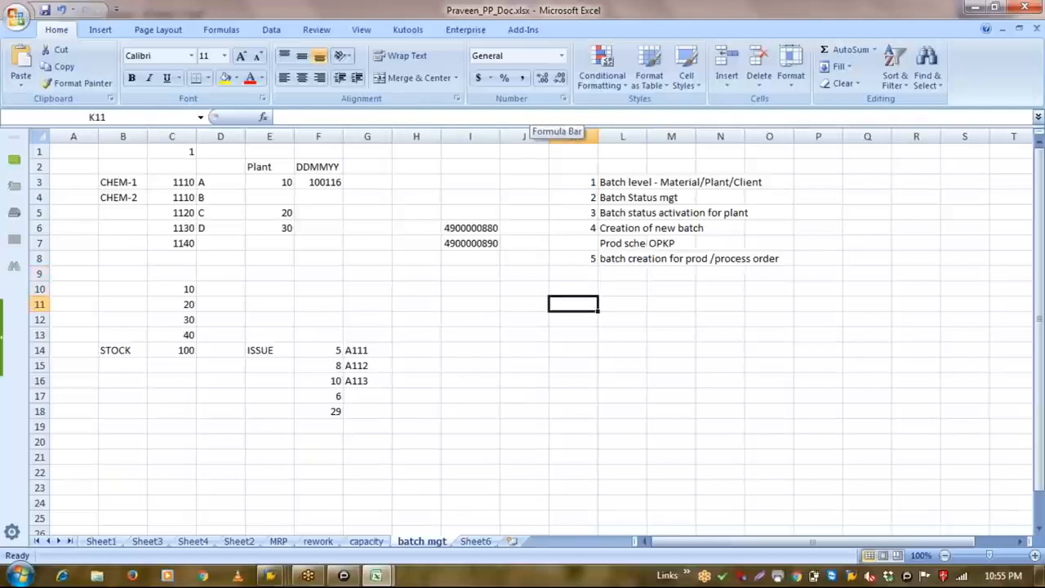
key(Up)
text(Matyerial)
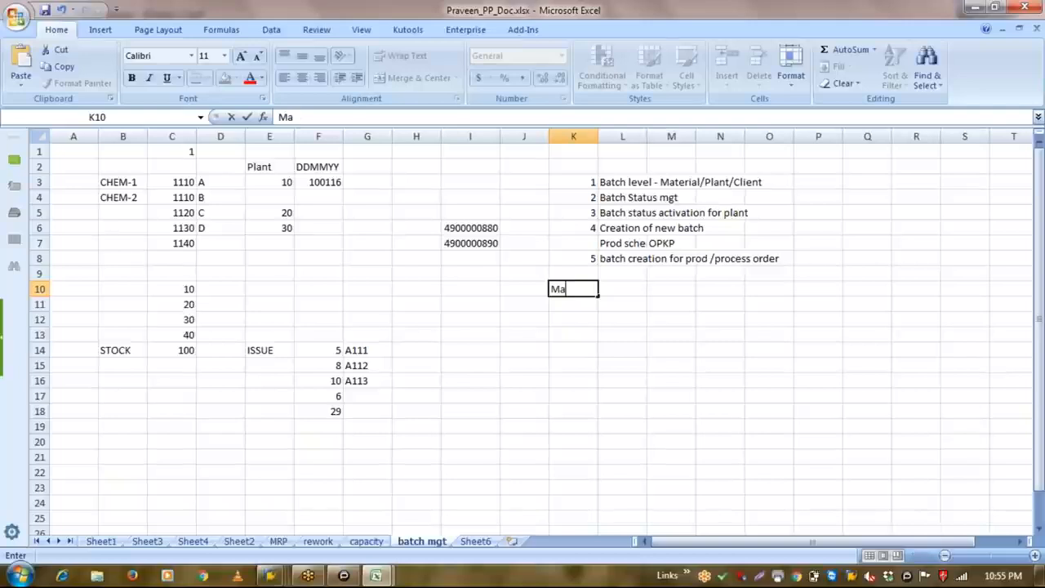
key(BackSpace)
key(BackSpace)
key(BackSpace)
key(BackSpace)
key(BackSpace)
key(BackSpace)
text(erial Master)
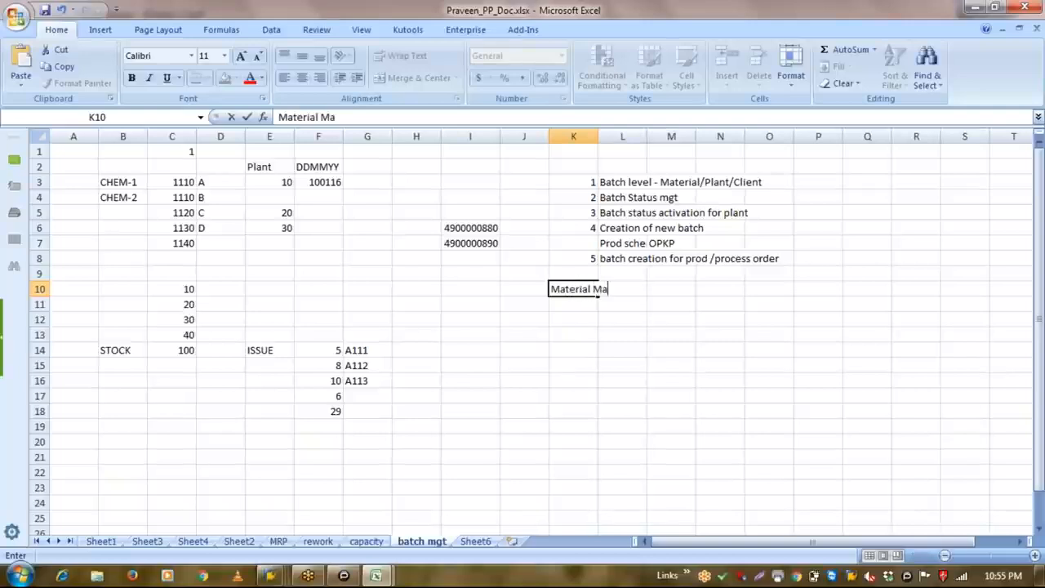
key(Return)
Enter "Pur/Work schedulling view - Batch Management" in cell K12 under the Material Master heading.
key(Return)
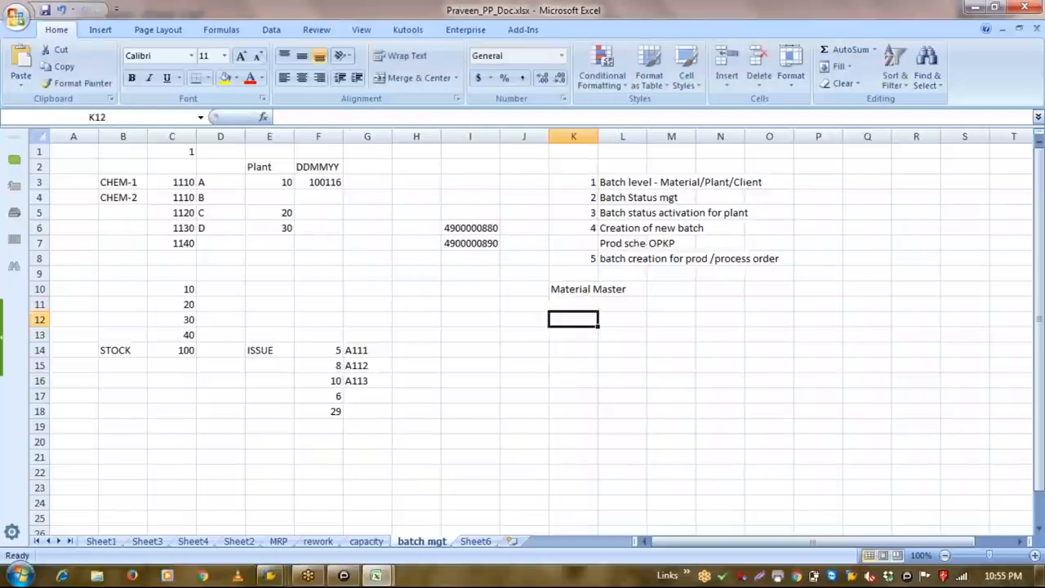
text(Pur/W)
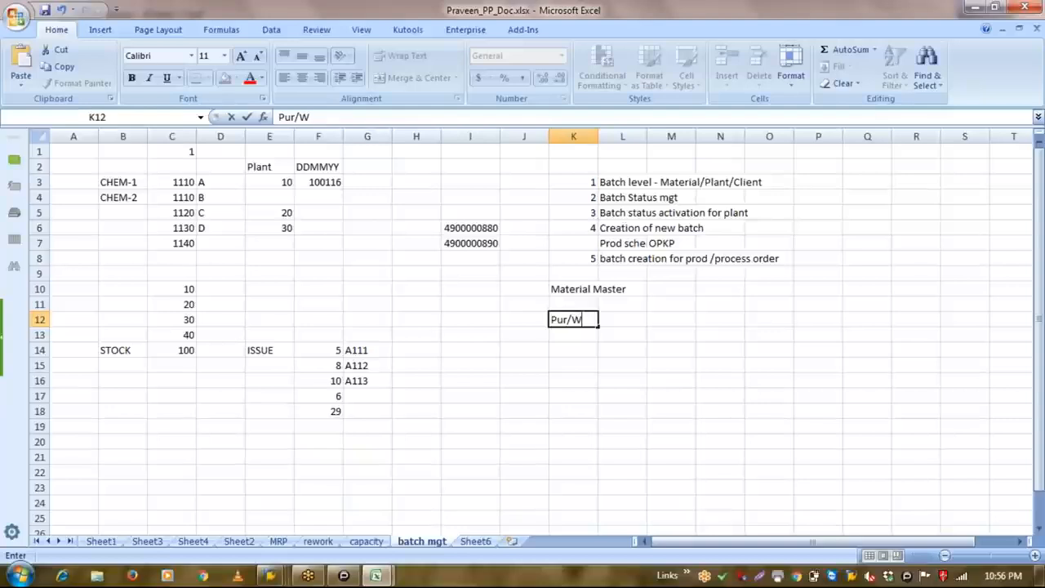
text(ork schedulling v)
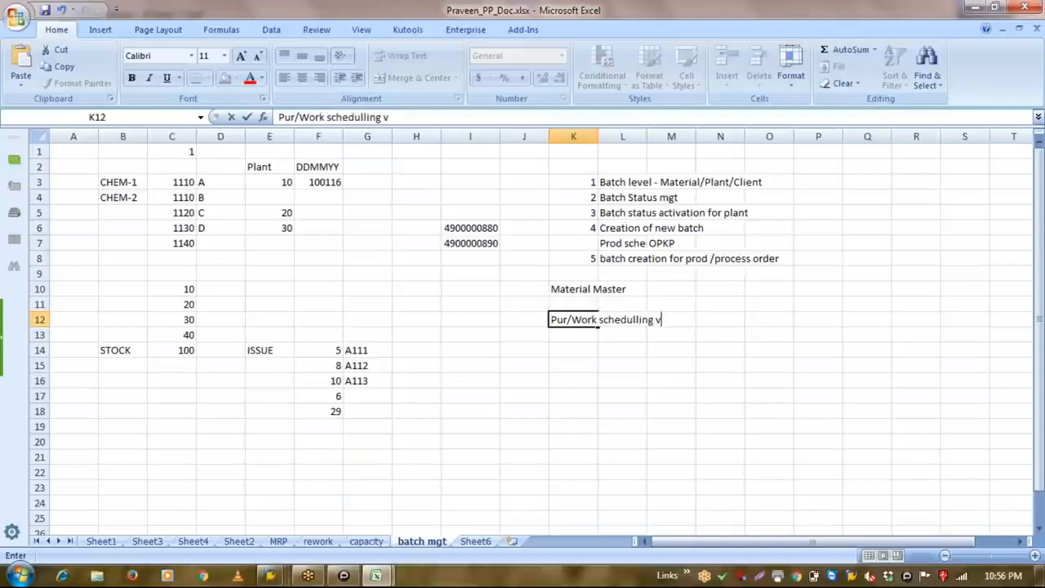
text(iew - Batch Management)
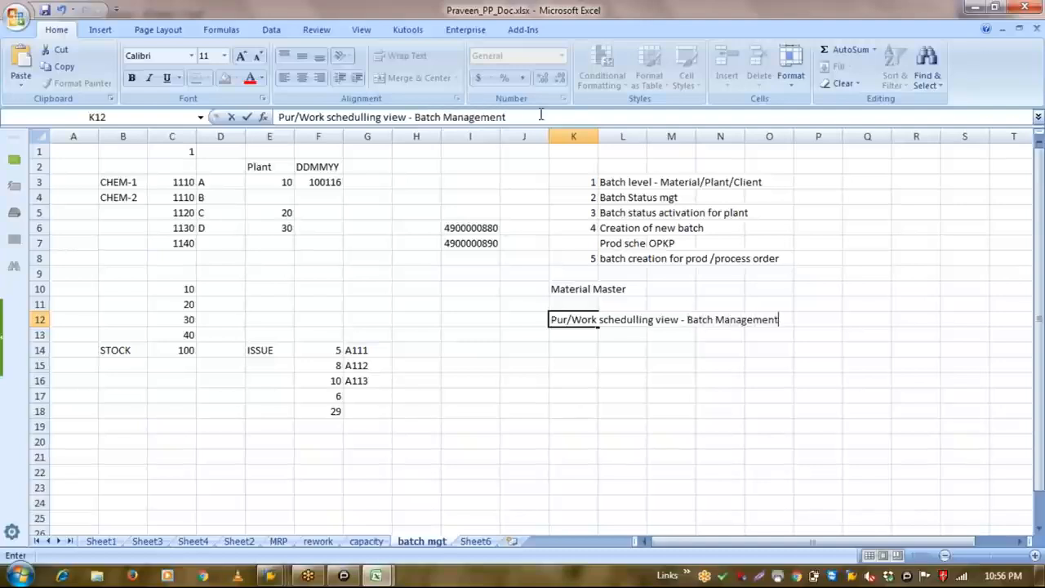
key(Return)
text(\)
key(BackSpace)
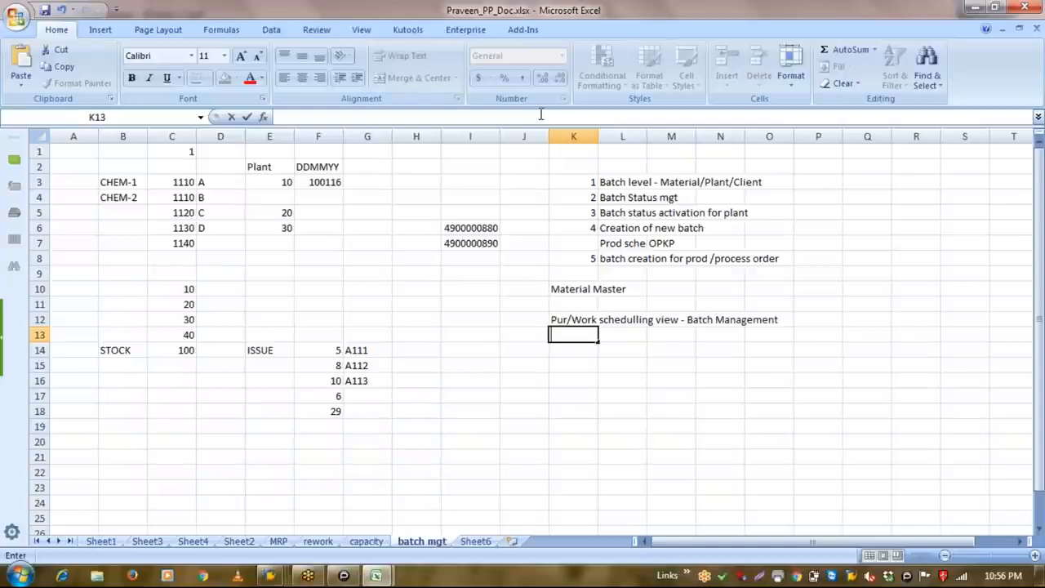
Enter "Work Schedulling view" in K14 and "Prod scheduller profile" in M14.
key(Return)
text(Wor)
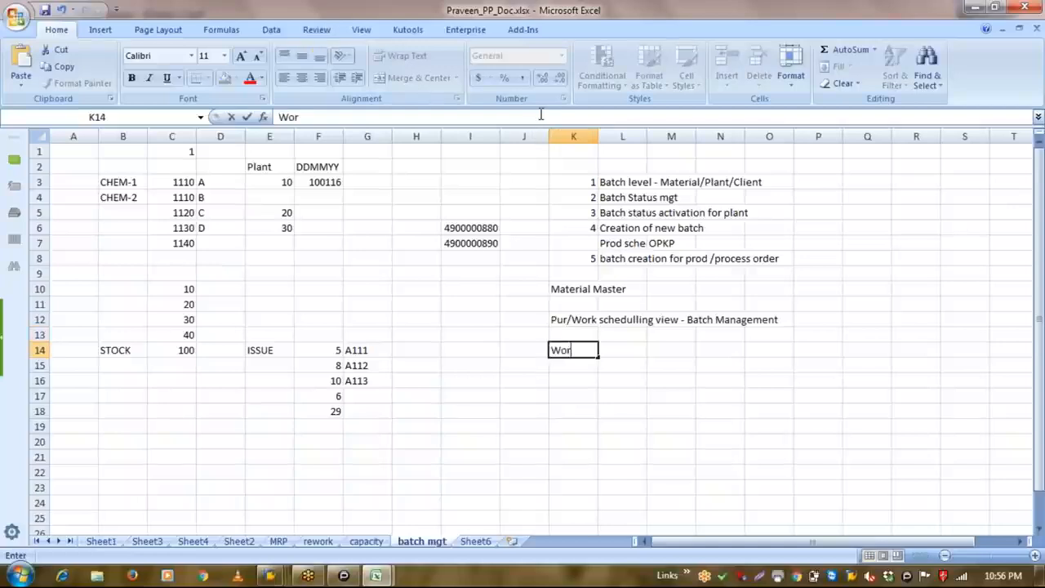
text(k Schedulling view)
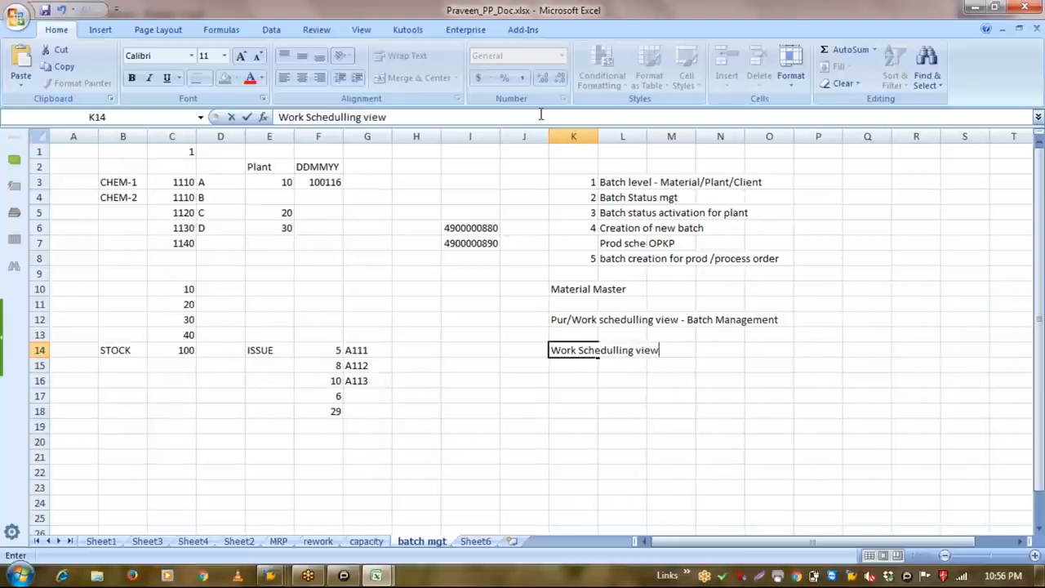
key(Right)
key(Right)
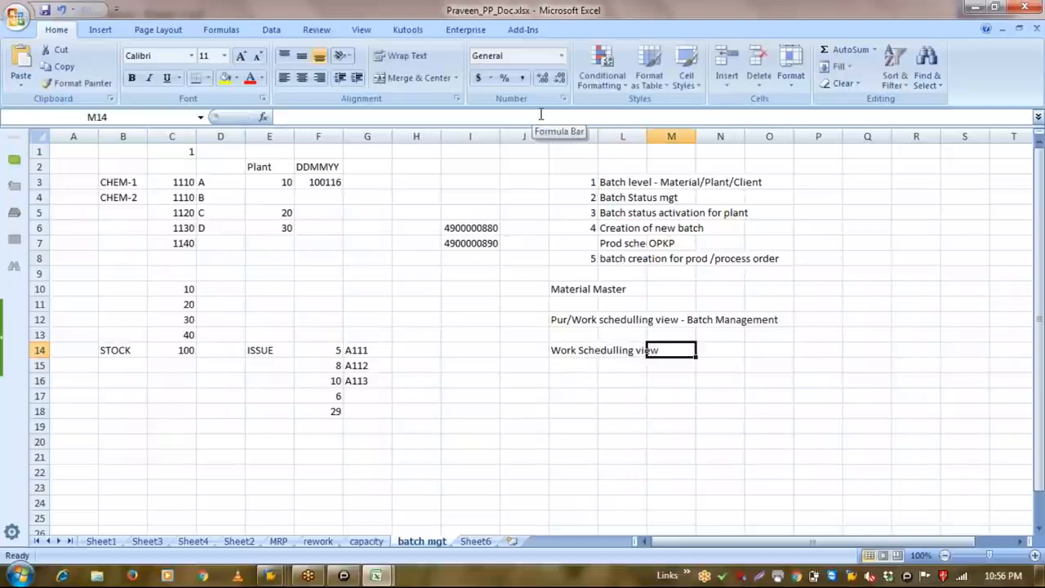
text(Prod )
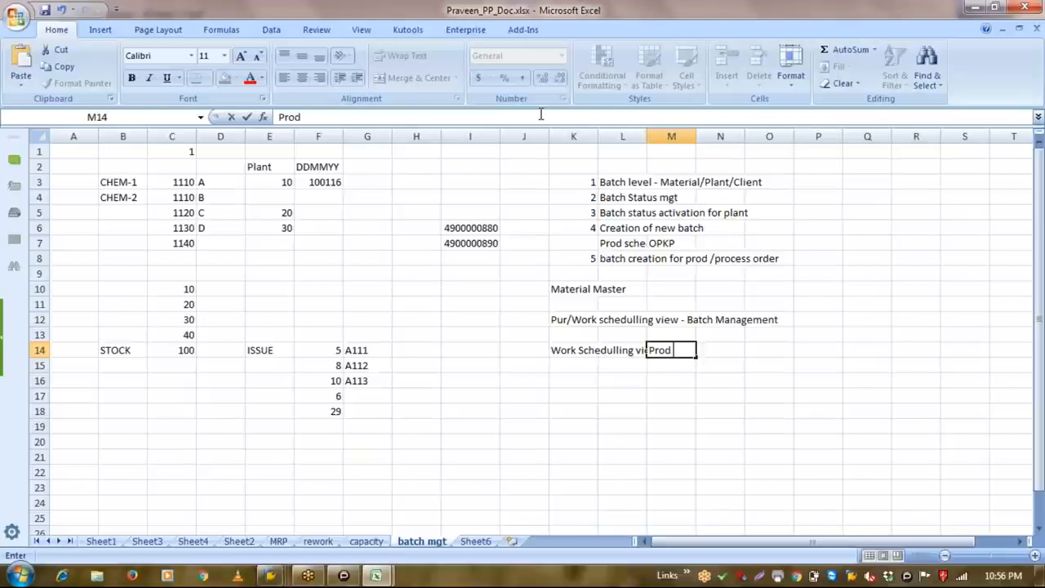
text(scheduller )
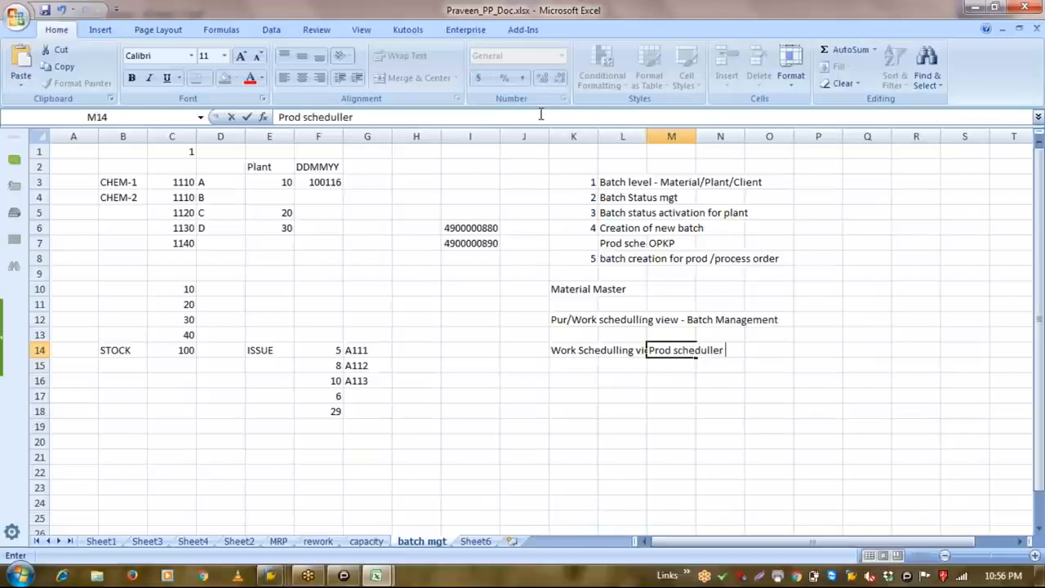
text(profile)
key(Return)
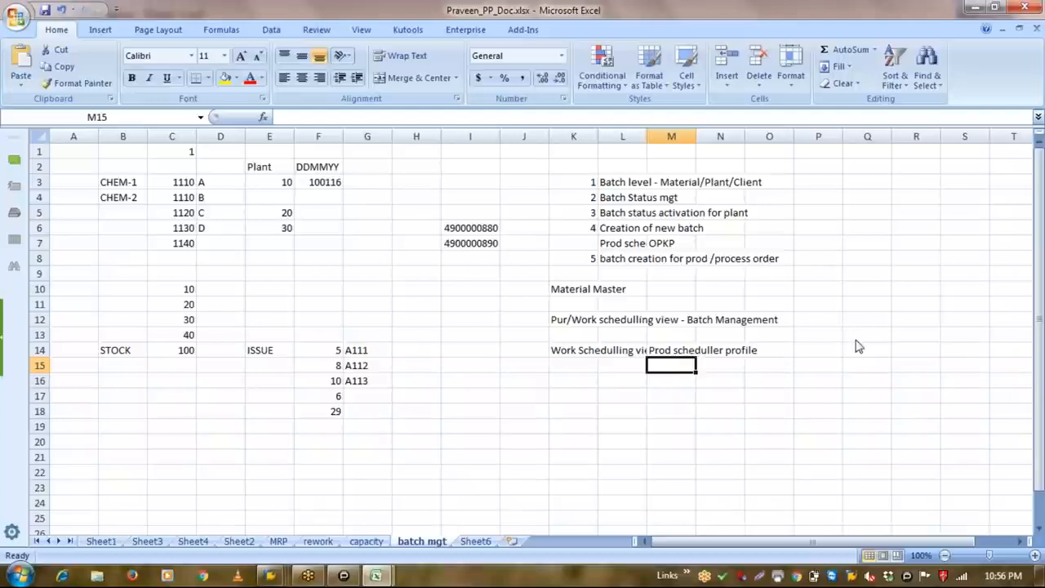
Turn the computer's speaker sound back on and raise its volume.
key(alt+Tab)
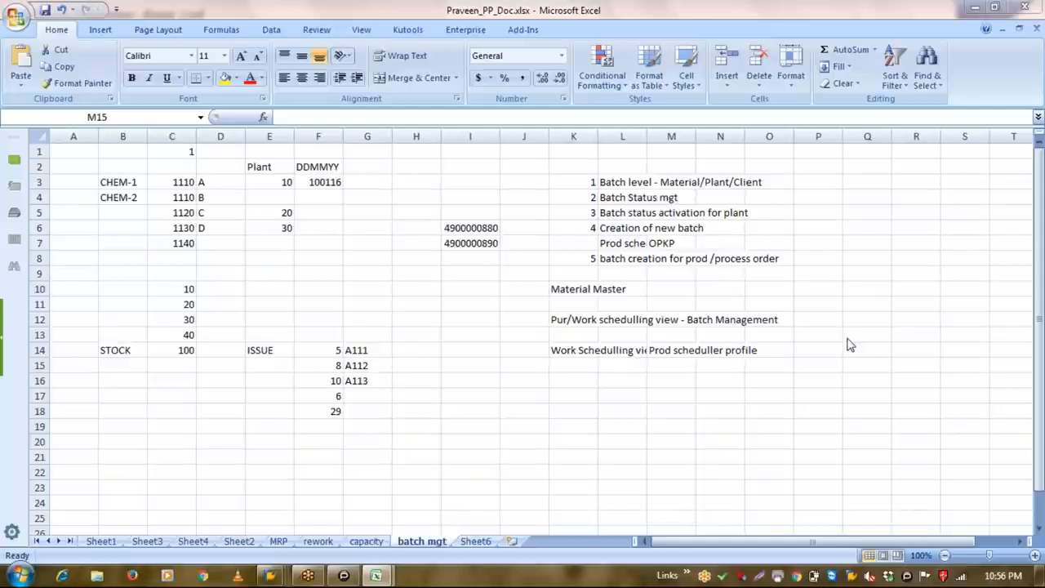
click(869, 575)
click(860, 402)
drag(859, 401, 859, 387)
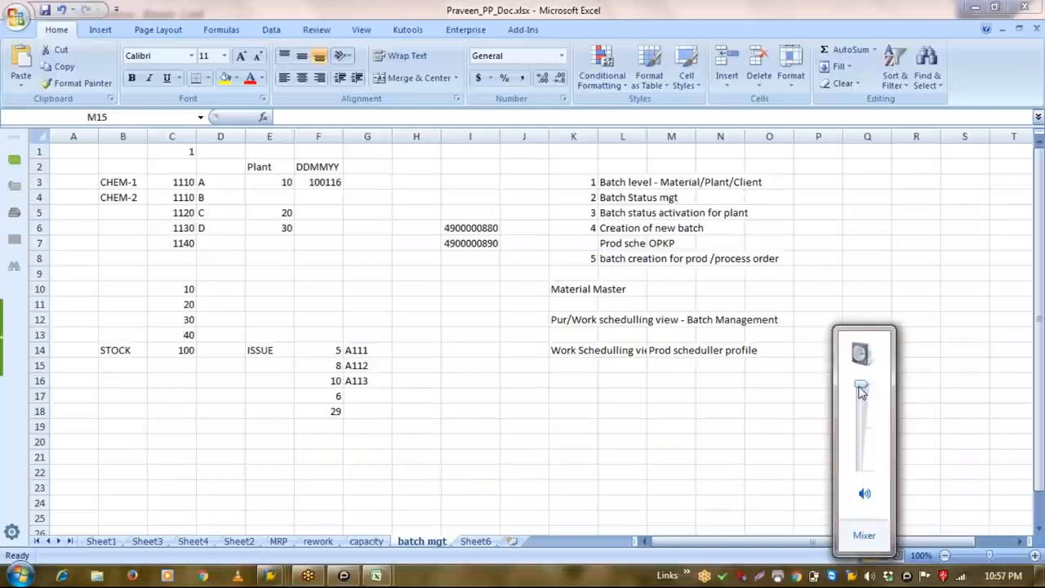
click(583, 265)
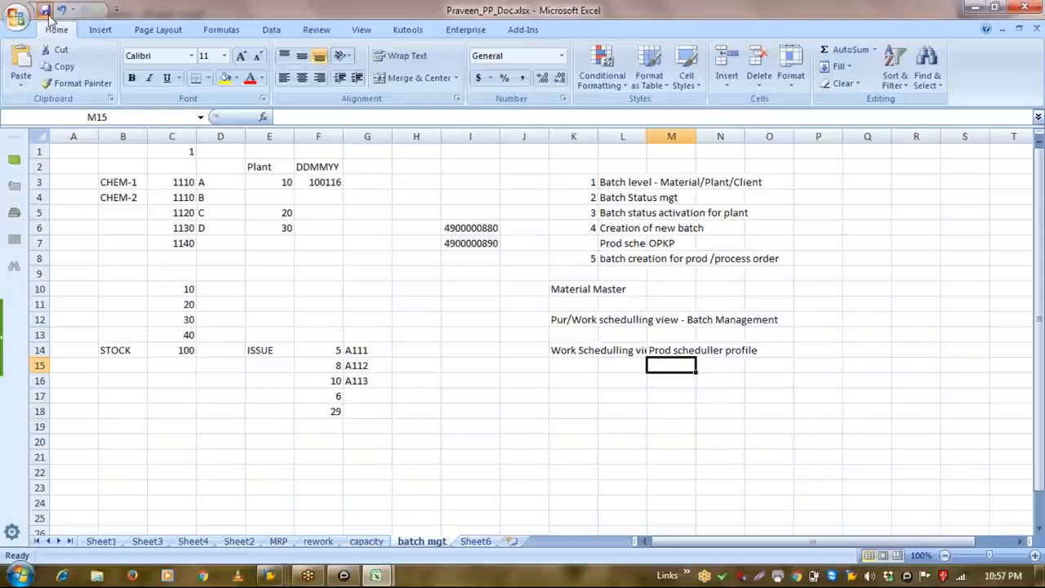
click(524, 393)
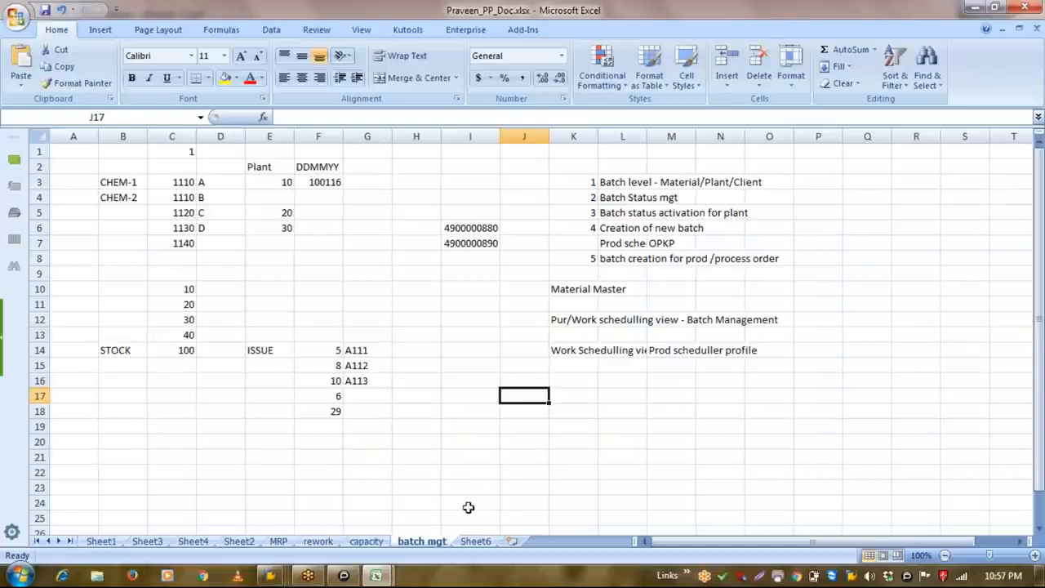
click(380, 543)
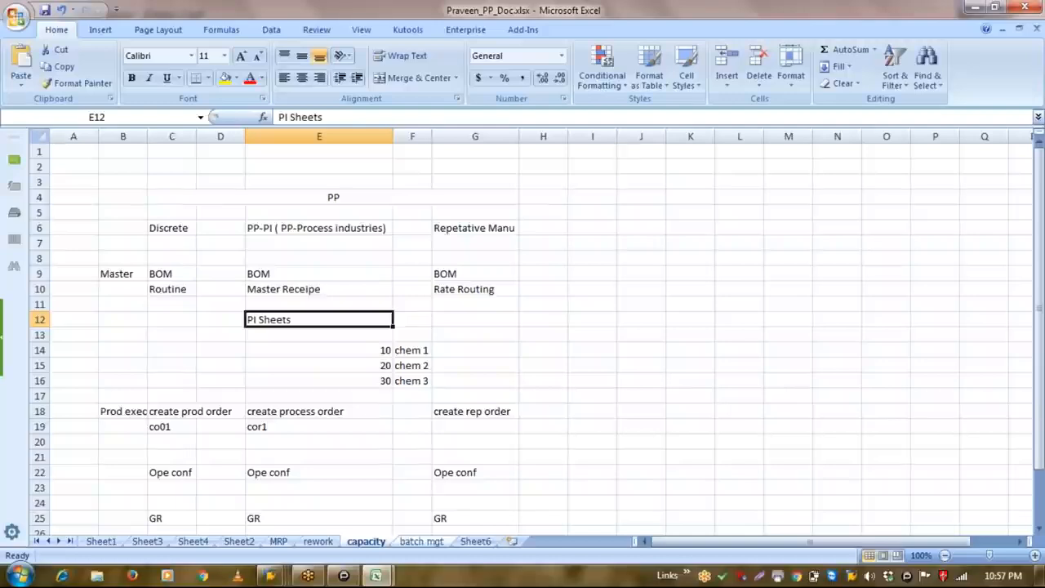
click(475, 541)
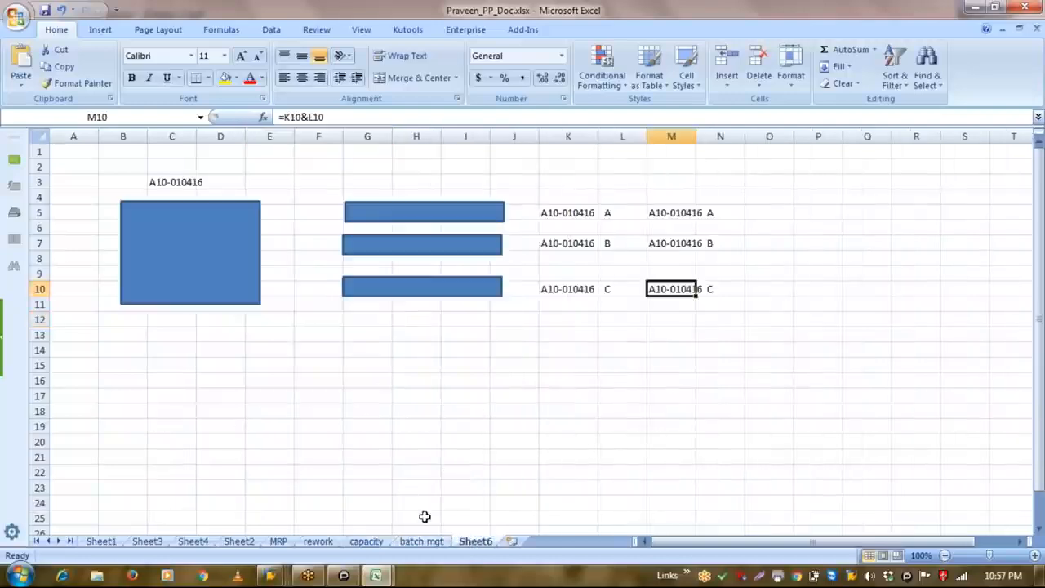
Add a new worksheet after Sheet6 and rename it "Variemnt config".
click(512, 541)
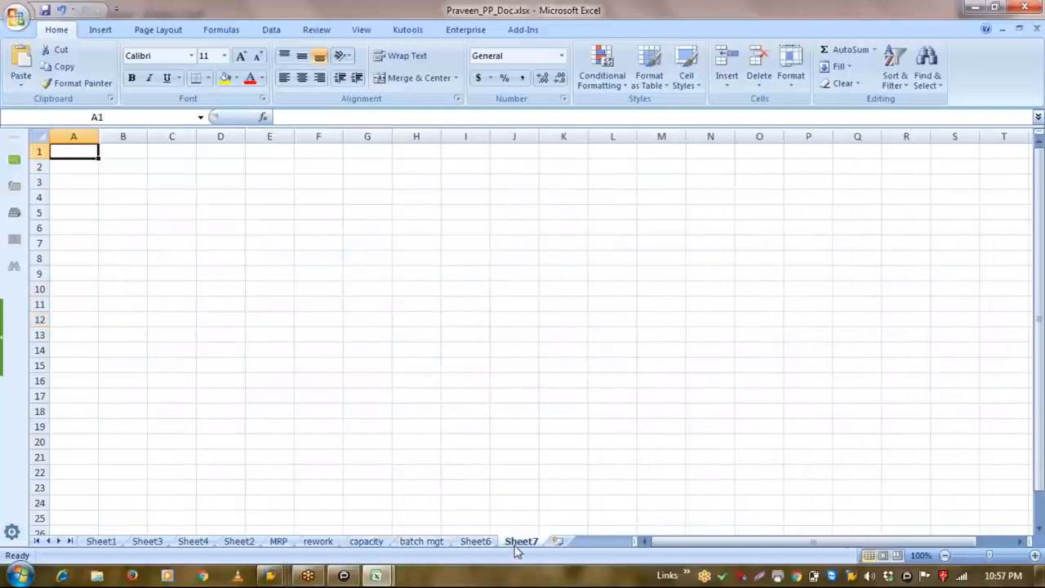
right_click(519, 541)
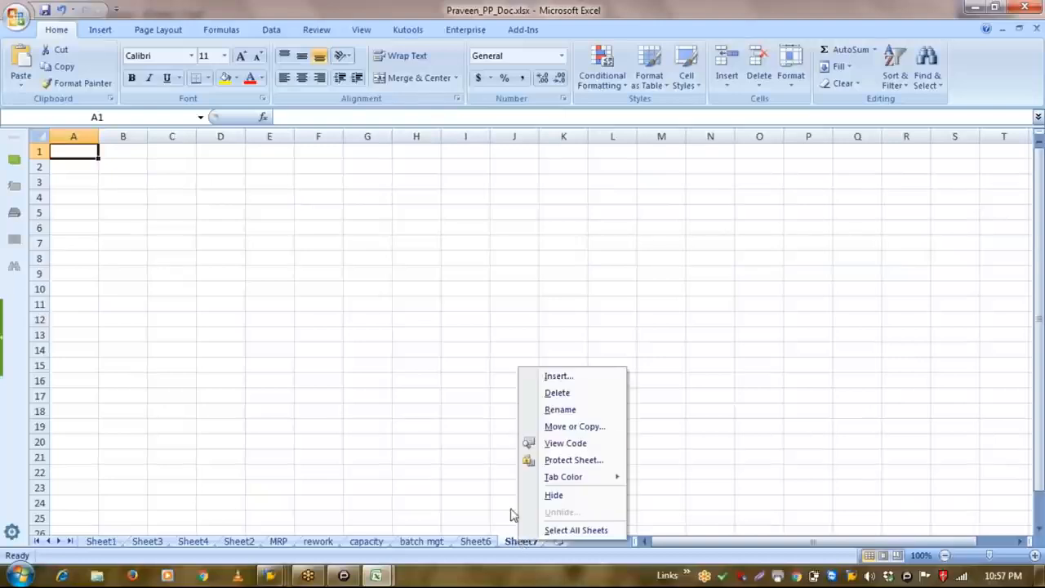
click(560, 409)
text(Varin)
key(BackSpace)
text(emnt)
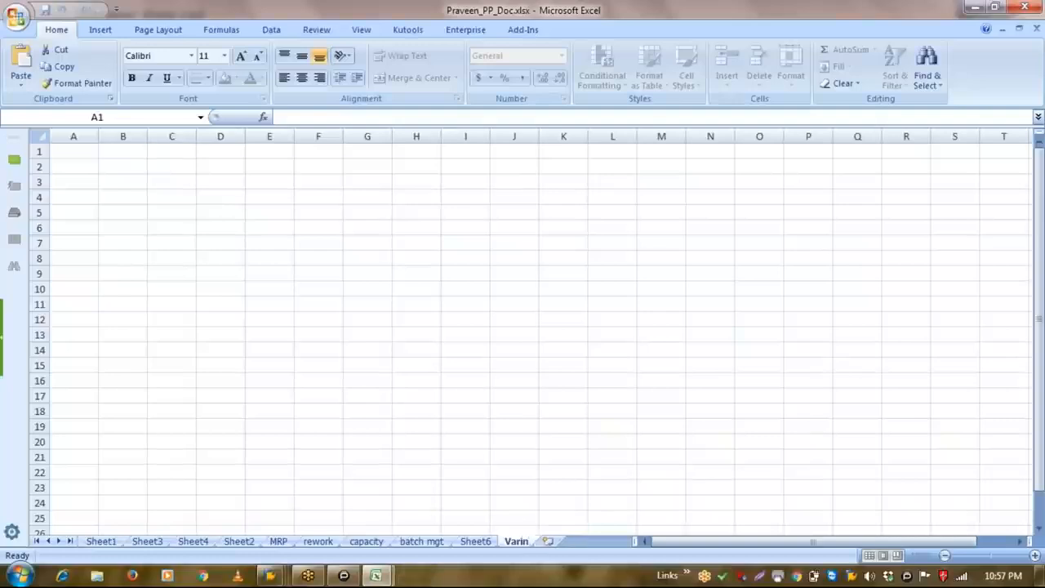
text( confi)
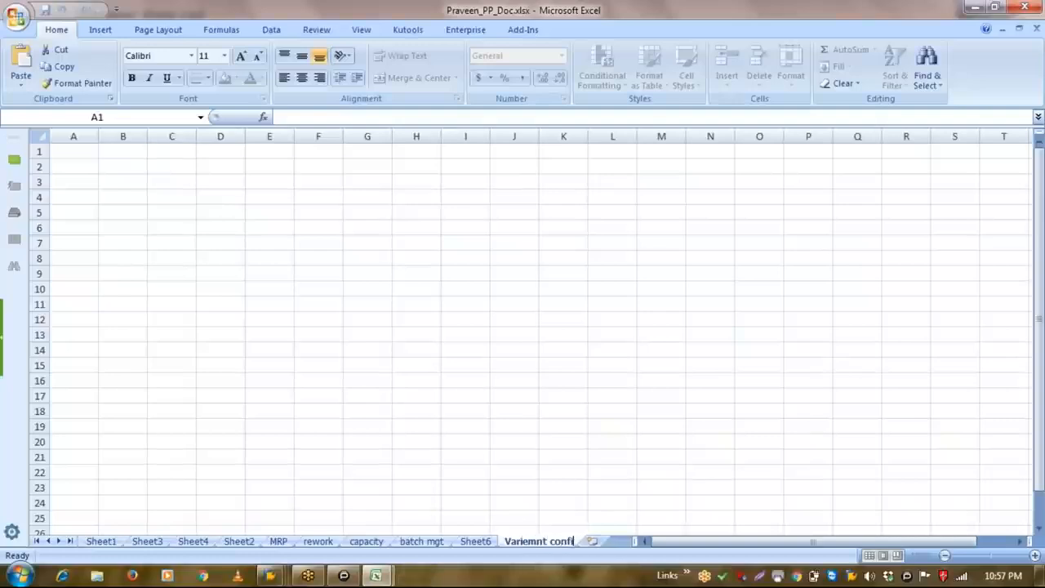
text(g)
key(Return)
click(385, 289)
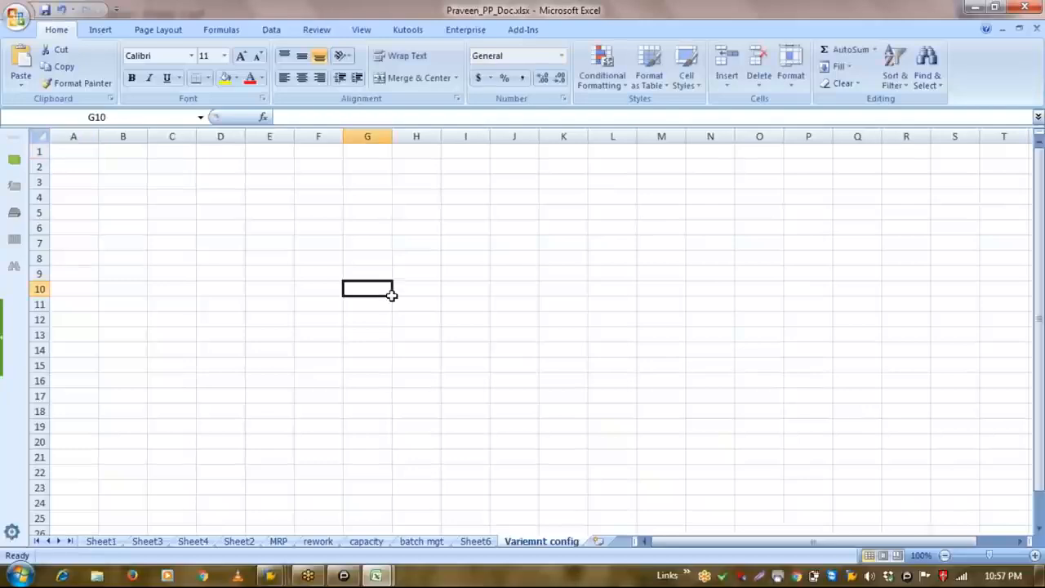
click(416, 319)
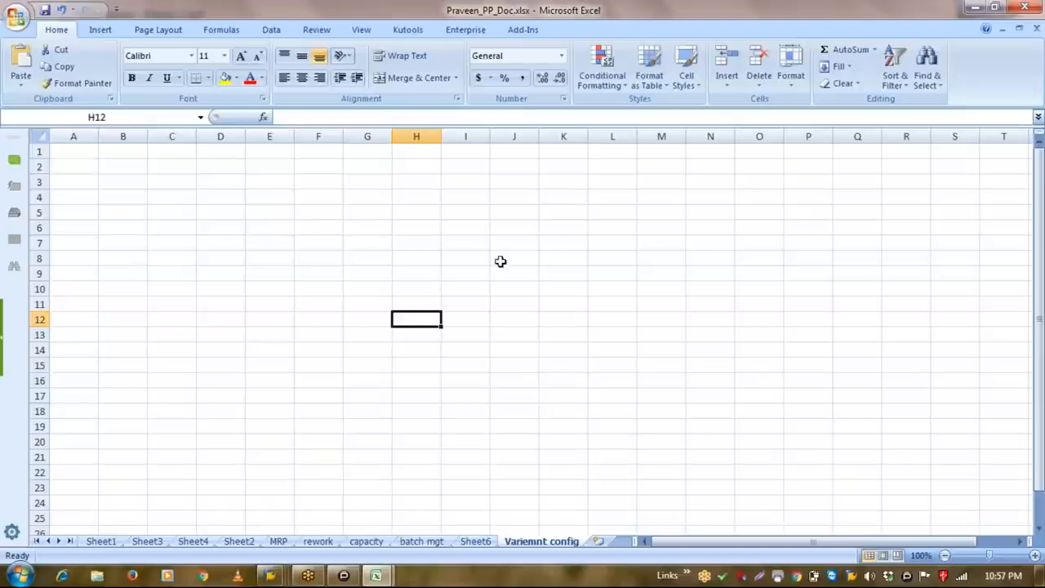
click(682, 246)
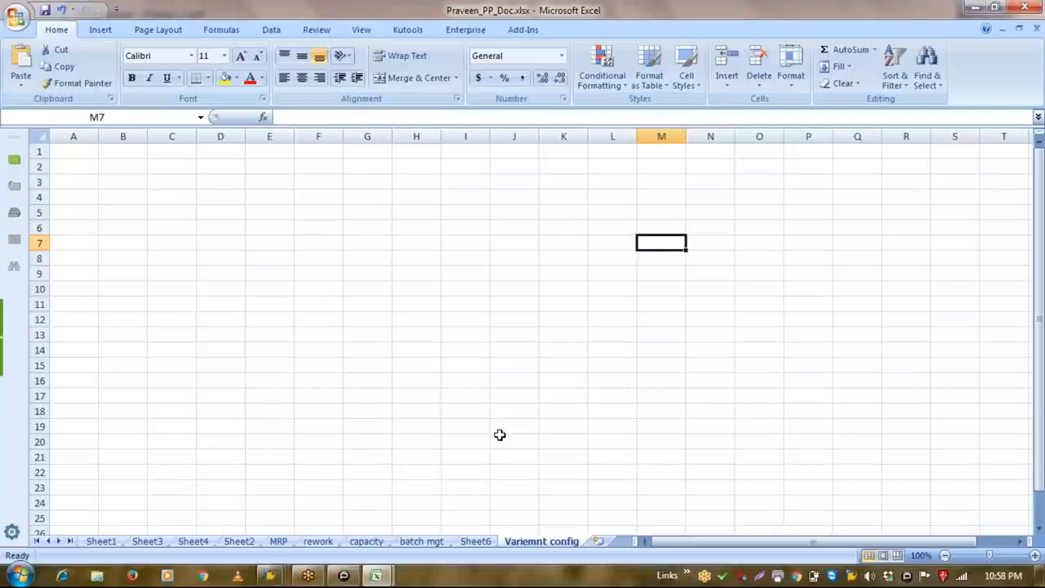
Enter "HCM" in cell I16 of the Variemnt config sheet and clear the cell again.
click(449, 376)
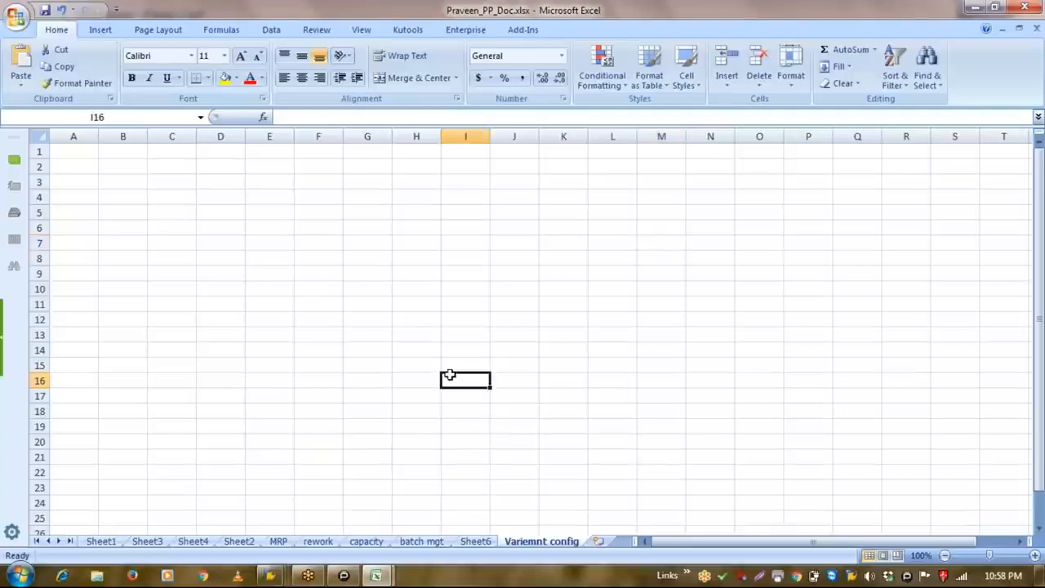
text(HCM)
key(Return)
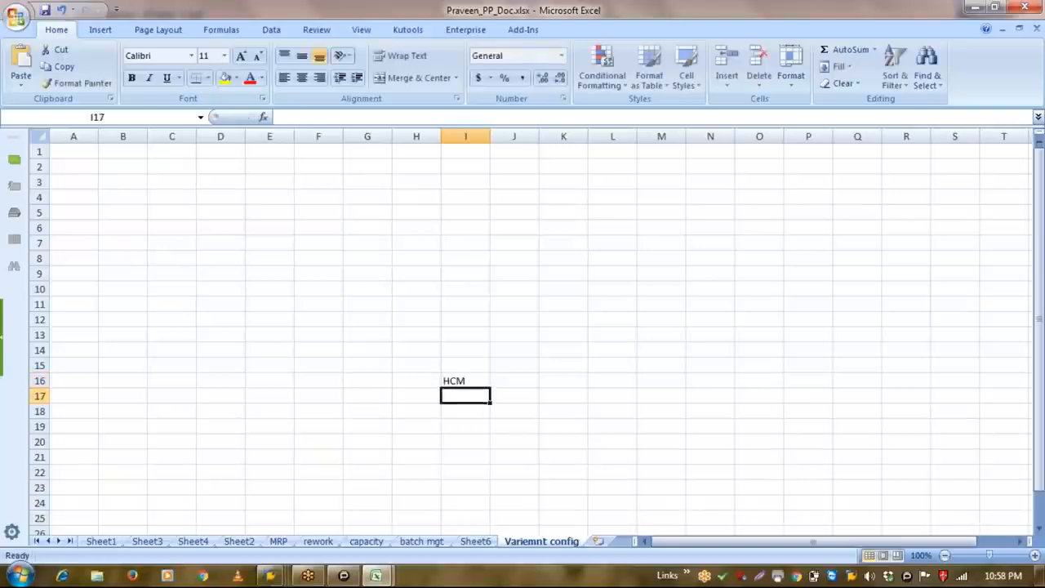
key(Up)
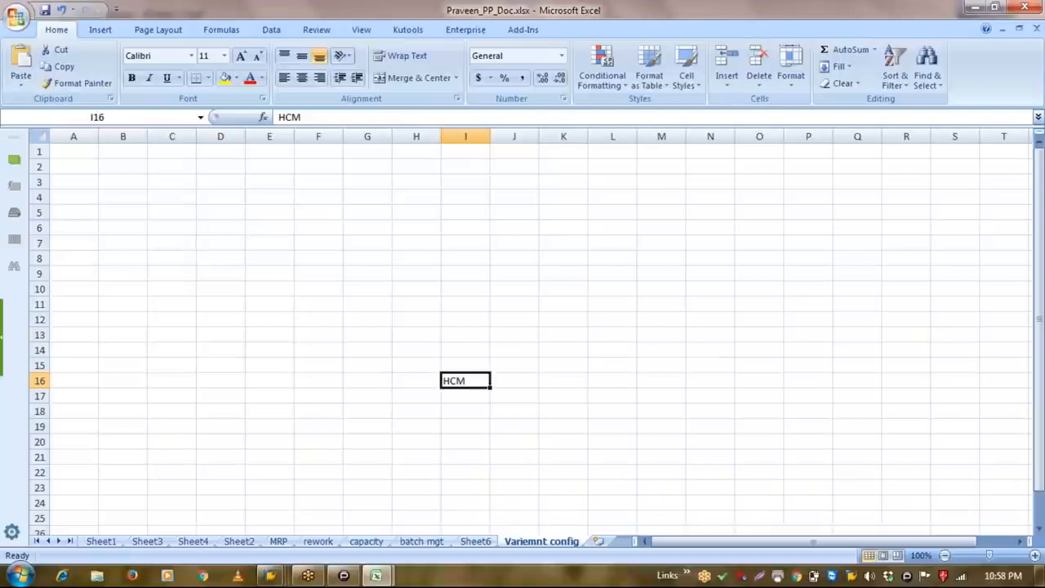
key(Delete)
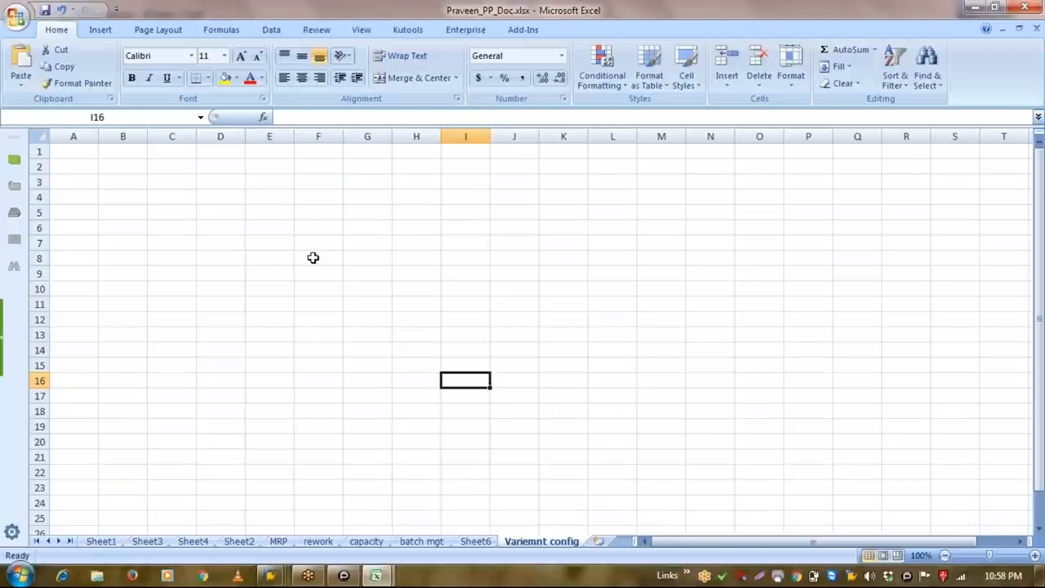
click(807, 532)
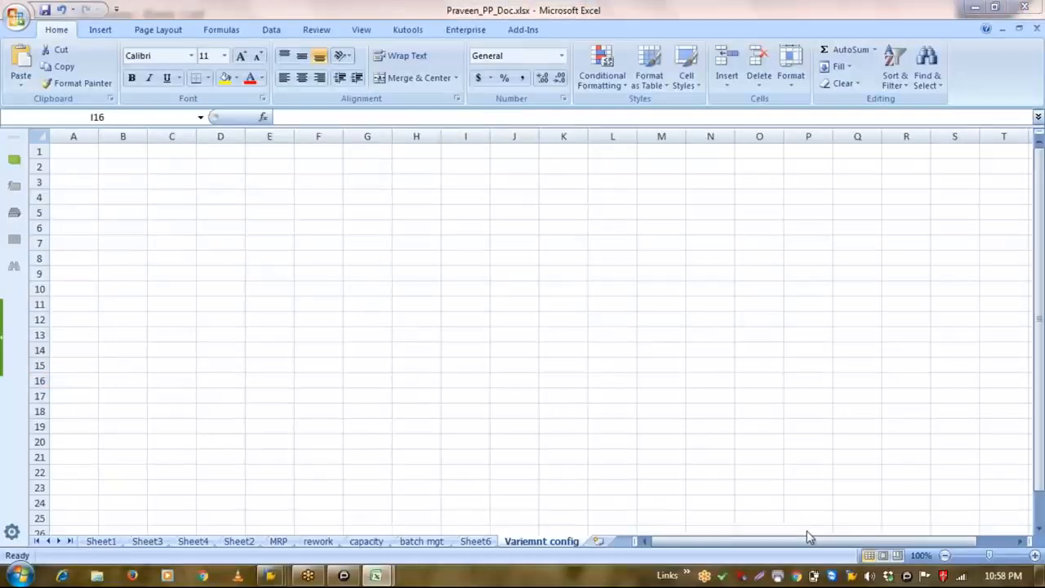